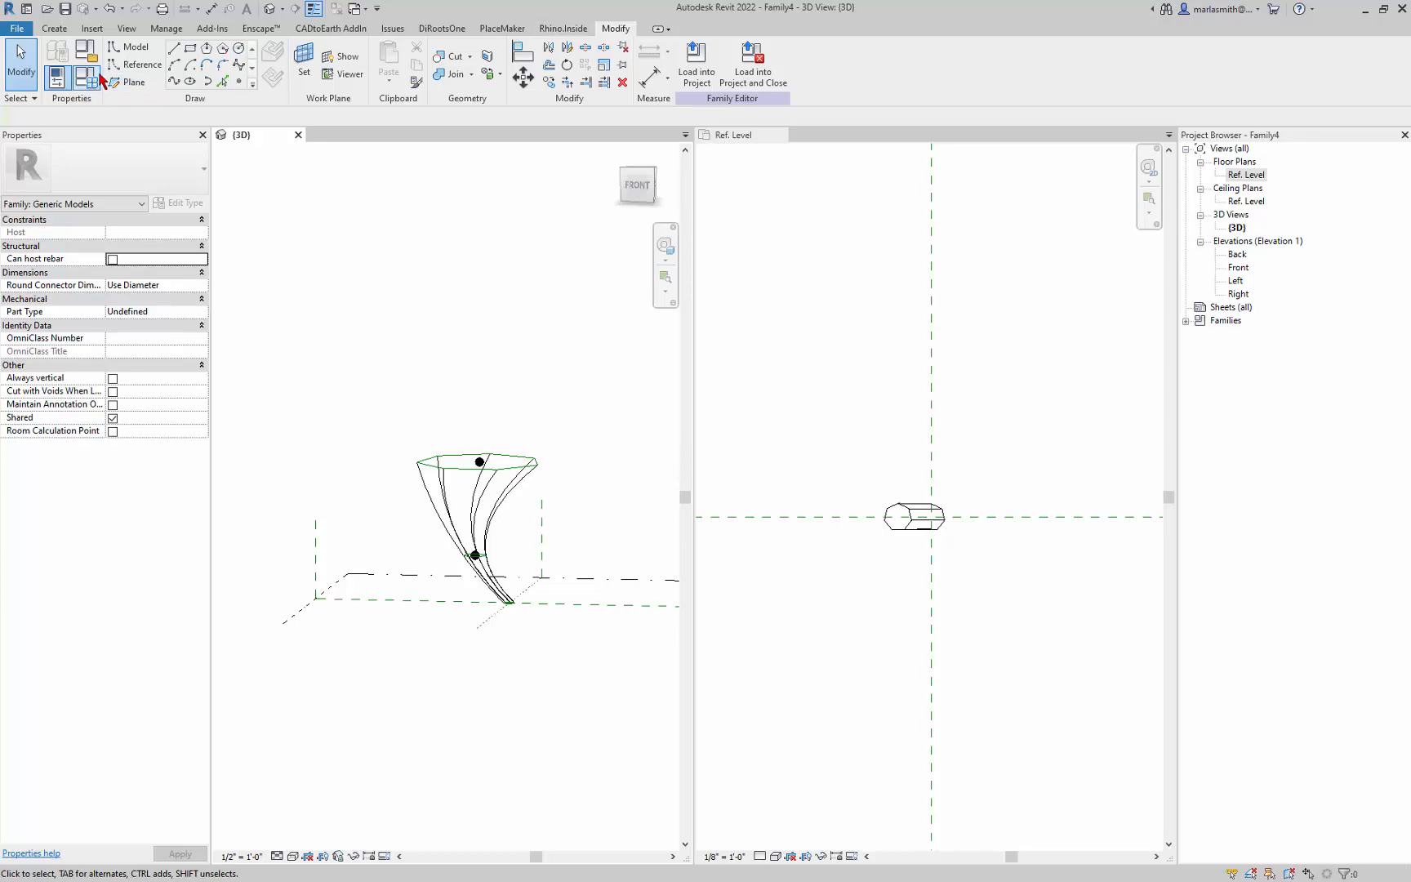
In the Front elevation, start a reference line with Reference Plane : Center (Front/Back) as its work plane
double_click(1245, 271)
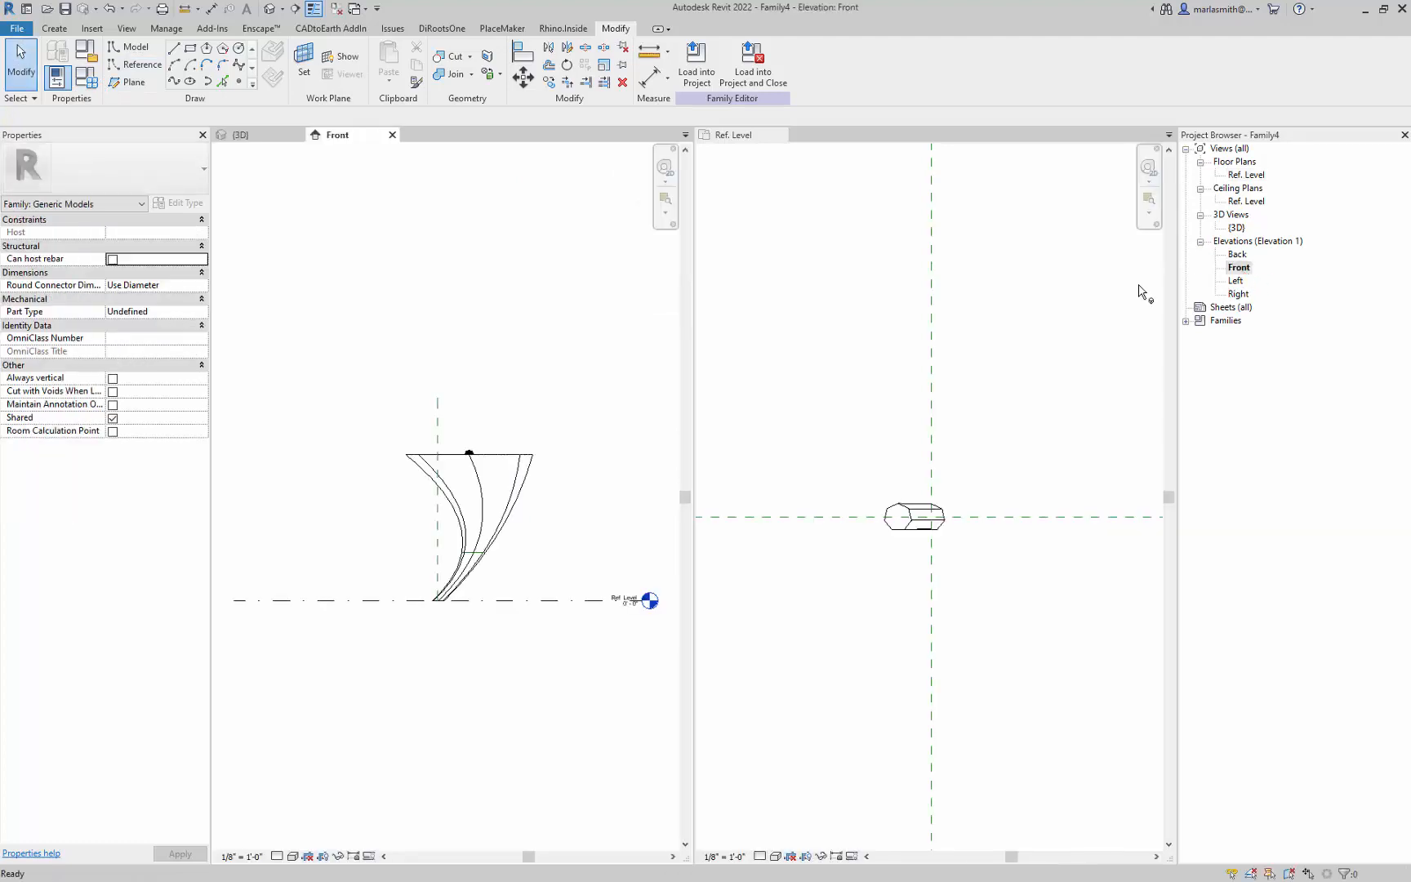
left_click(137, 65)
left_click(660, 346)
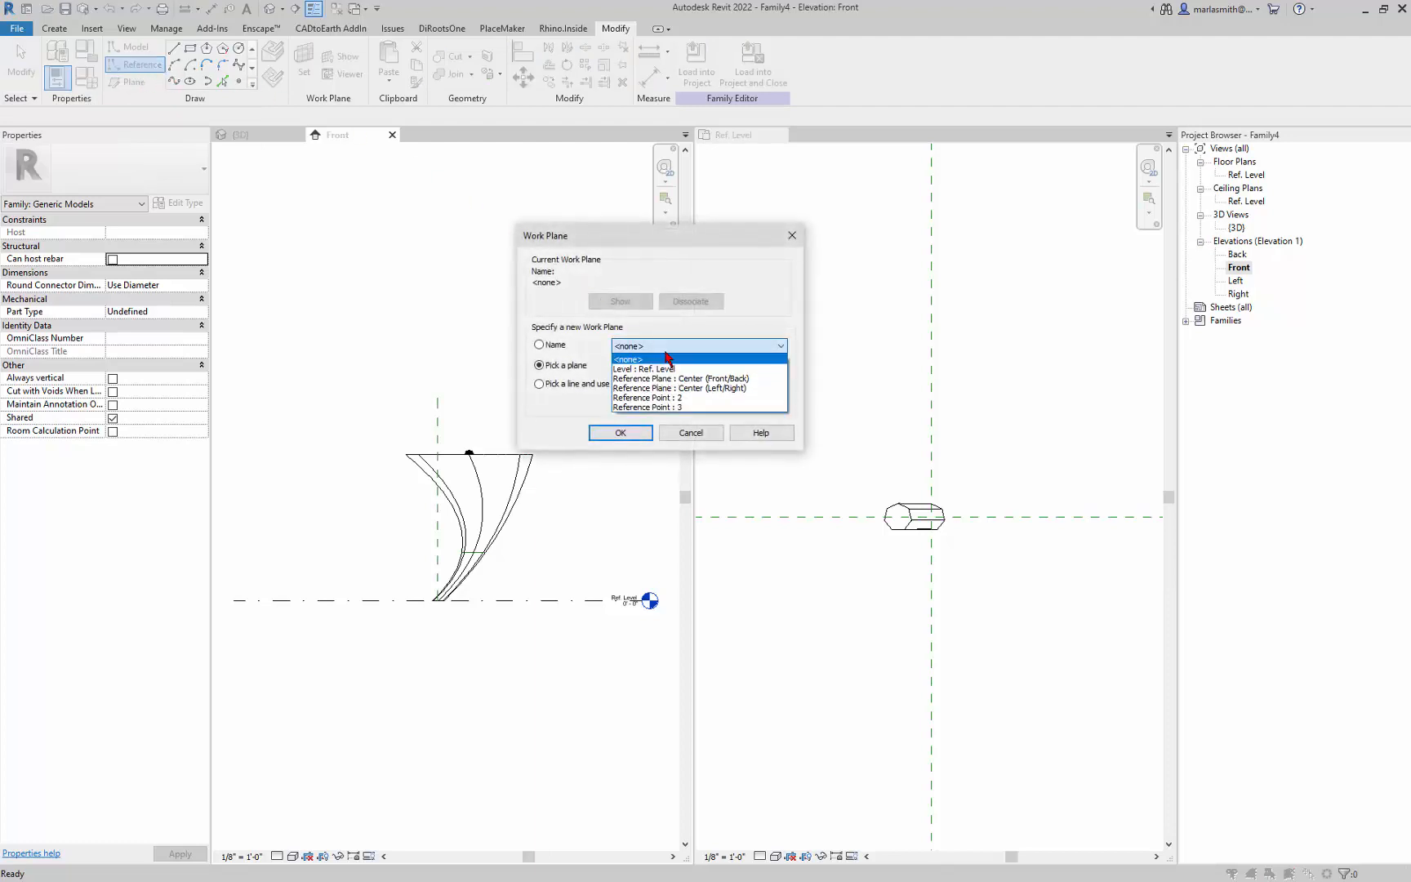
left_click(674, 381)
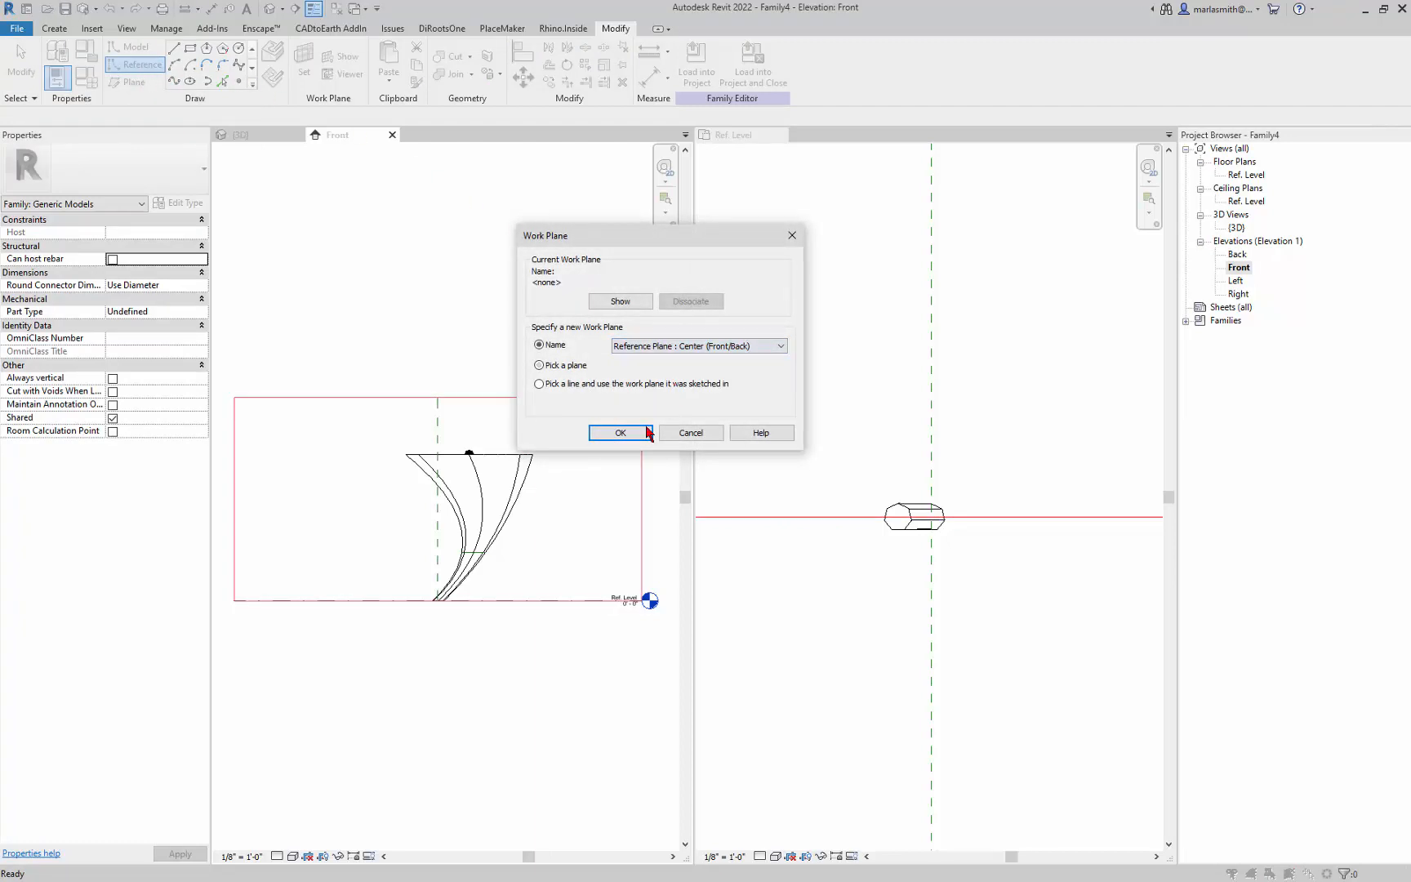
left_click(637, 434)
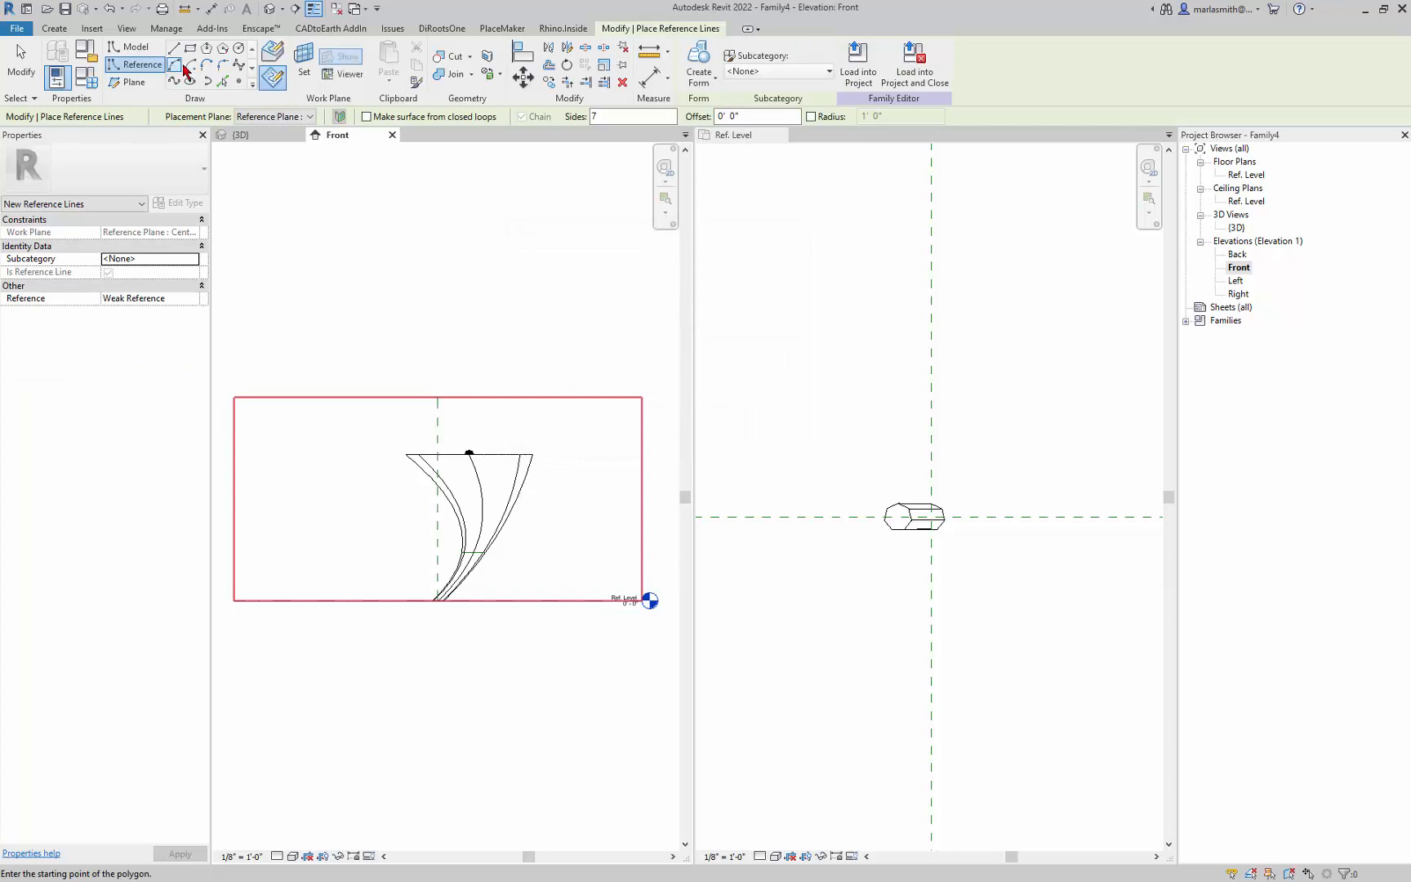
Draw a wavy seven-point reference spline through points above the flared column form, extending past it on both sides
left_click(174, 82)
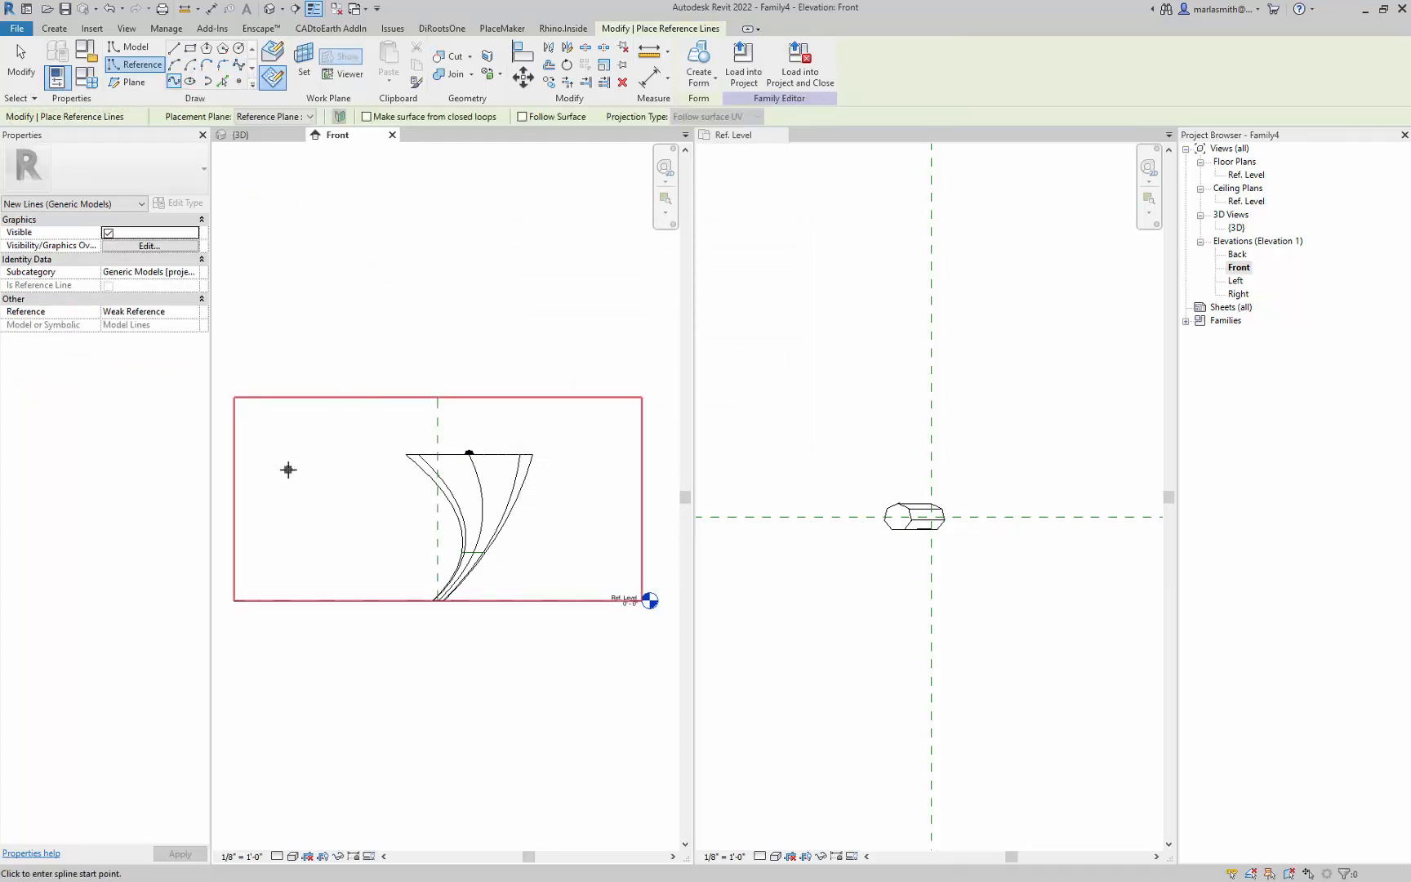
left_click(263, 474)
left_click(337, 432)
left_click(396, 440)
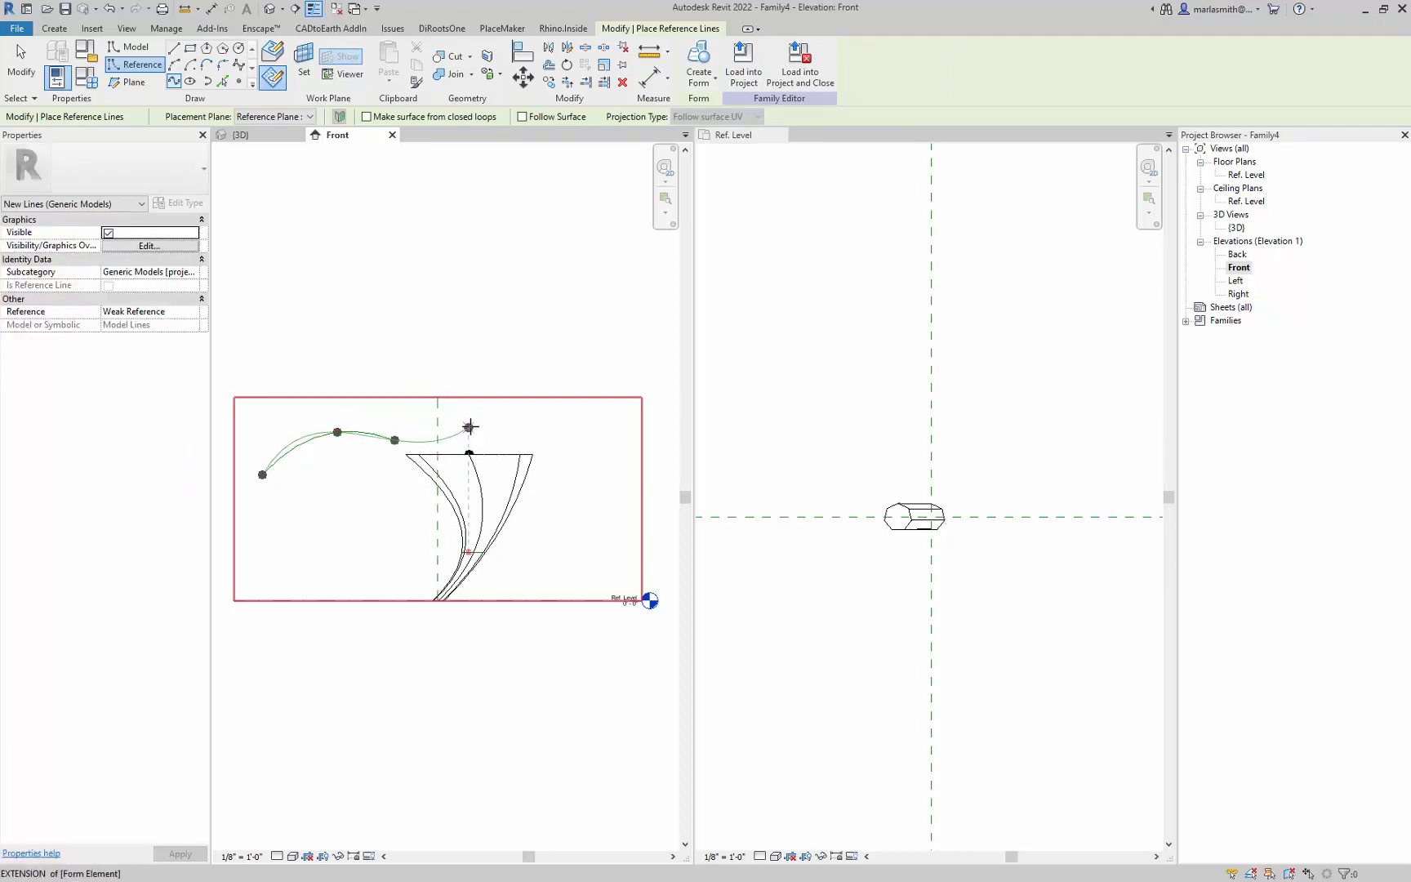
left_click(469, 426)
left_click(524, 409)
left_click(570, 417)
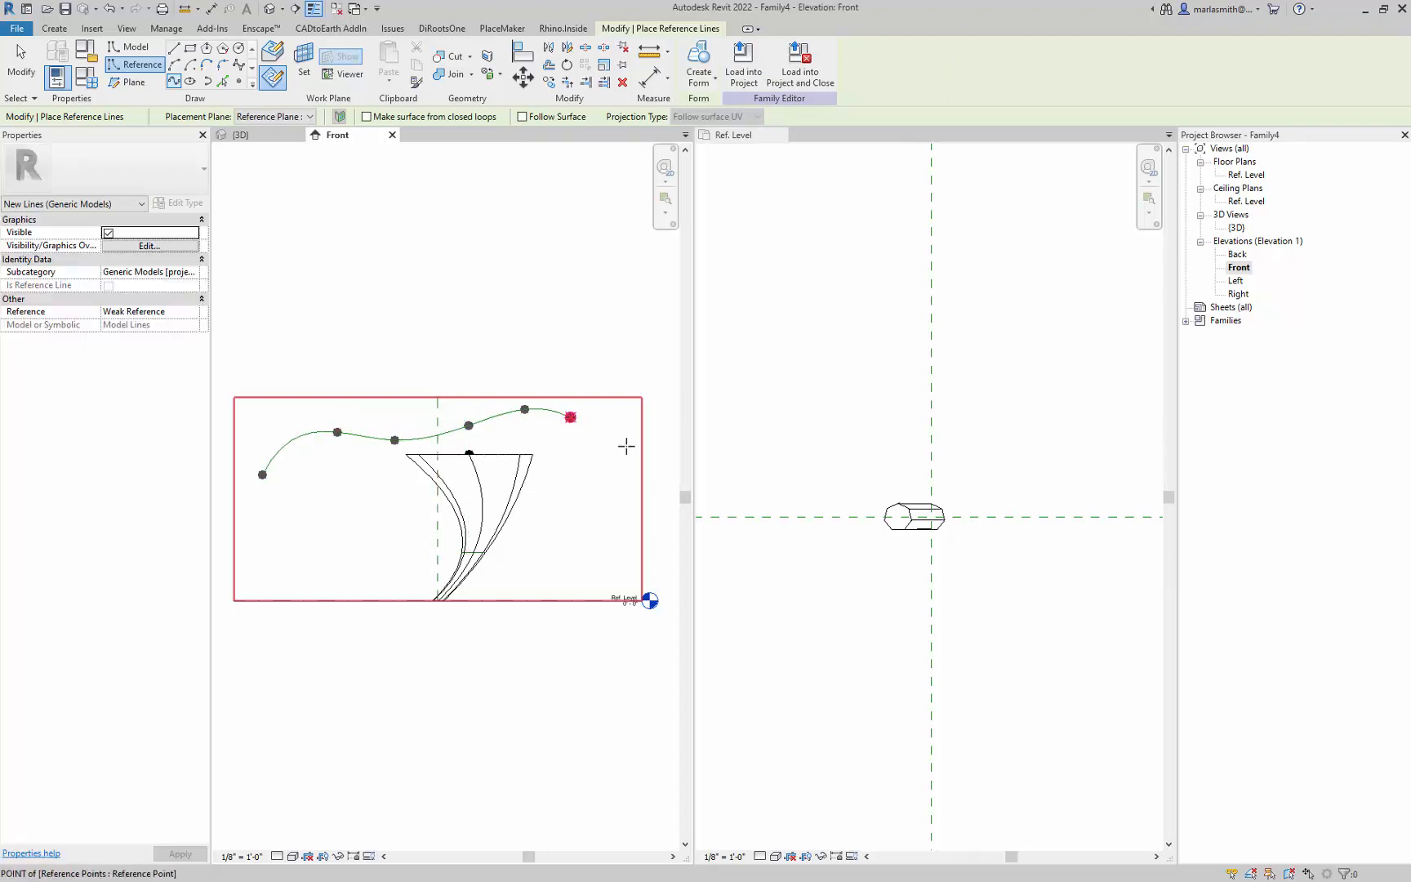
left_click(620, 455)
key("Escape")
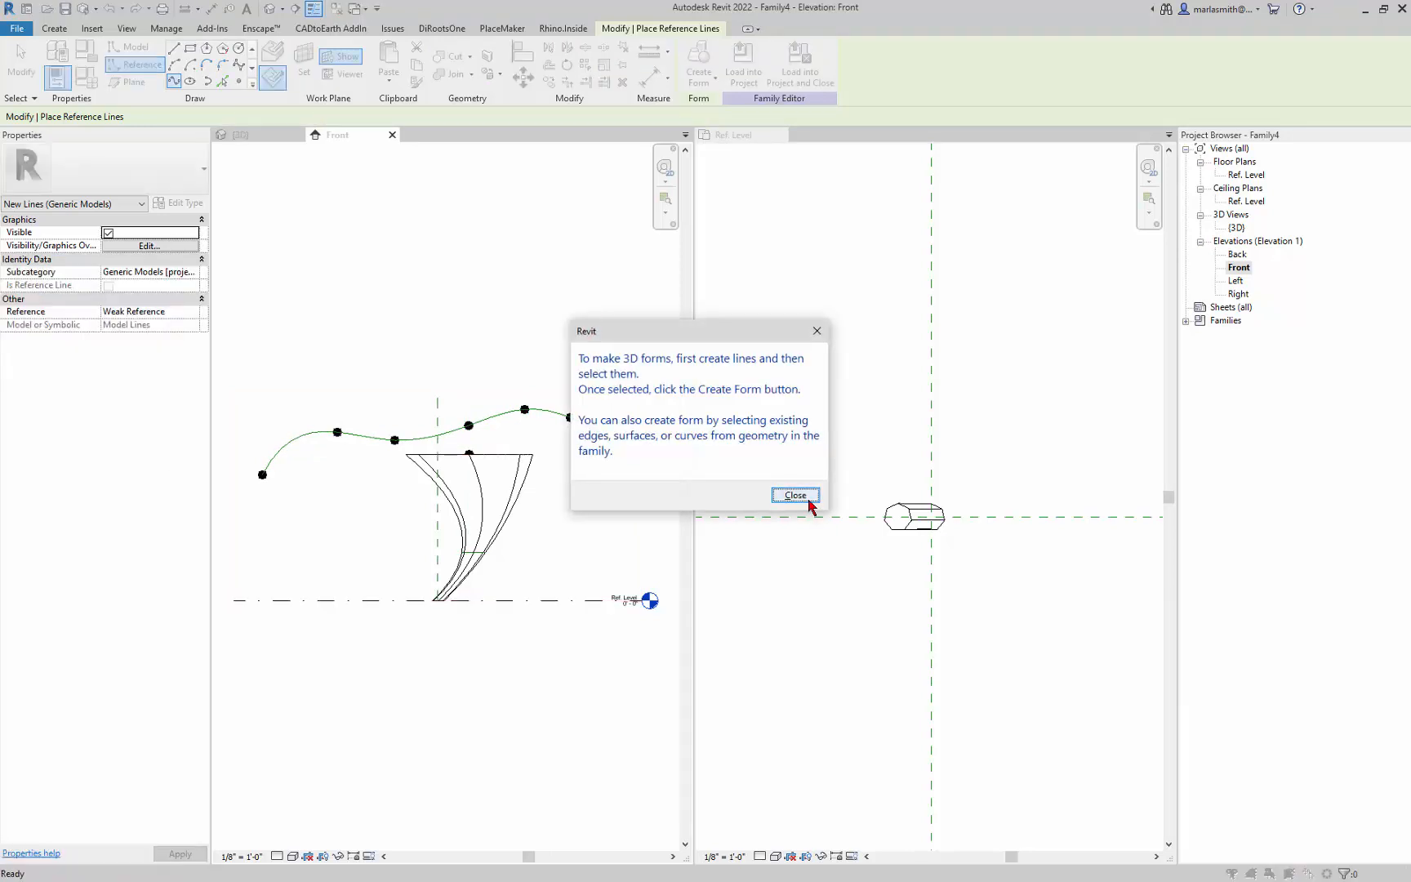
left_click(807, 496)
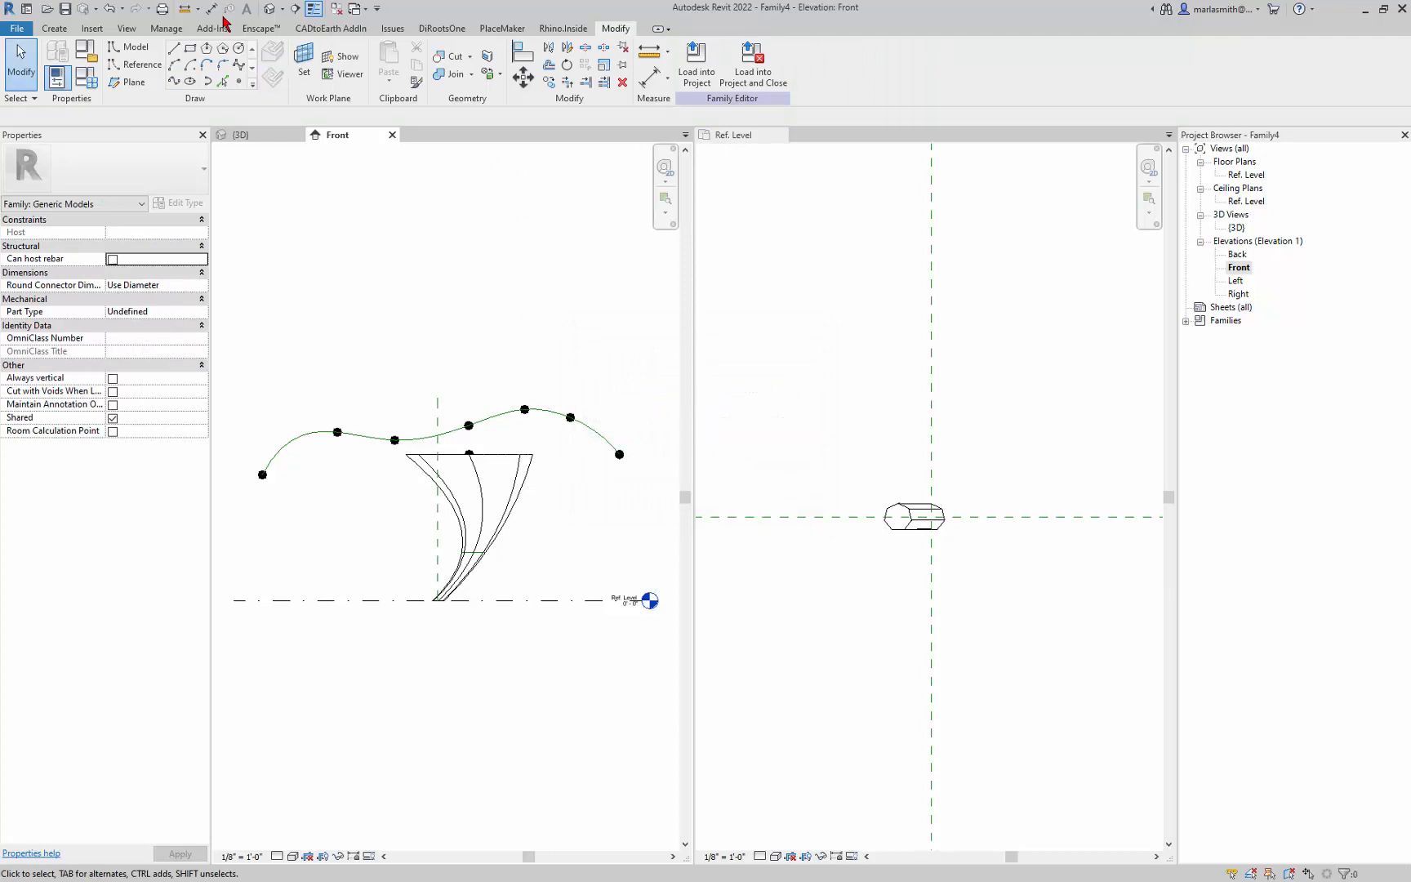
In the 3D view, create a form from the wavy reference spline
left_click(284, 134)
left_click(450, 428)
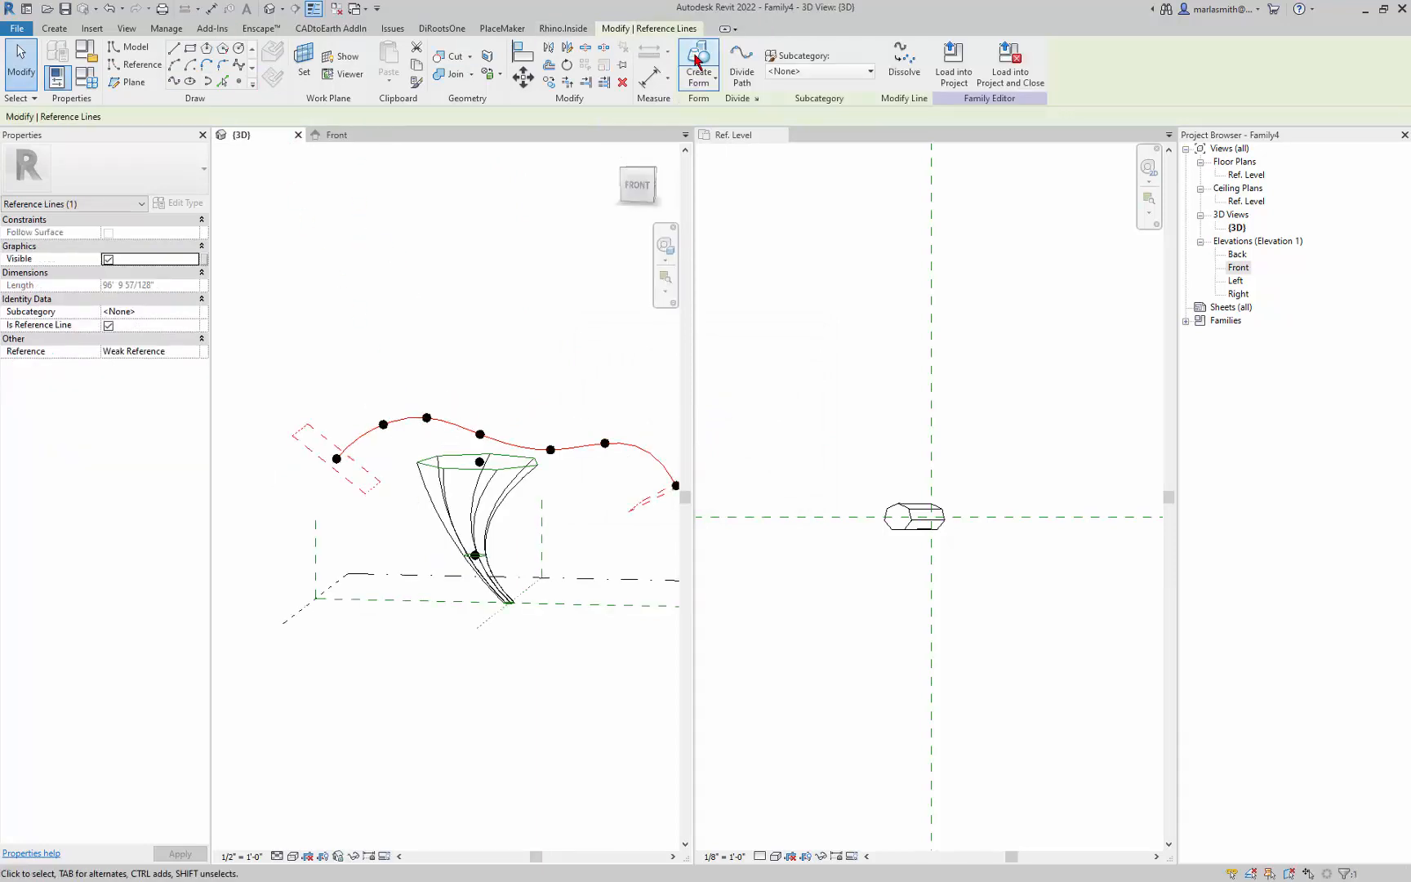
left_click(698, 57)
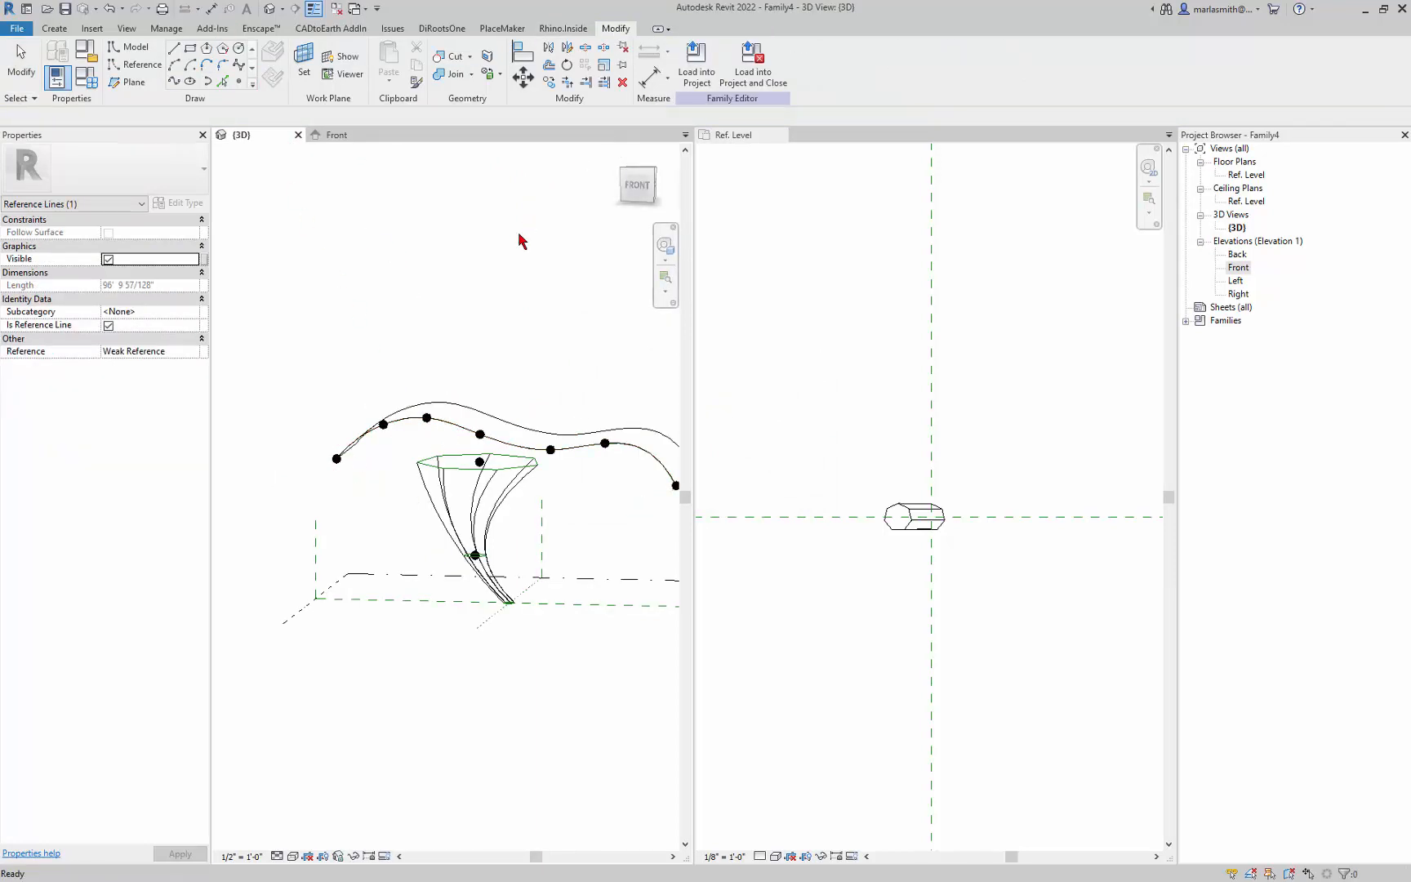
Set the Positive Offset of the wavy roof surface to 50 feet
left_click(458, 405)
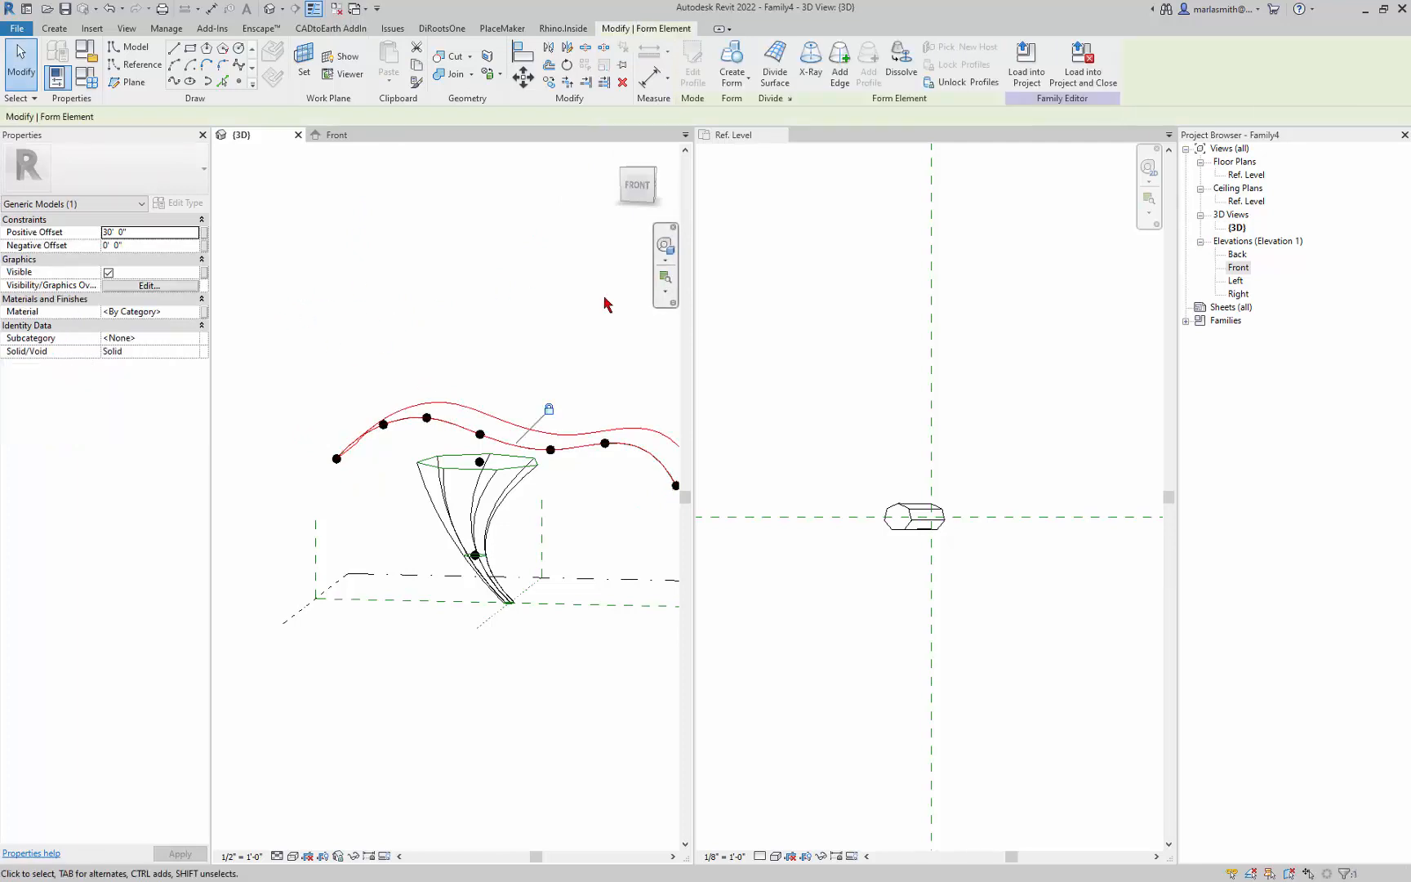
left_click(161, 231)
type("50")
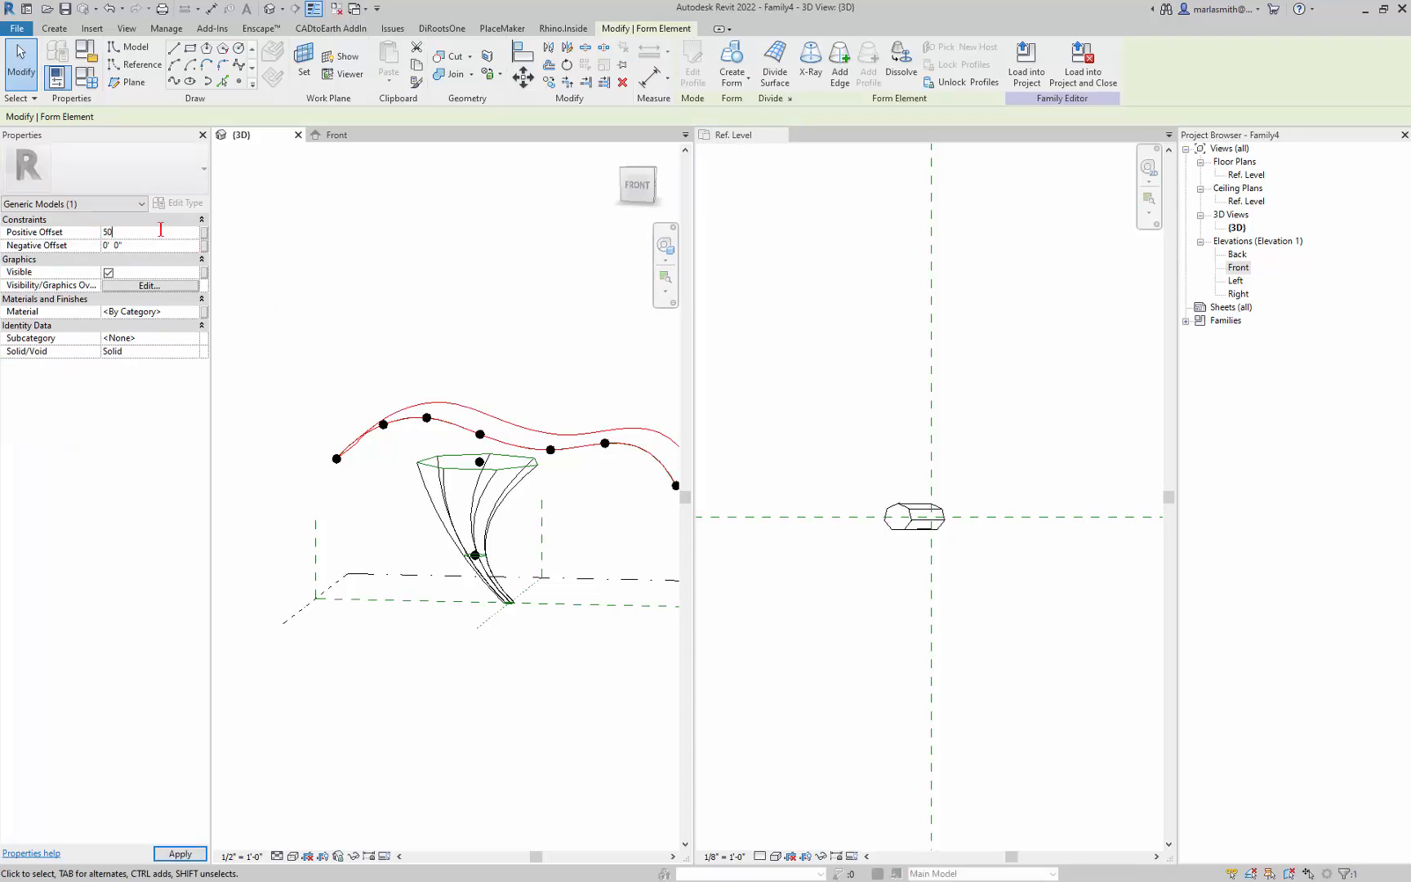
left_click(156, 260)
left_click(155, 259)
left_click(547, 318)
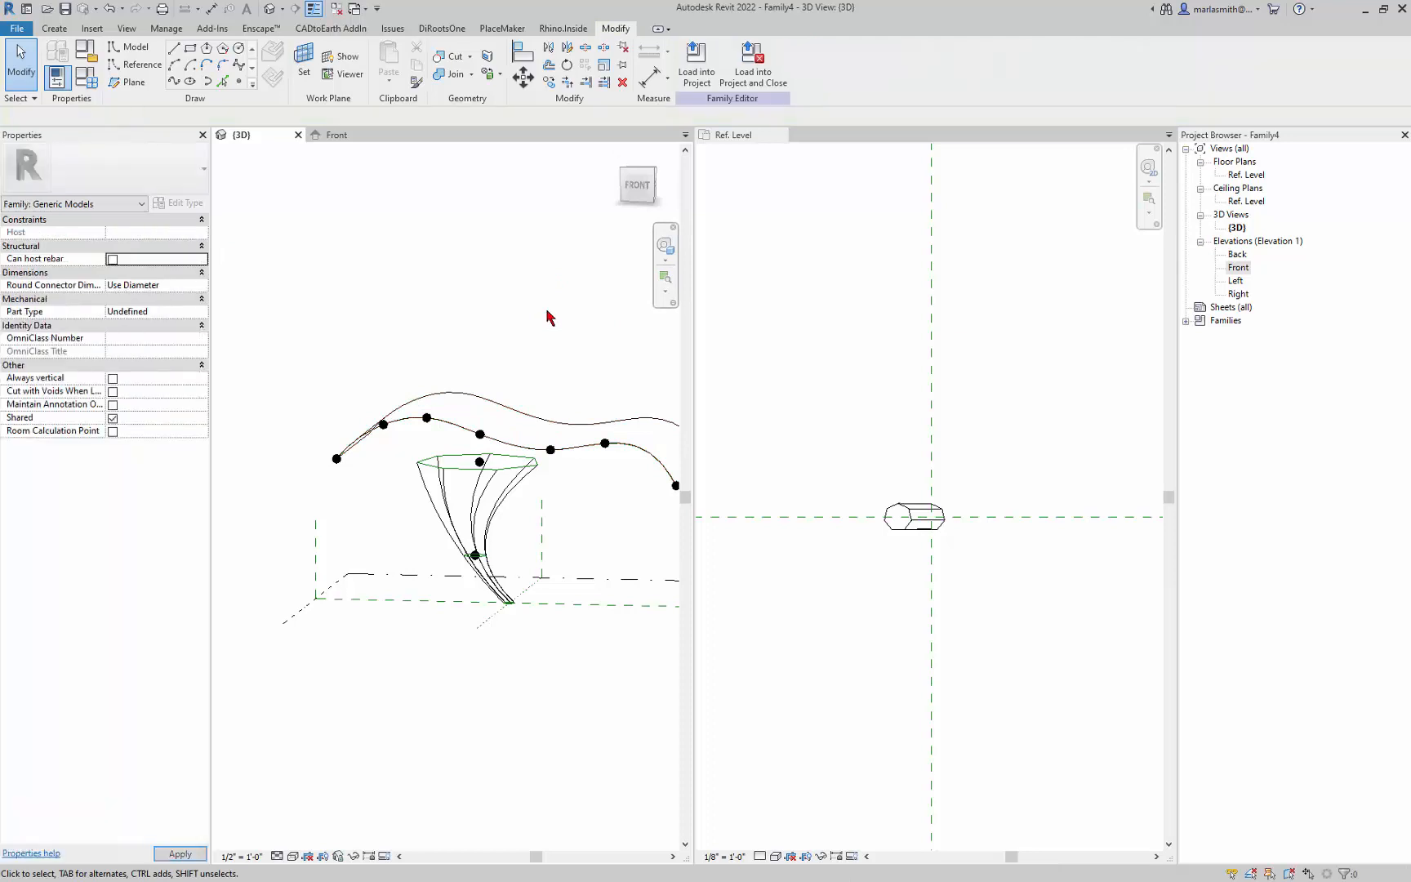
Set the Negative Offset of the wavy roof surface to 50 feet so it extends over the column
middle_click_drag(547, 319, 457, 376, "shift")
left_click(608, 296)
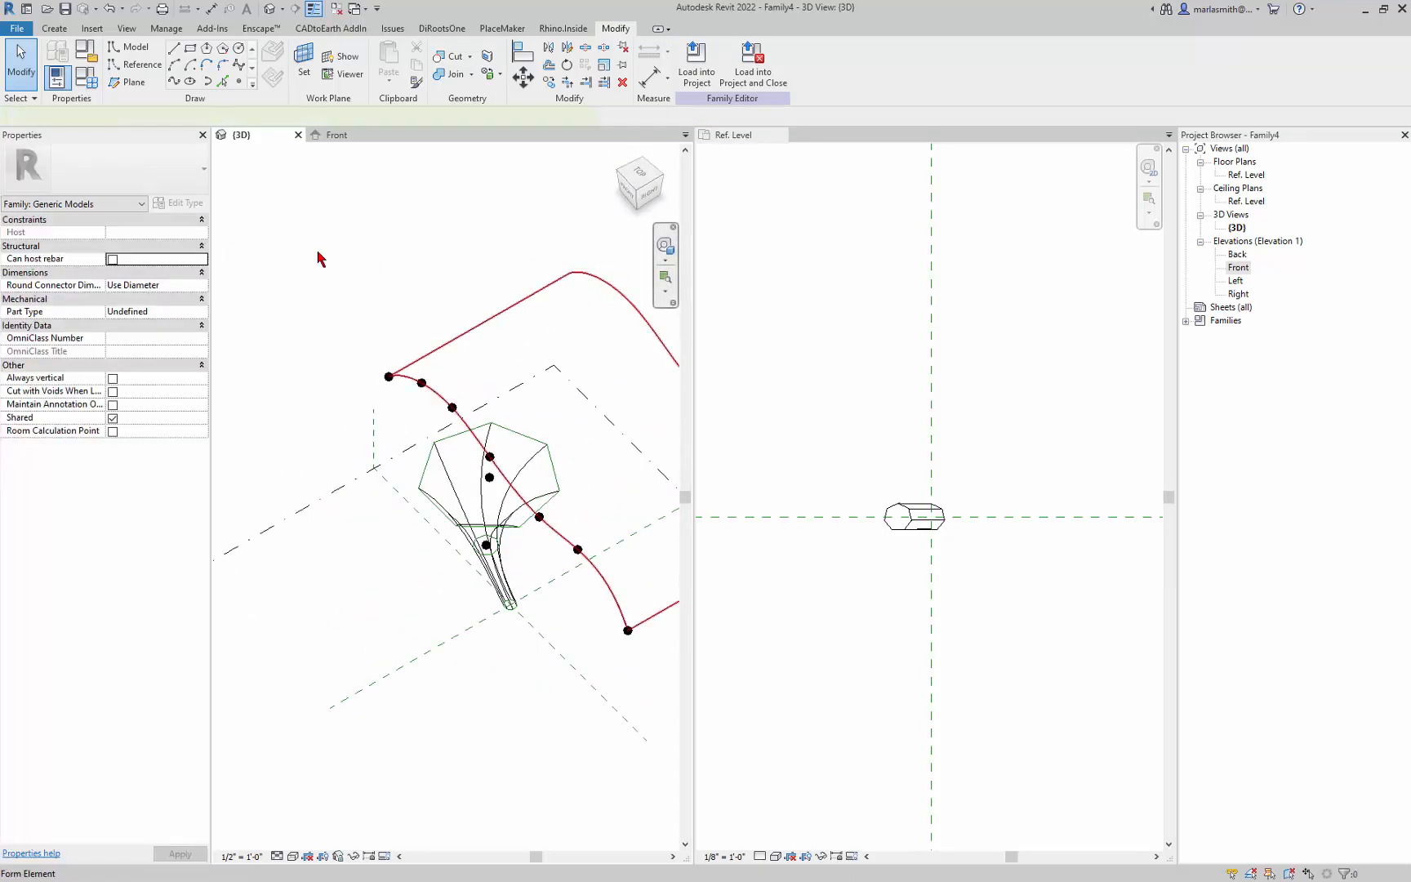
key("Tab")
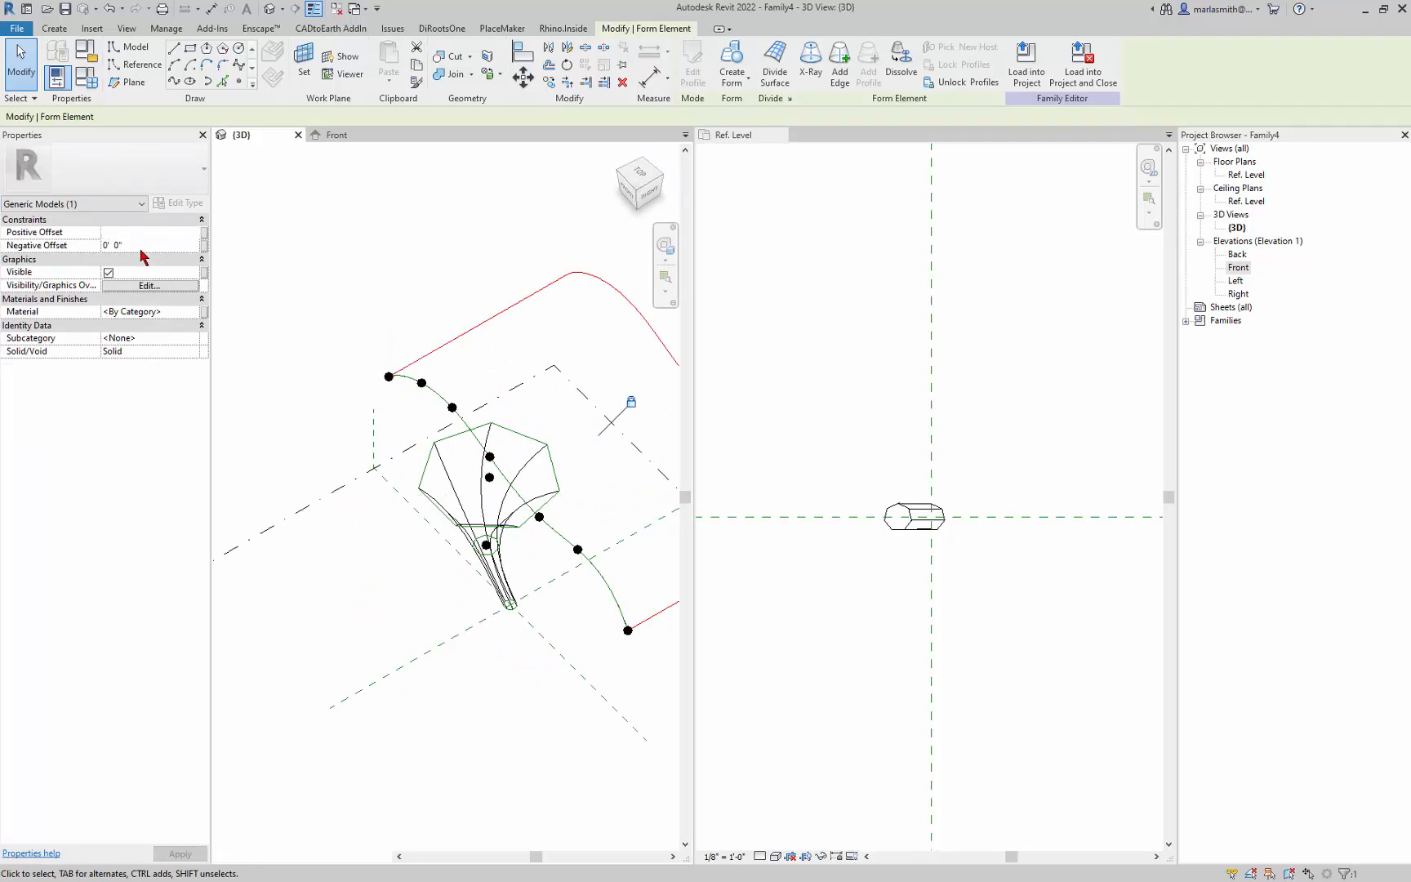
type("50")
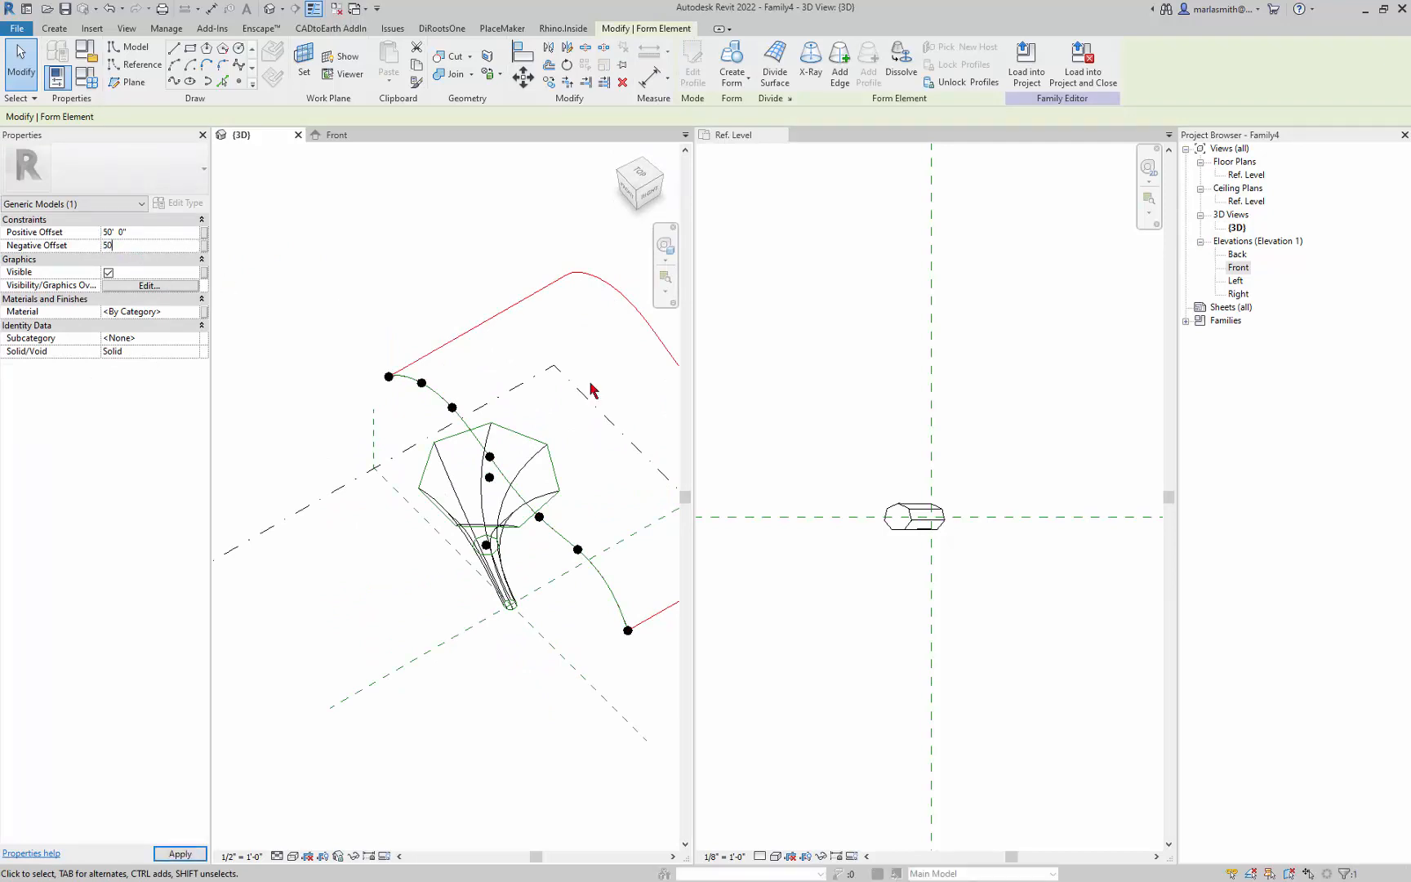
left_click(552, 747)
middle_click_drag(608, 702, 571, 563, "shift")
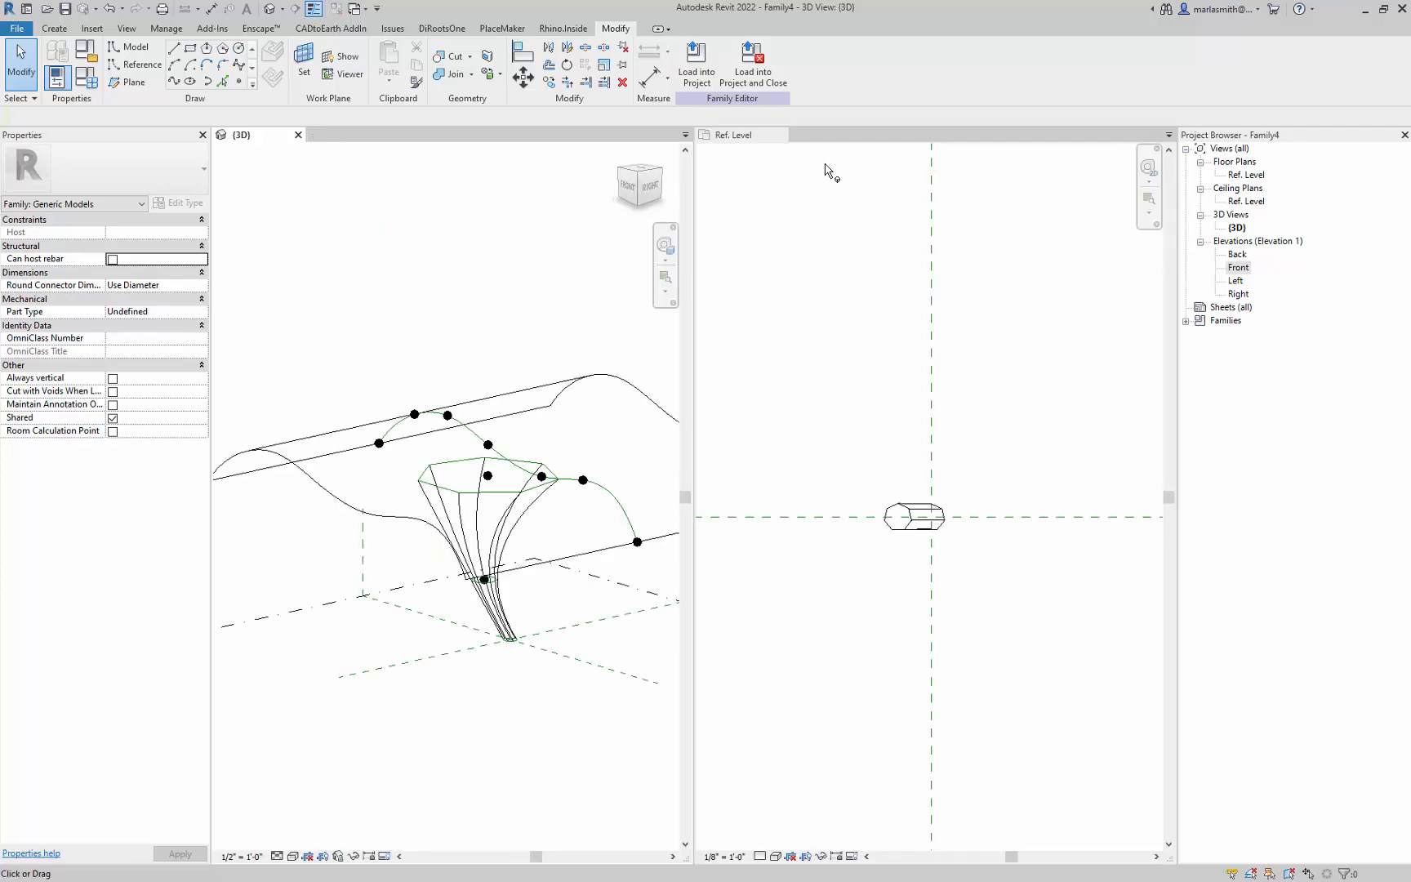
Close the Ref. Level view and launch Dynamo
left_click(751, 135)
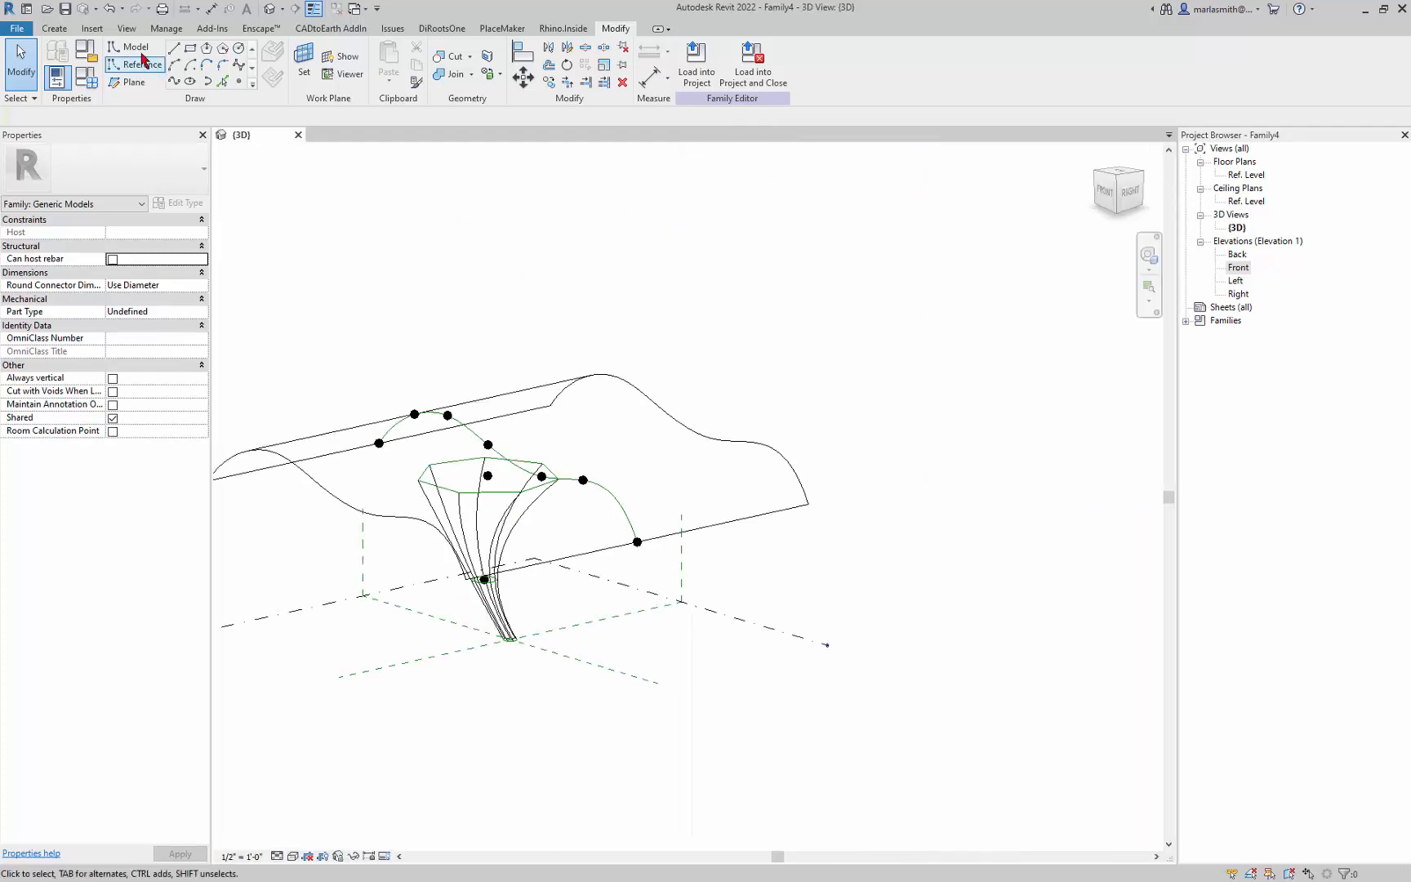
left_click(168, 30)
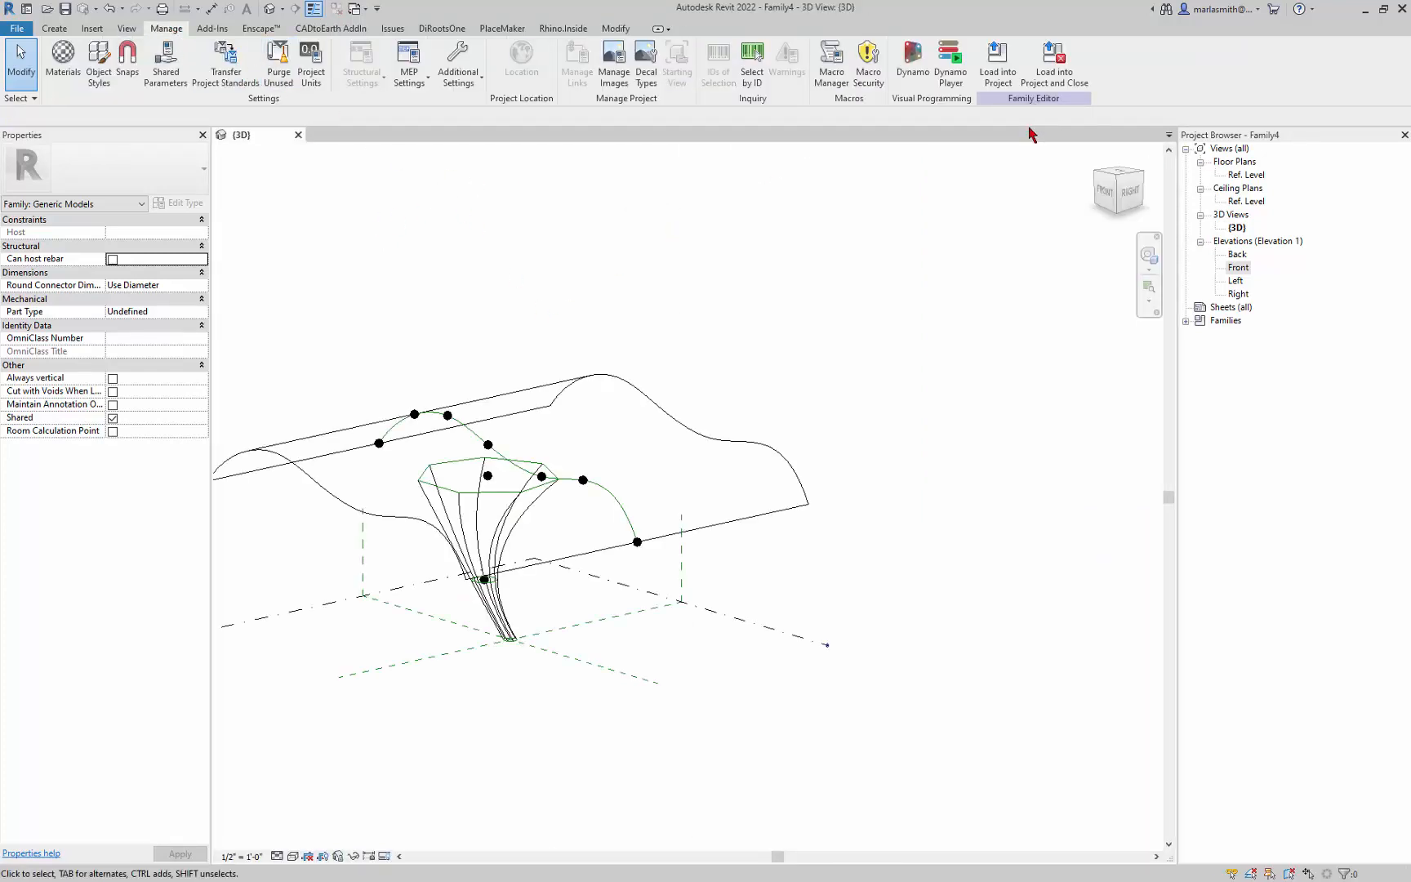
left_click(920, 78)
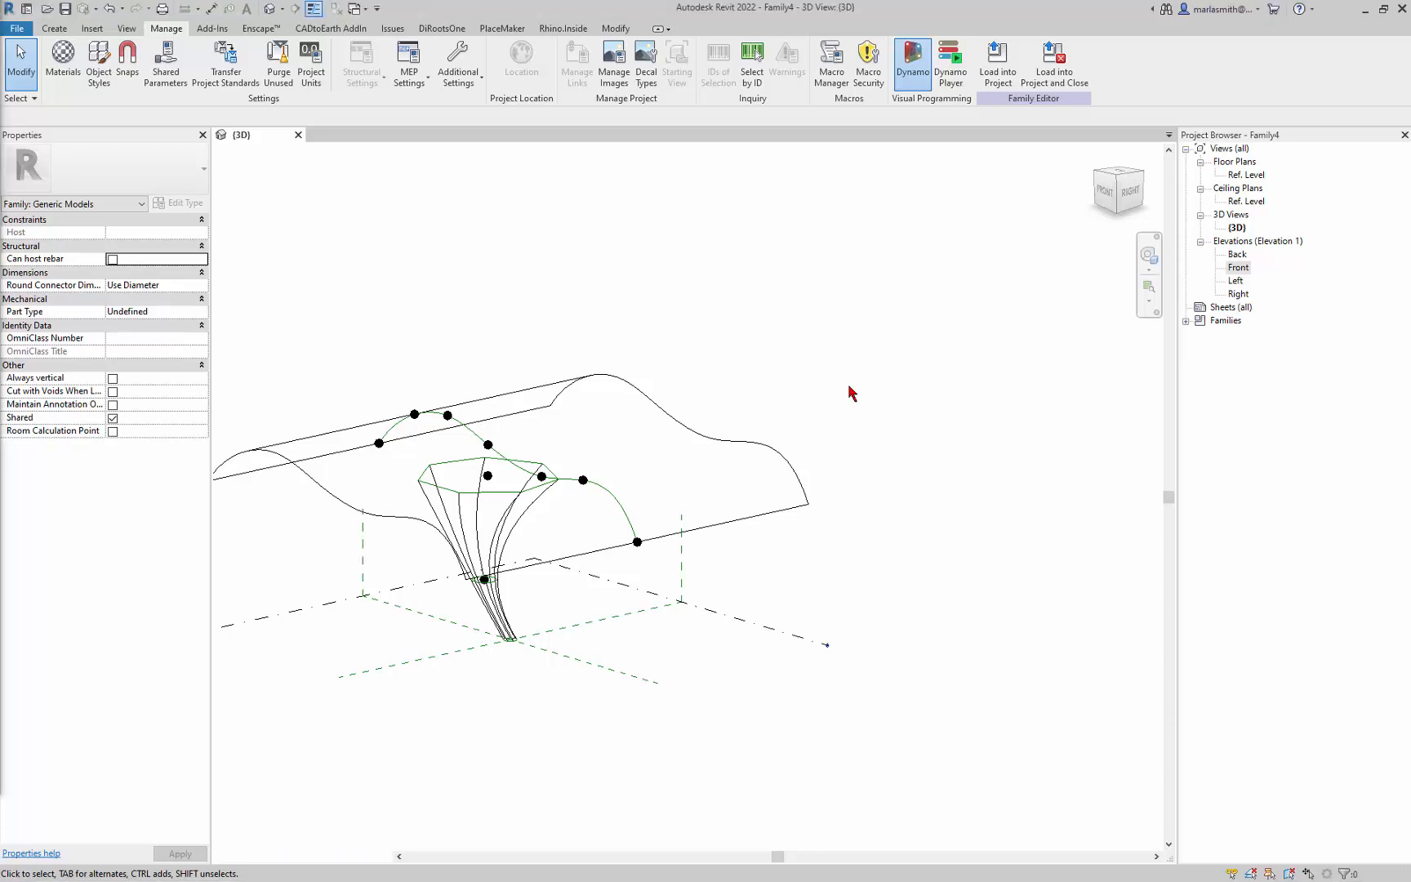
Restore the Revit window, minimize the browser behind it, and resize Revit to about half the desktop's width at full height
left_click(1384, 9)
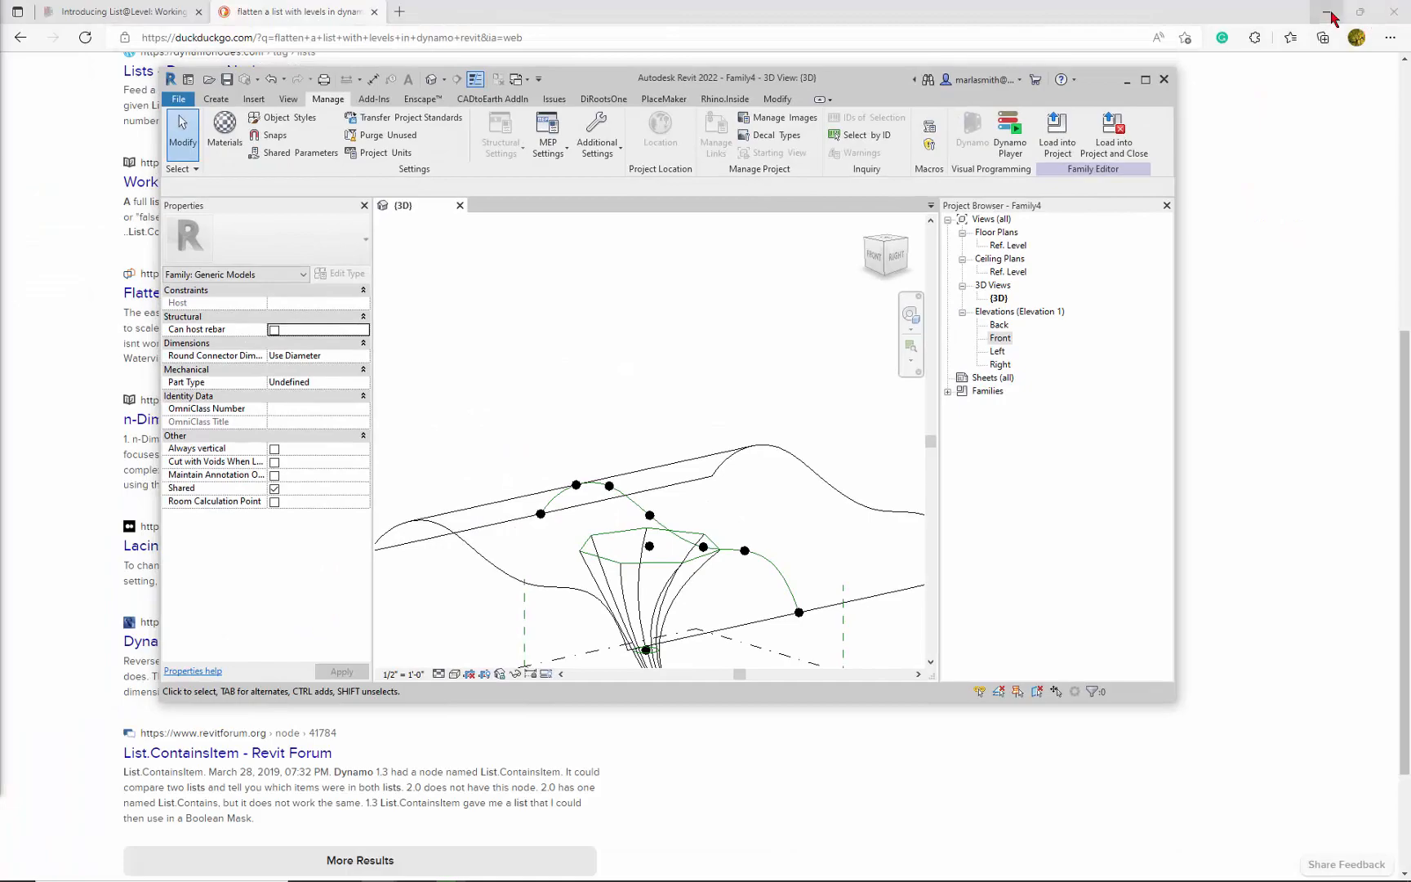
left_click(1326, 12)
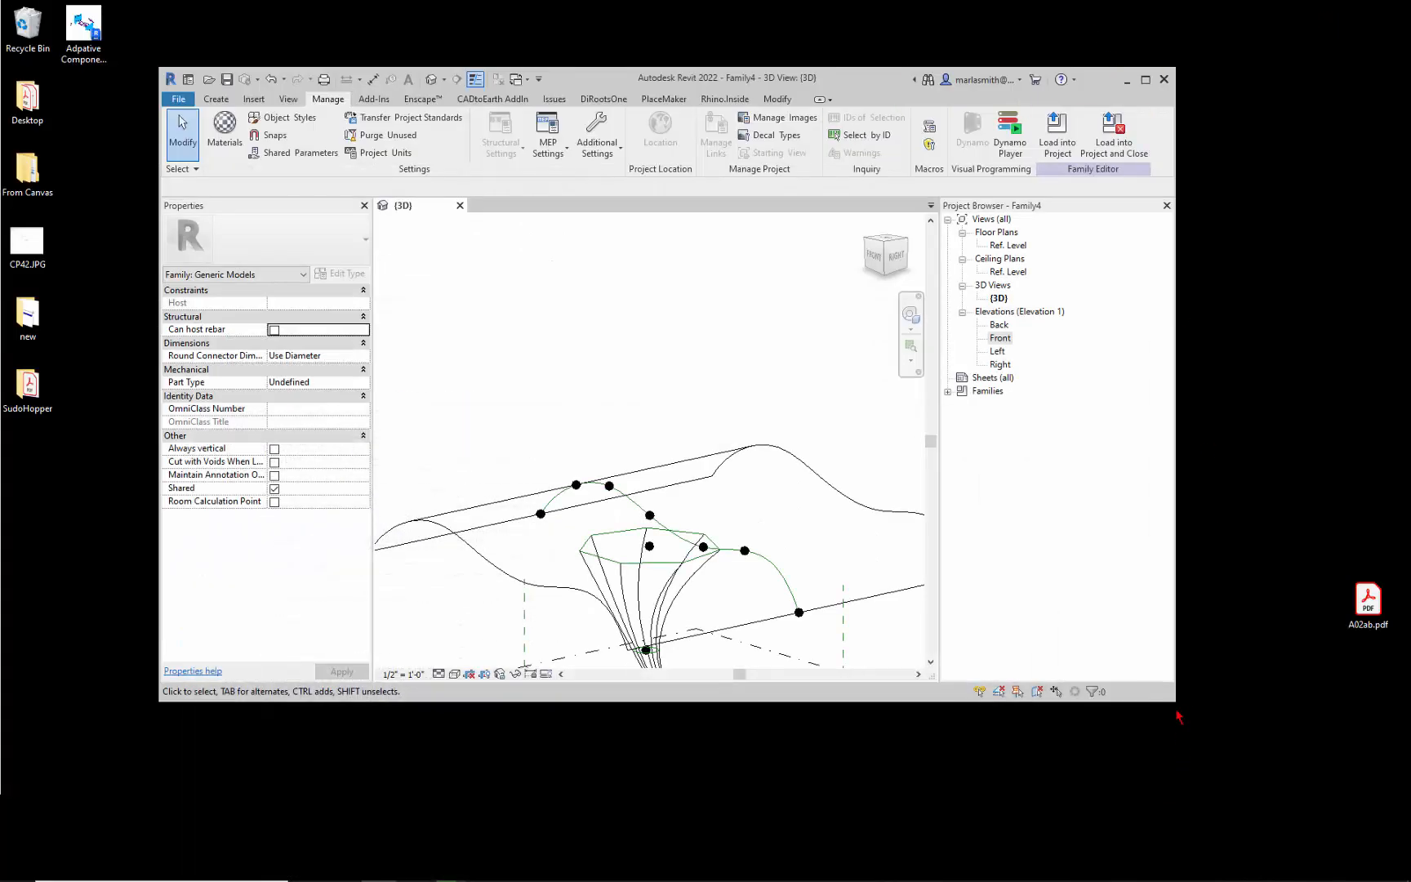
left_click_drag(1170, 698, 749, 874)
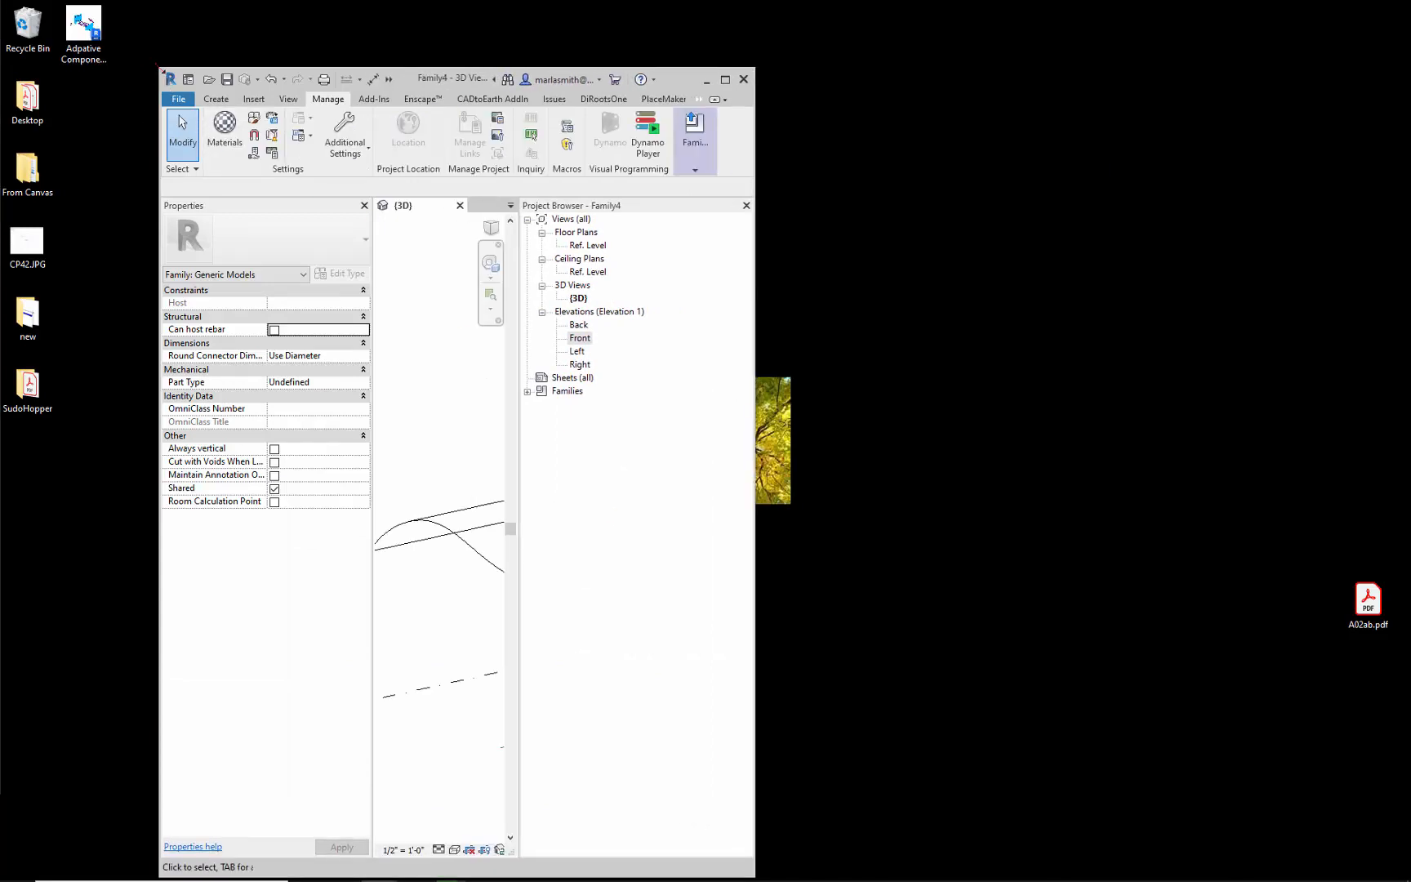
left_click_drag(158, 67, 2, 12)
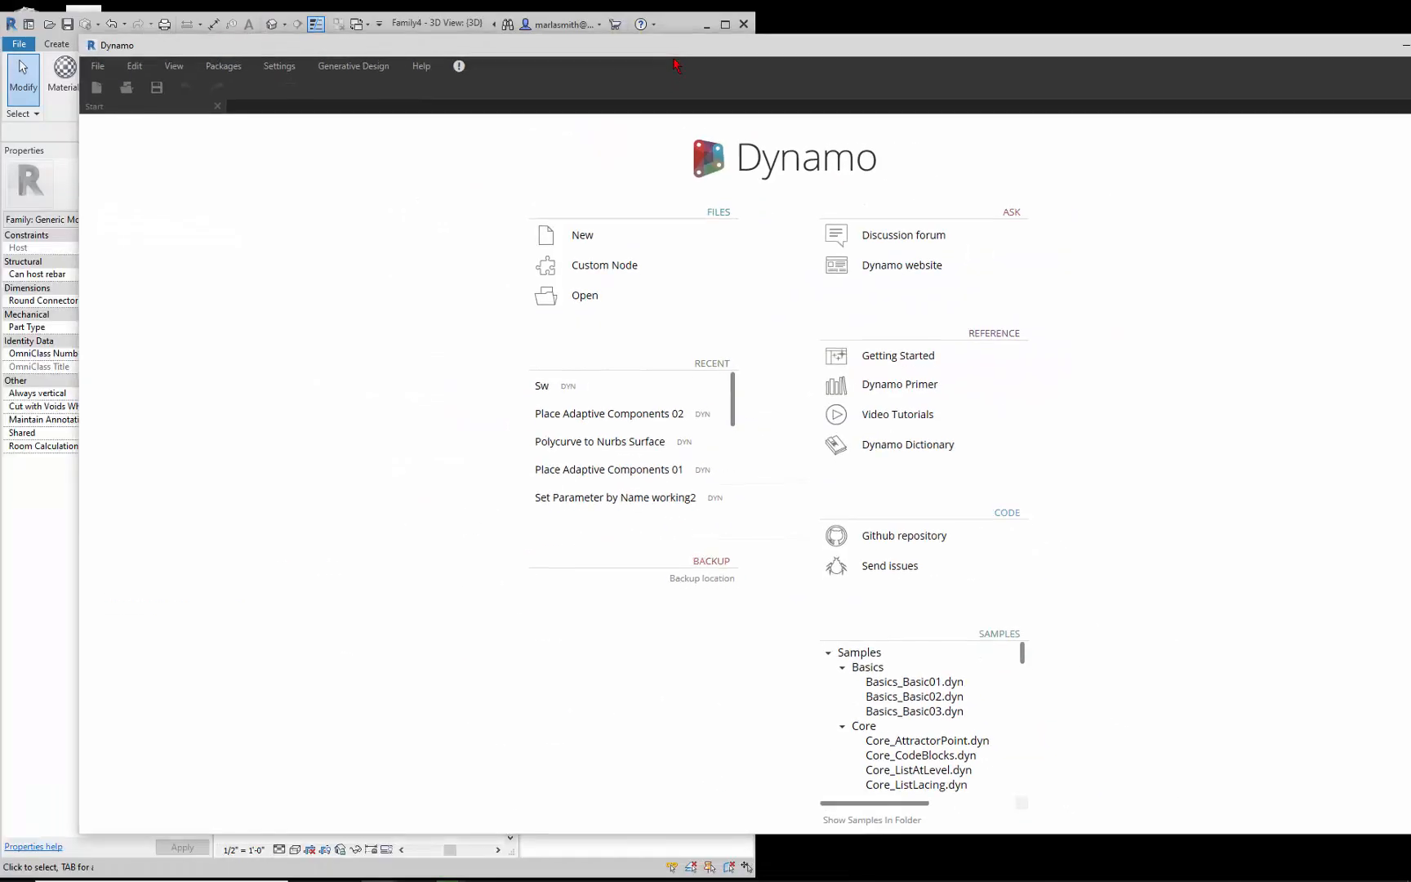
Fit the Dynamo window beside Revit by narrowing it to Revit's edge and extending it to the bottom of the desktop
left_click_drag(607, 16, 627, 44)
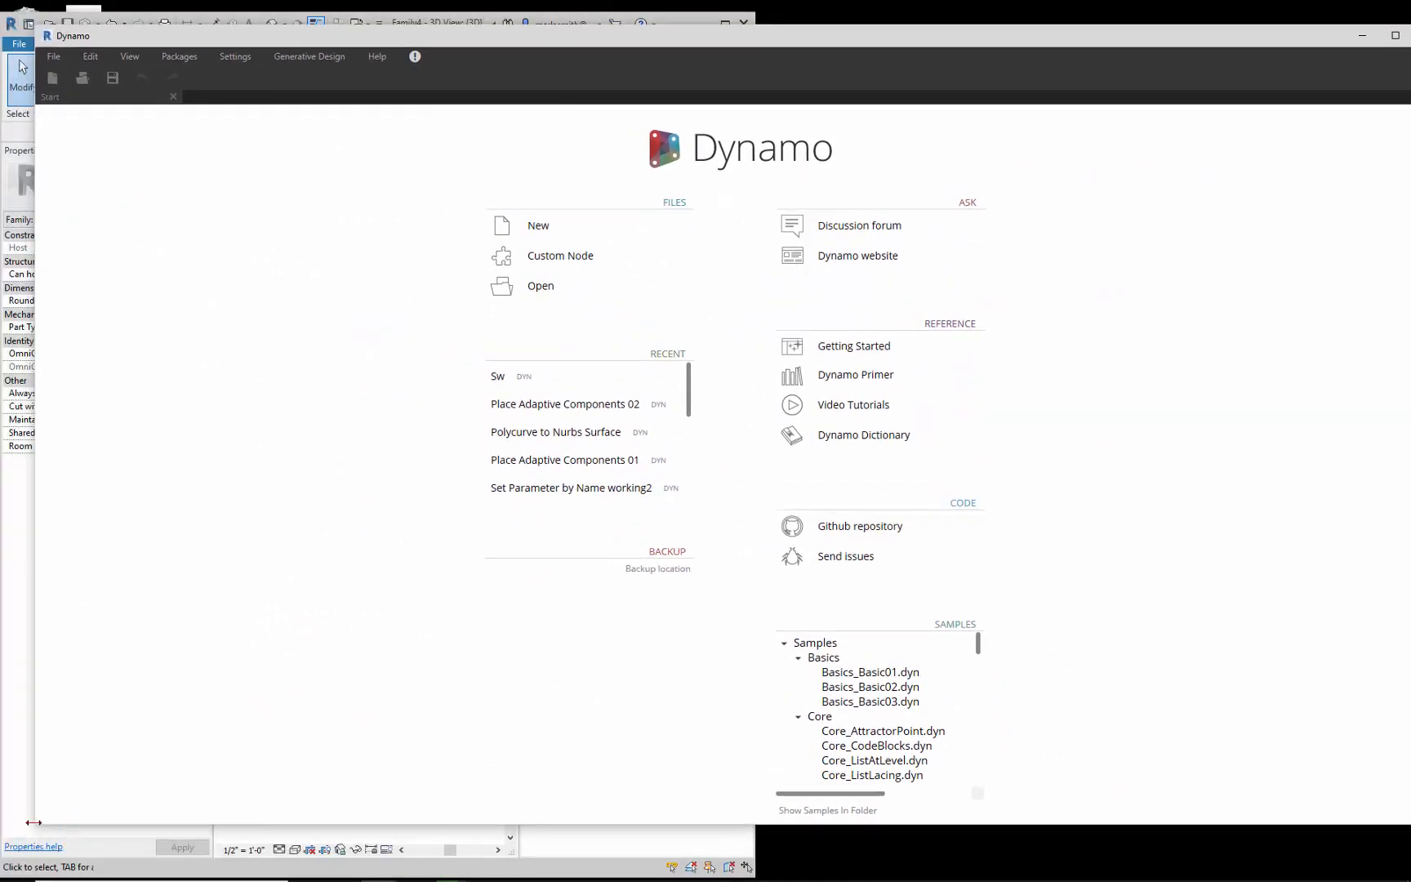
left_click_drag(148, 814, 740, 724)
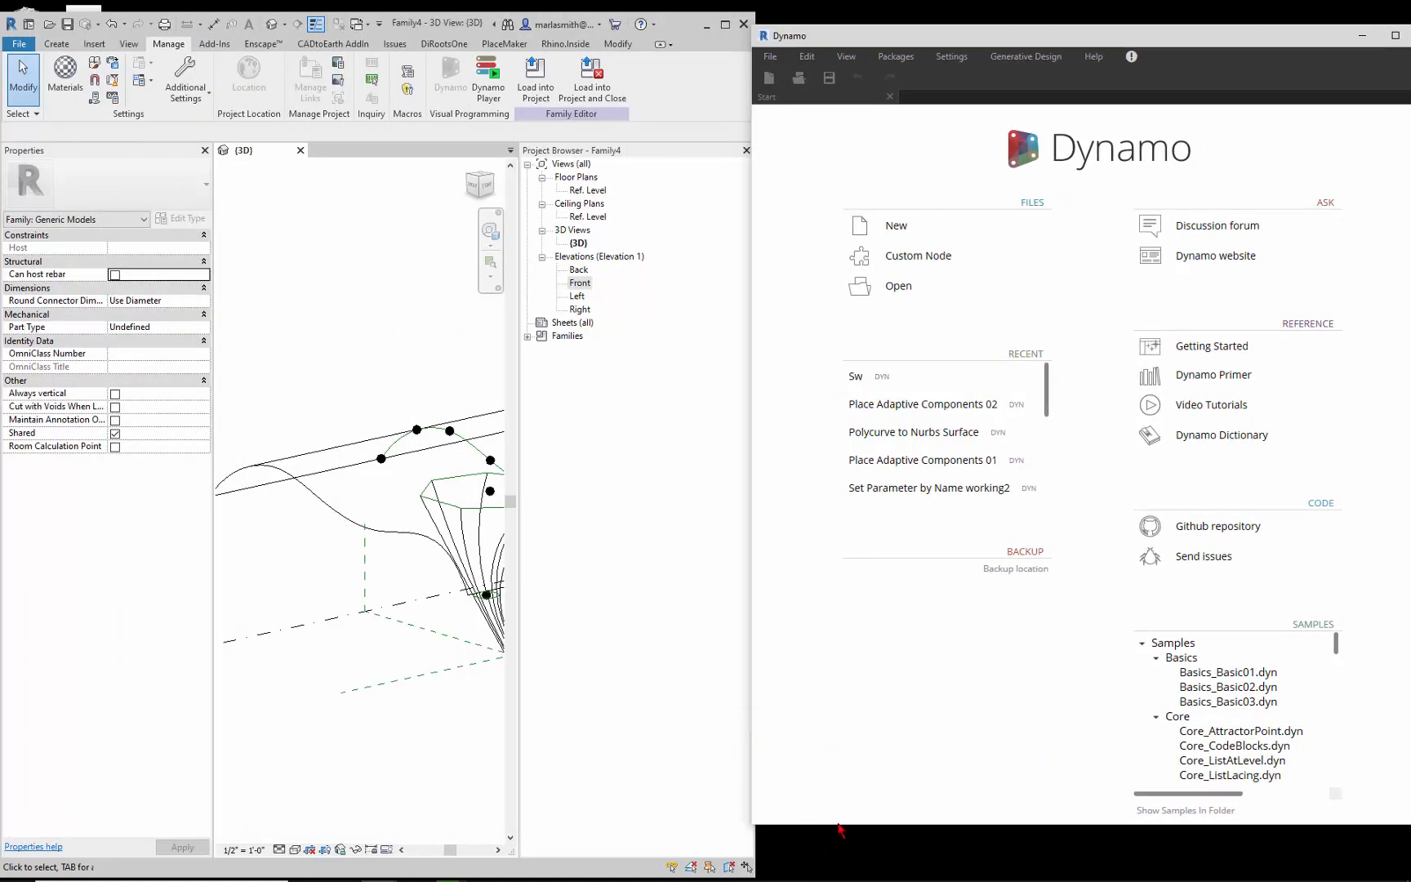
left_click_drag(830, 848, 829, 872)
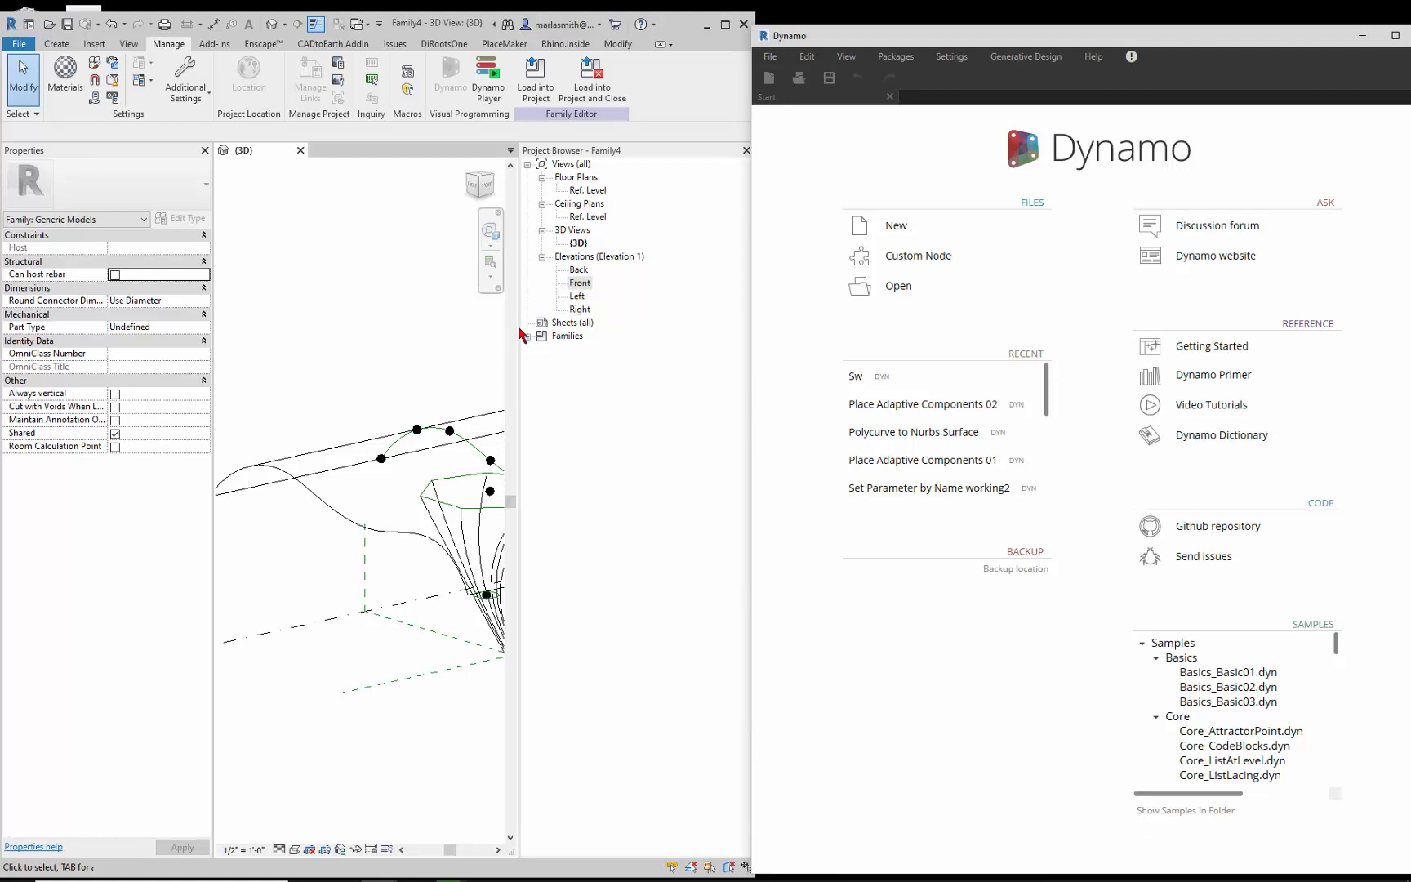
Narrow the Project Browser and Properties palettes to enlarge the 3D view, and frame the column and roof in it
left_click_drag(518, 321, 656, 317)
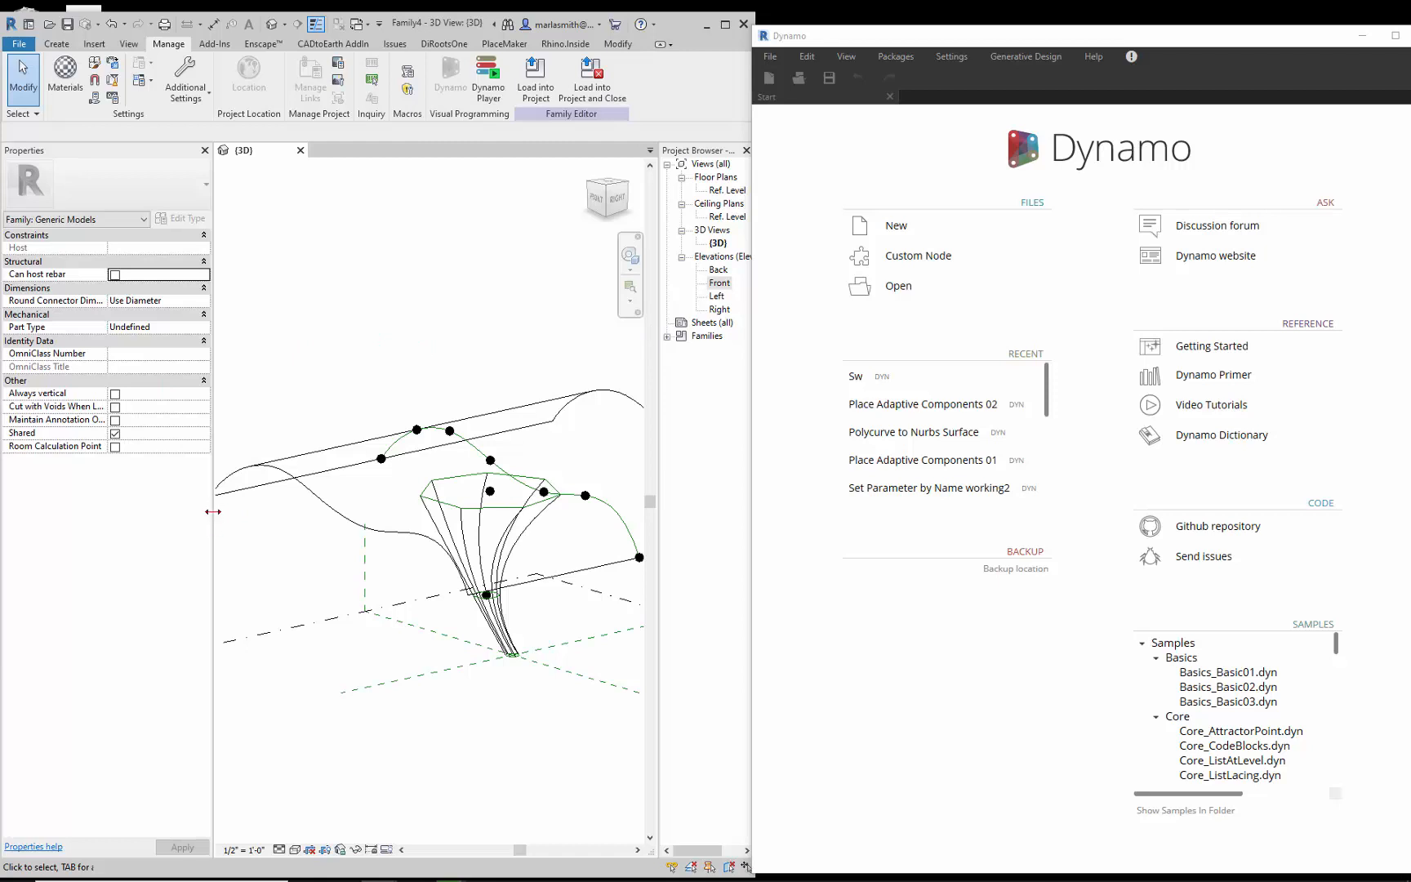
left_click_drag(213, 512, 163, 520)
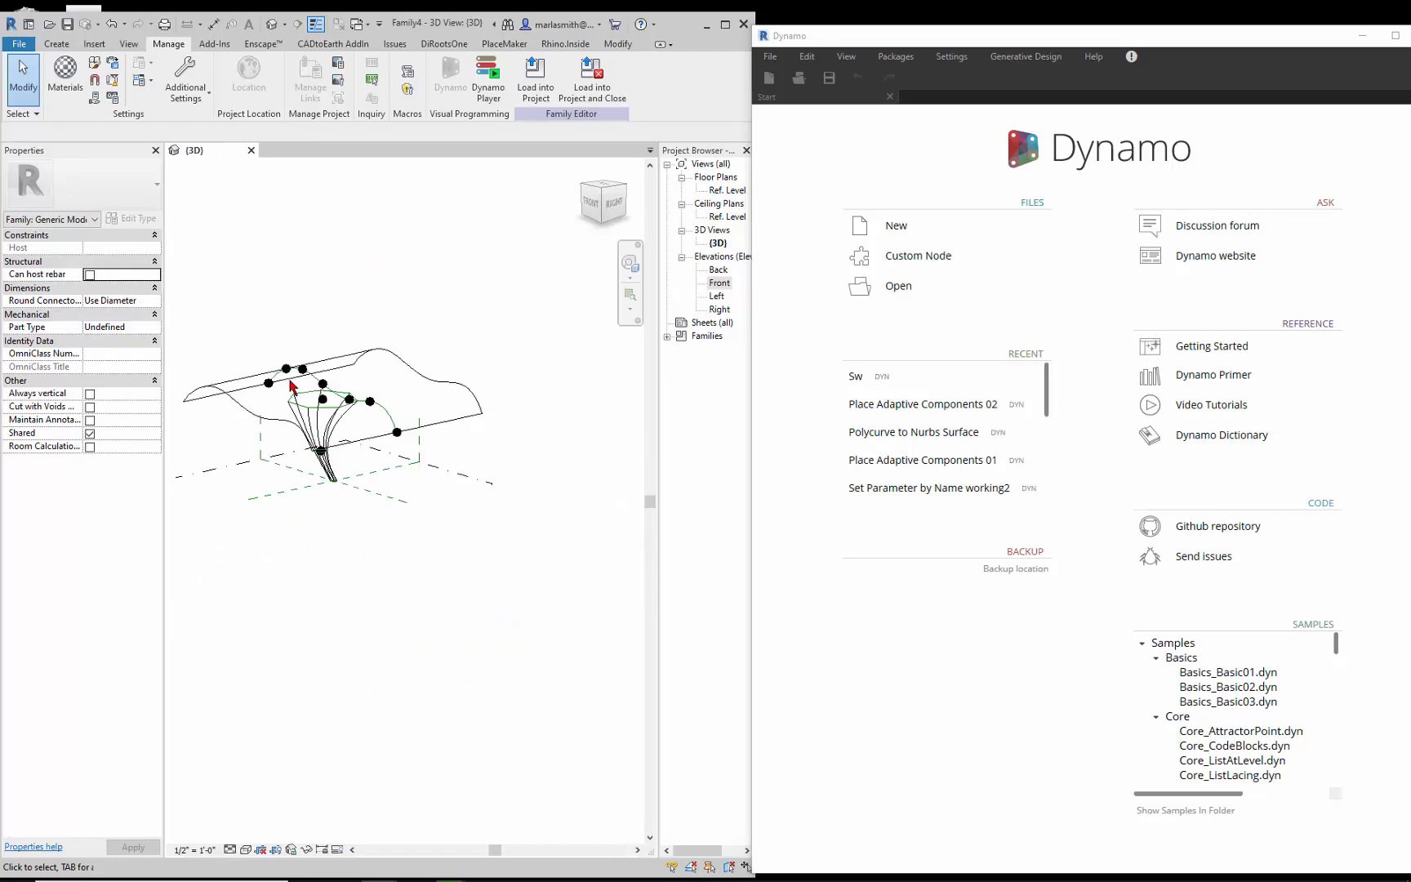
scroll(319, 428, "up", 3)
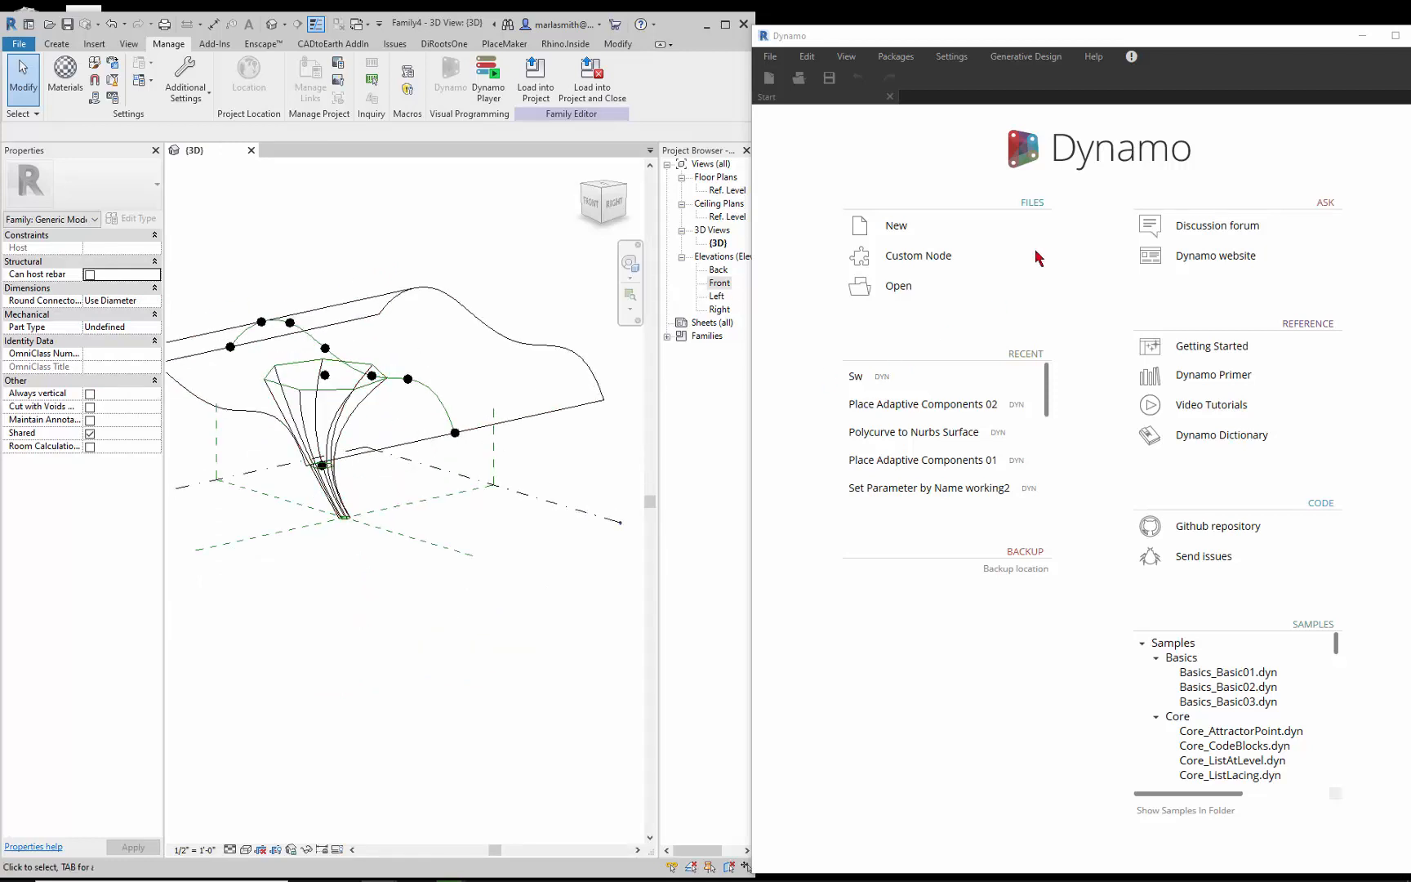
Create a new Dynamo graph and narrow its node library to enlarge the workspace
left_click(898, 229)
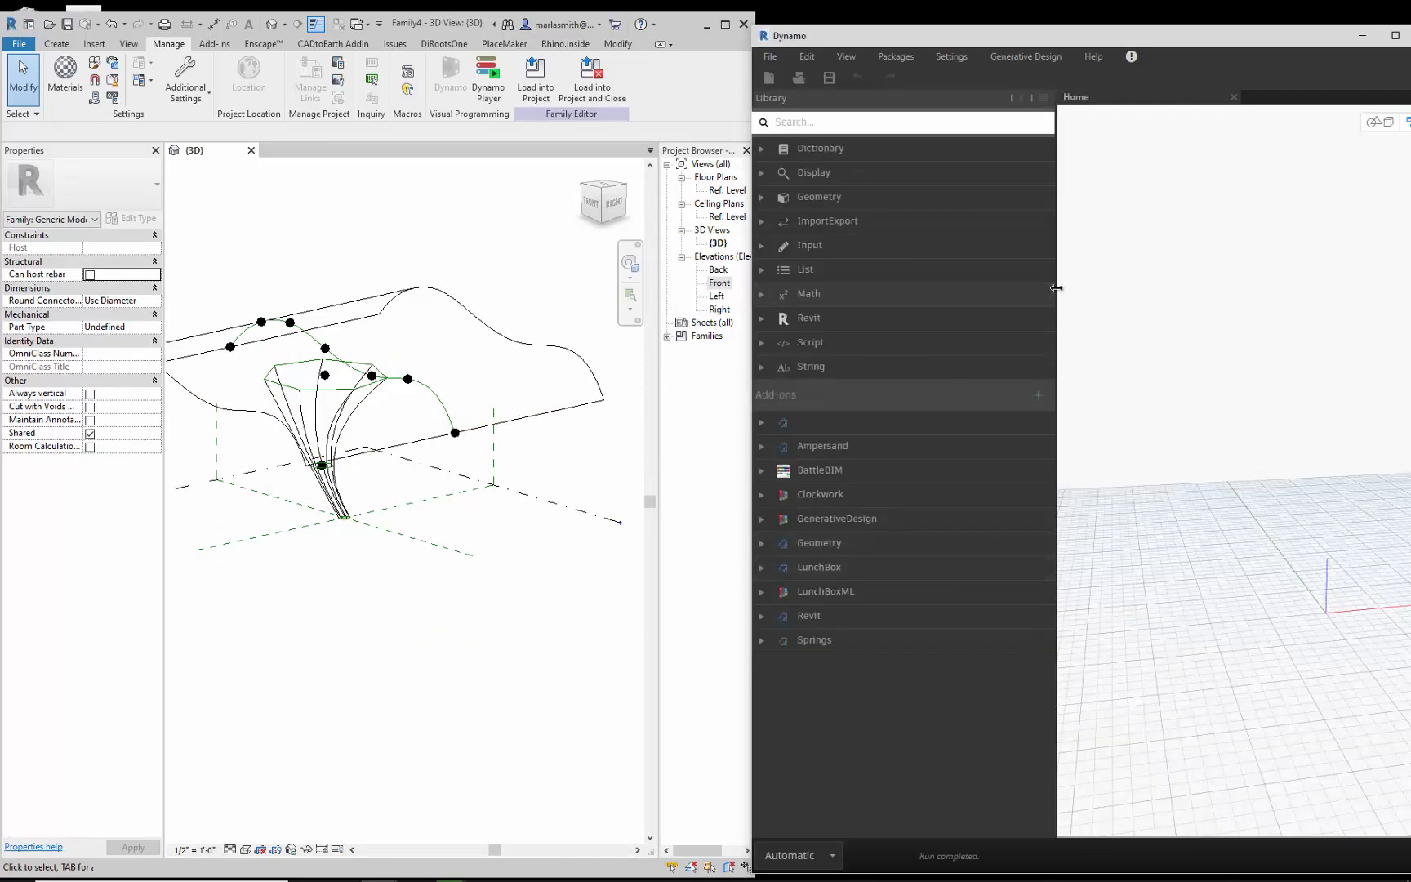
left_click_drag(990, 310, 877, 339)
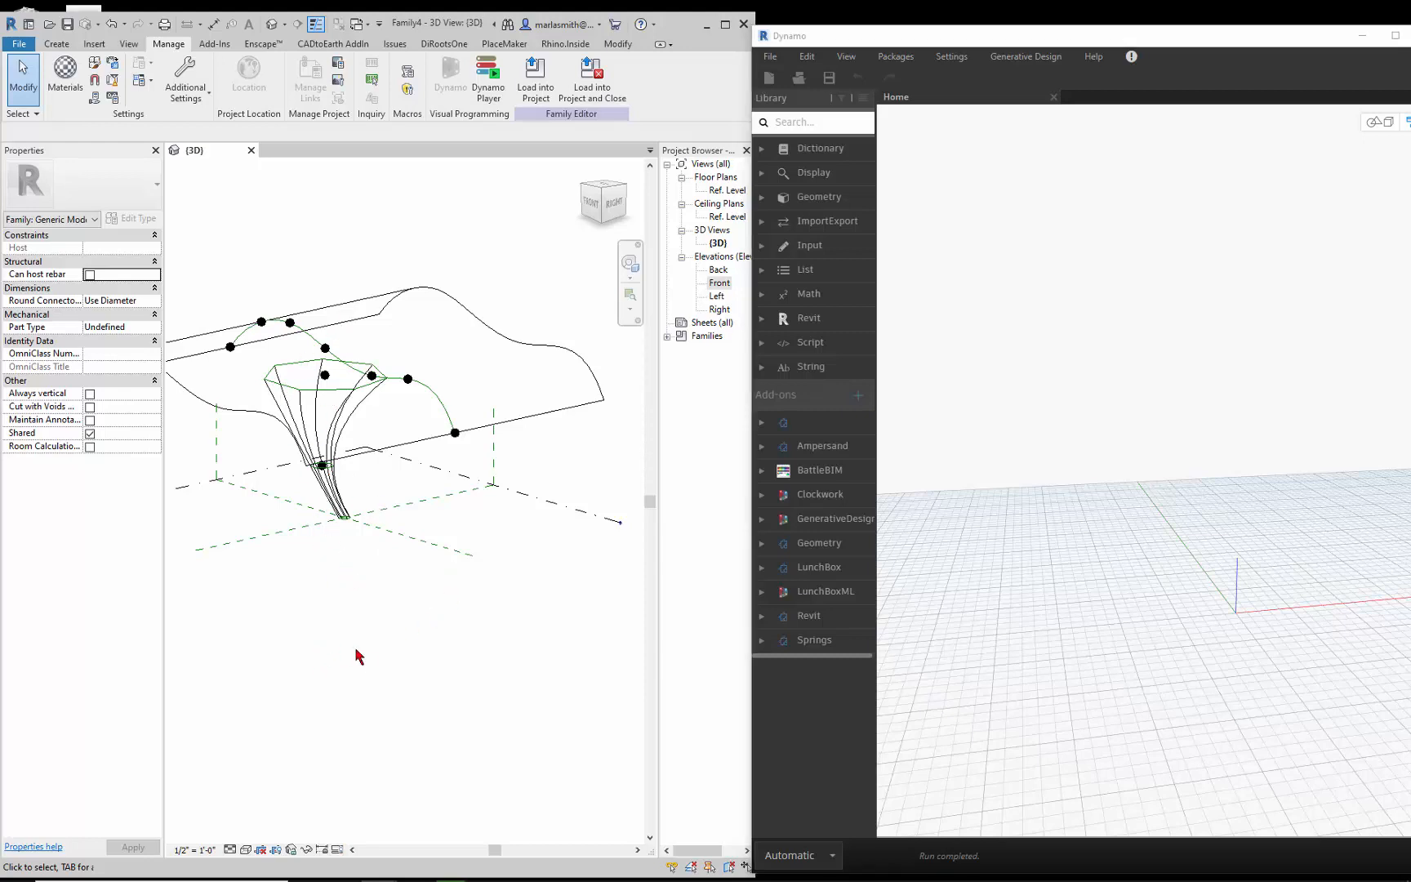
mouse_move(356, 655)
middle_mouse_down("shift")
mouse_move(331, 627)
mouse_move(298, 659)
mouse_move(363, 666)
middle_mouse_up("shift")
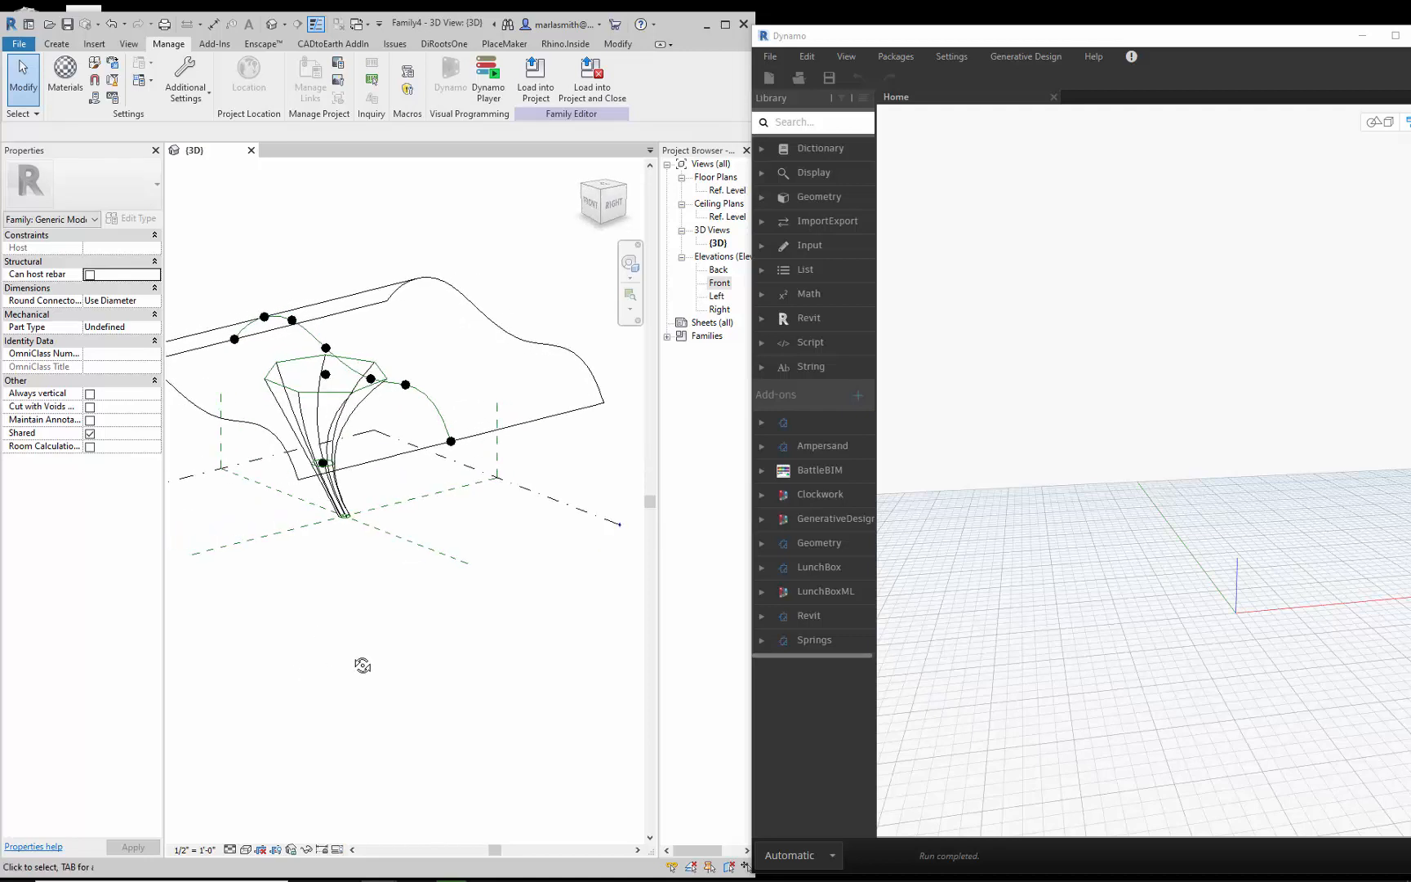
right_click(1031, 384)
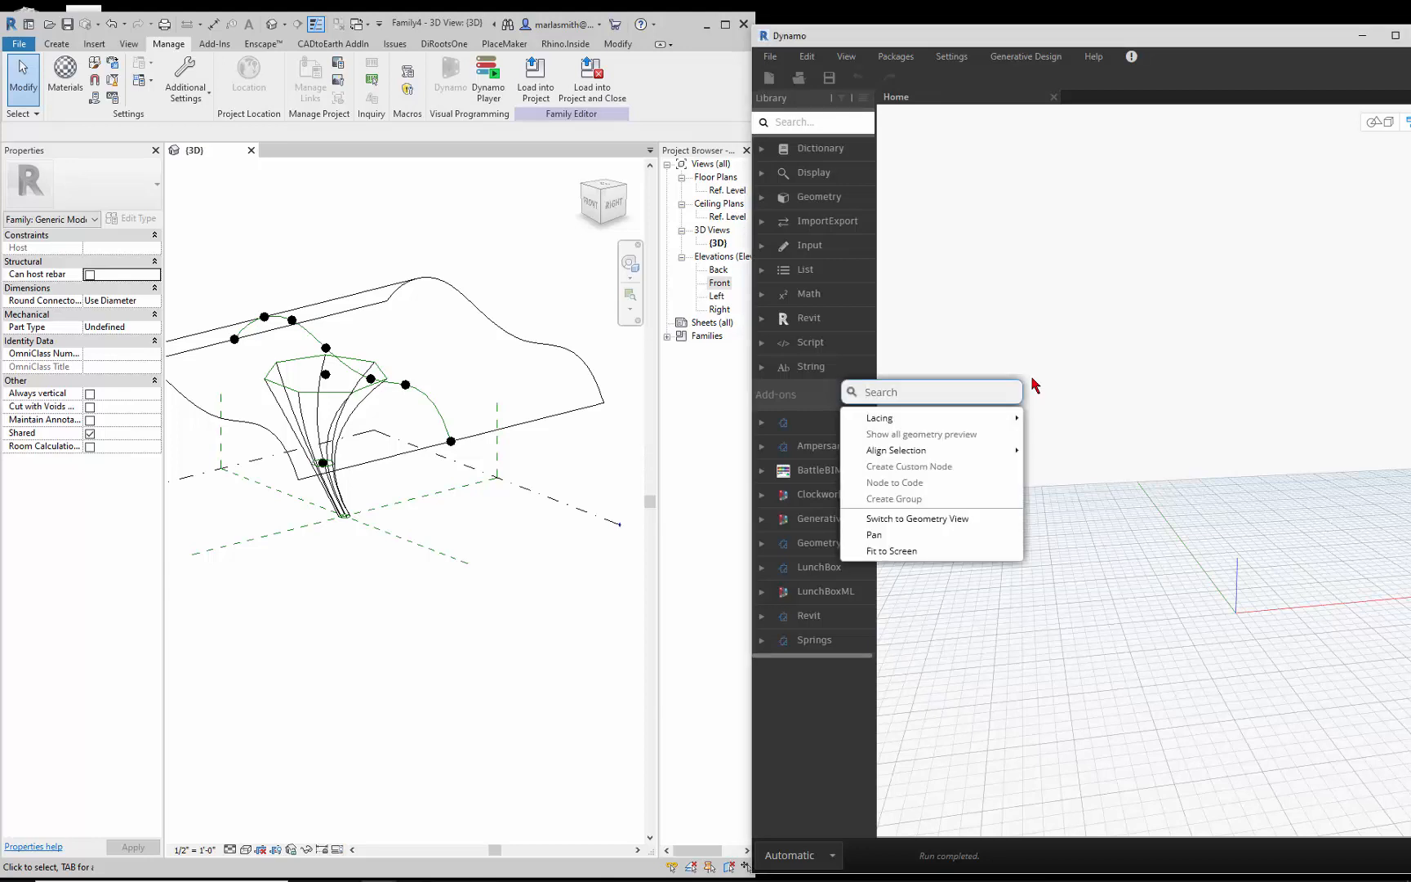
type("slect")
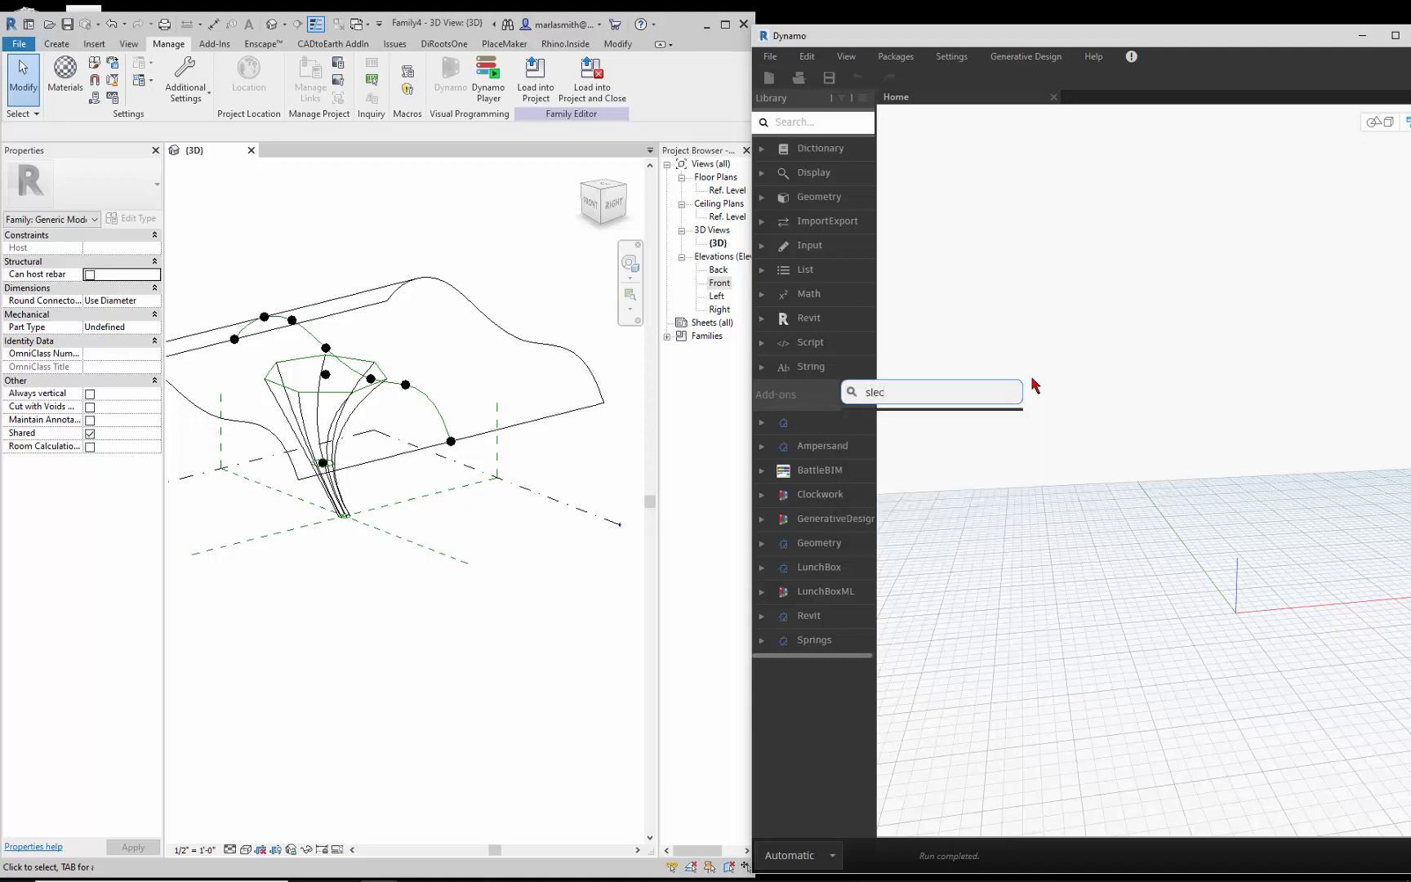
key("BackSpace")
key("BackSpace")
key("BackSpace")
key("BackSpace")
left_click(1038, 302)
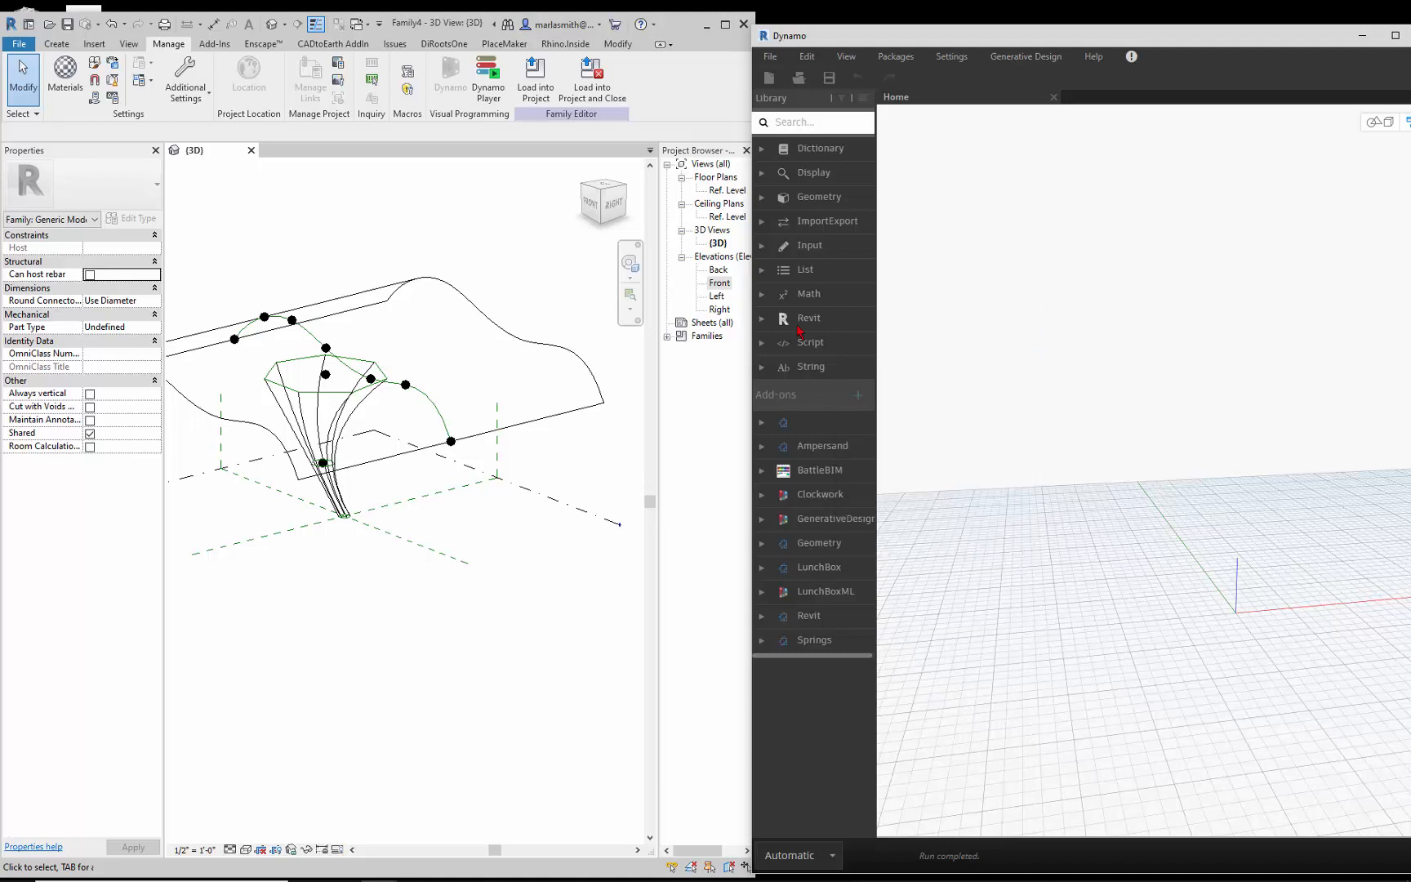
Expand the Revit Selection nodes in the Dynamo library and widen the library so their full names fit
left_click(764, 320)
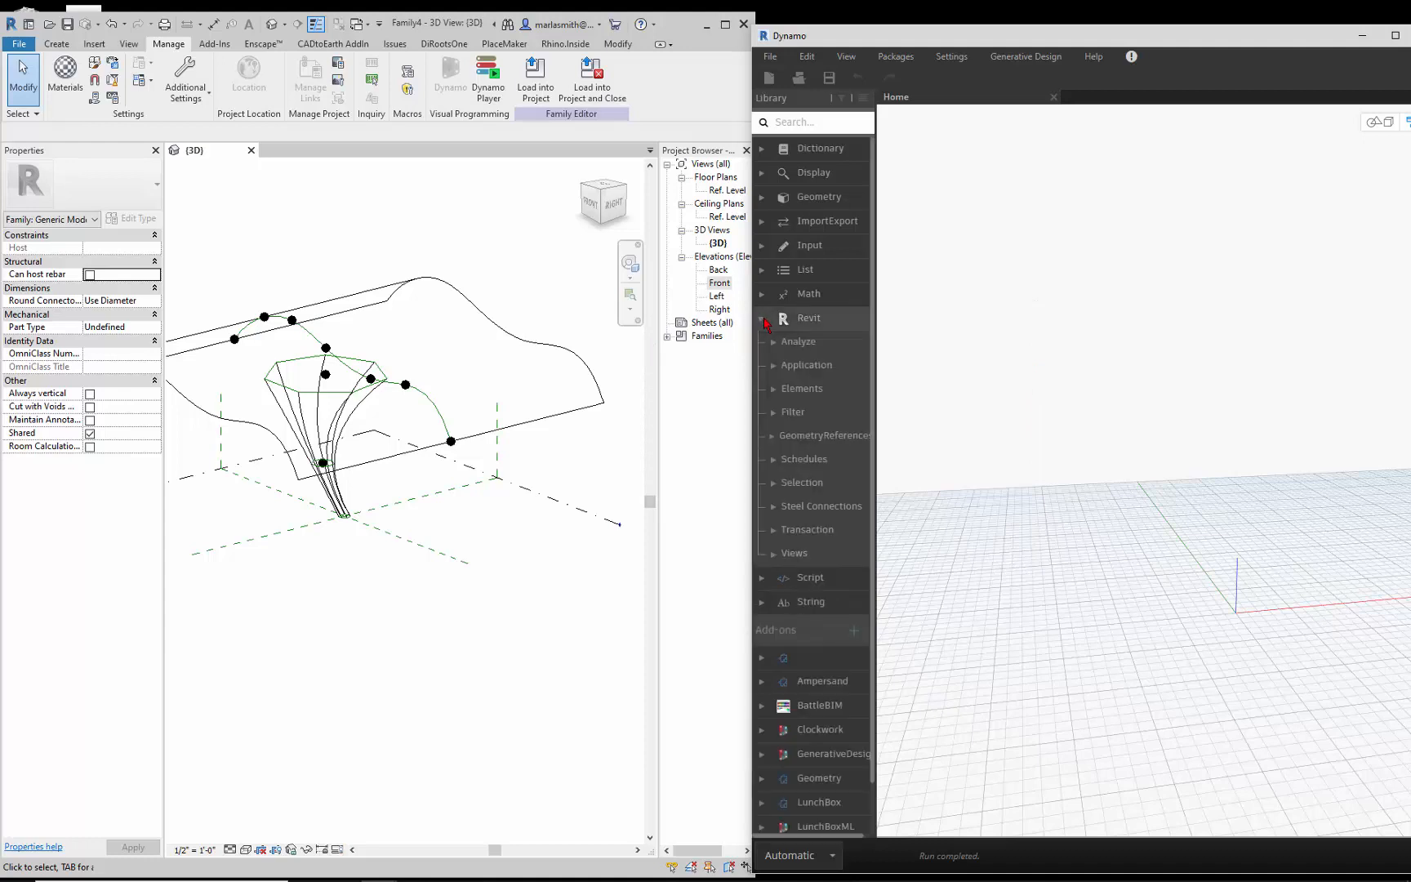
left_click(774, 484)
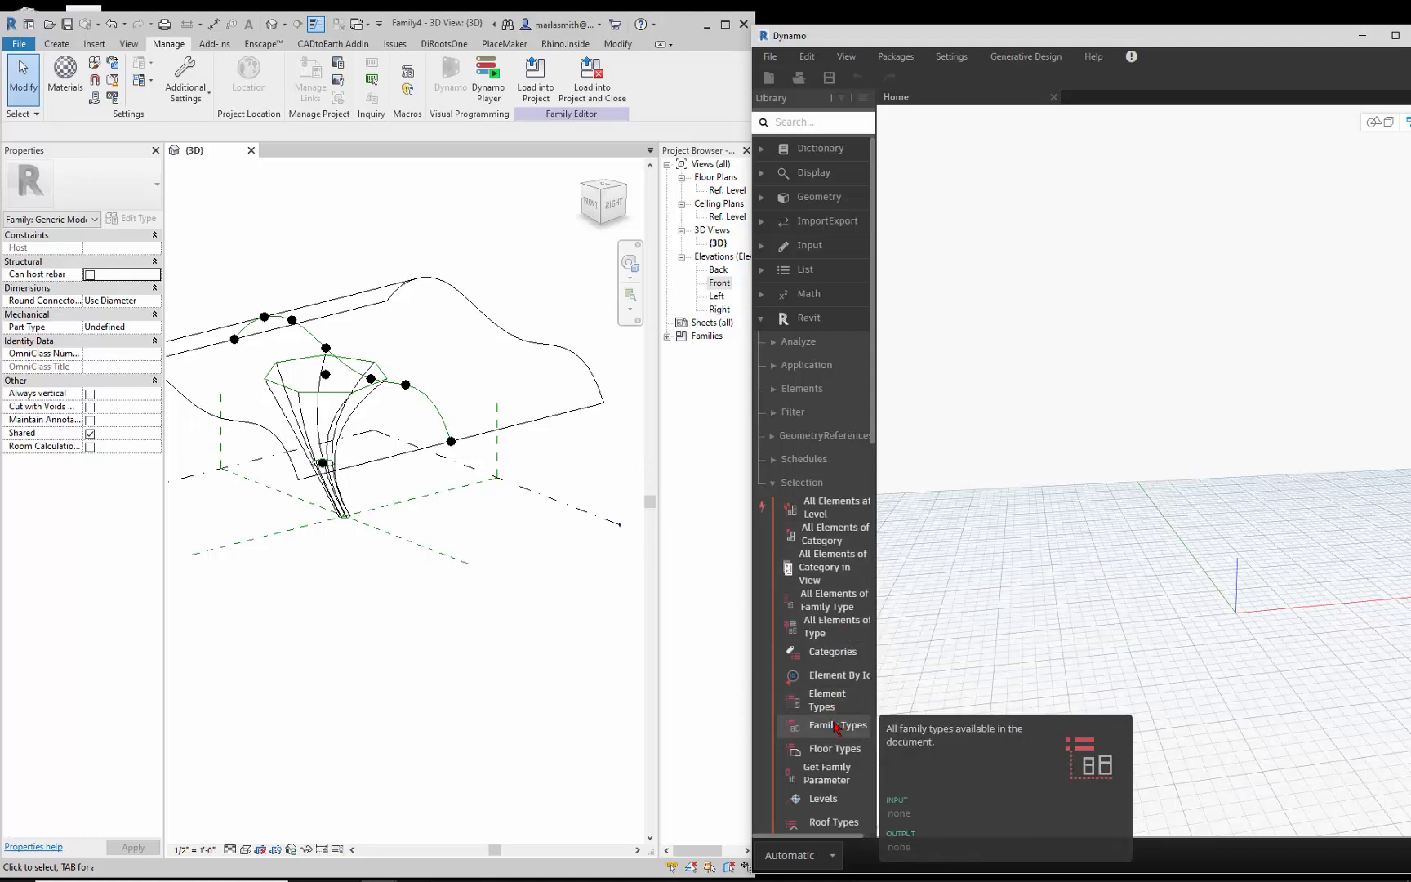
scroll(837, 727, "down", 2)
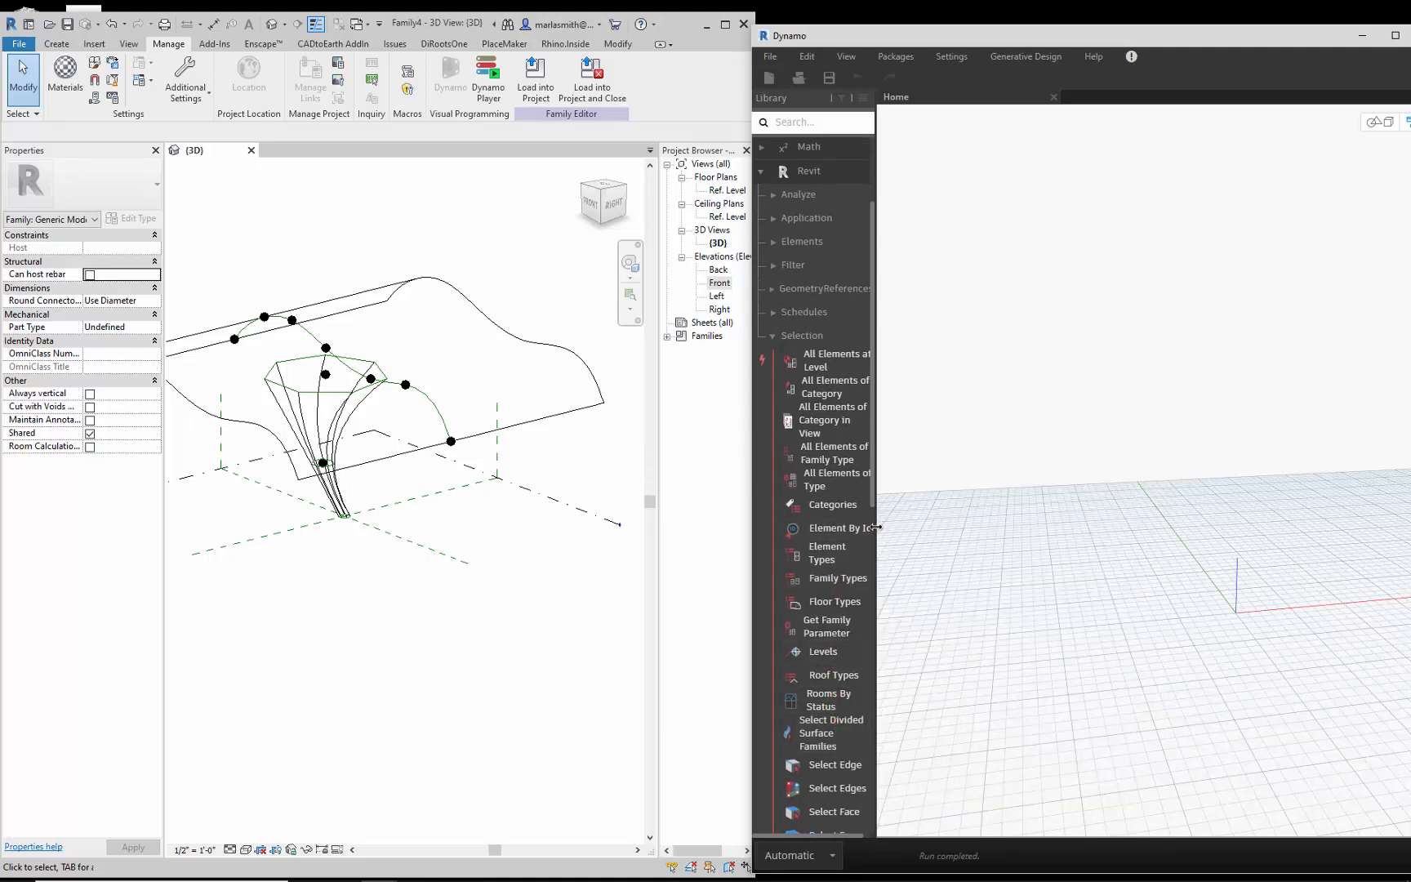
left_click_drag(876, 527, 944, 535)
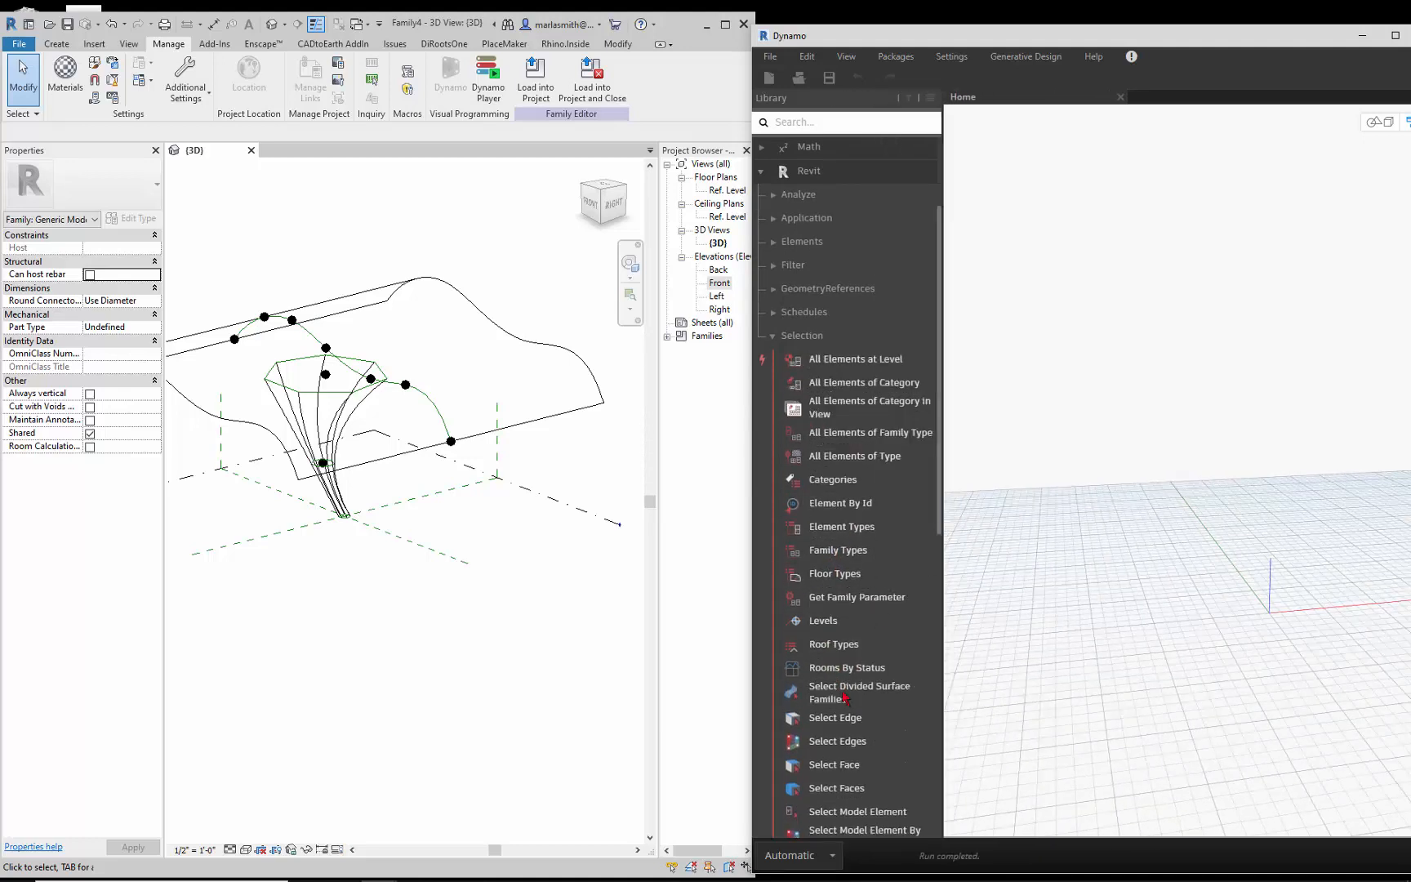
scroll(846, 698, "down", 2)
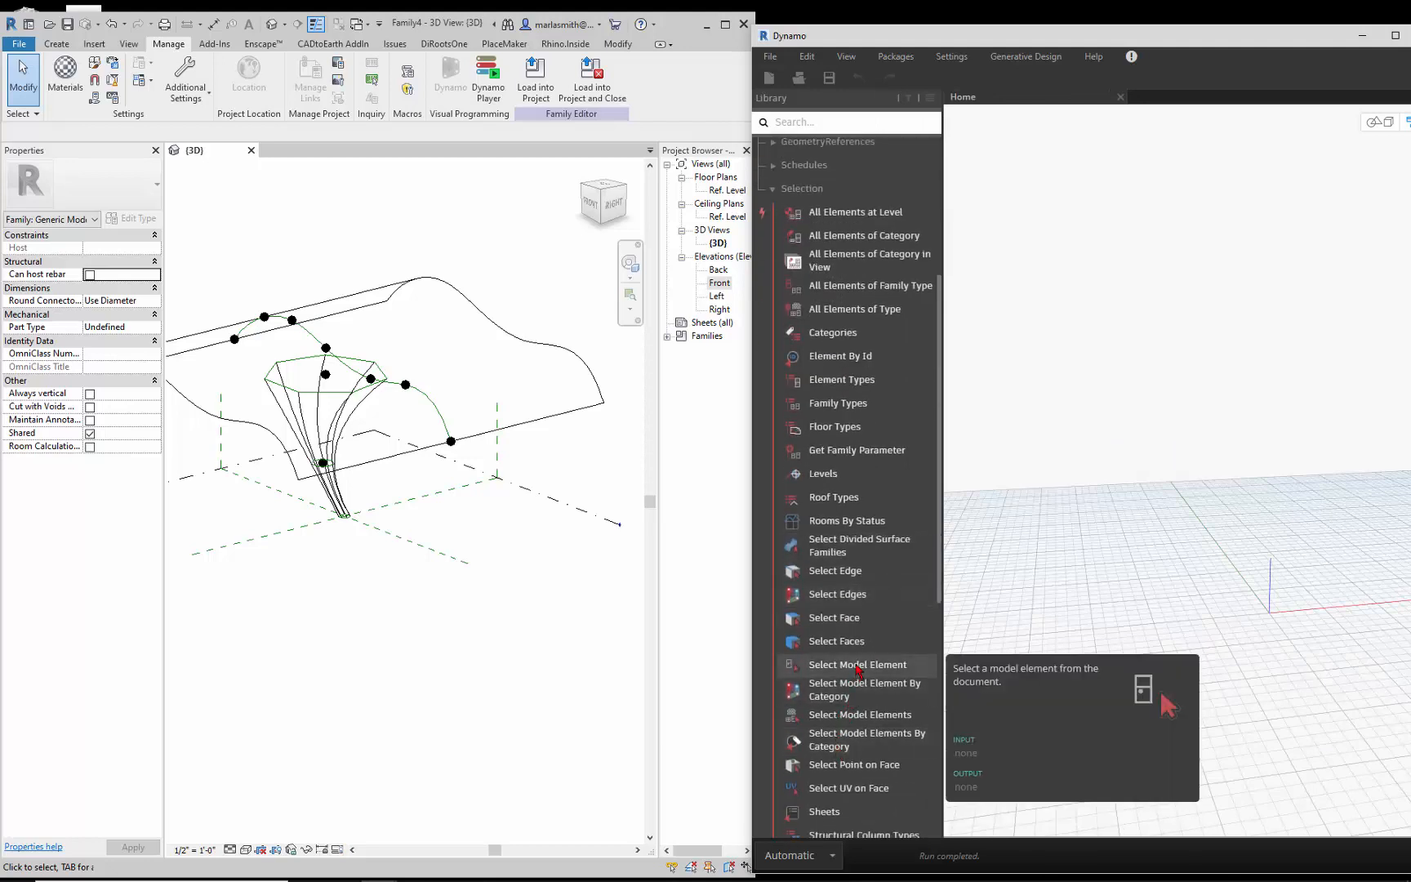
Place a Select Model Element node in the graph and put a copy of it below the first
left_click(857, 664)
left_click_drag(1233, 461, 1142, 369)
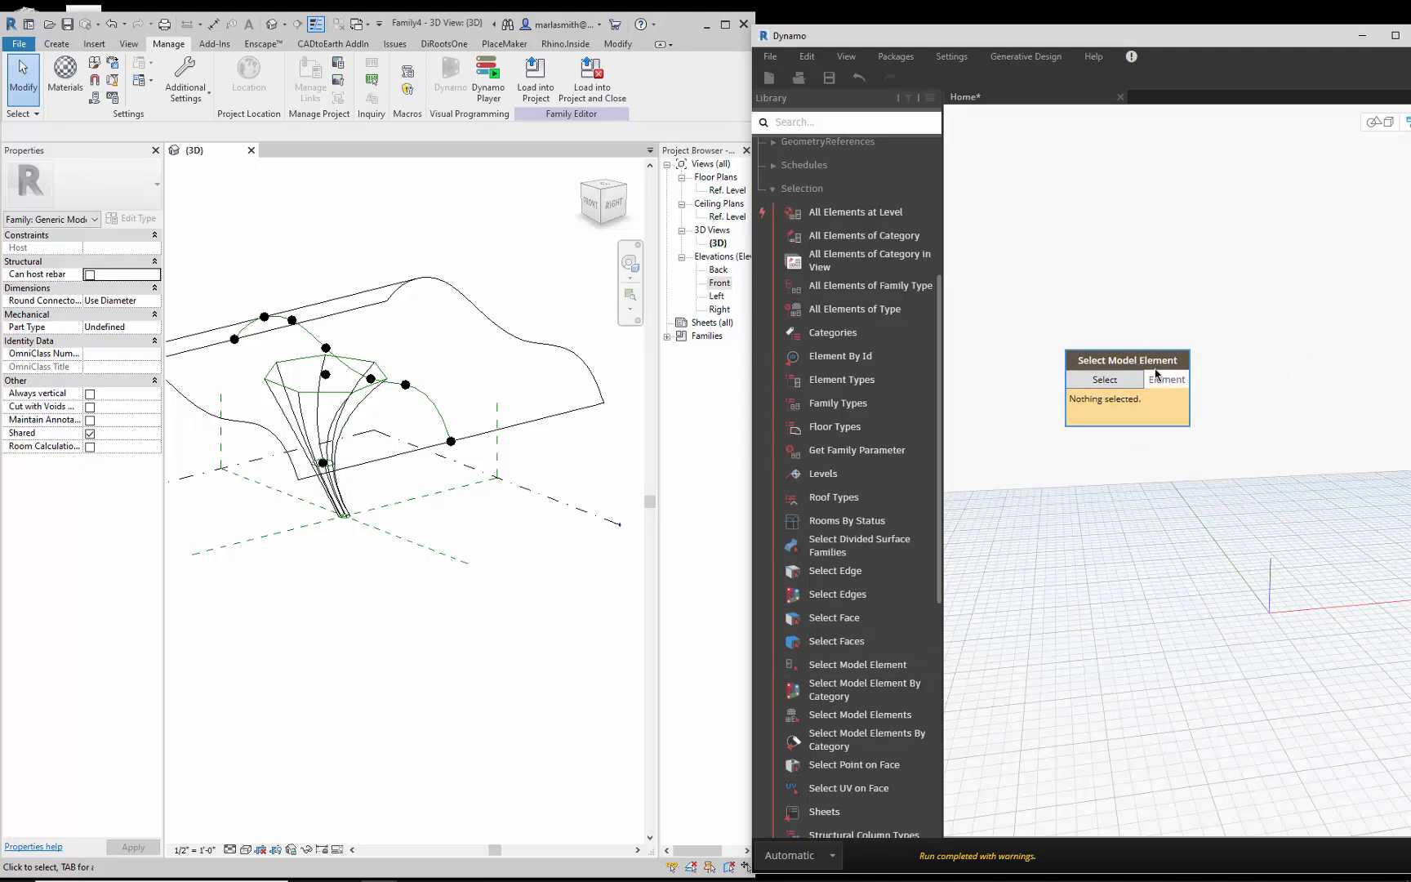
mouse_move(1159, 365)
key("ctrl+c")
key("ctrl+v")
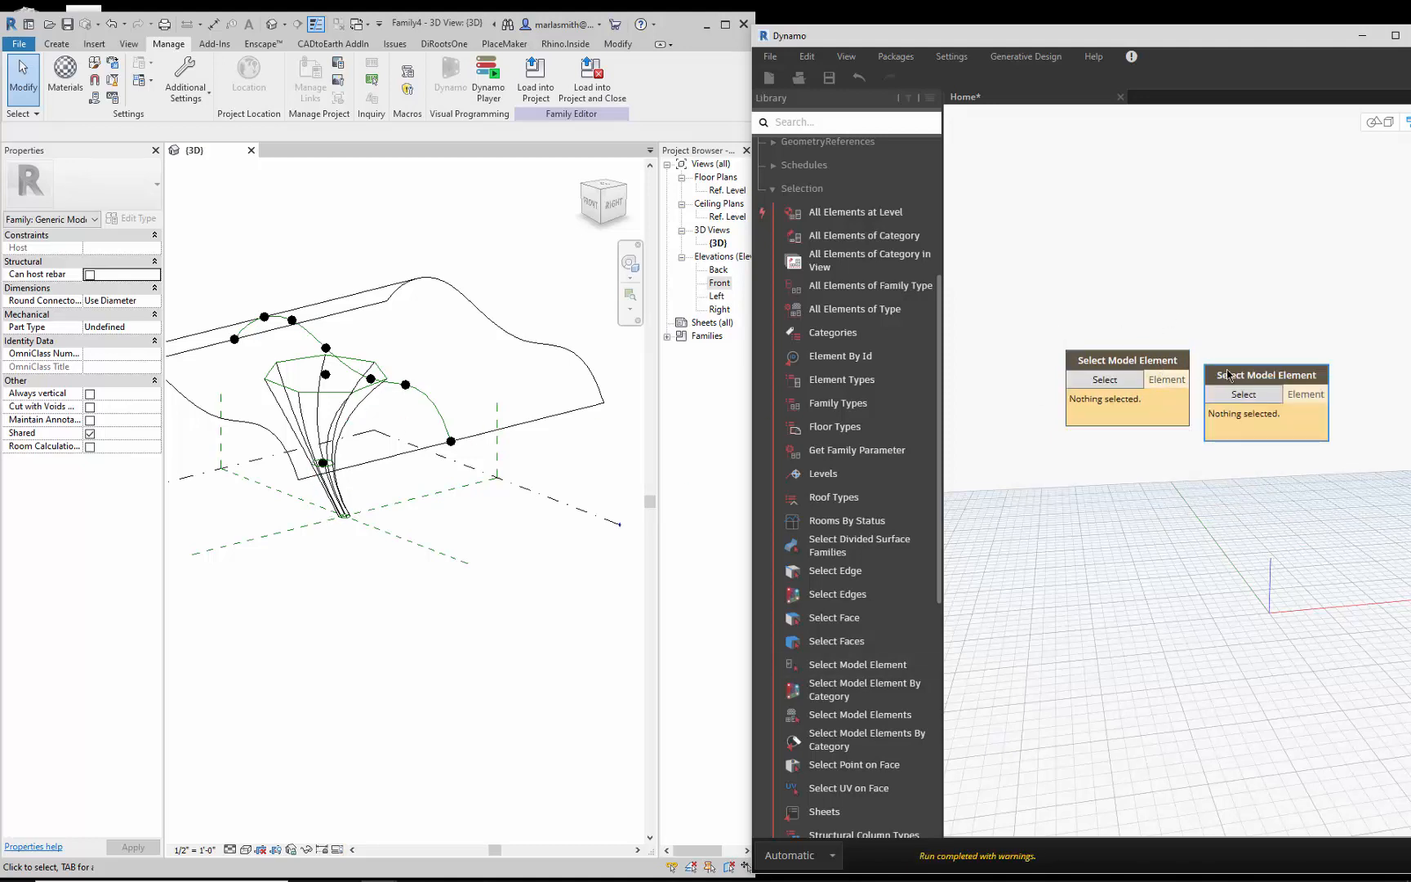
left_click_drag(1279, 381, 1148, 487)
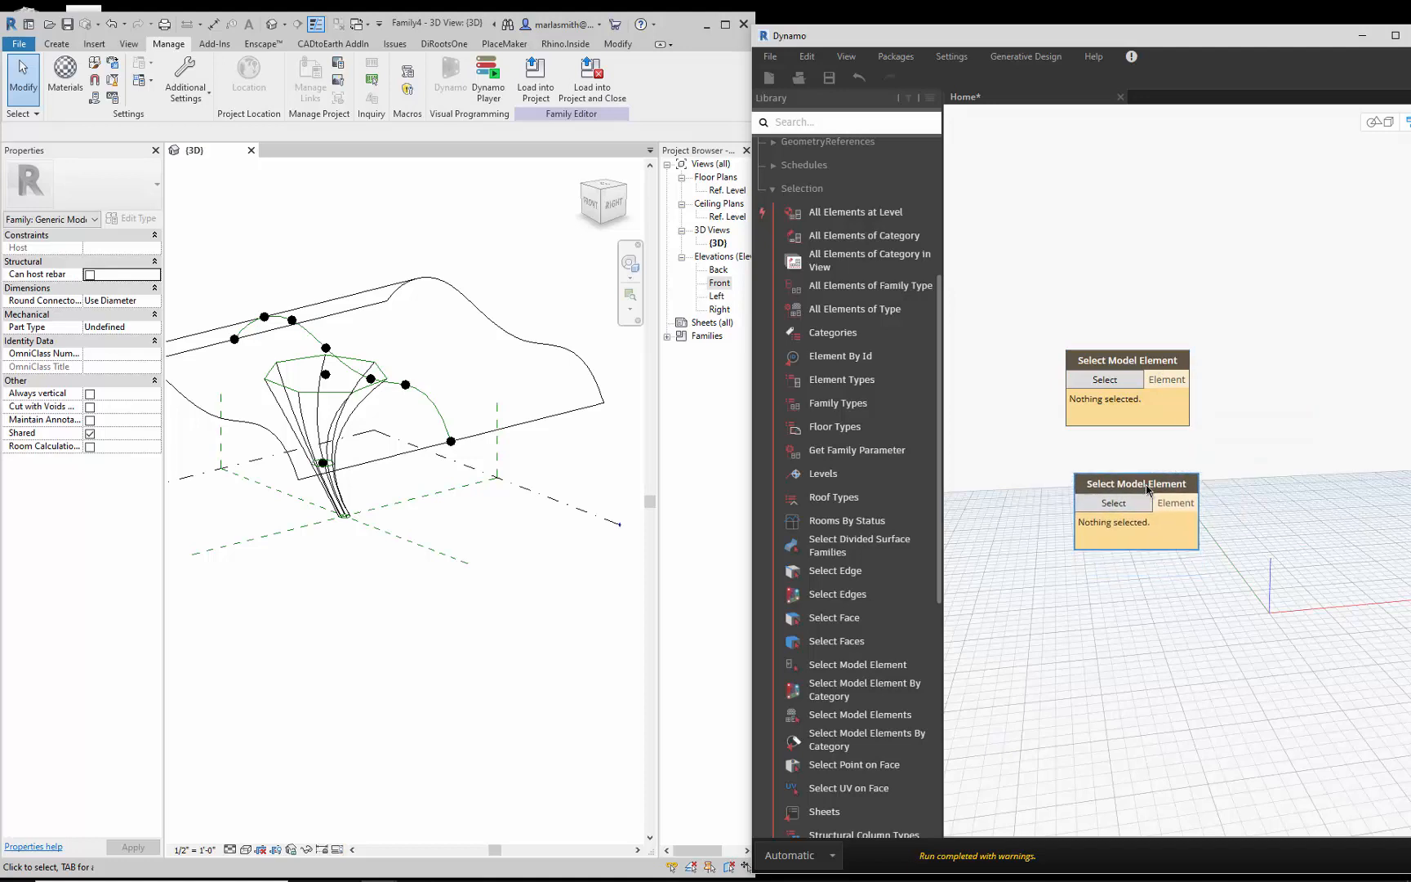
Try to pick a reference line at the column's base for the upper Select Model Element node
left_click(1121, 384)
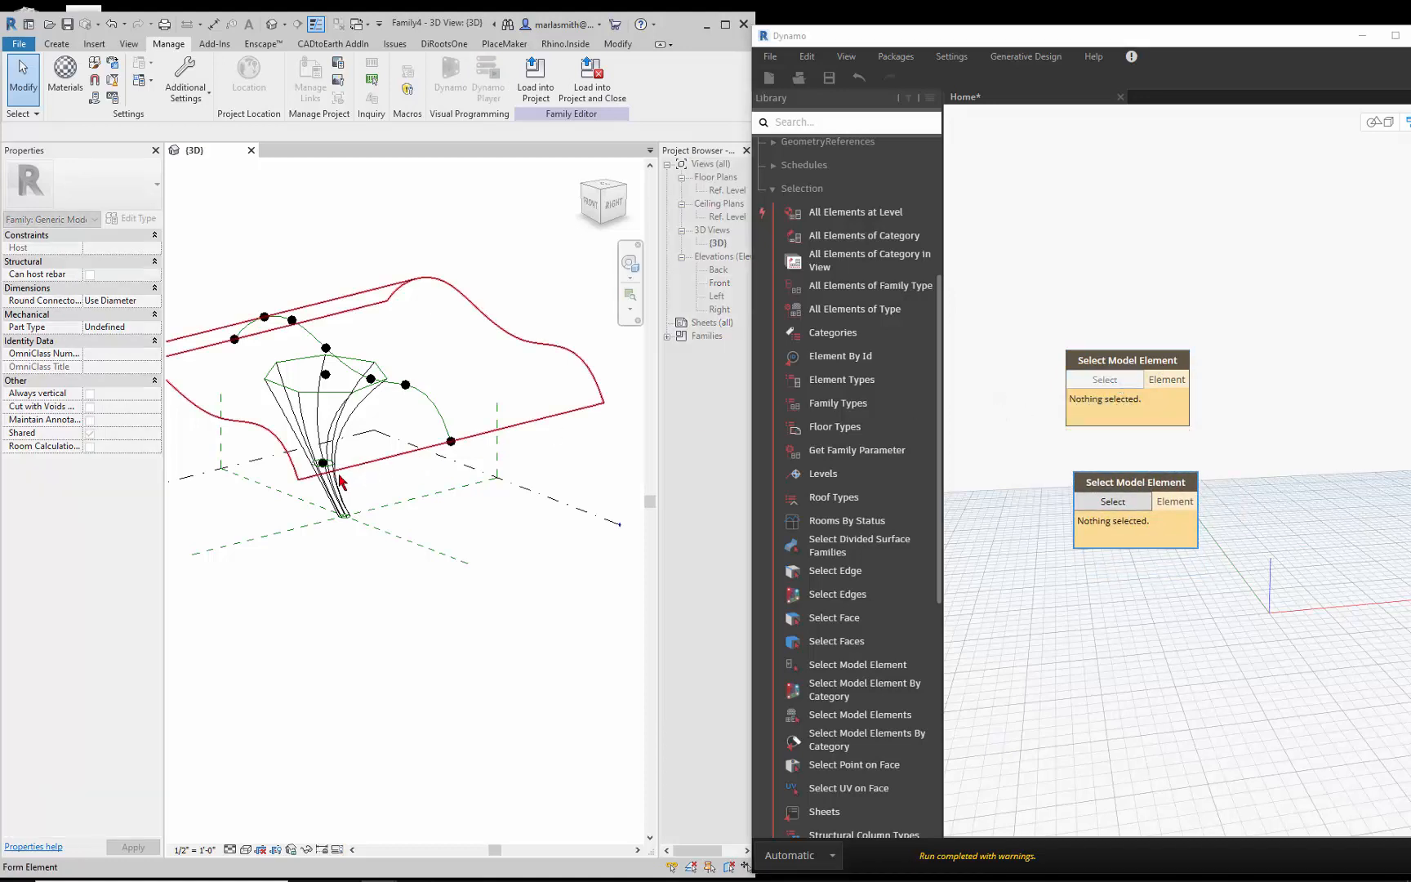
scroll(331, 472, "up", 5)
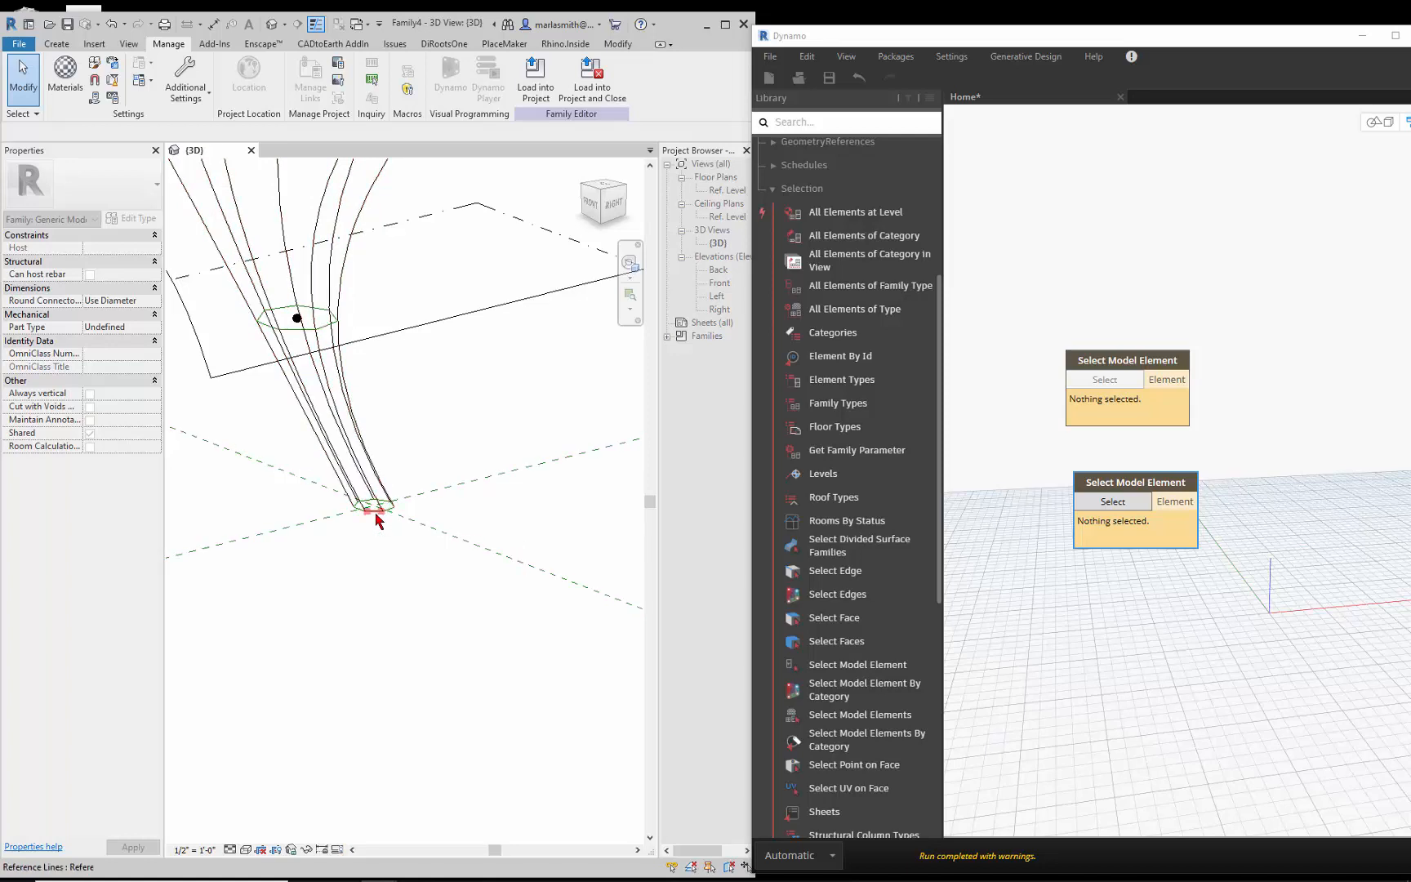
left_click(1137, 639)
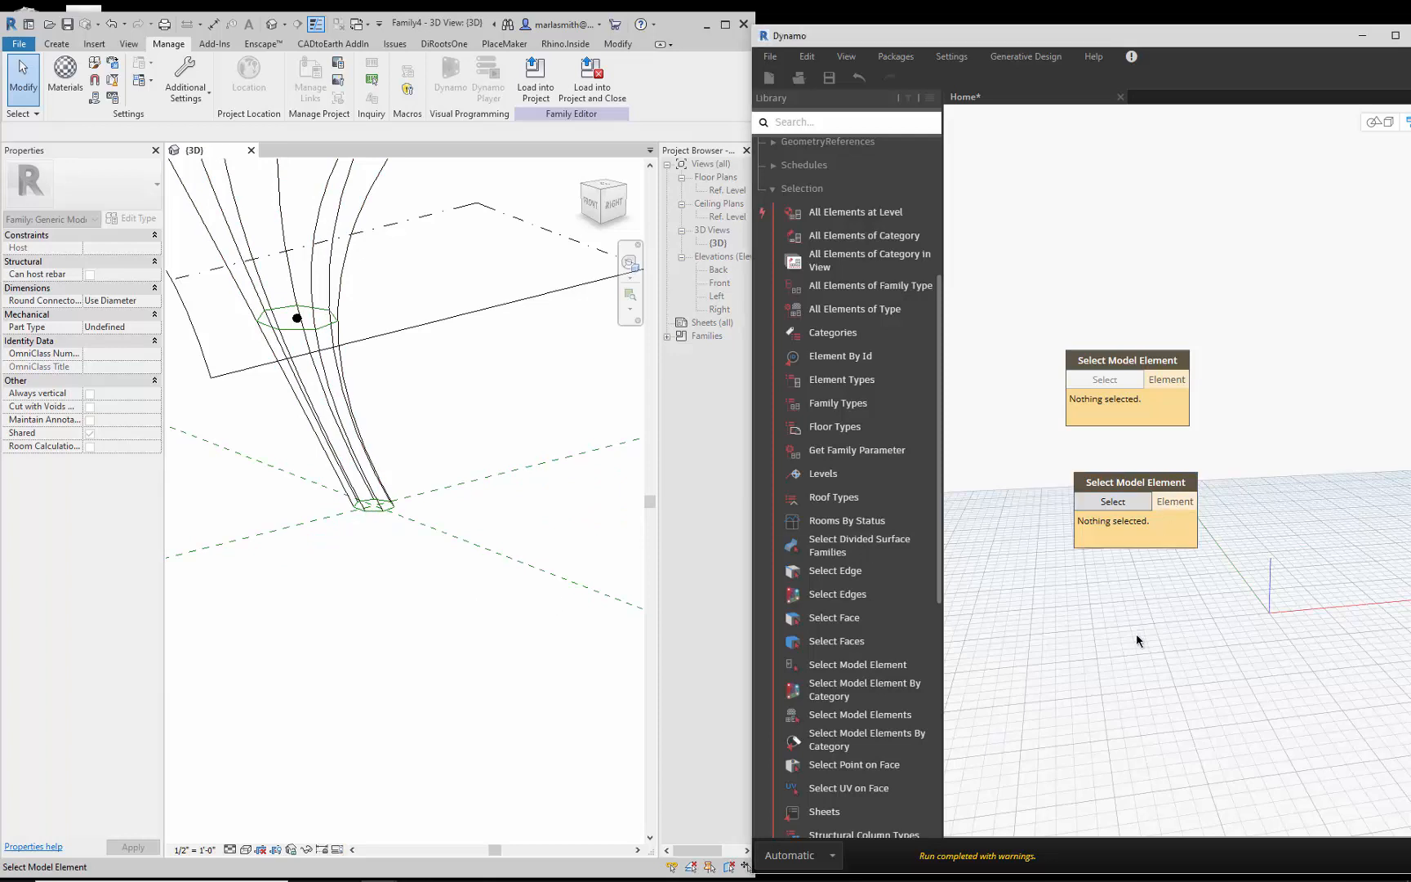
Add a Select Model Elements node in place of the two Select Model Element nodes, deleting both of them
left_click(887, 715)
left_click_drag(1255, 479, 1324, 365)
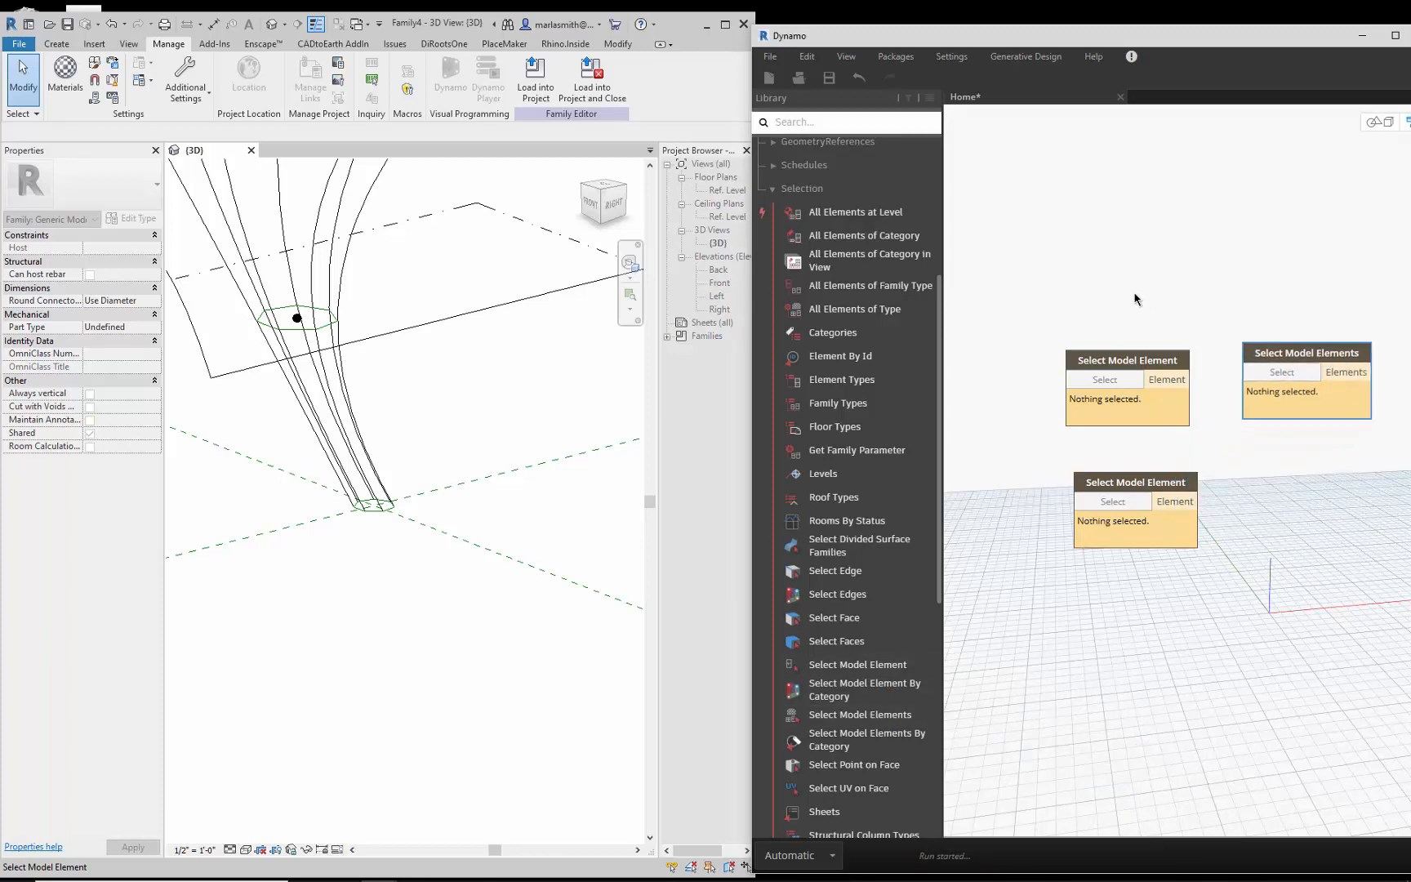
left_click_drag(1231, 285, 1004, 633)
key("Delete")
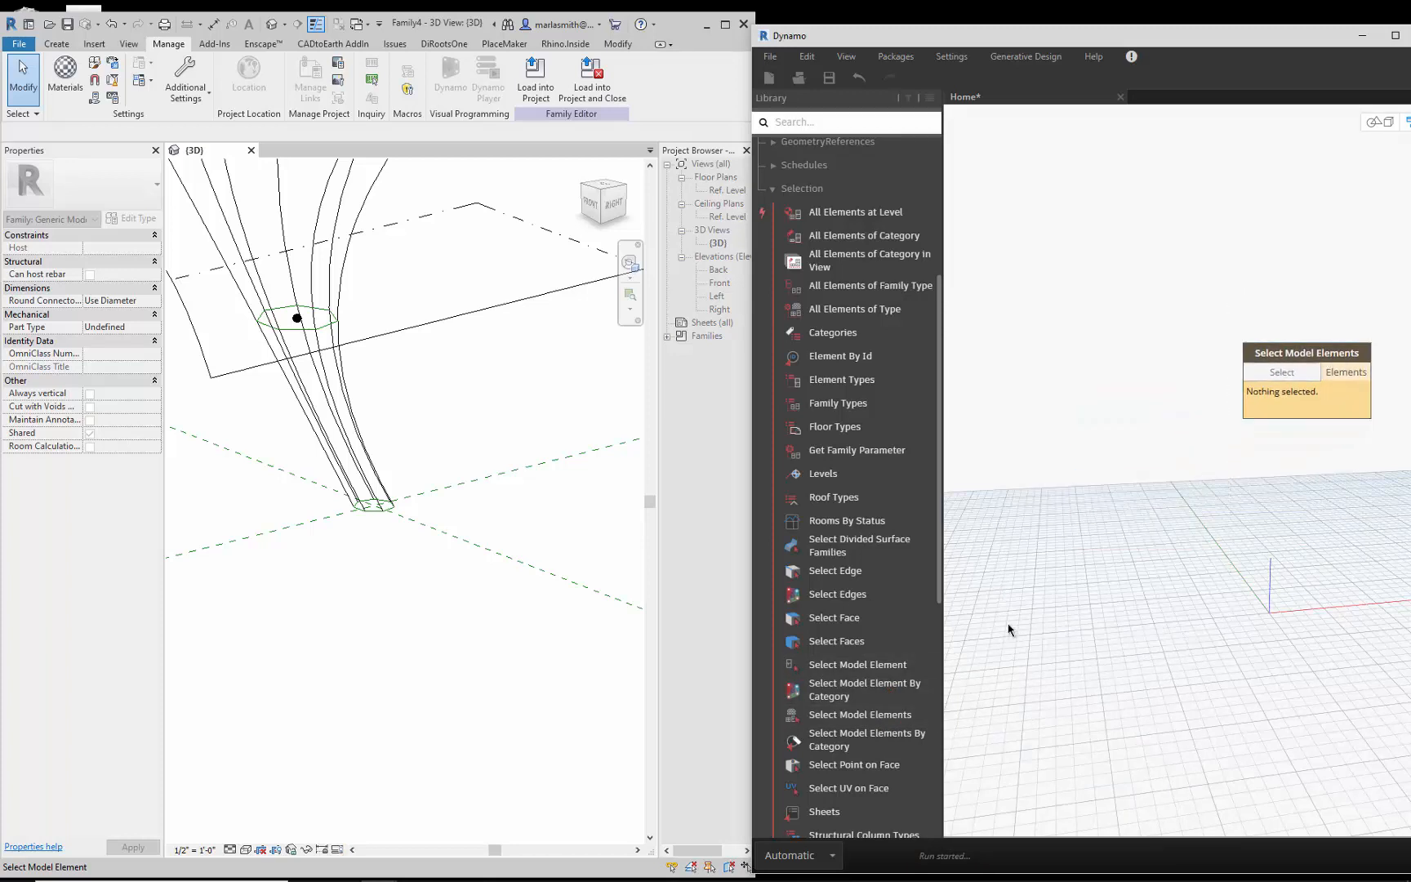
left_click_drag(1325, 356, 1180, 369)
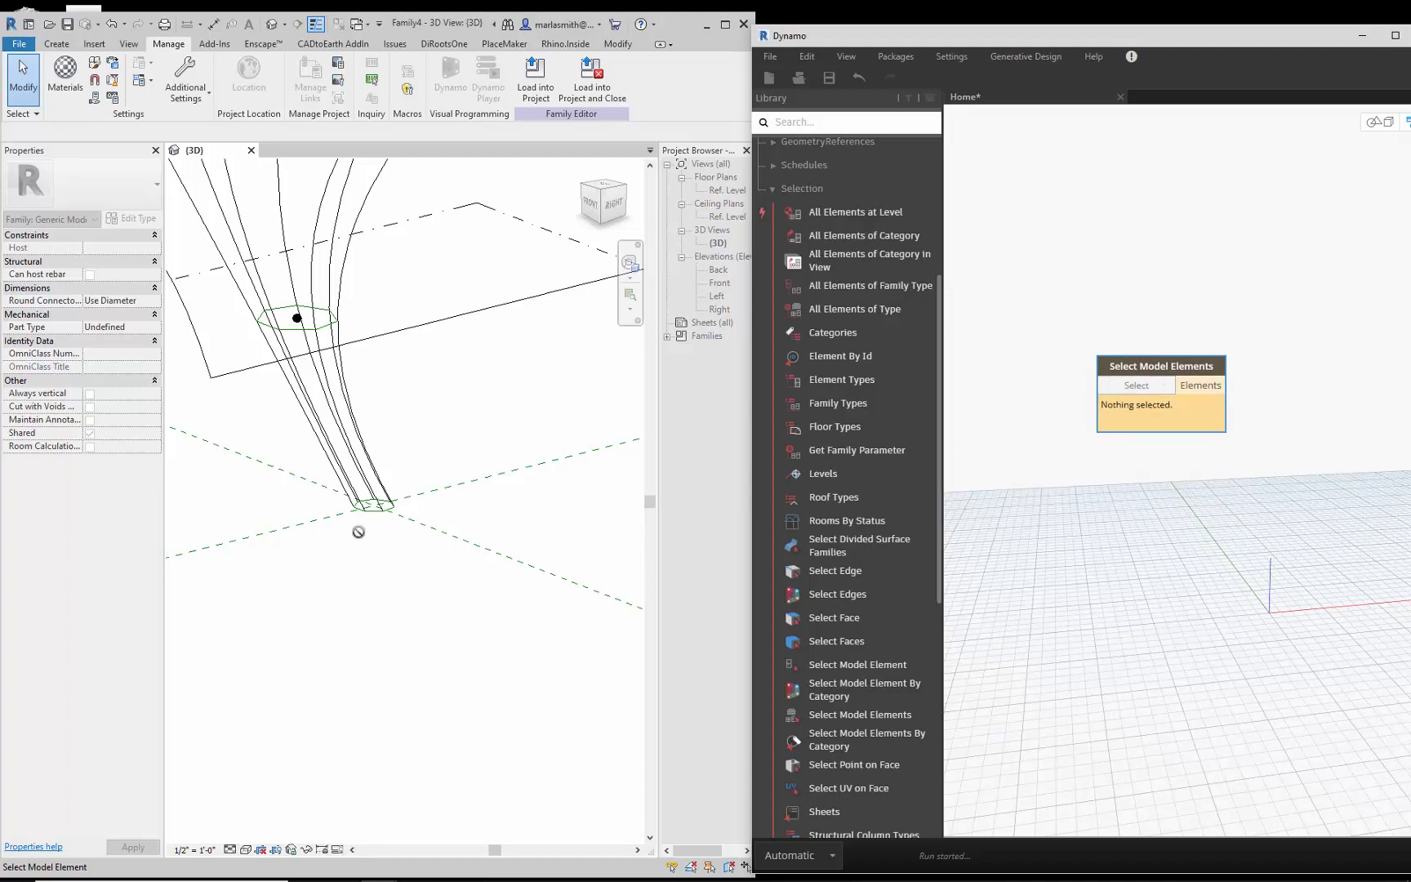
Temporarily hide the column form's category in the Revit 3D view and assign the base polygon's lines to the Select Model Elements node
left_click(401, 446)
key("Escape")
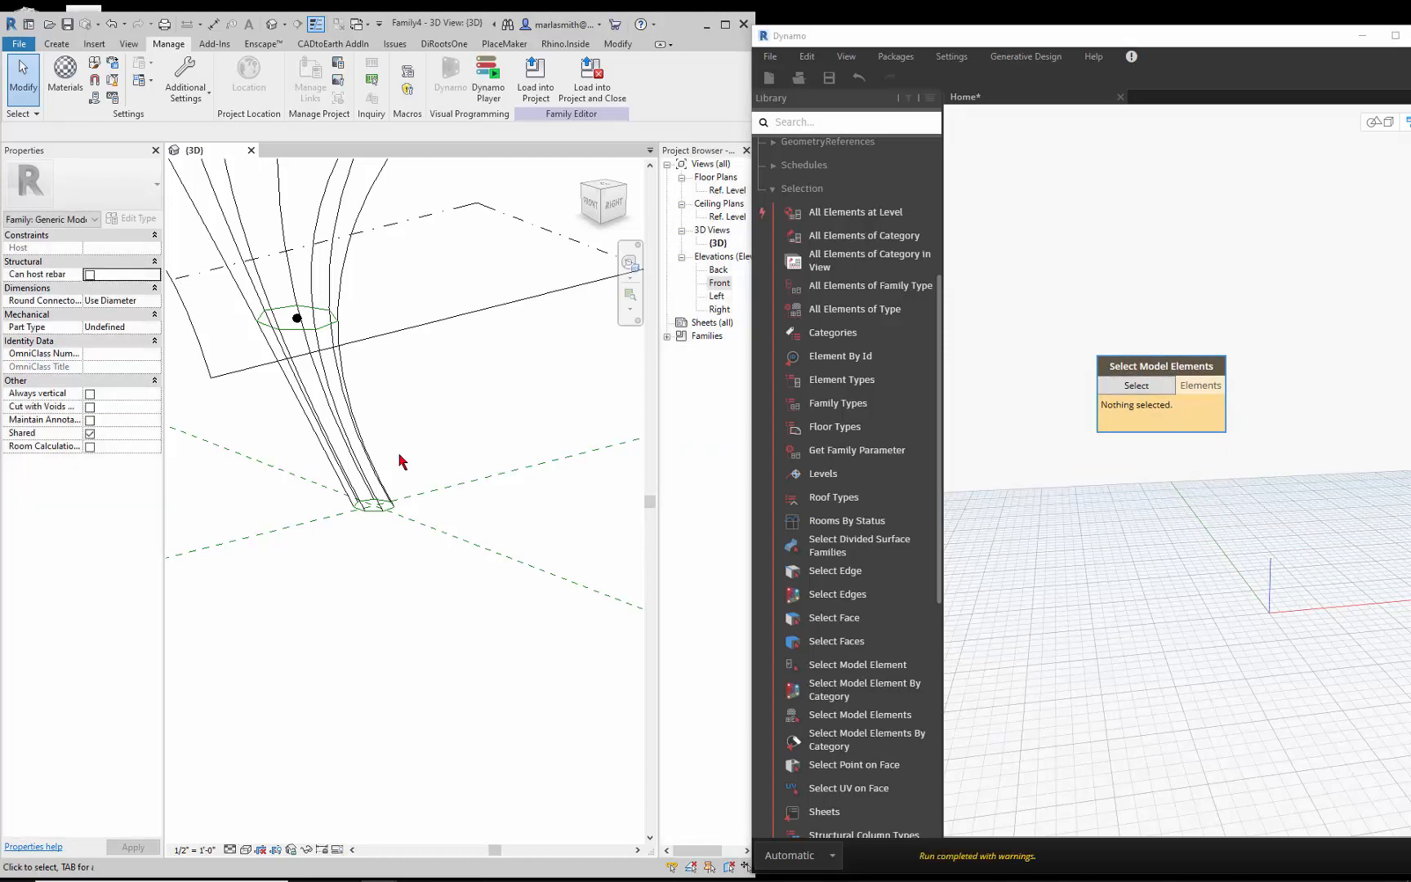
left_click(372, 461)
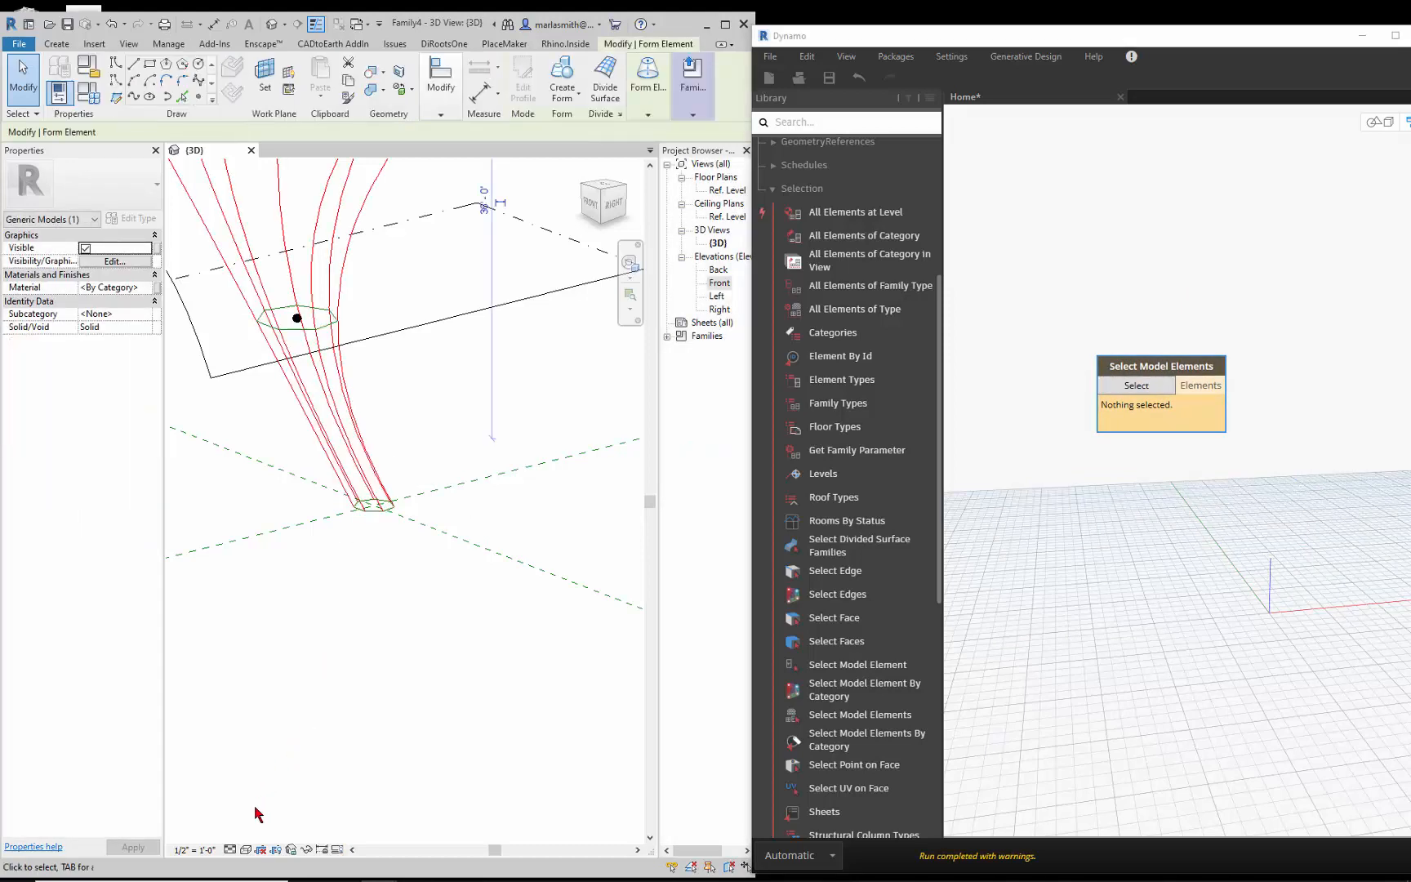
left_click(307, 850)
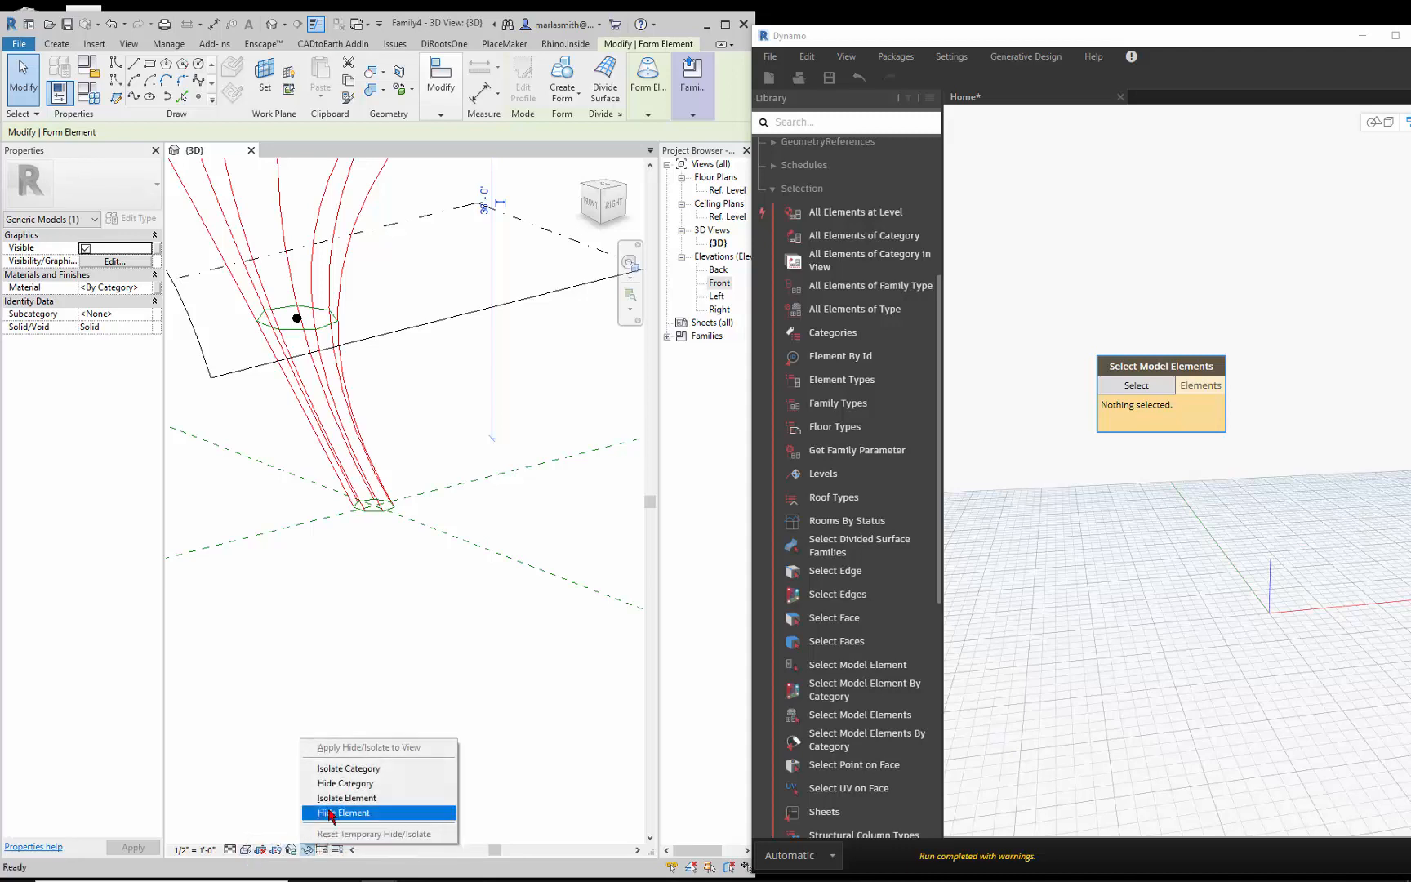
left_click(347, 783)
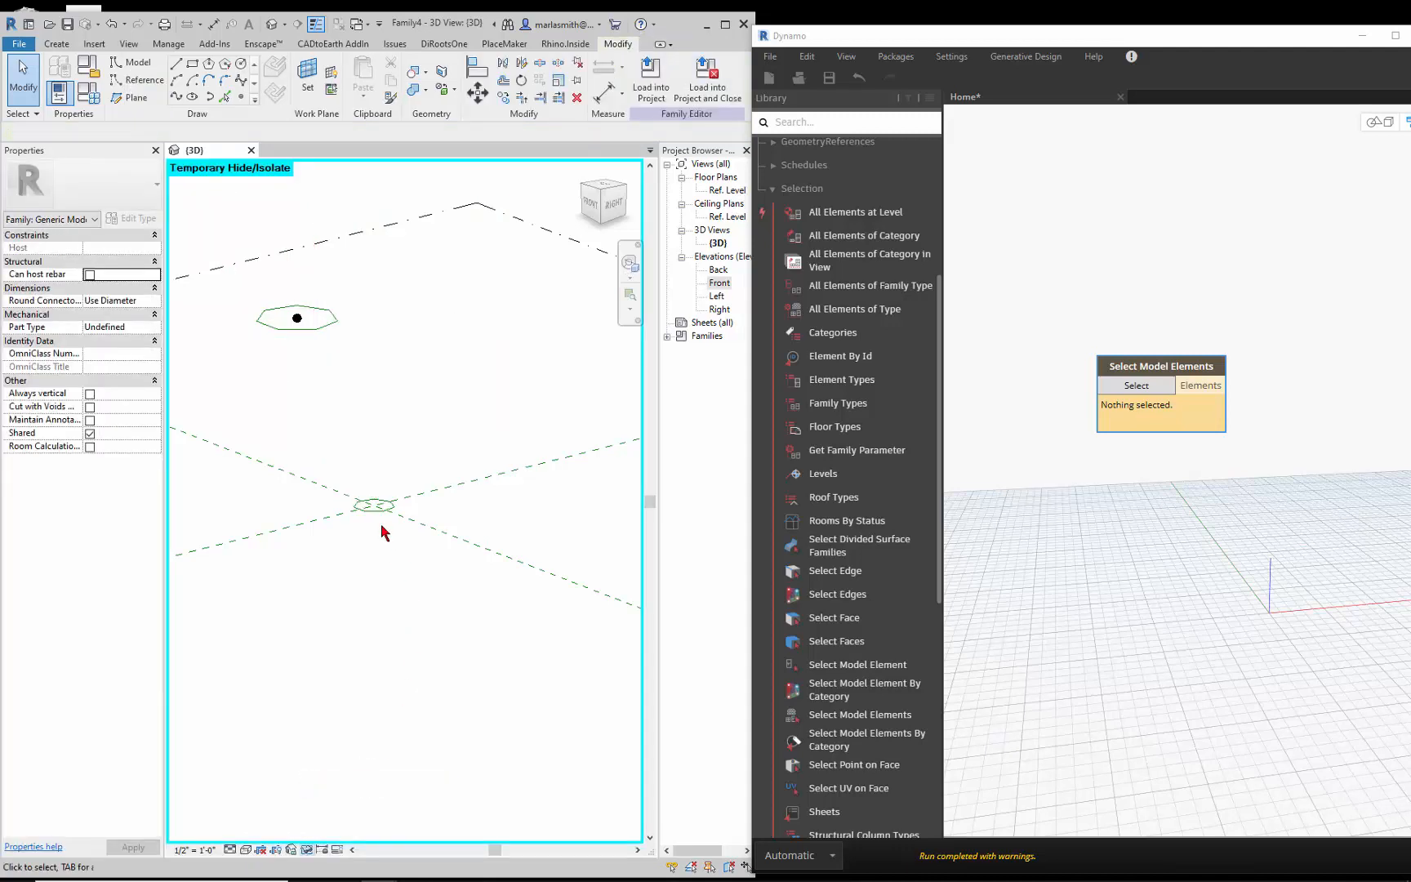
left_click(1150, 393)
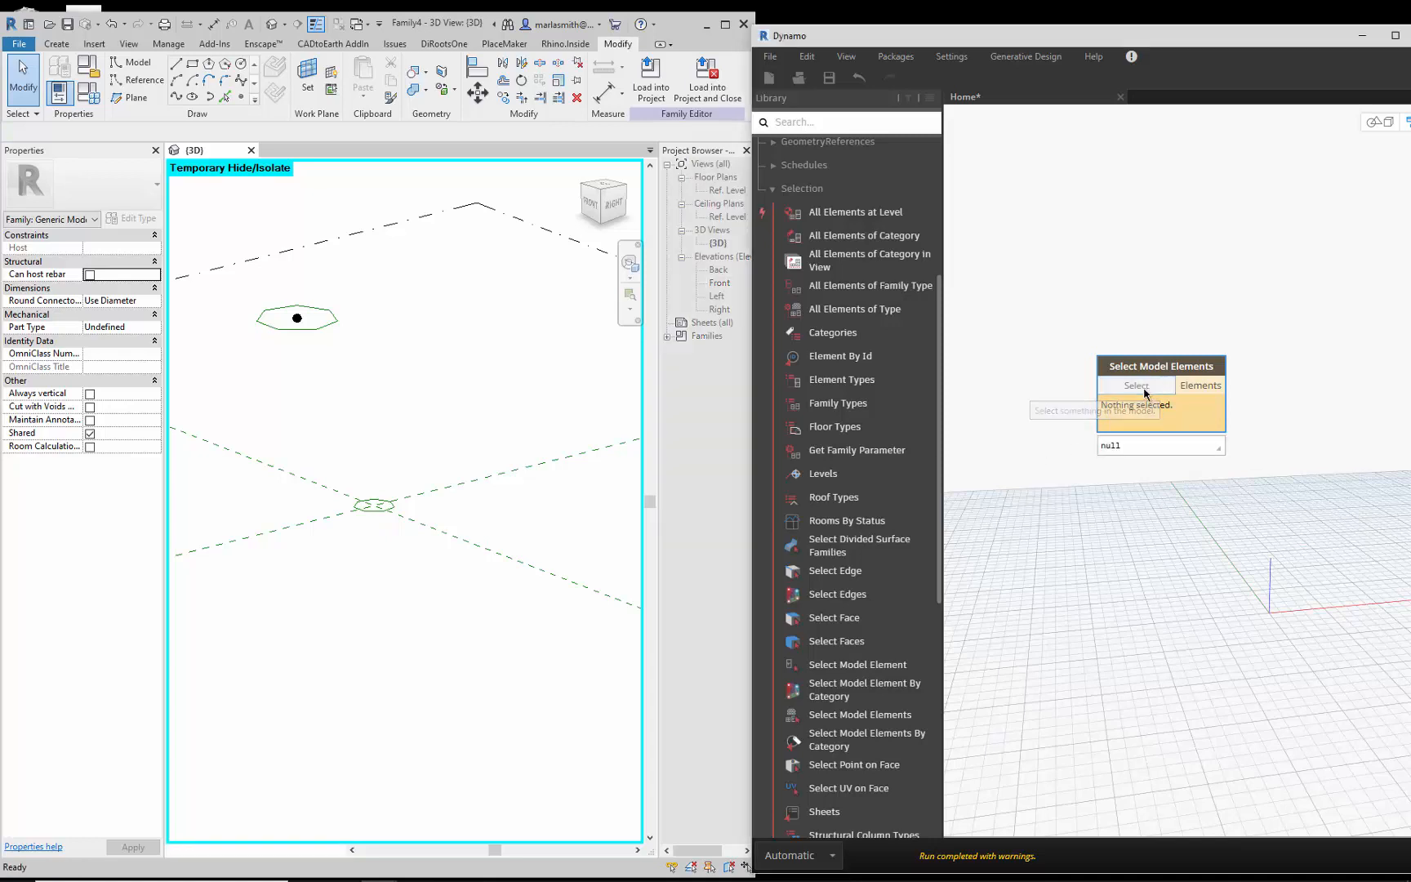
left_click_drag(364, 521, 447, 572)
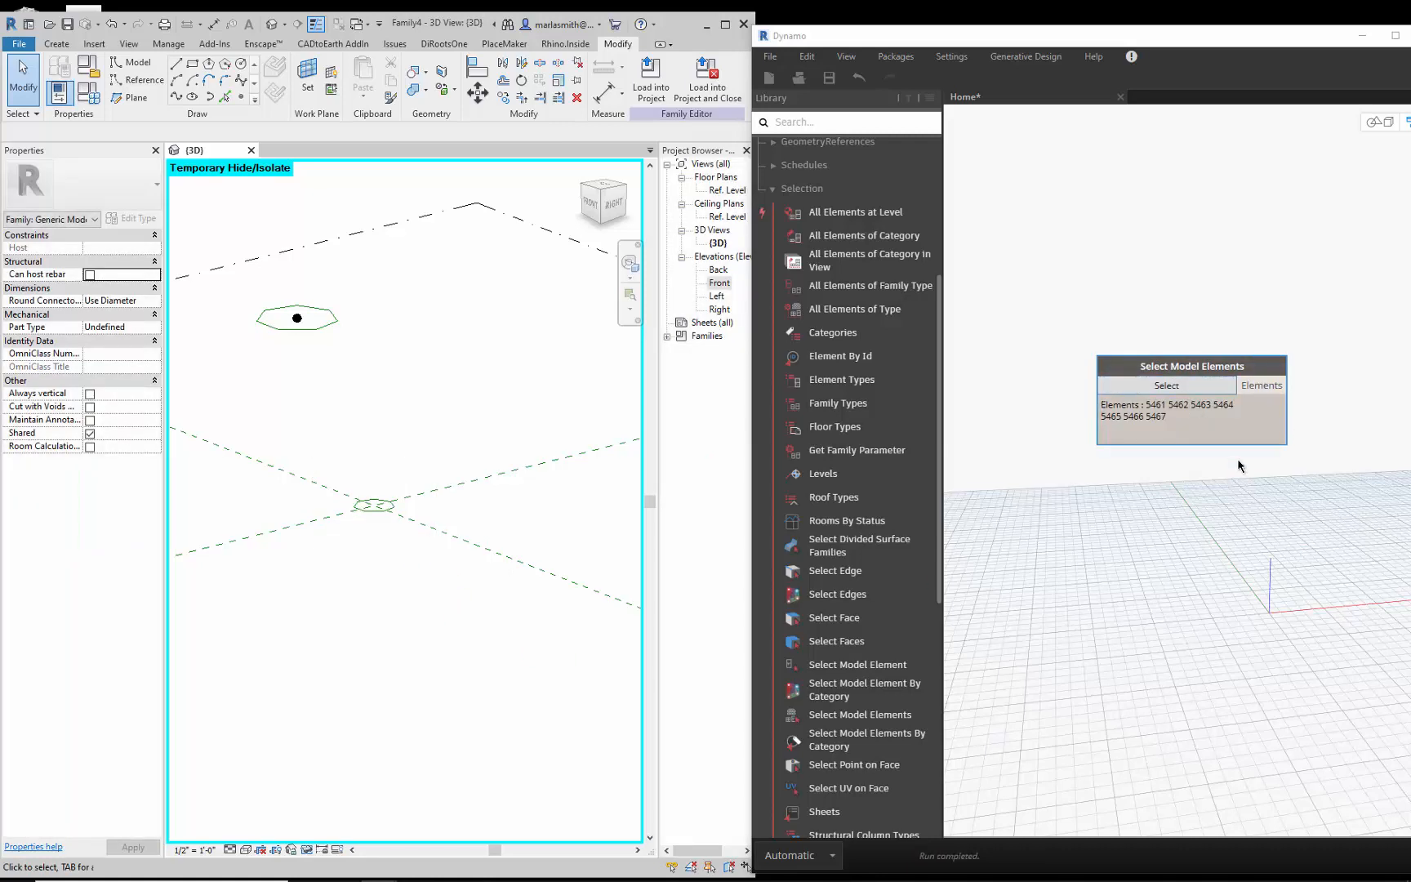
Temporarily hide the category of the reference point at the centre of the column's middle polygon
left_click(299, 325)
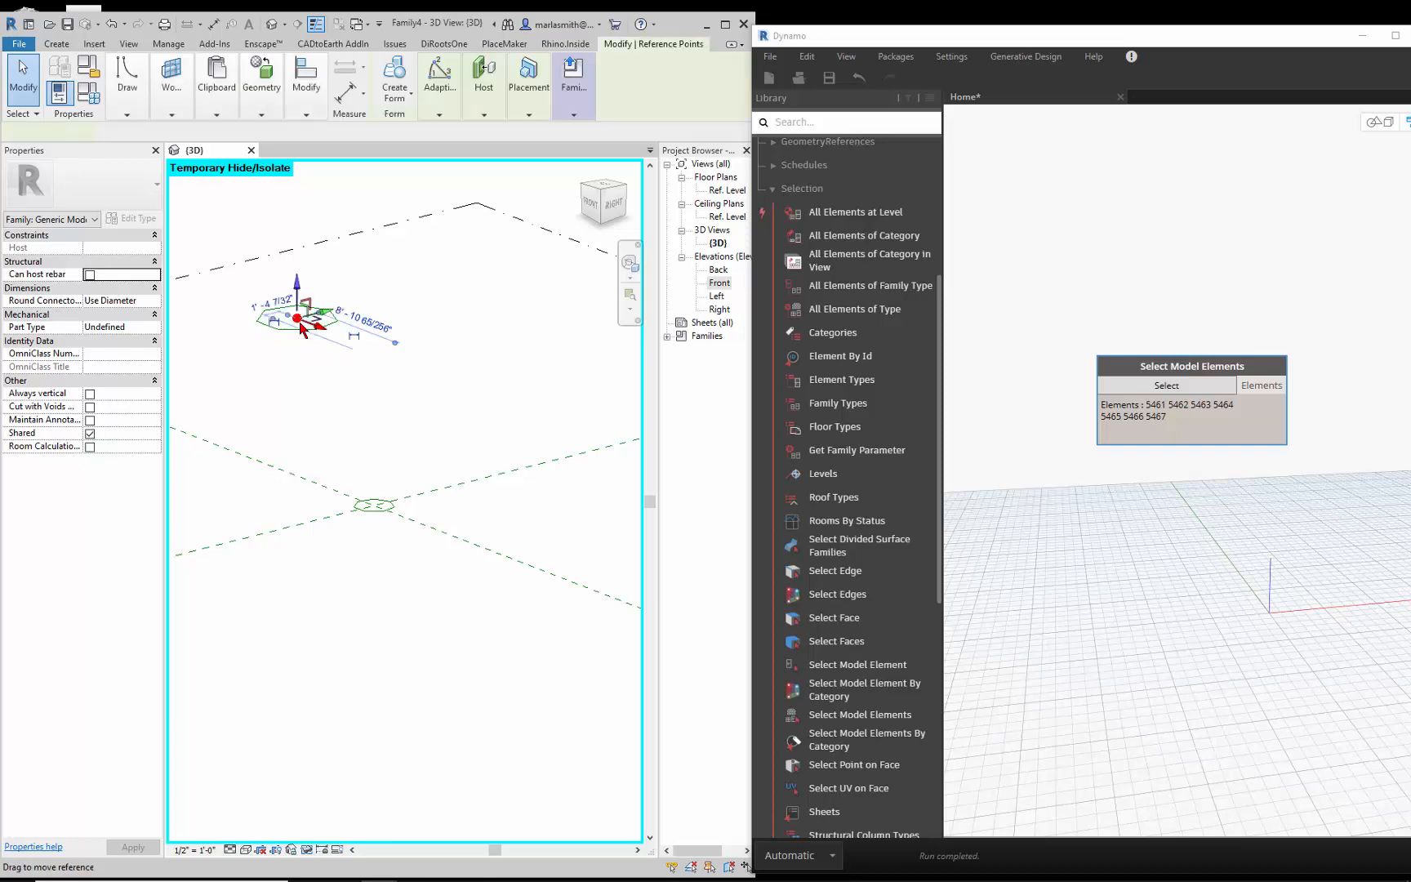
left_click(308, 851)
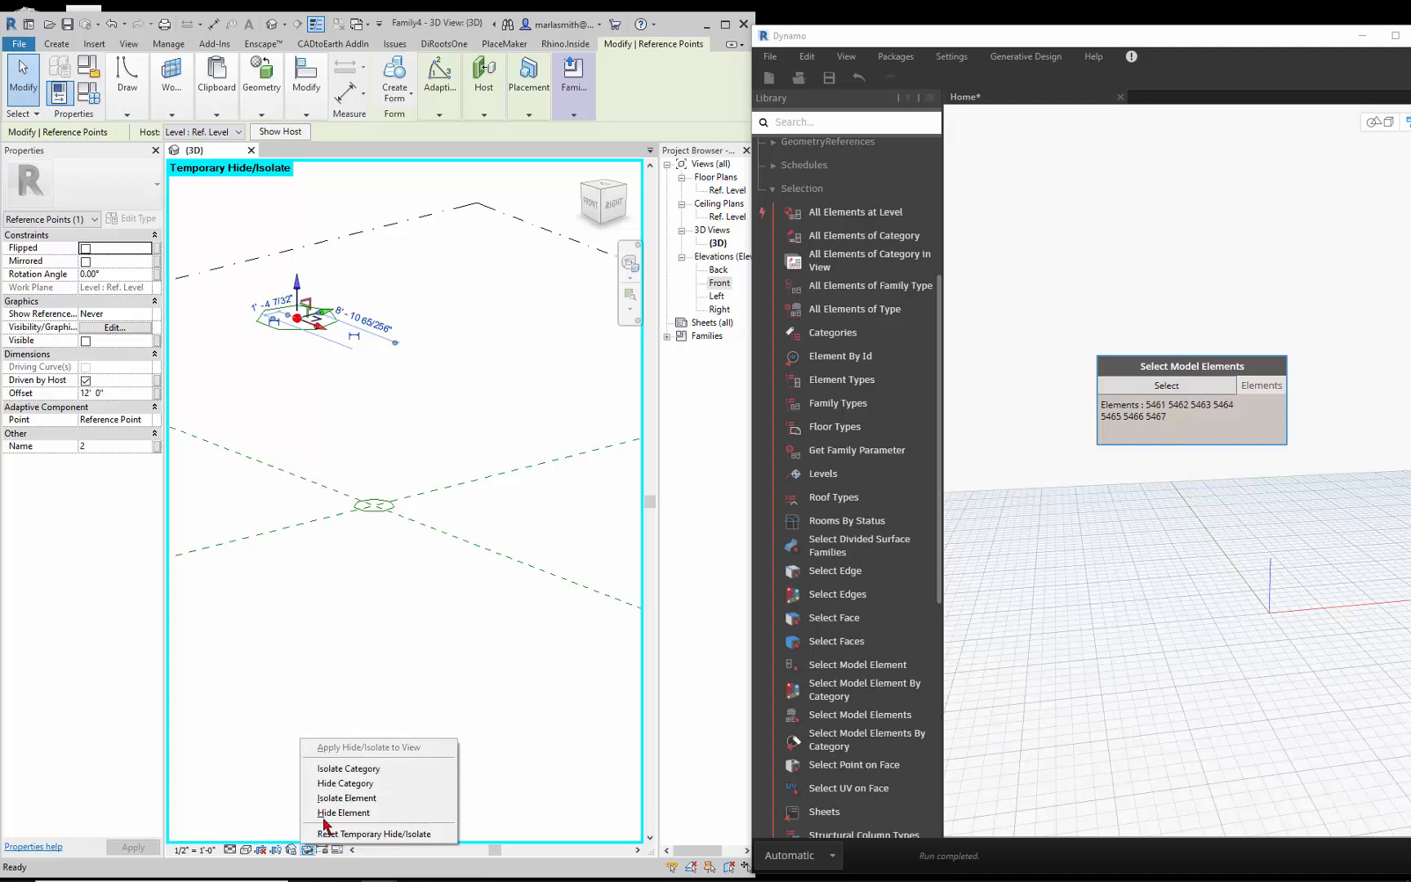
left_click(341, 783)
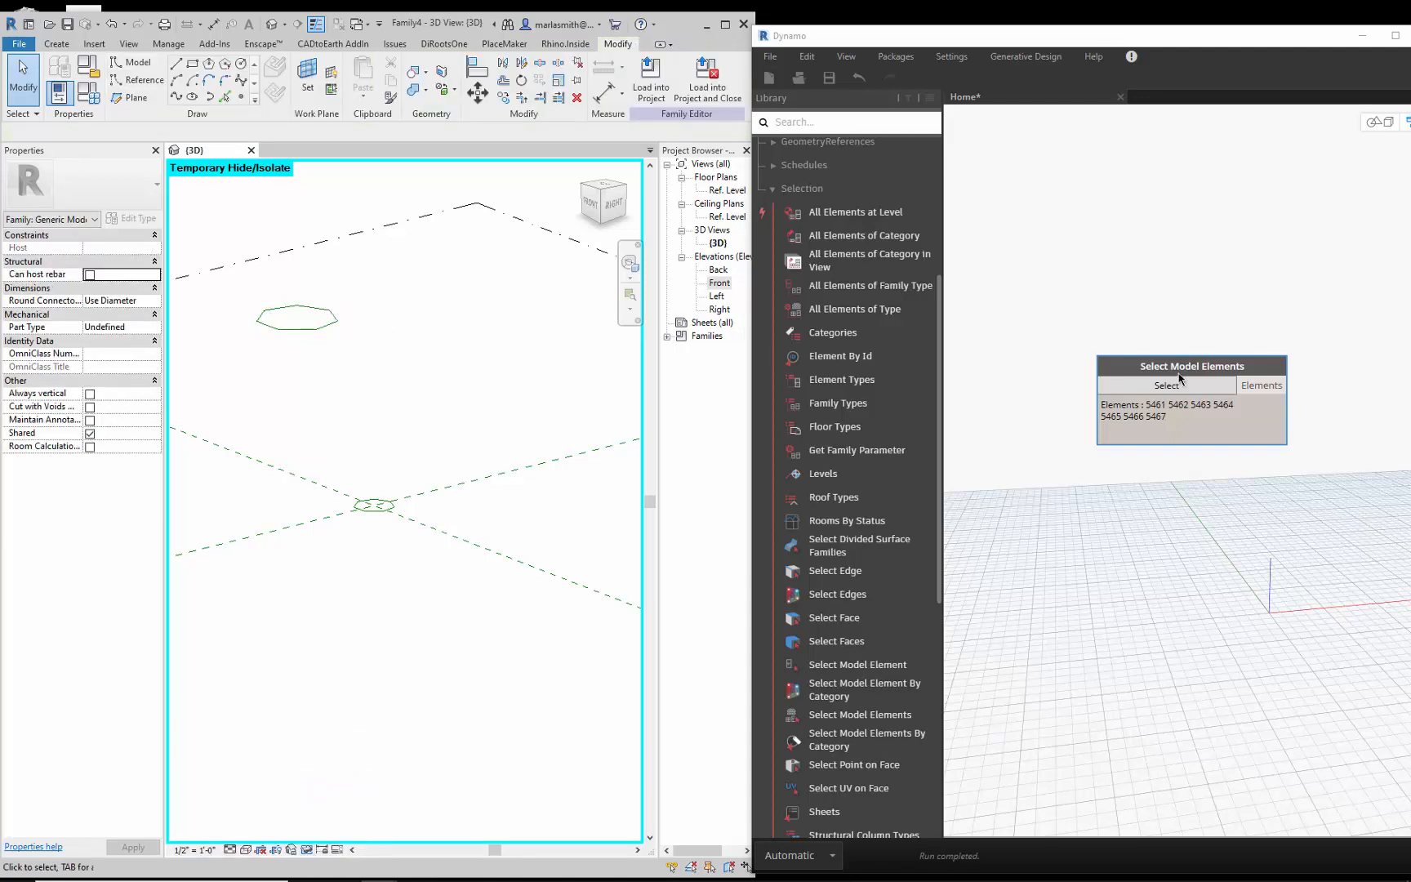
Duplicate the Select Model Elements node below the first and assign the column's middle polygon lines to the copy
mouse_move(1181, 377)
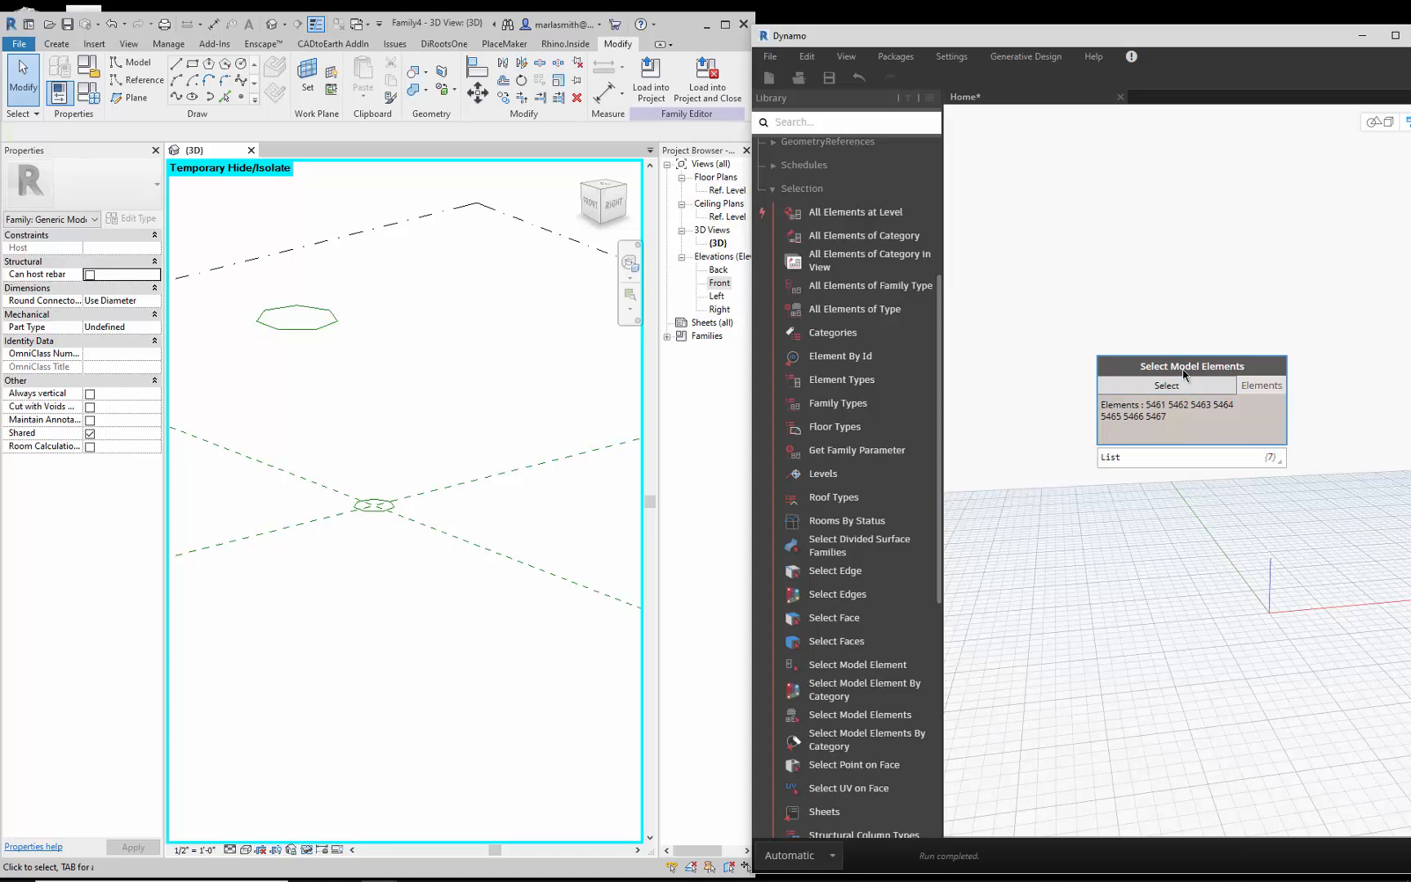
key("ctrl+c")
key("ctrl+v")
left_click_drag(1309, 511, 1171, 509)
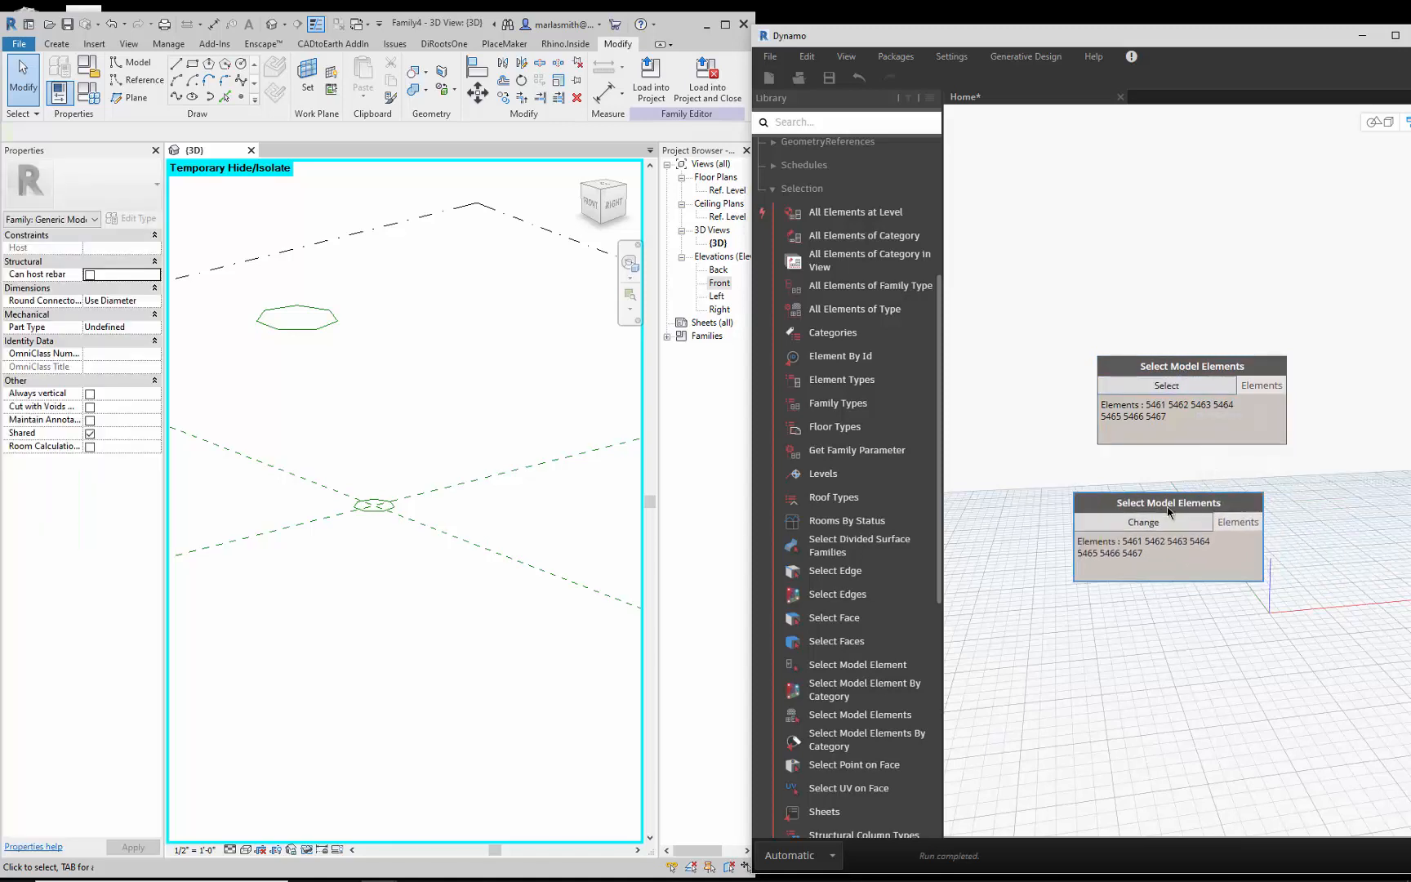
left_click(1155, 524)
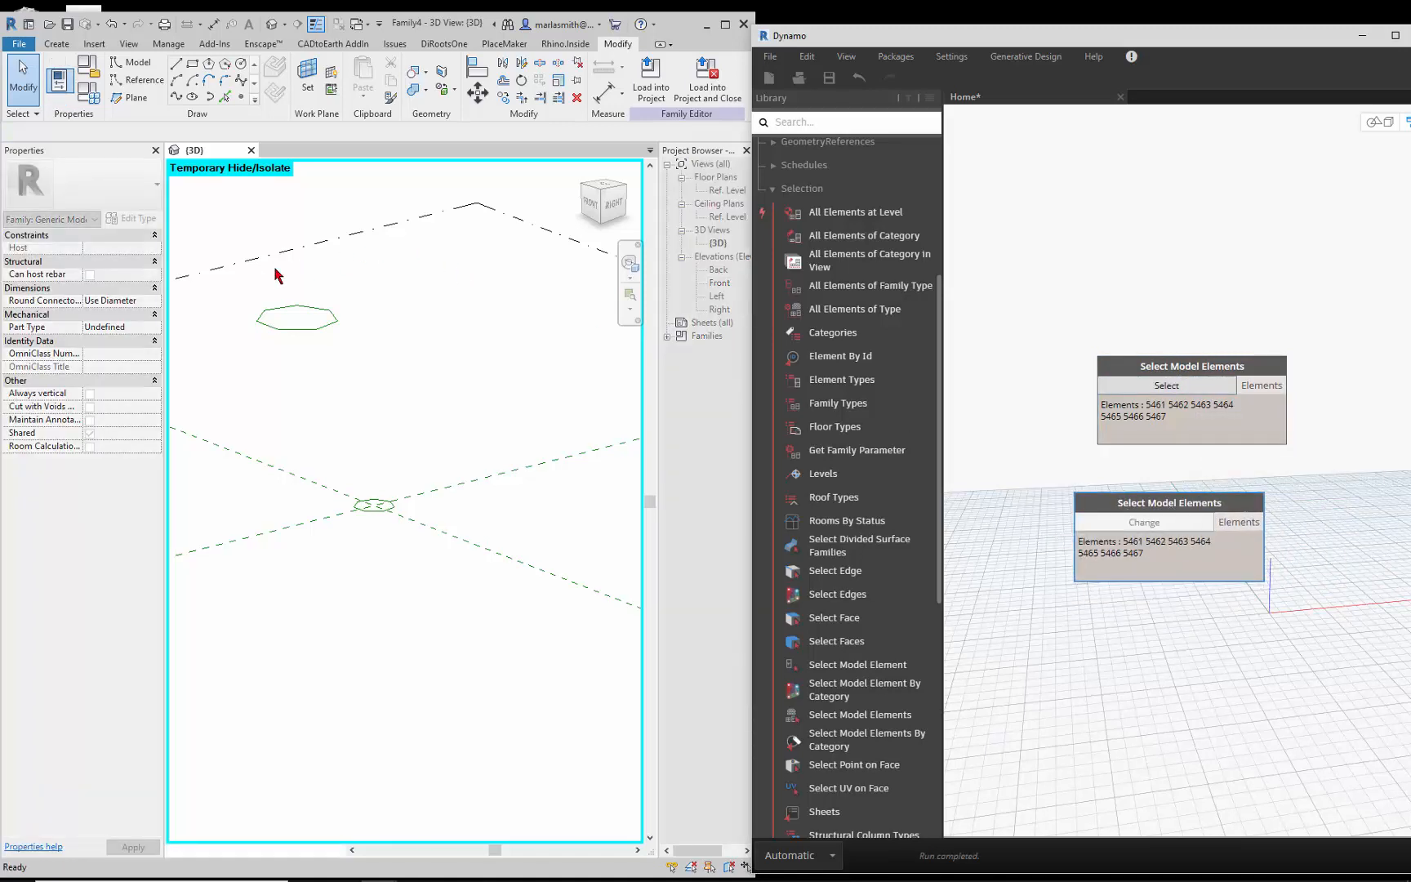
left_click_drag(239, 275, 409, 384)
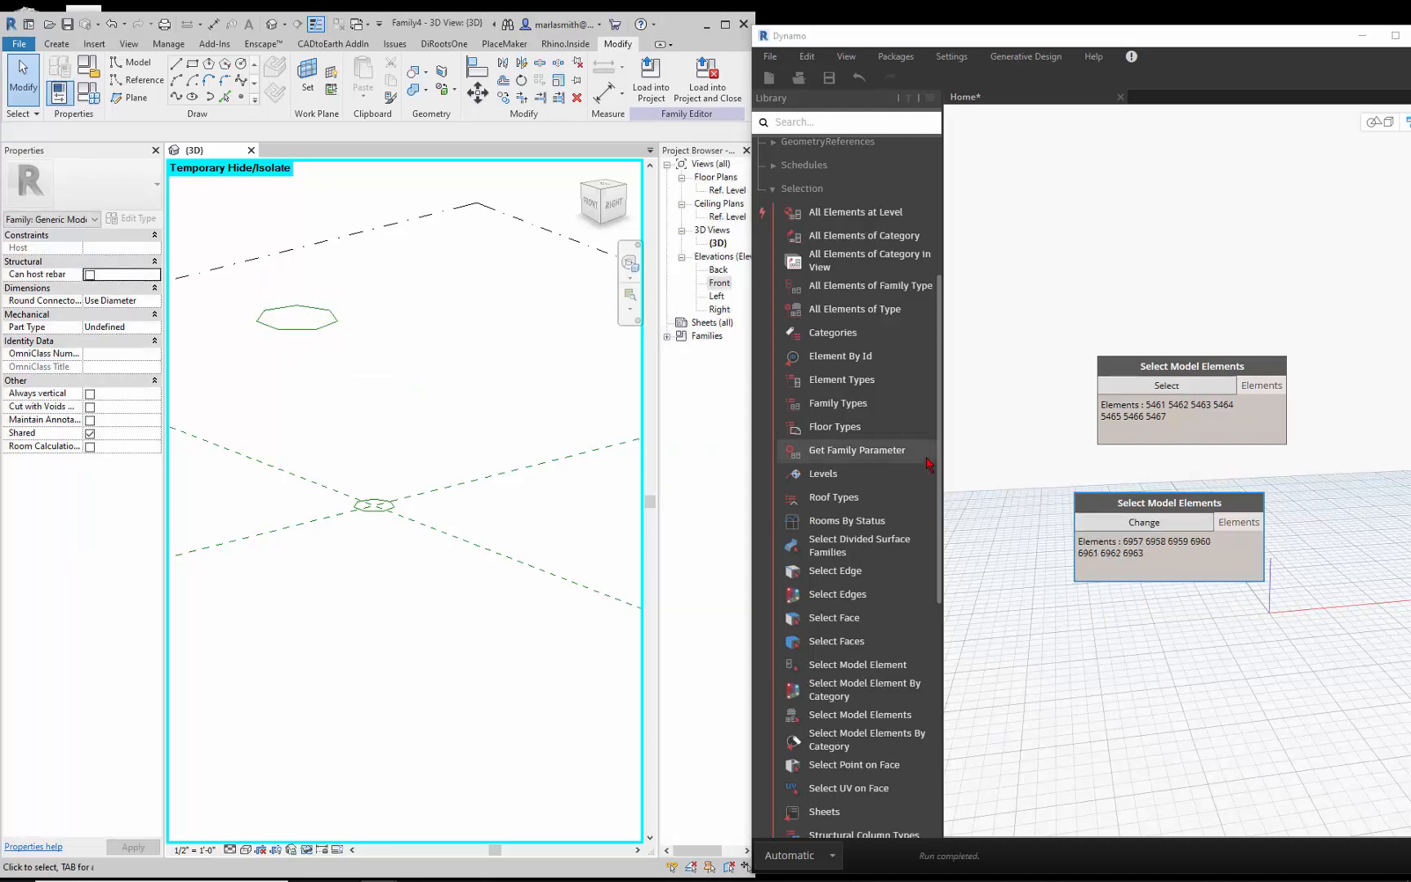
left_click_drag(1180, 503, 1212, 494)
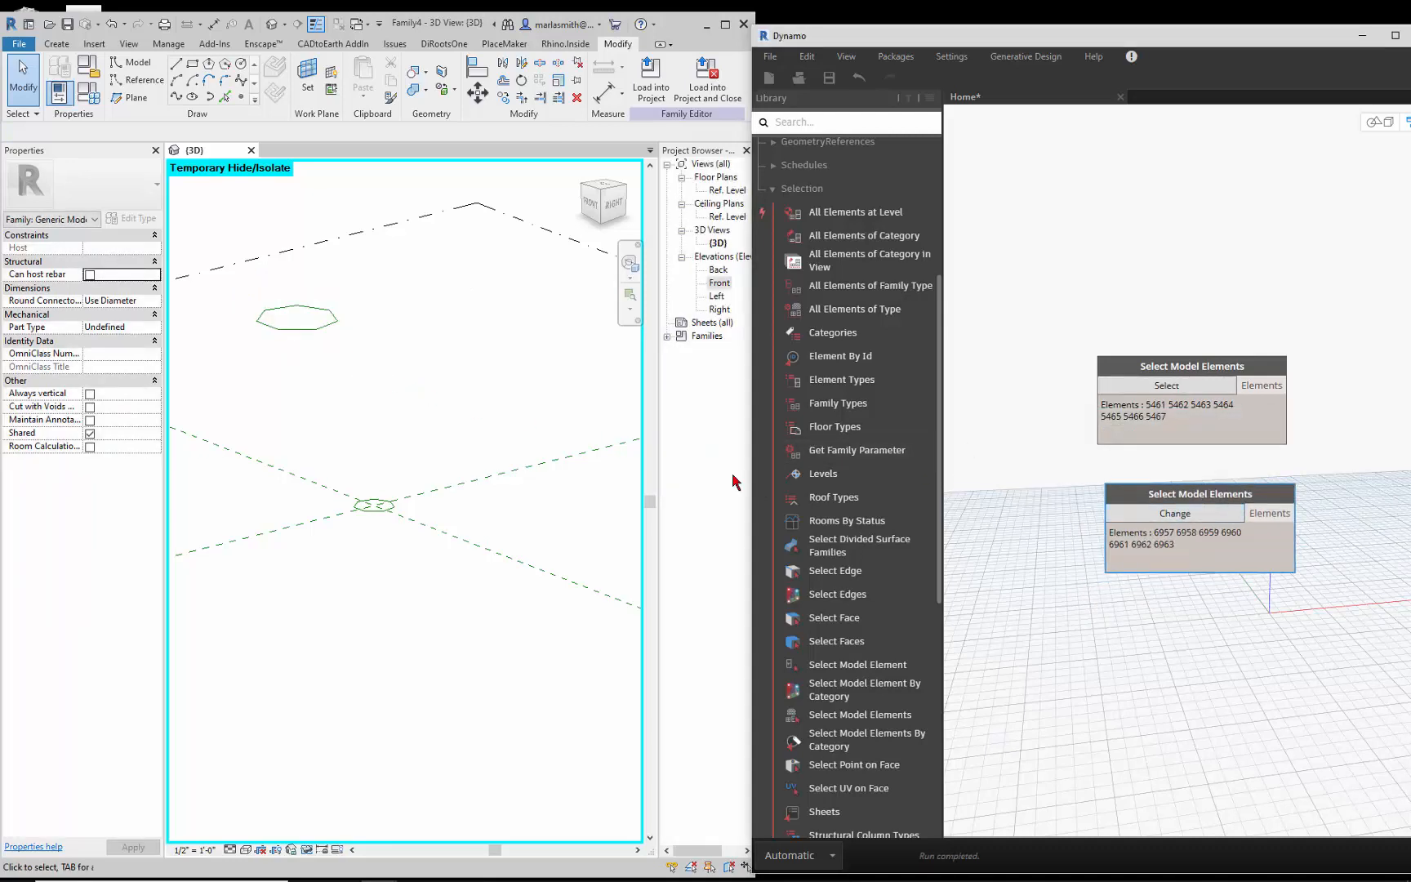
Add a third Select Model Elements node below the other two and assign the large top polygon's lines to it
scroll(277, 446, "down", 3)
scroll(277, 441, "down", 1)
scroll(328, 438, "down", 1)
scroll(248, 328, "up", 2)
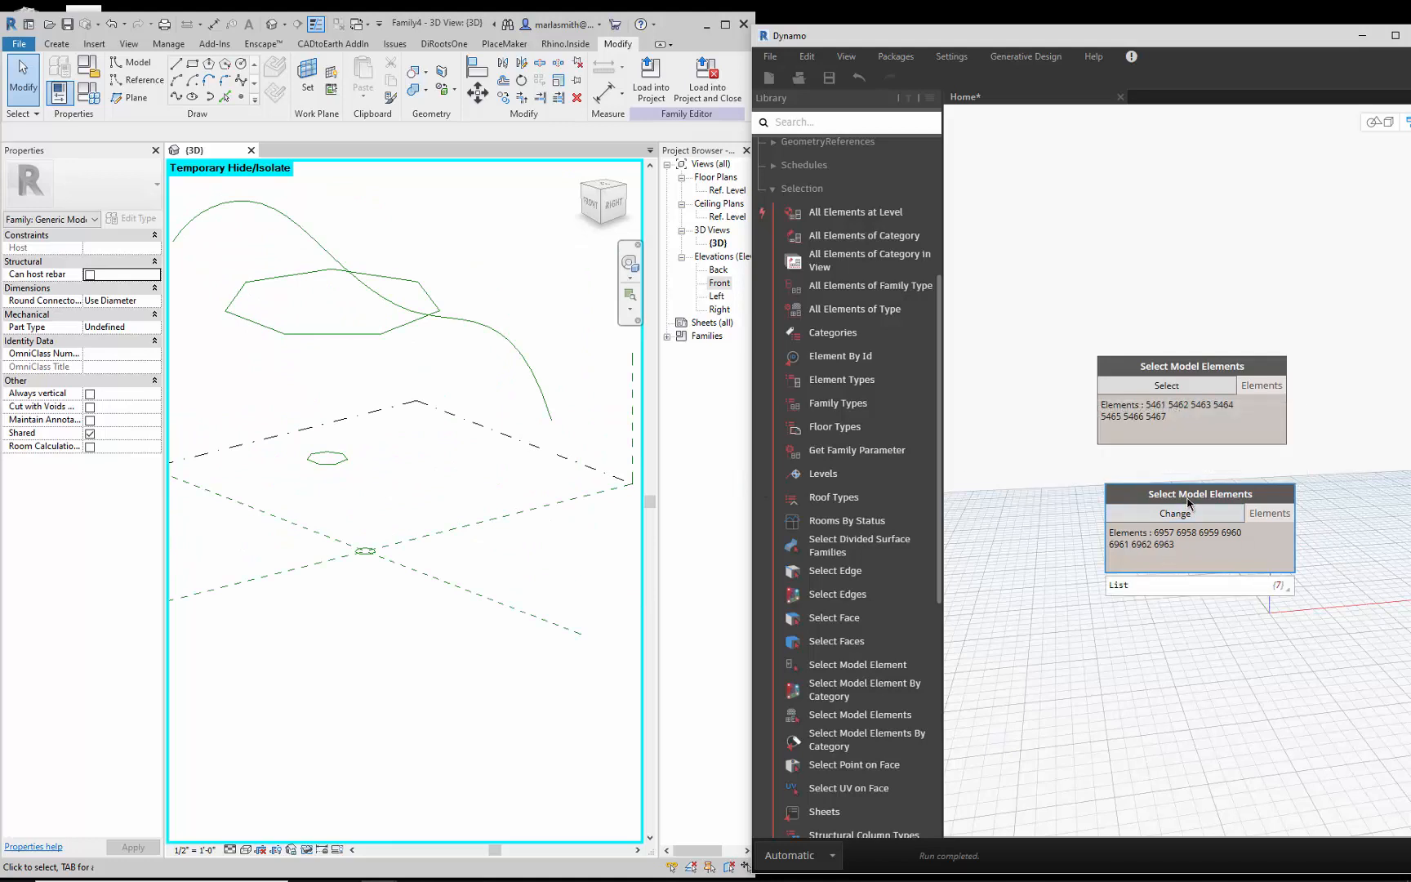
key("ctrl+v")
left_click_drag(1348, 511, 1230, 647)
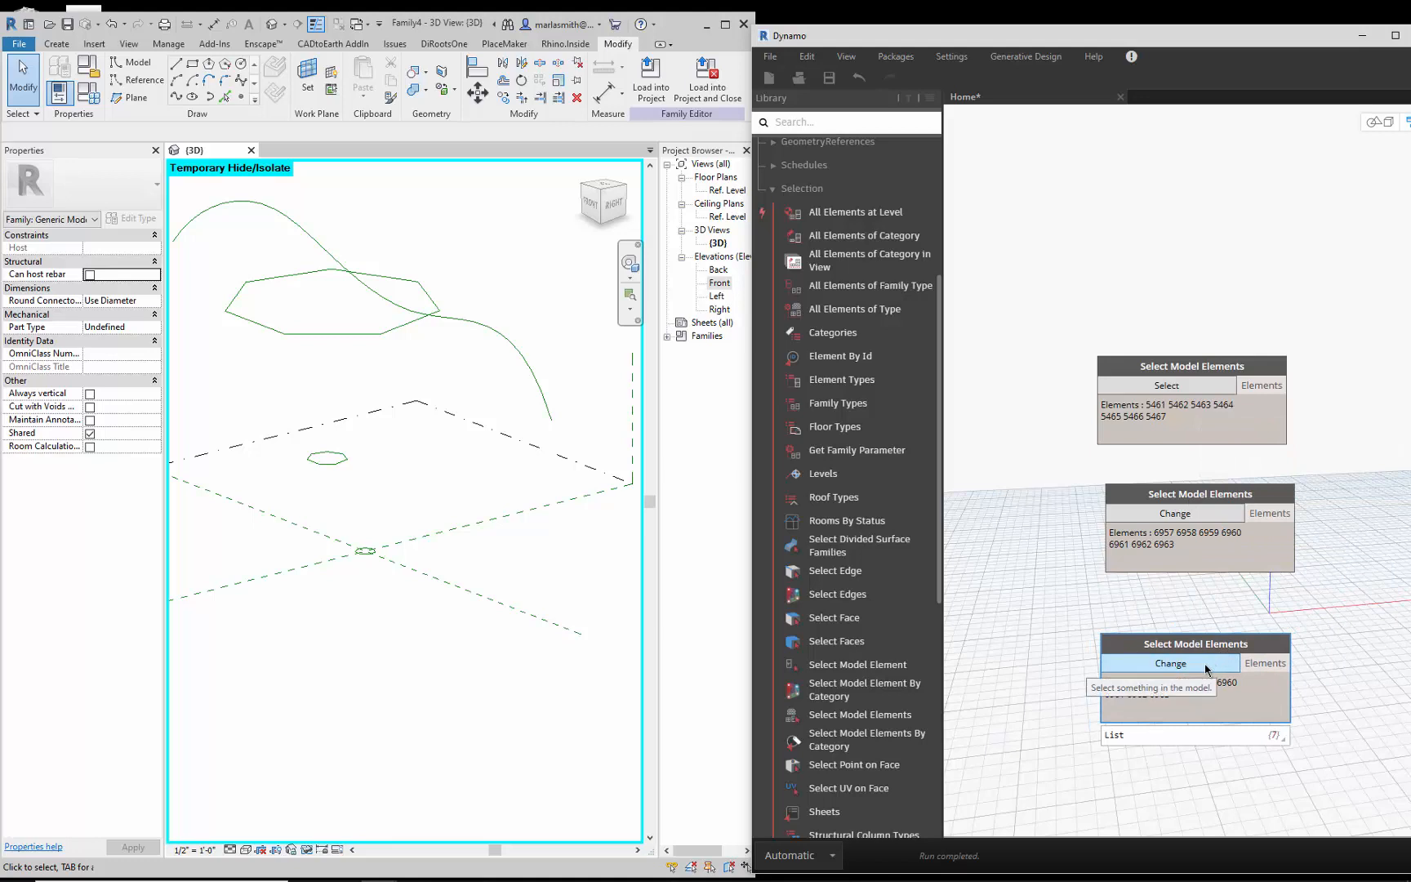
left_click(1172, 665)
left_click_drag(190, 241, 466, 378)
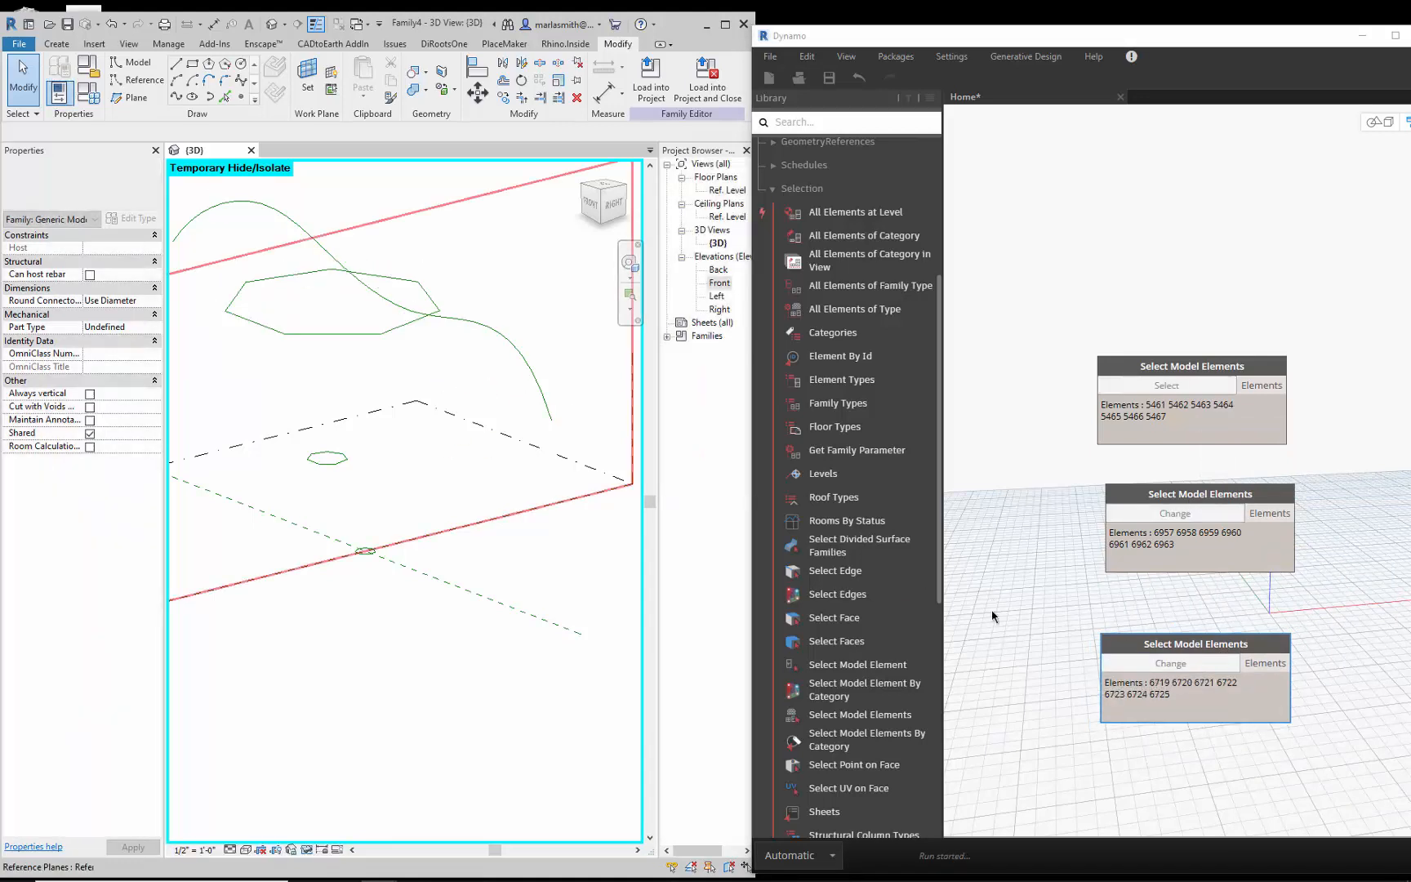
Add a Select Face node and place it below the three Select Model Elements nodes
left_click(1118, 253)
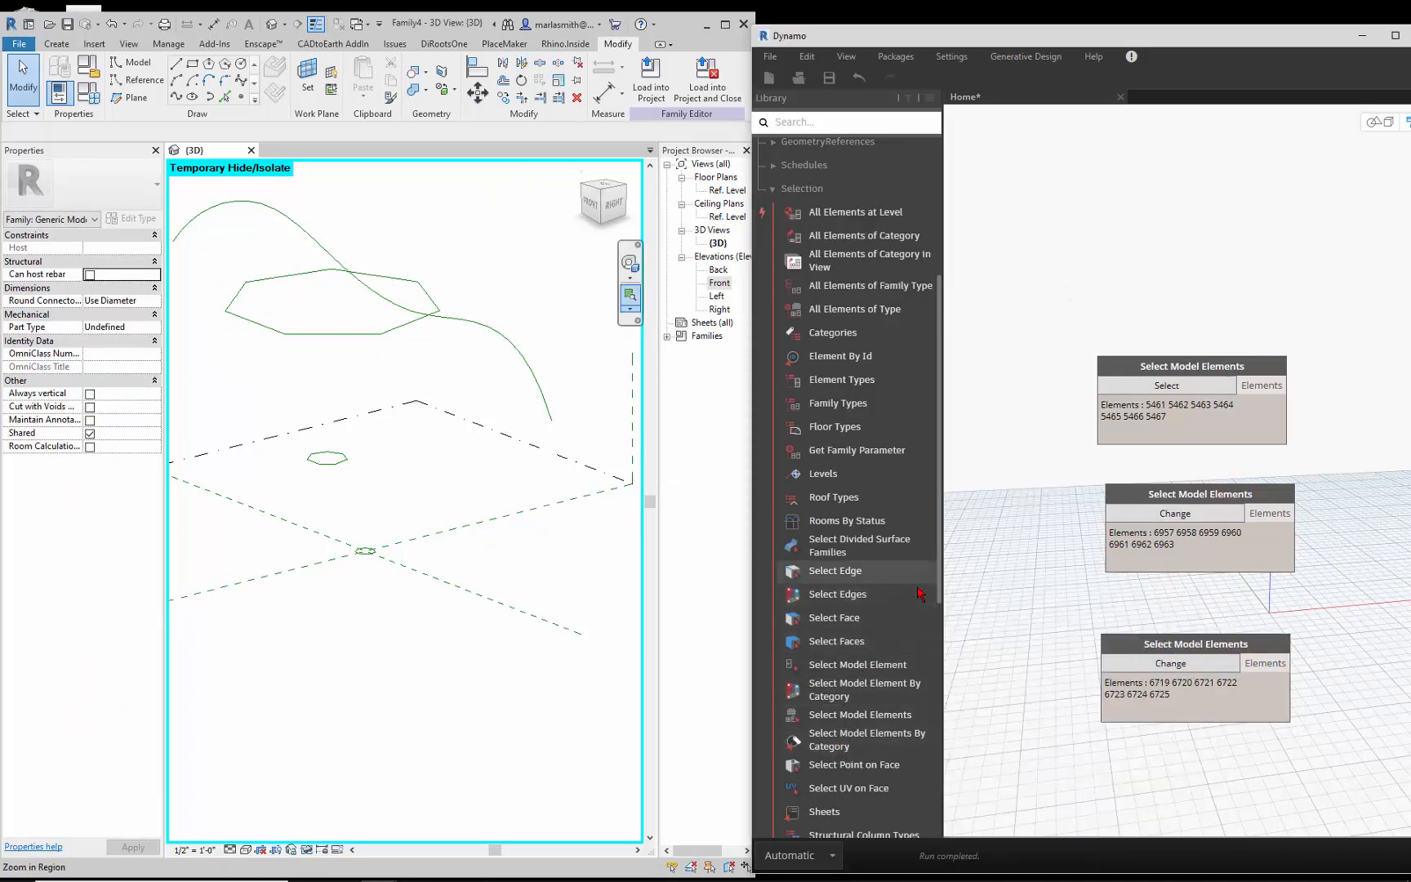
left_click(846, 627)
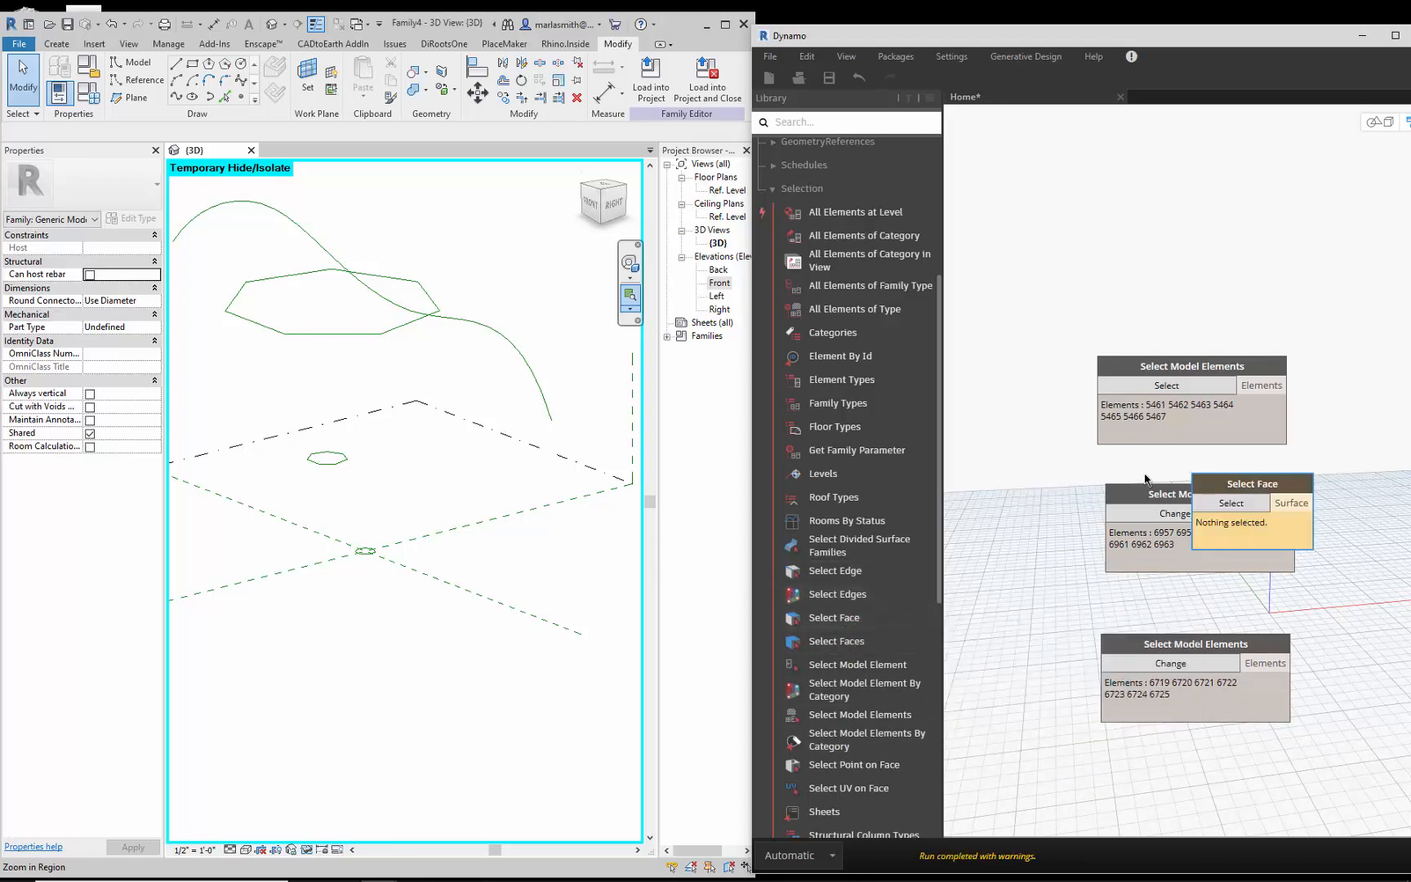
left_click_drag(1283, 485, 1262, 781)
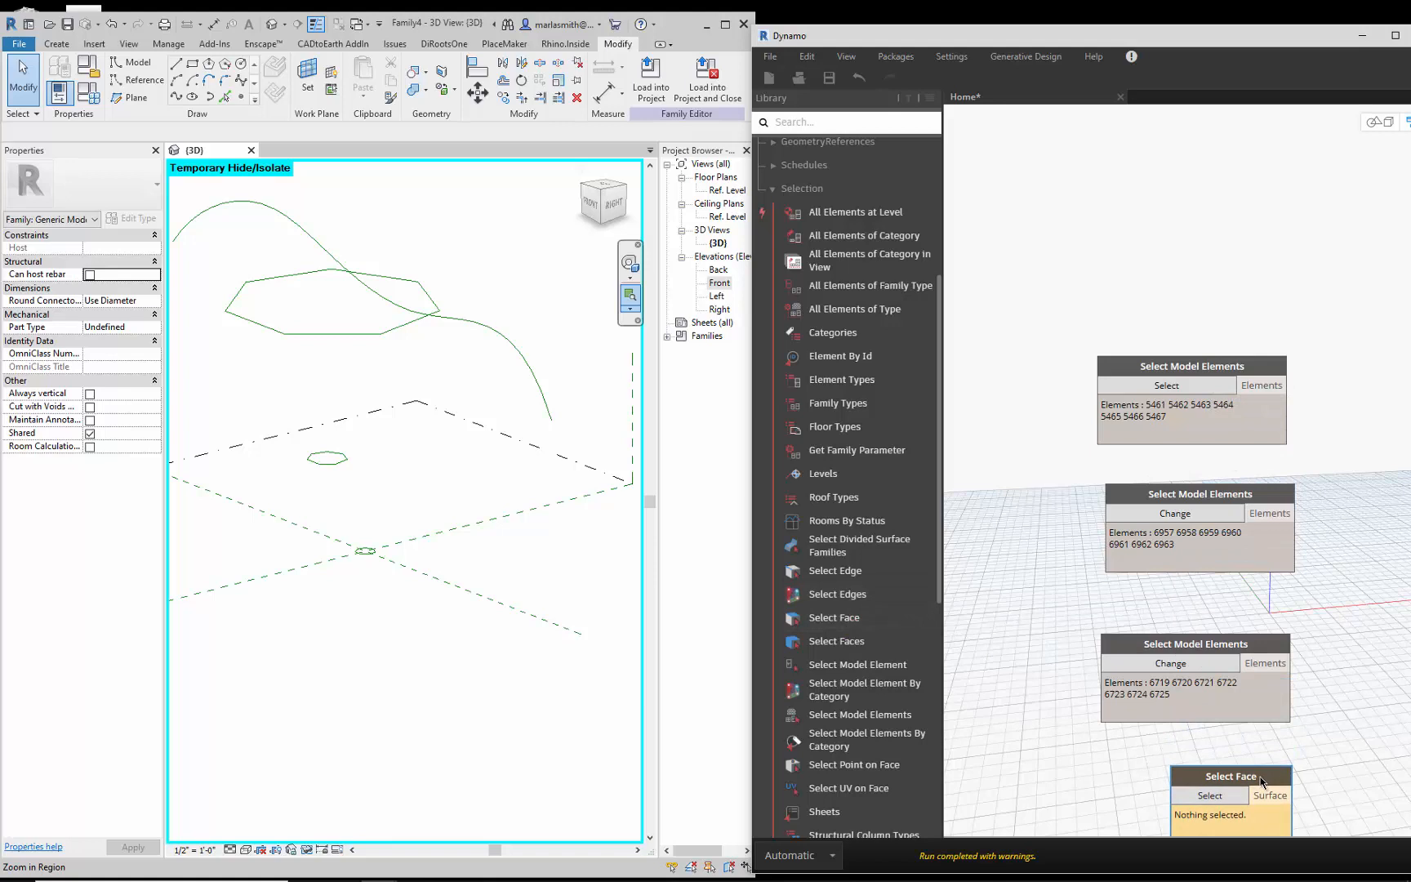
Reset the temporary hide/isolate in the Revit 3D view and assign the wavy roof surface to the Select Face node
left_click(310, 849)
left_click(314, 836)
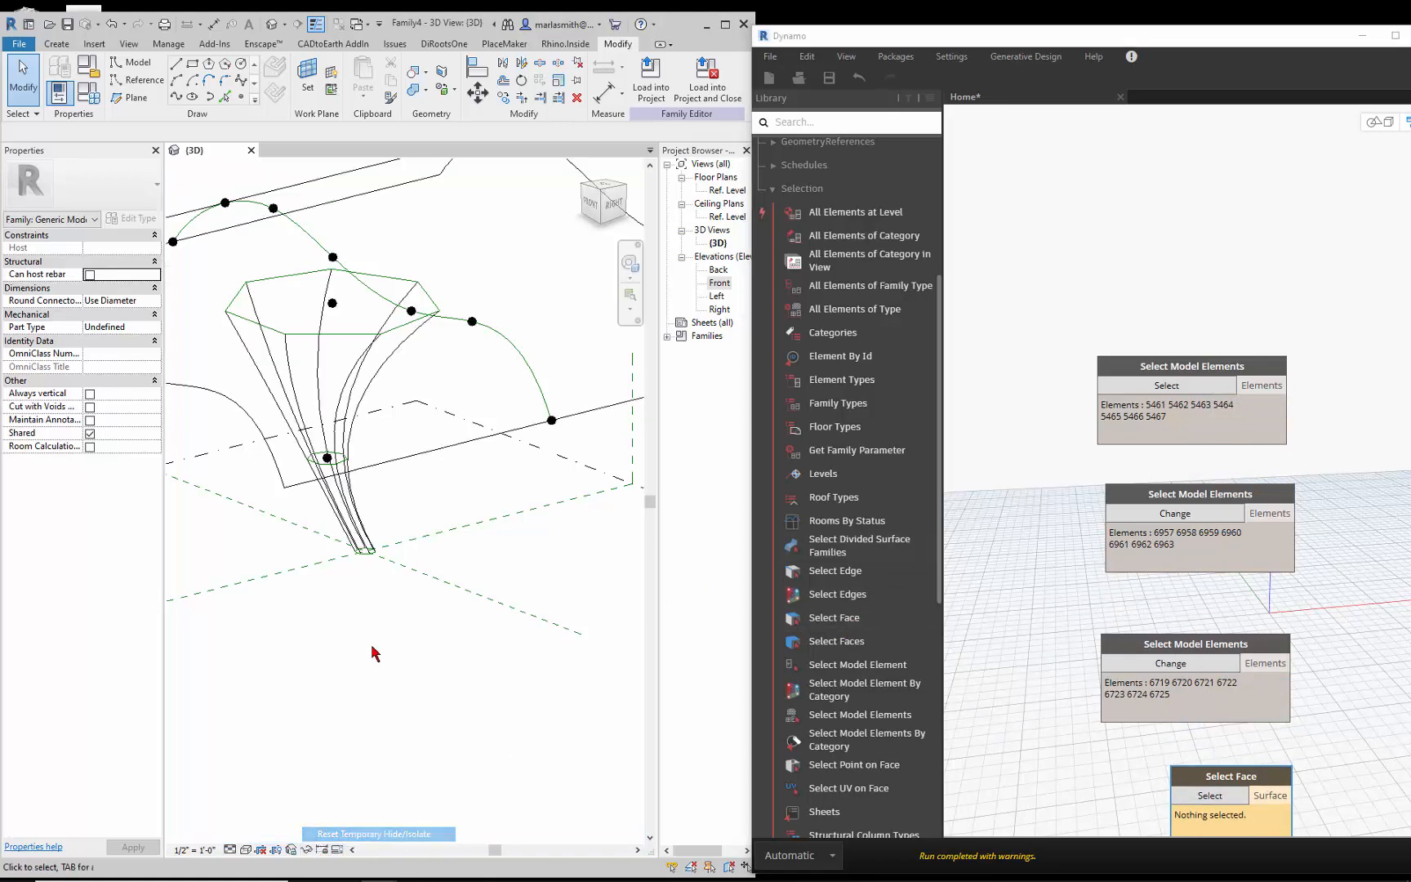
left_click(1237, 802)
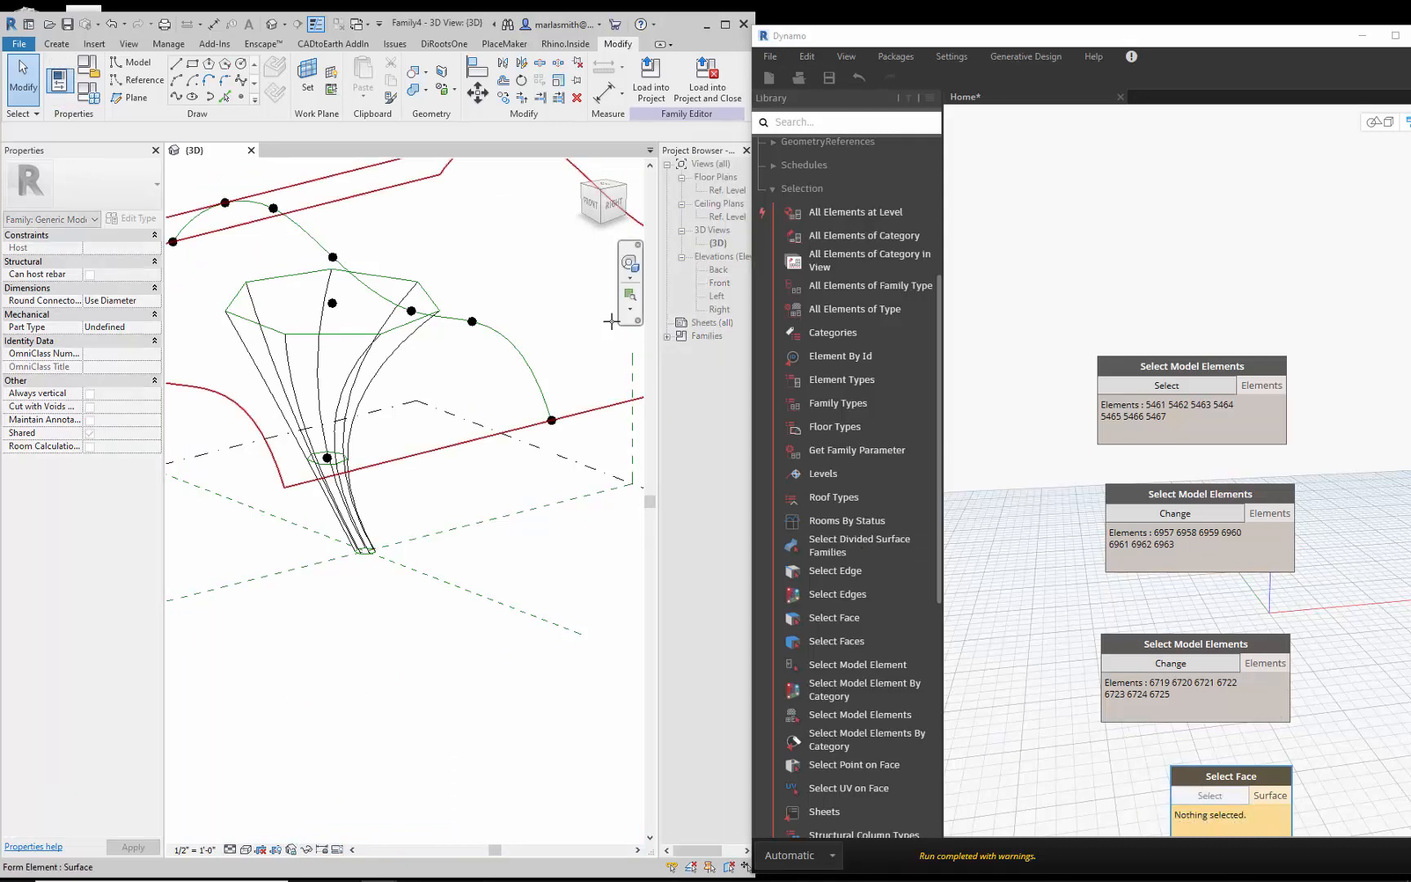
left_click(364, 172)
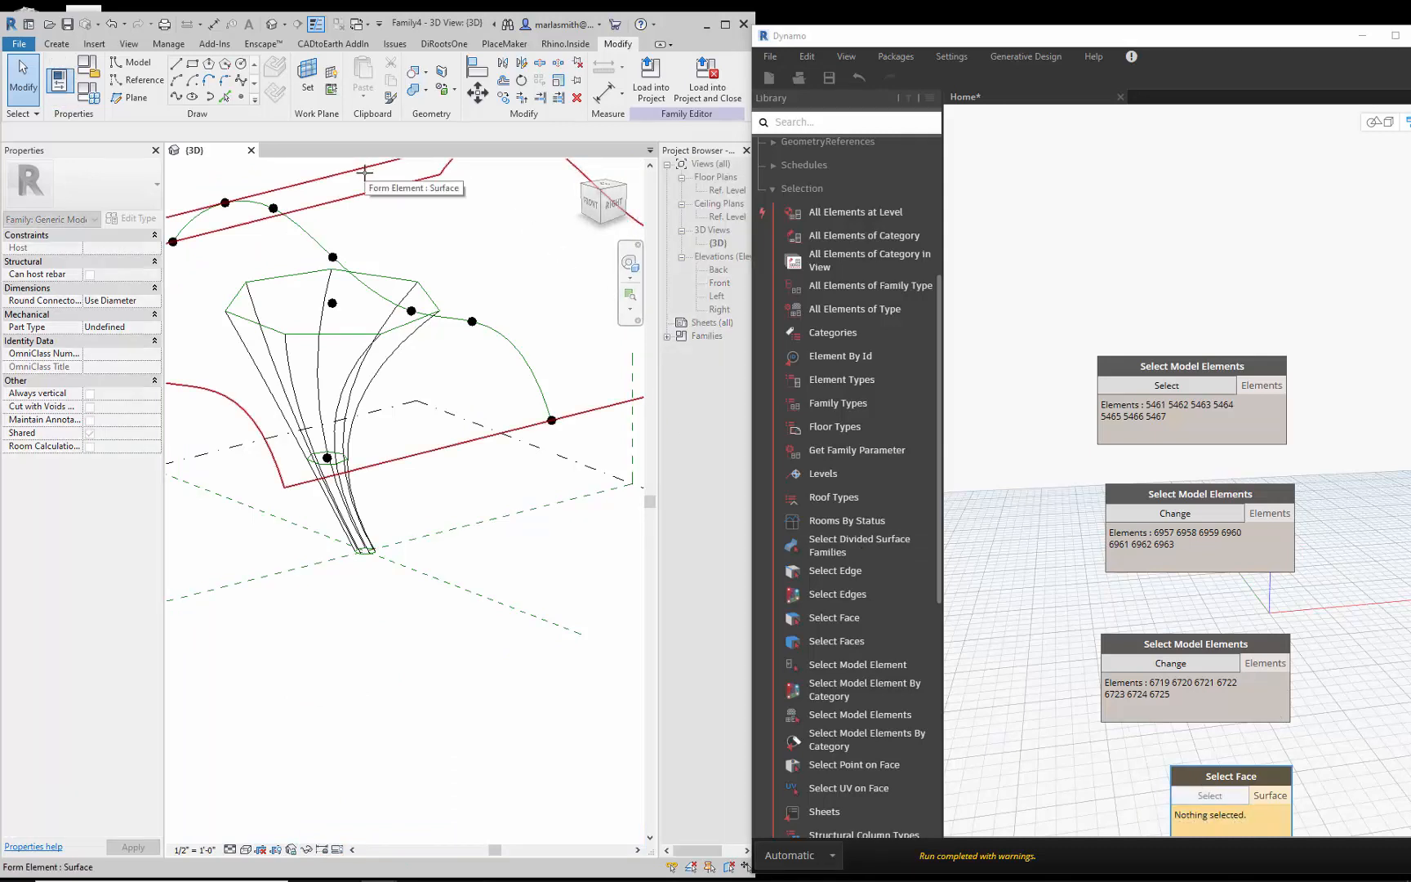
Move the Dynamo window fully into view and examine the roof surface in the 3D background preview
scroll(1124, 343, "down", 5)
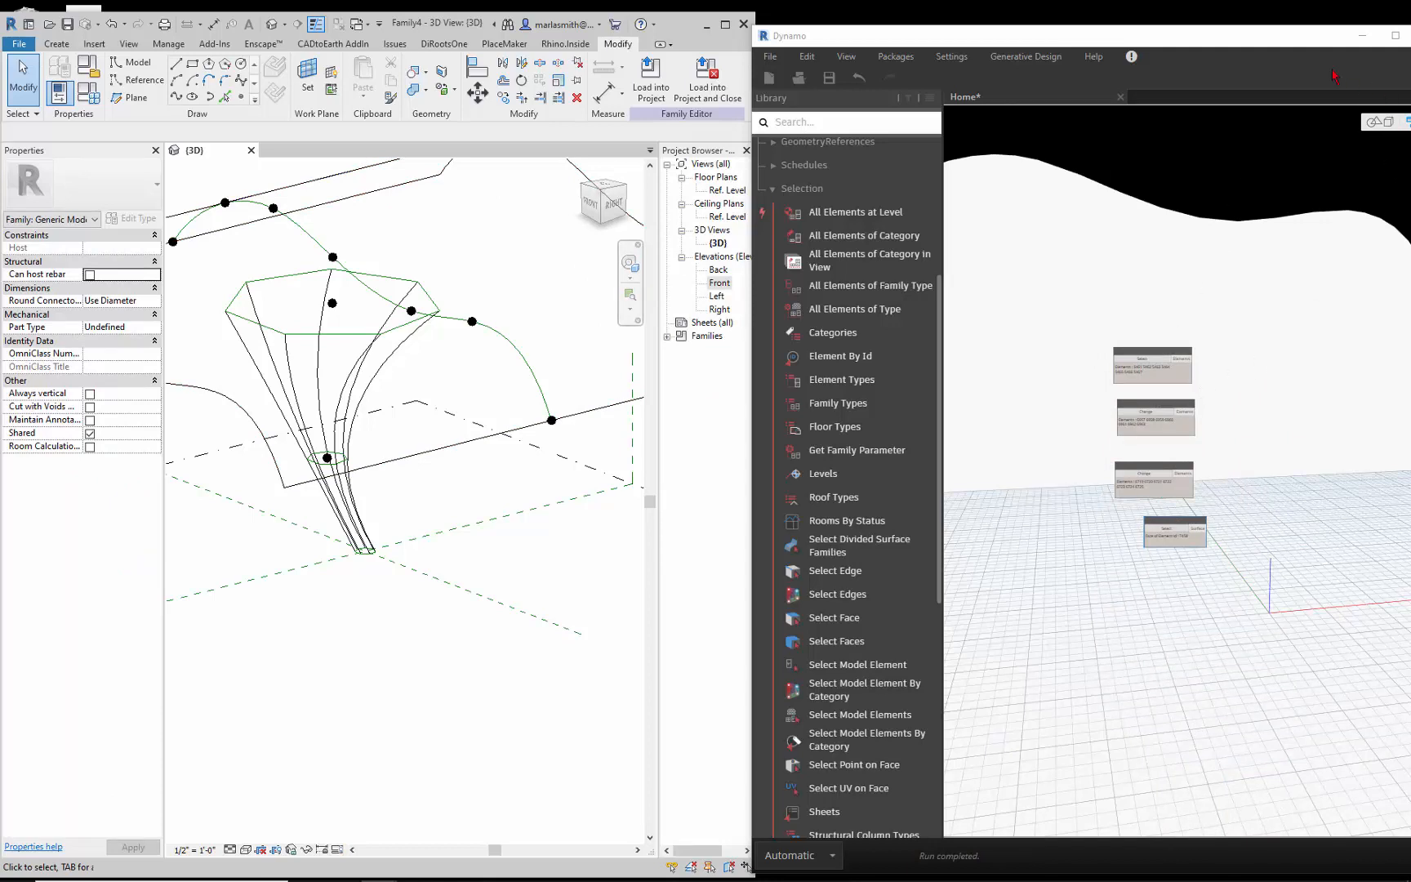
left_click_drag(1325, 42, 1279, 49)
left_click(1334, 121)
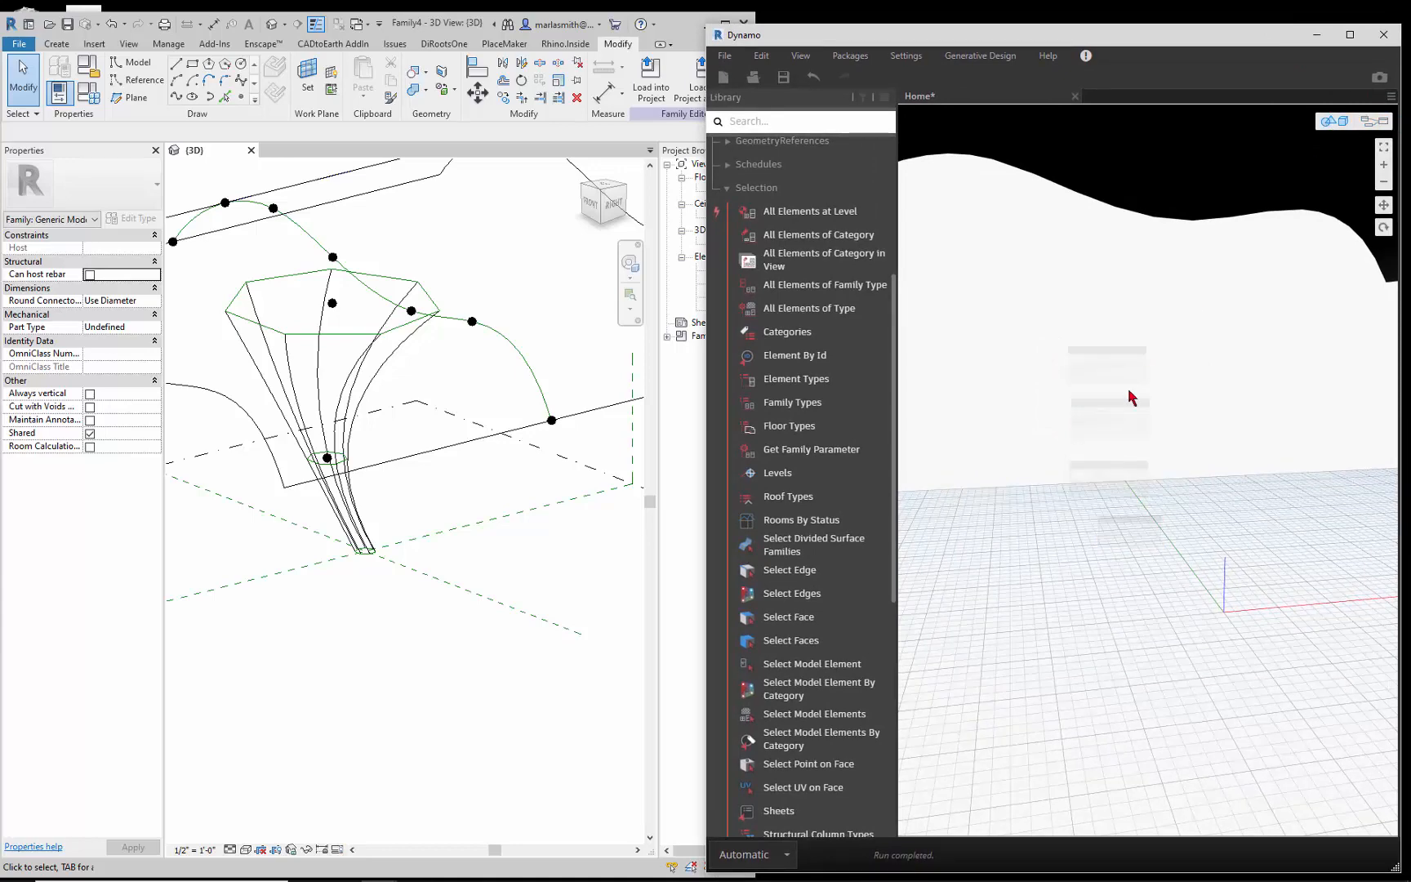
scroll(1052, 537, "down", 5)
scroll(1212, 429, "up", 4)
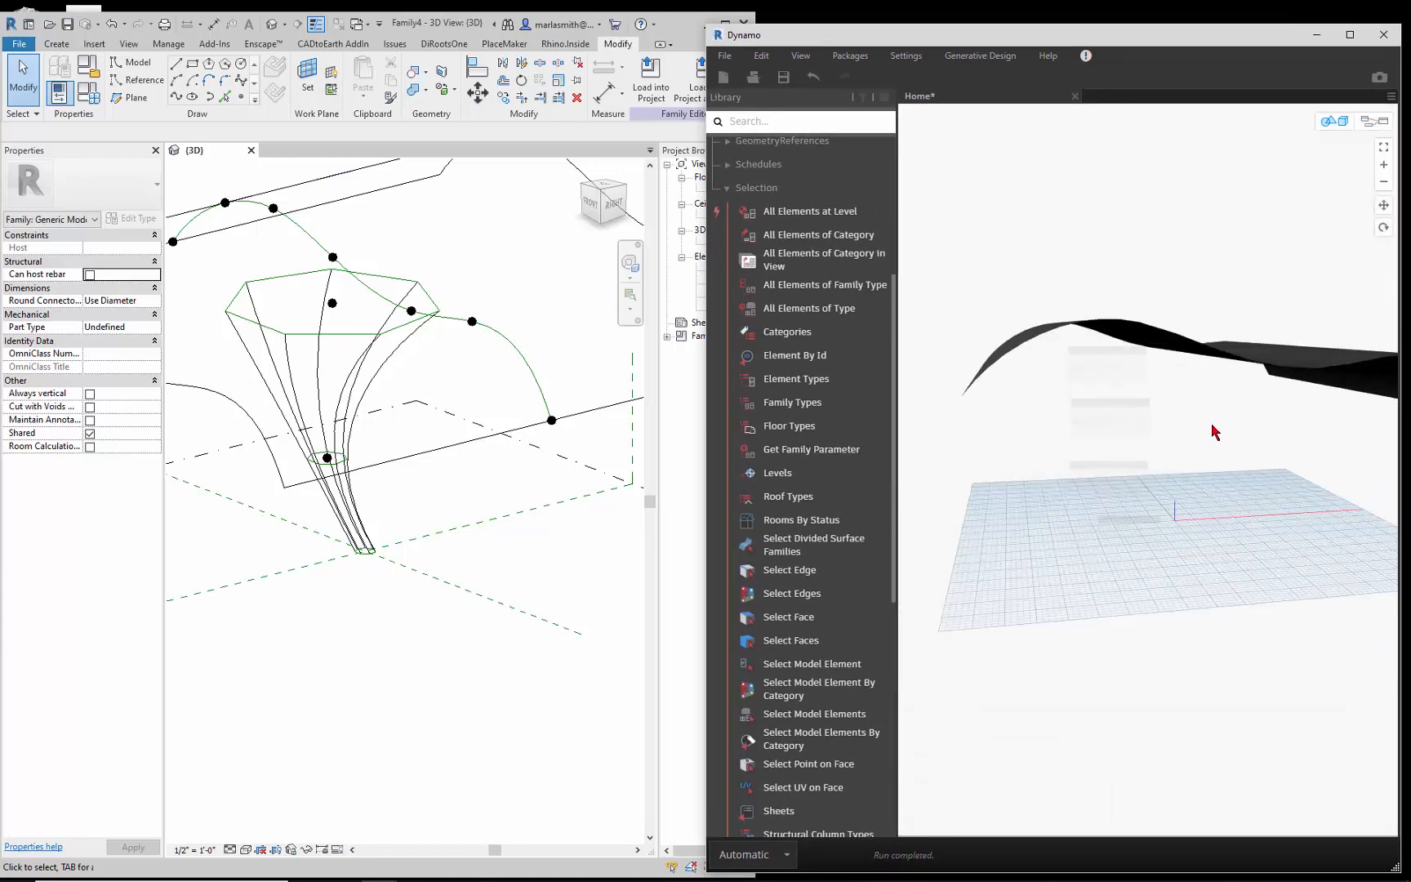
scroll(1137, 369, "up", 2)
left_click(1384, 124)
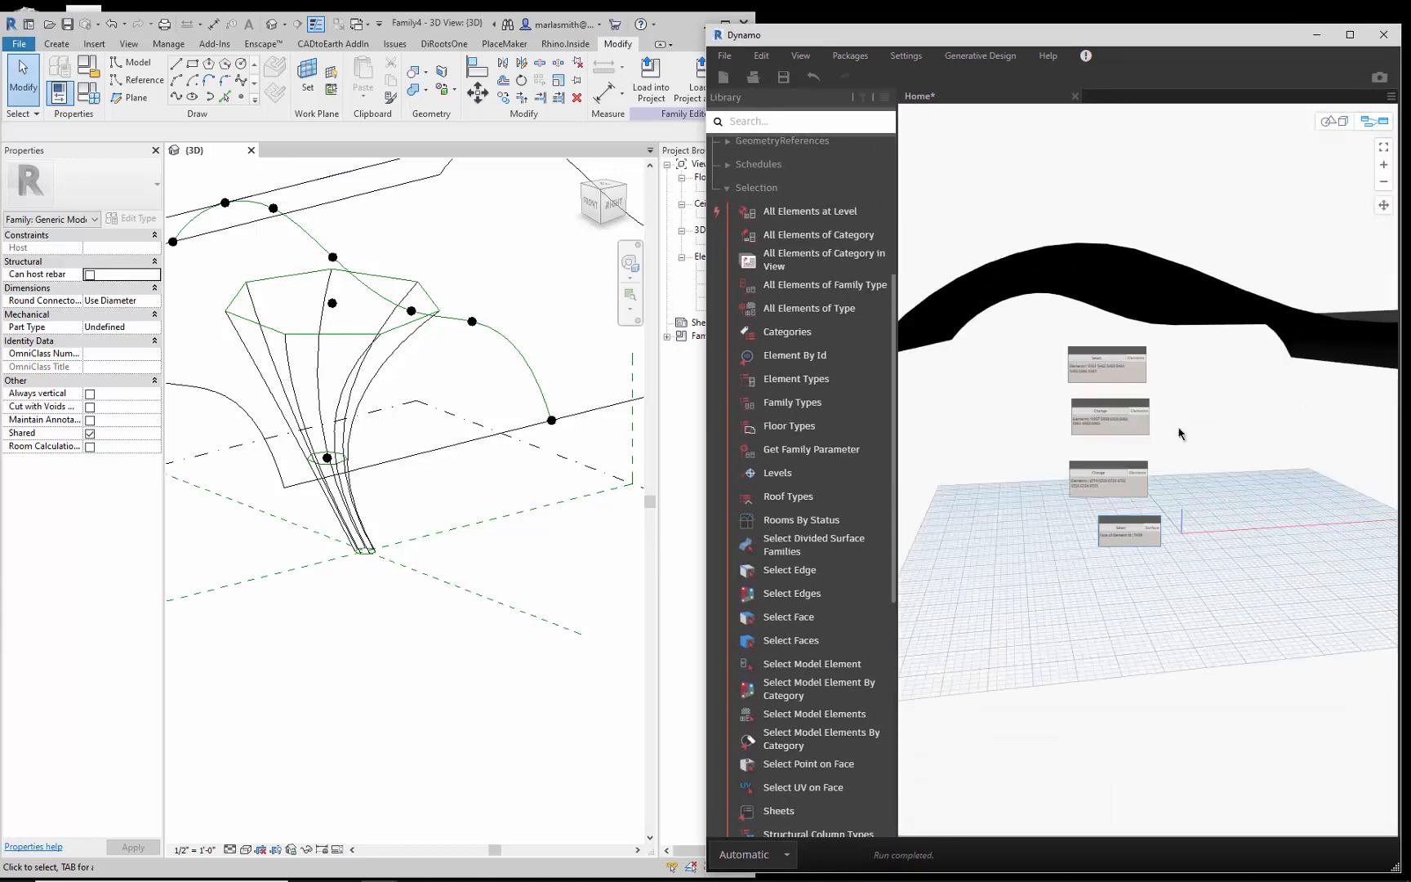
Align the three Select Model Elements nodes and the Select Face node in a spaced vertical column
scroll(1179, 431, "up", 4)
left_click_drag(1175, 588, 1135, 611)
left_click_drag(1144, 485, 1141, 477)
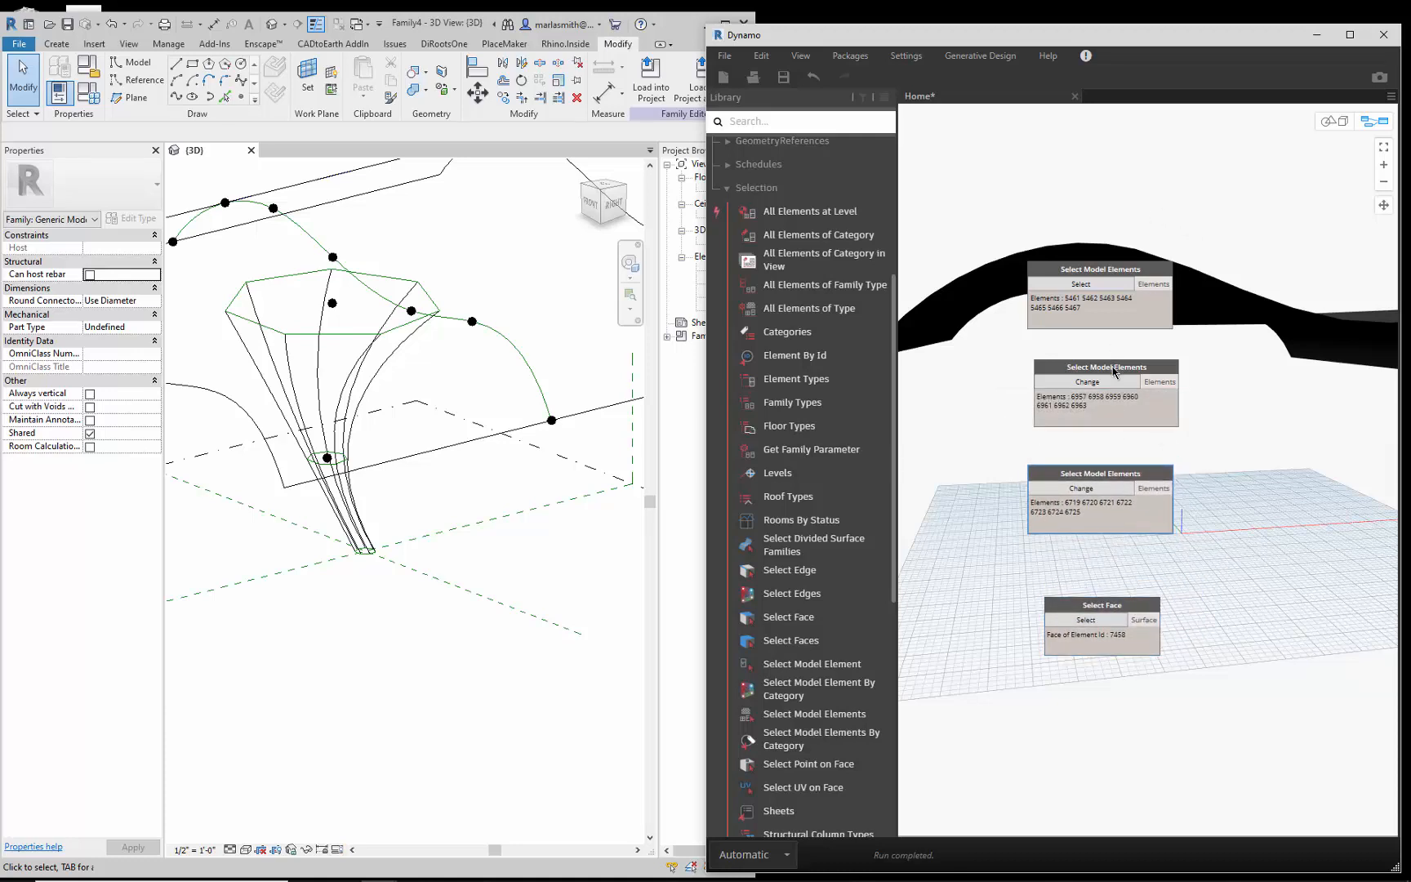
mouse_move(1115, 373)
left_mouse_down()
mouse_move(1111, 386)
mouse_move(1118, 374)
left_mouse_up()
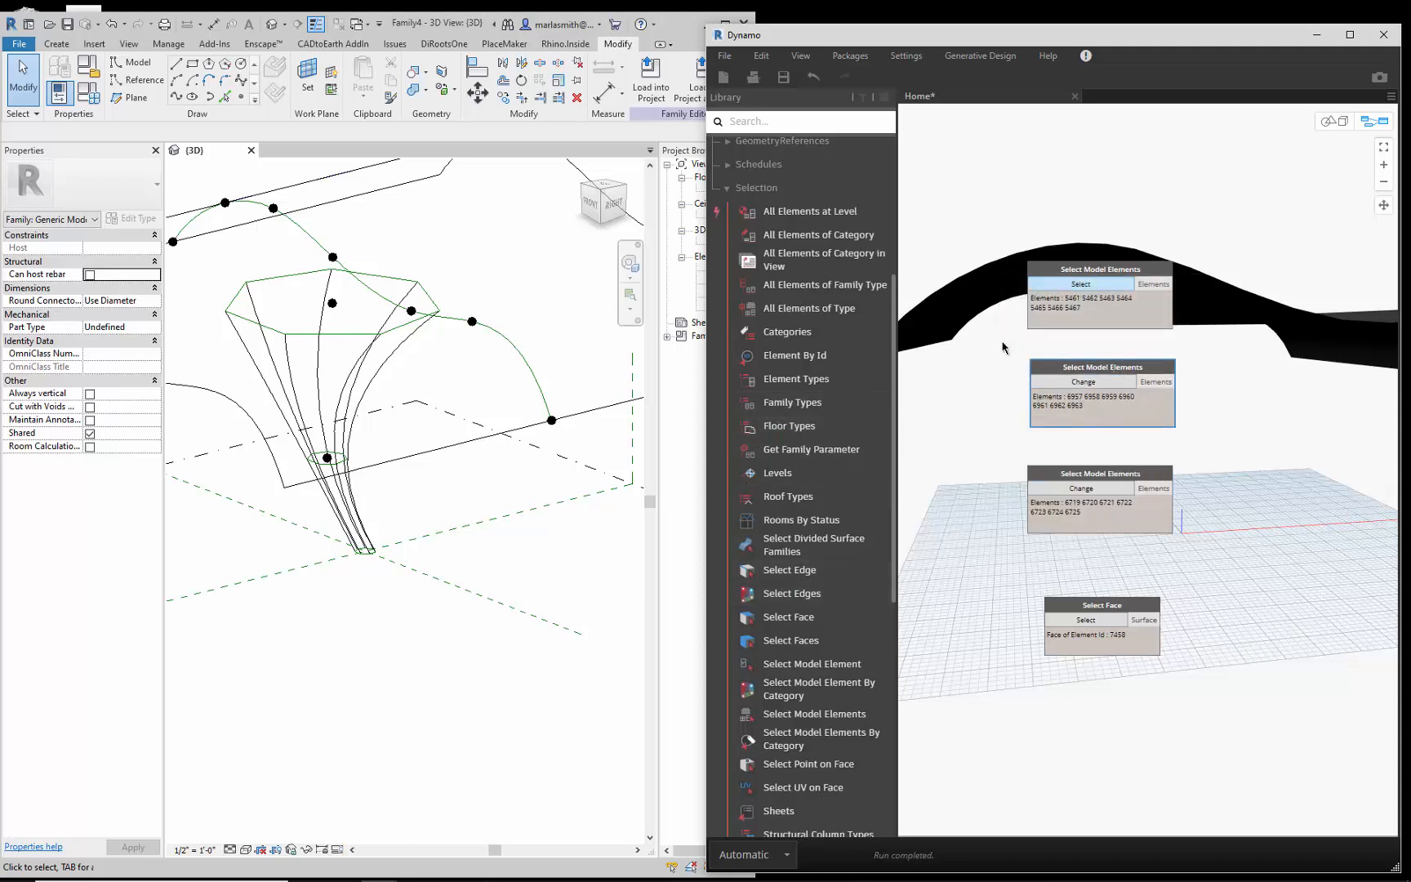
mouse_move(1158, 396)
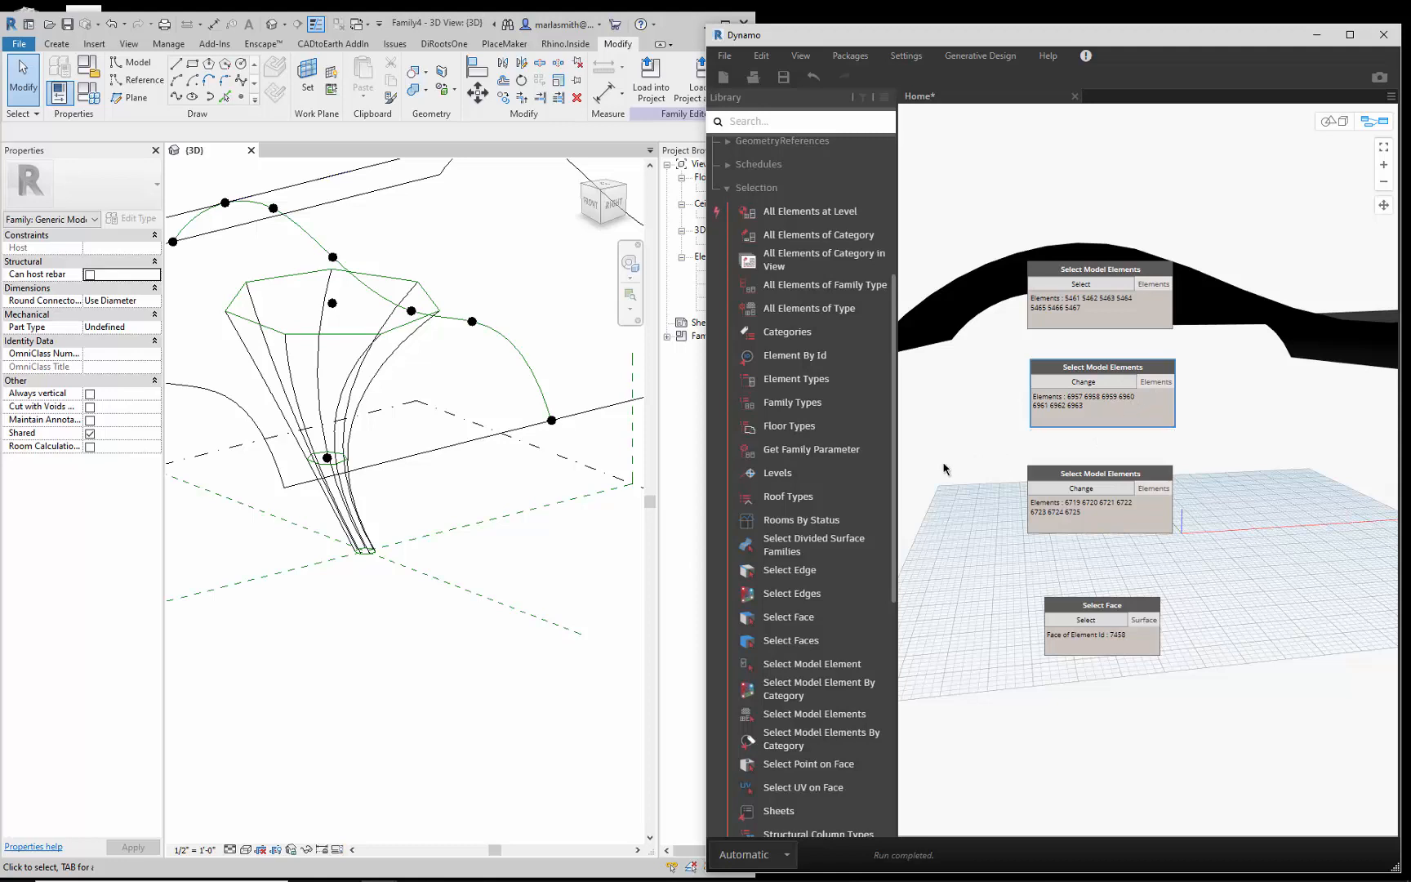
Add a Revit CurveElement.Curve node and place it beside the third Select Model Elements node
left_click_drag(895, 488, 895, 384)
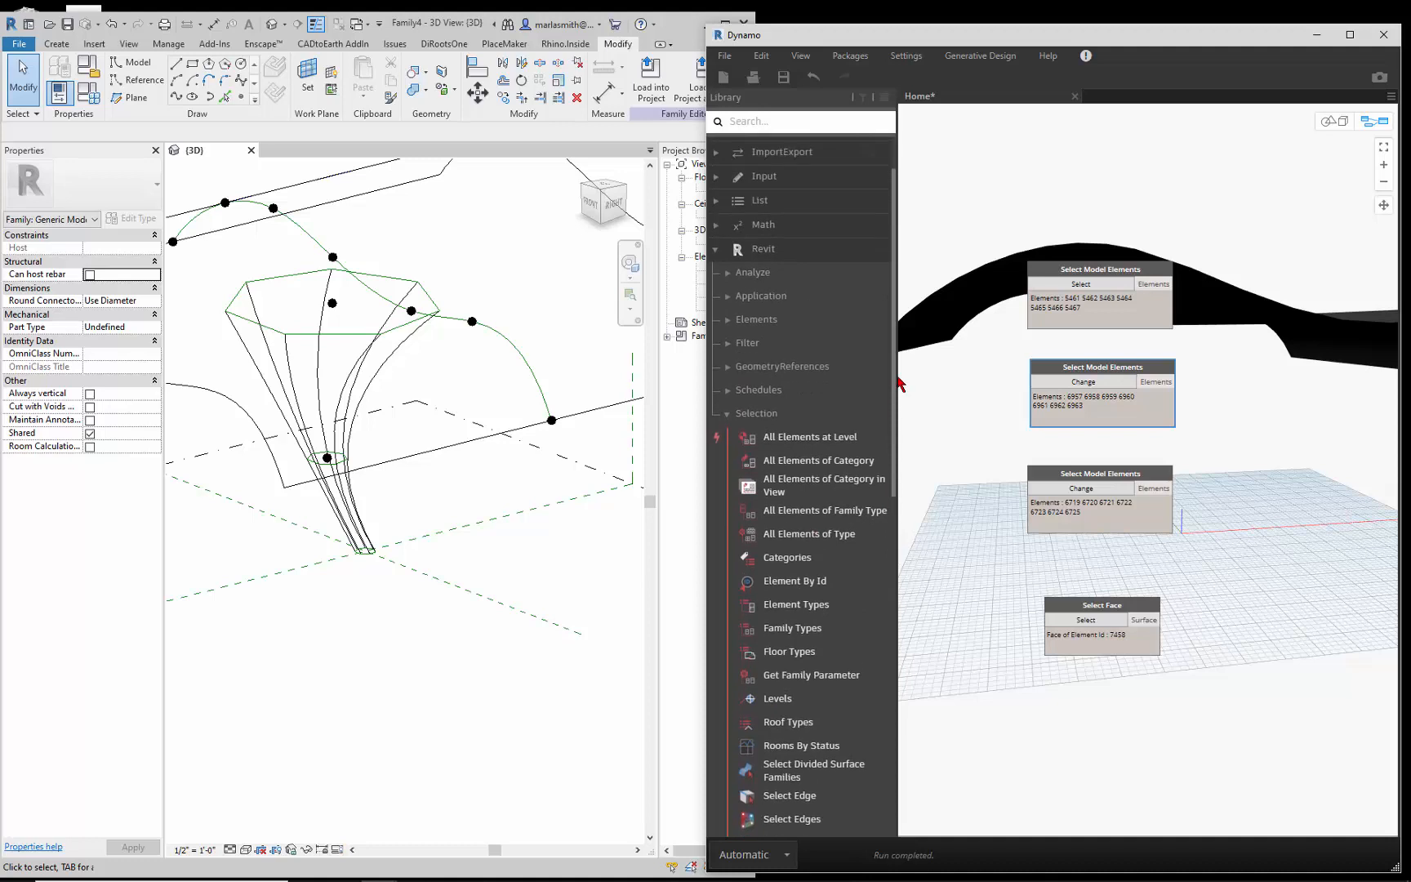
left_click(731, 416)
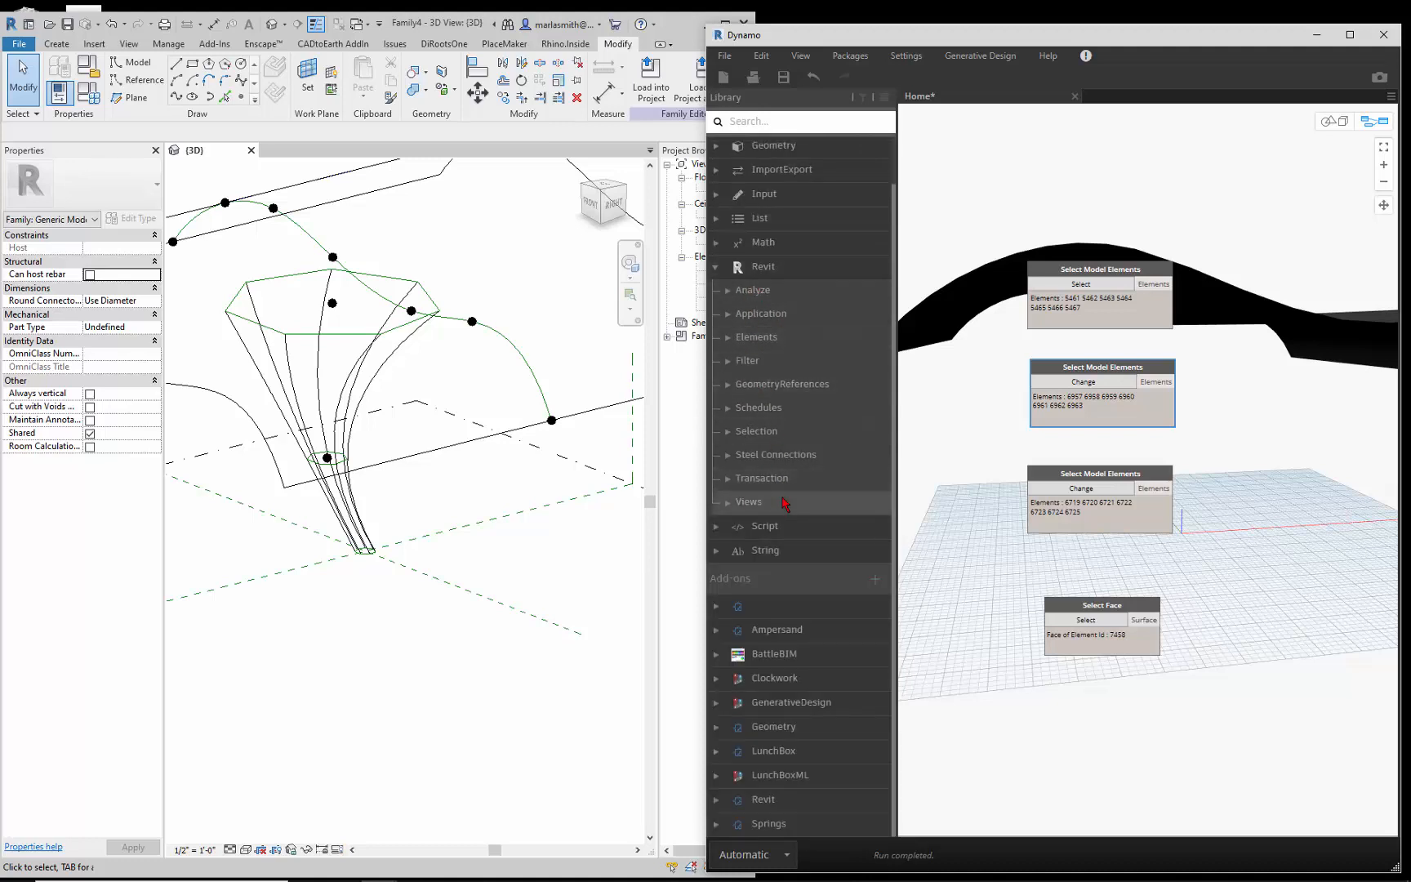
left_click(753, 338)
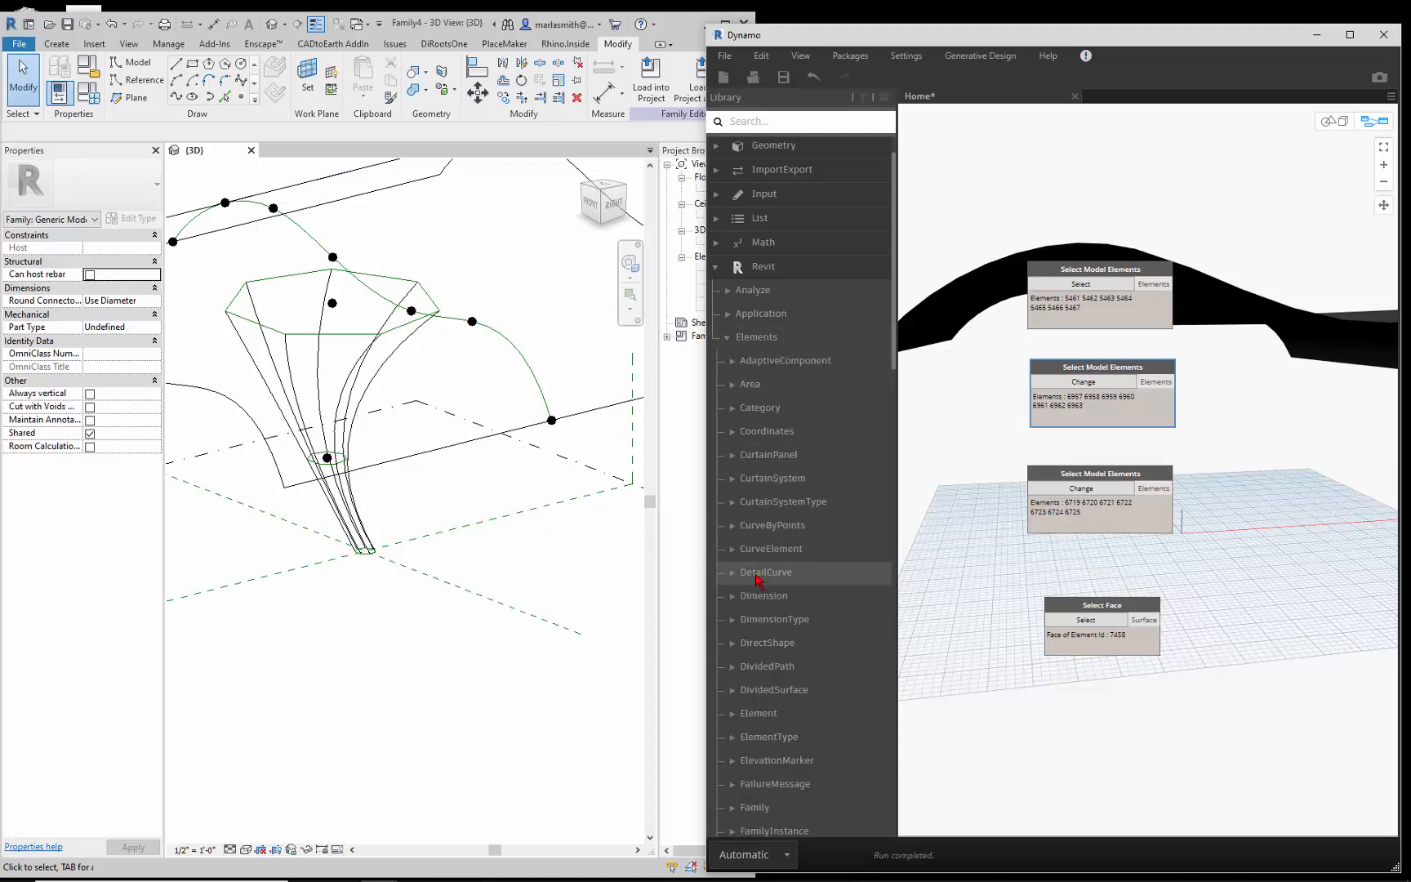
left_click(738, 558)
mouse_move(765, 582)
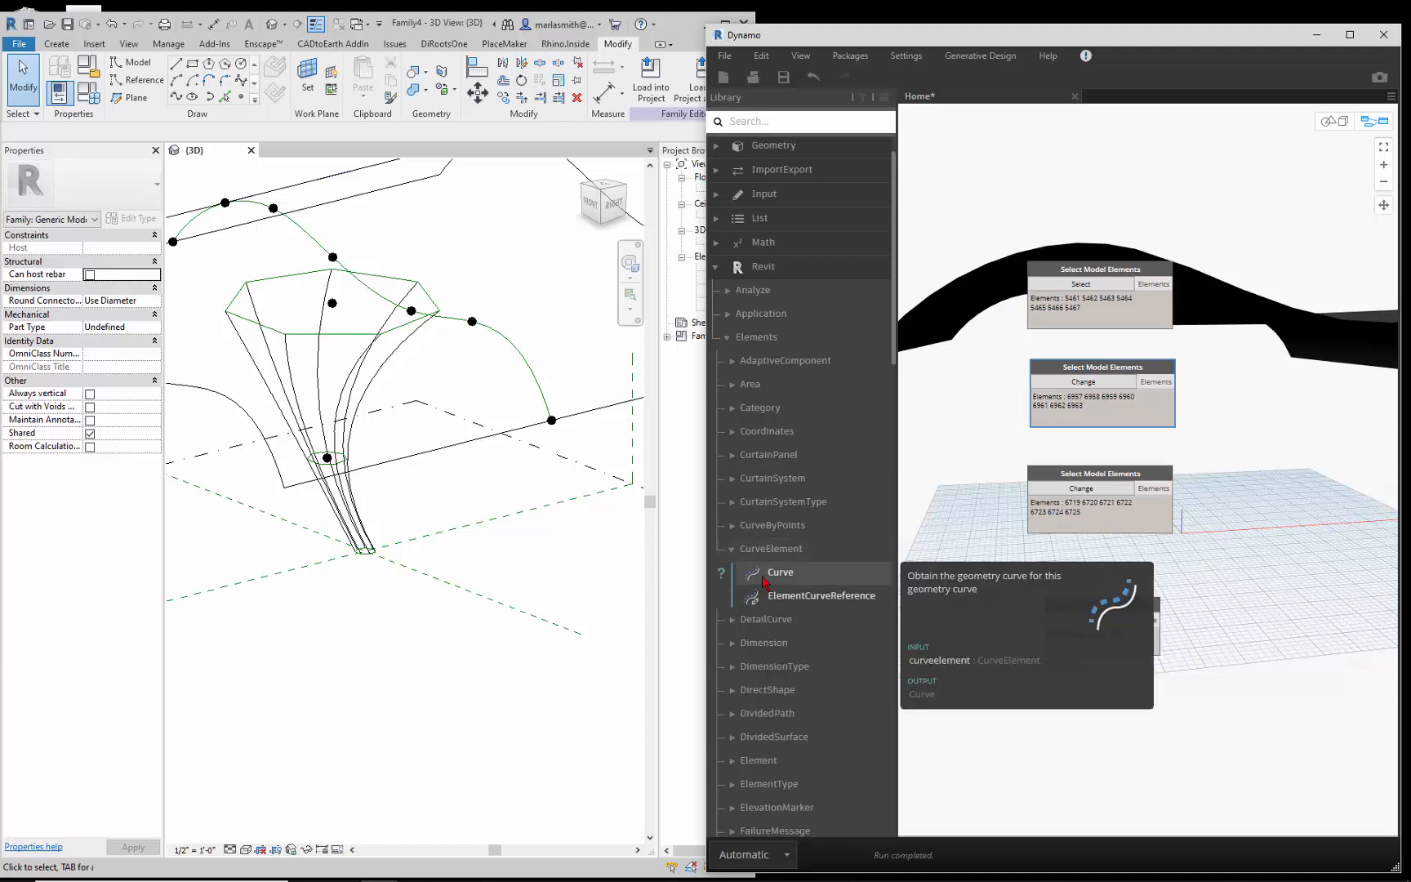
left_click(771, 575)
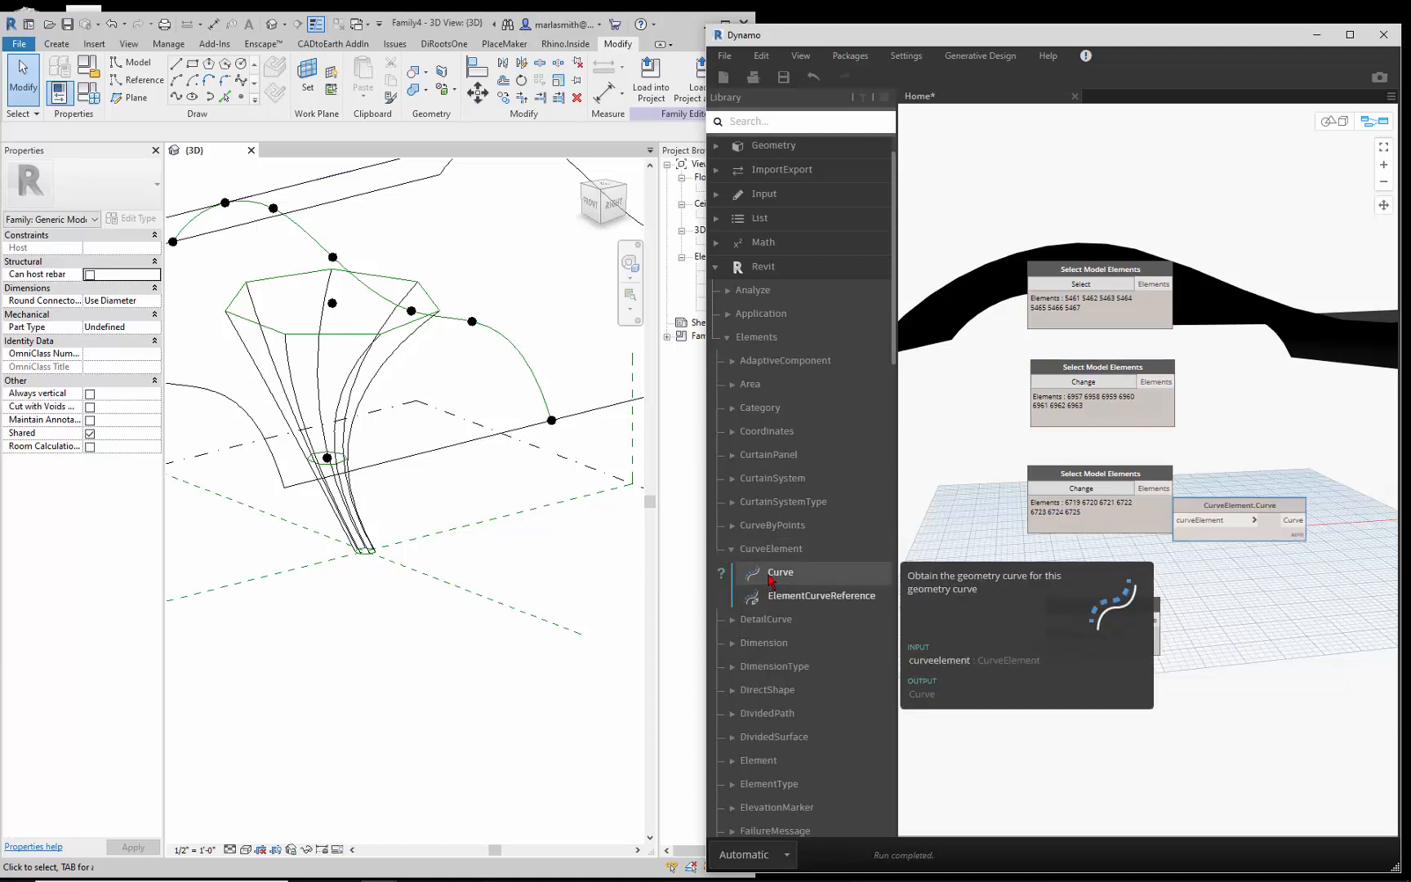
left_click_drag(1279, 510, 1302, 483)
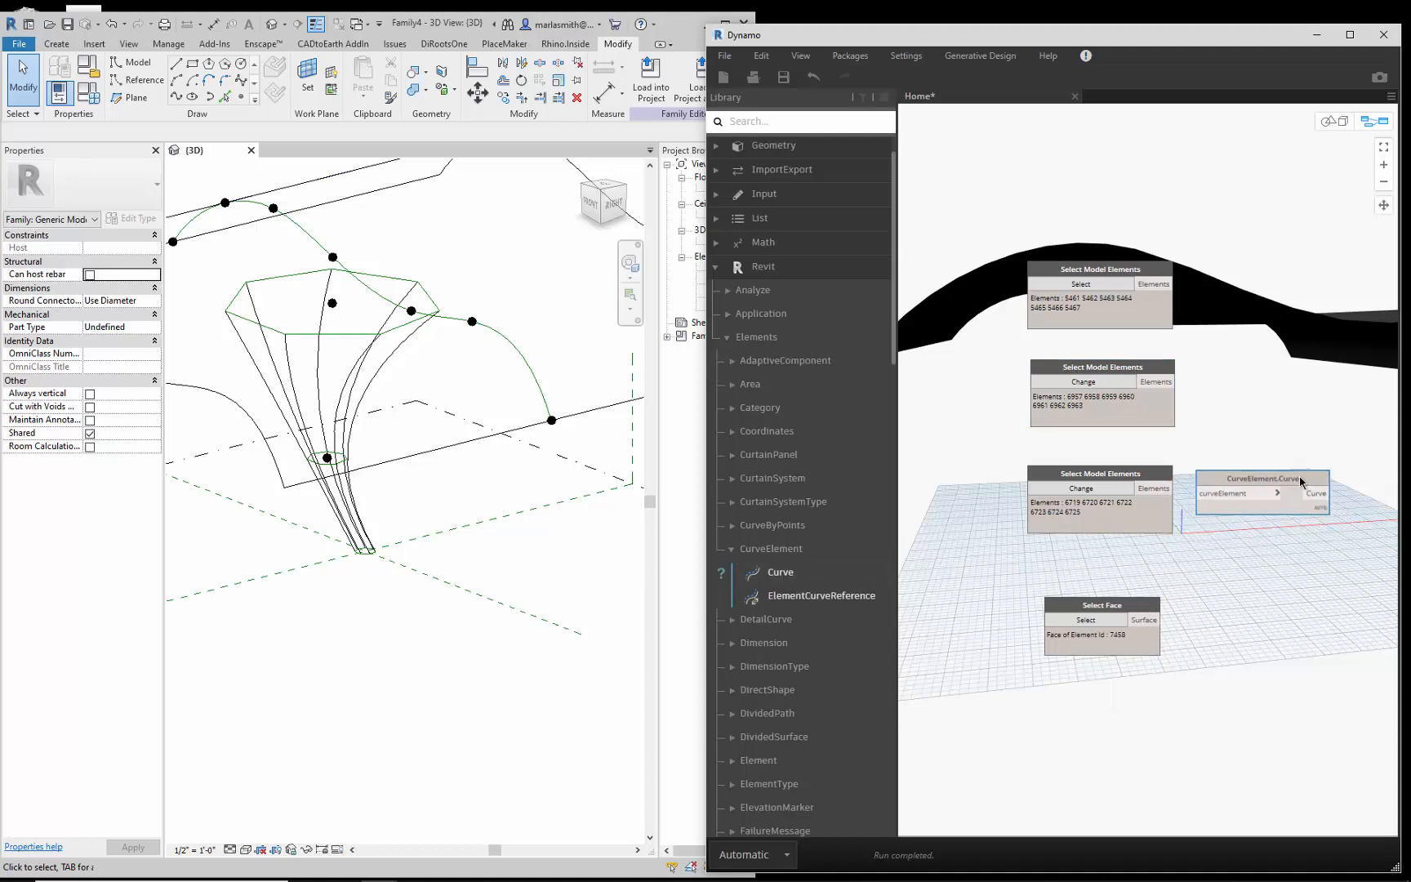
Duplicate the CurveElement.Curve node twice and place one node beside each Select Model Elements node
key("ctrl+c")
key("ctrl+v")
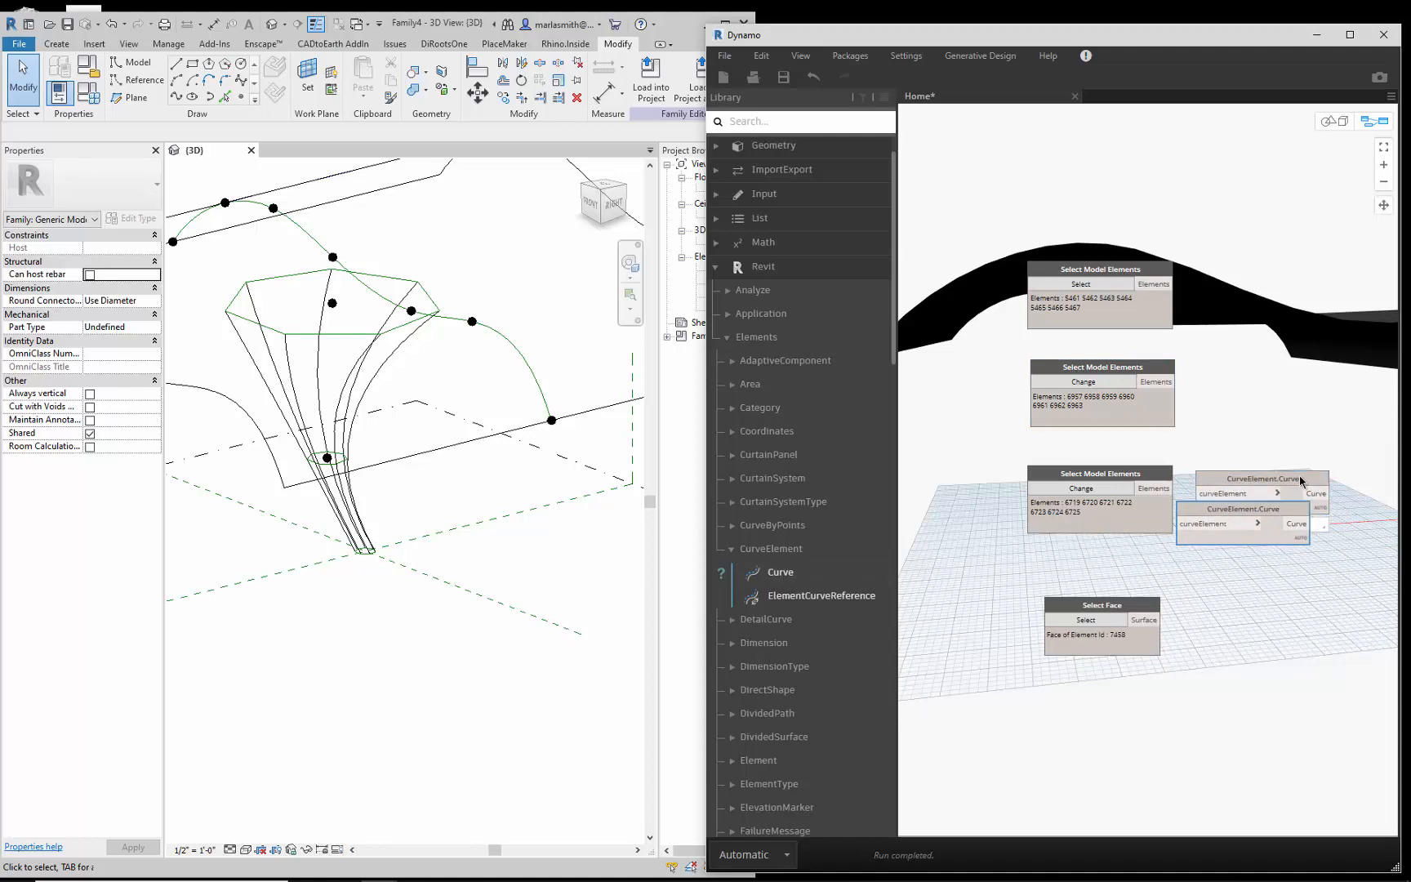
left_click_drag(1301, 482, 1308, 296)
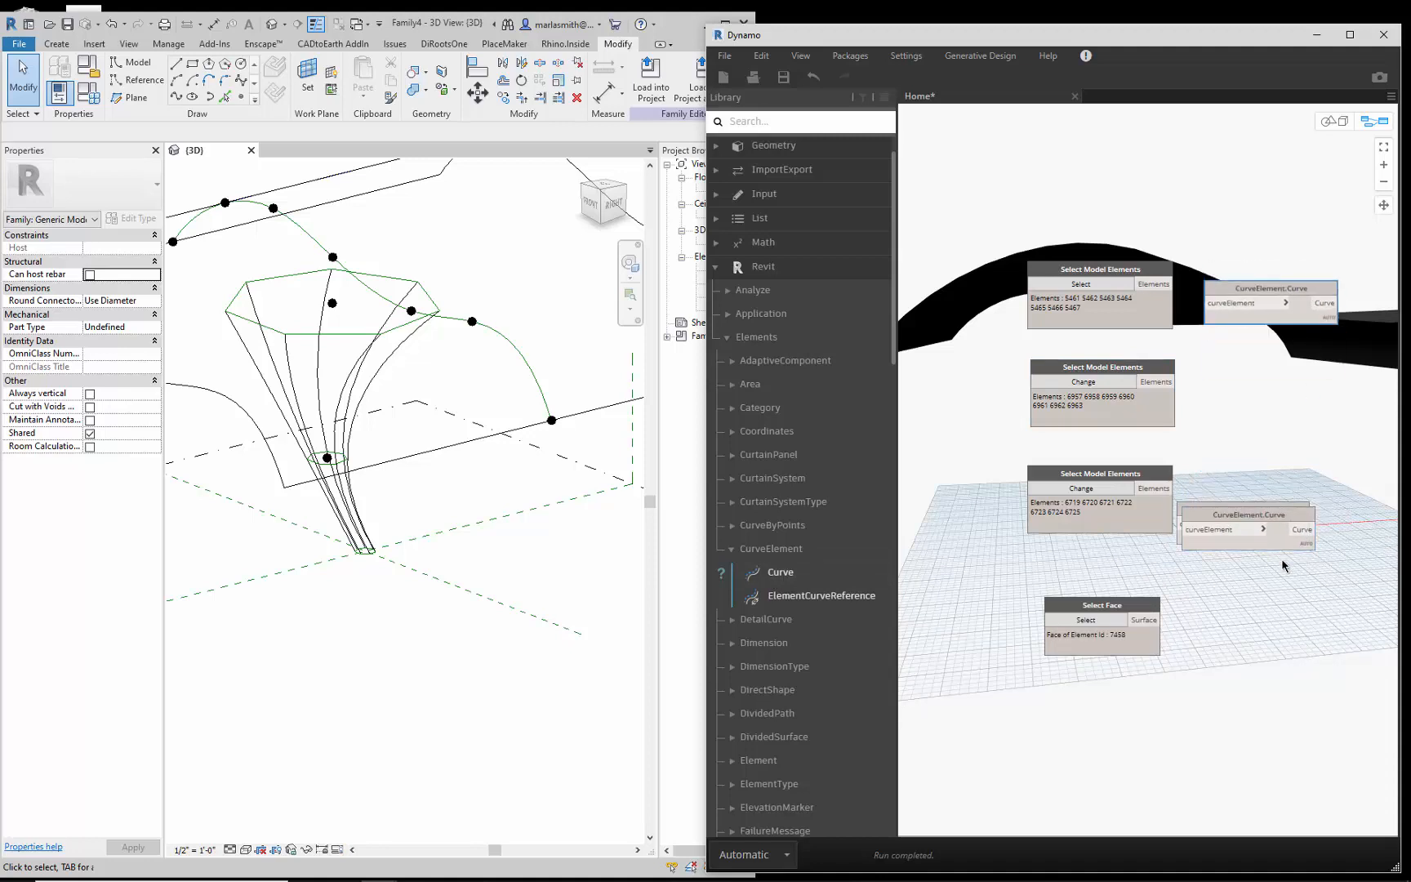
left_click_drag(1282, 527, 1319, 398)
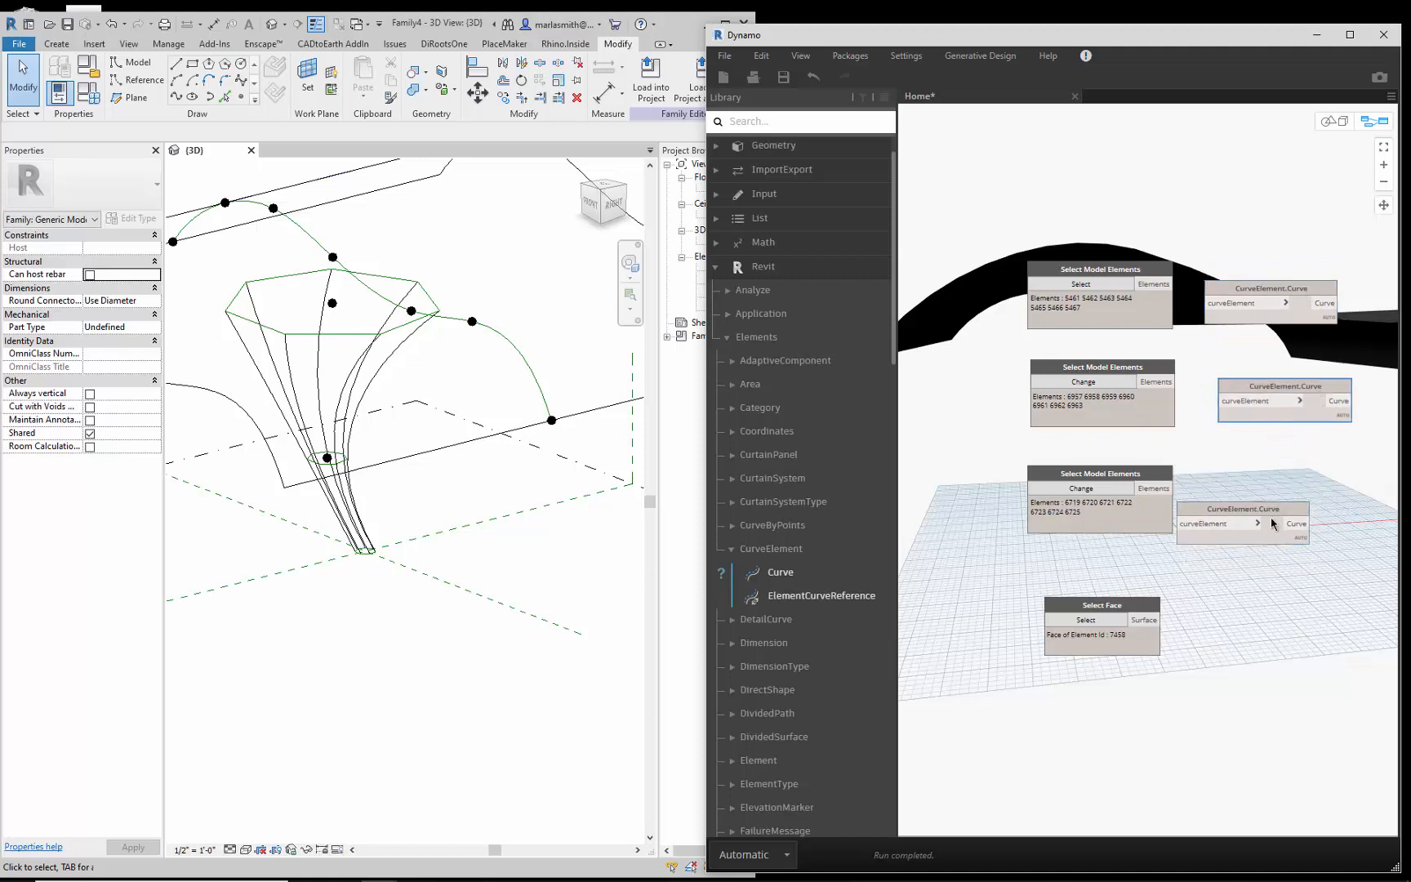
left_click_drag(1275, 516, 1324, 491)
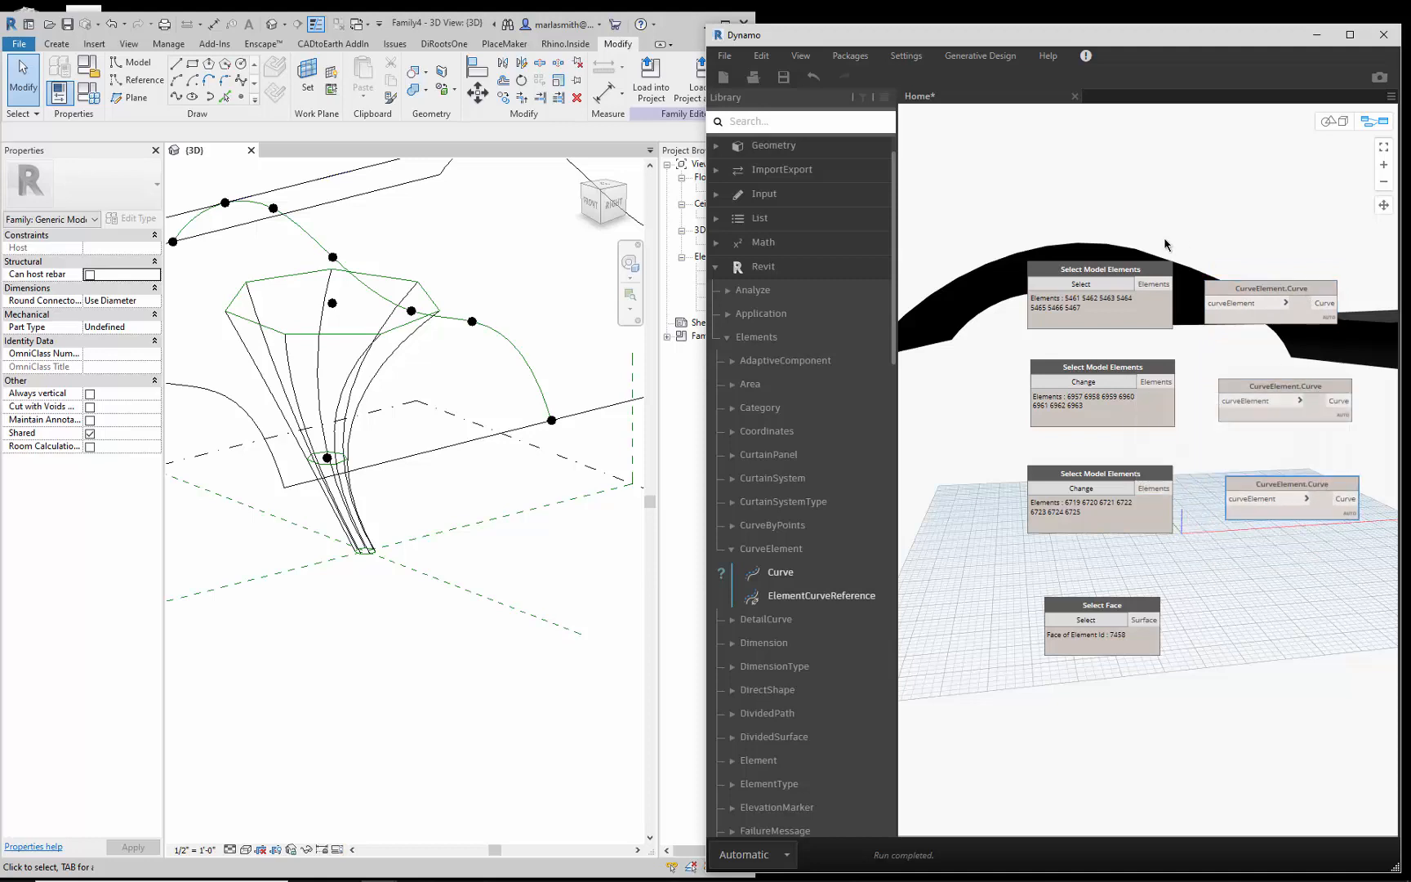
Connect the Elements output of each Select Model Elements node to the curveElement input of its neighbouring CurveElement.Curve node
left_click_drag(1154, 290, 1212, 303)
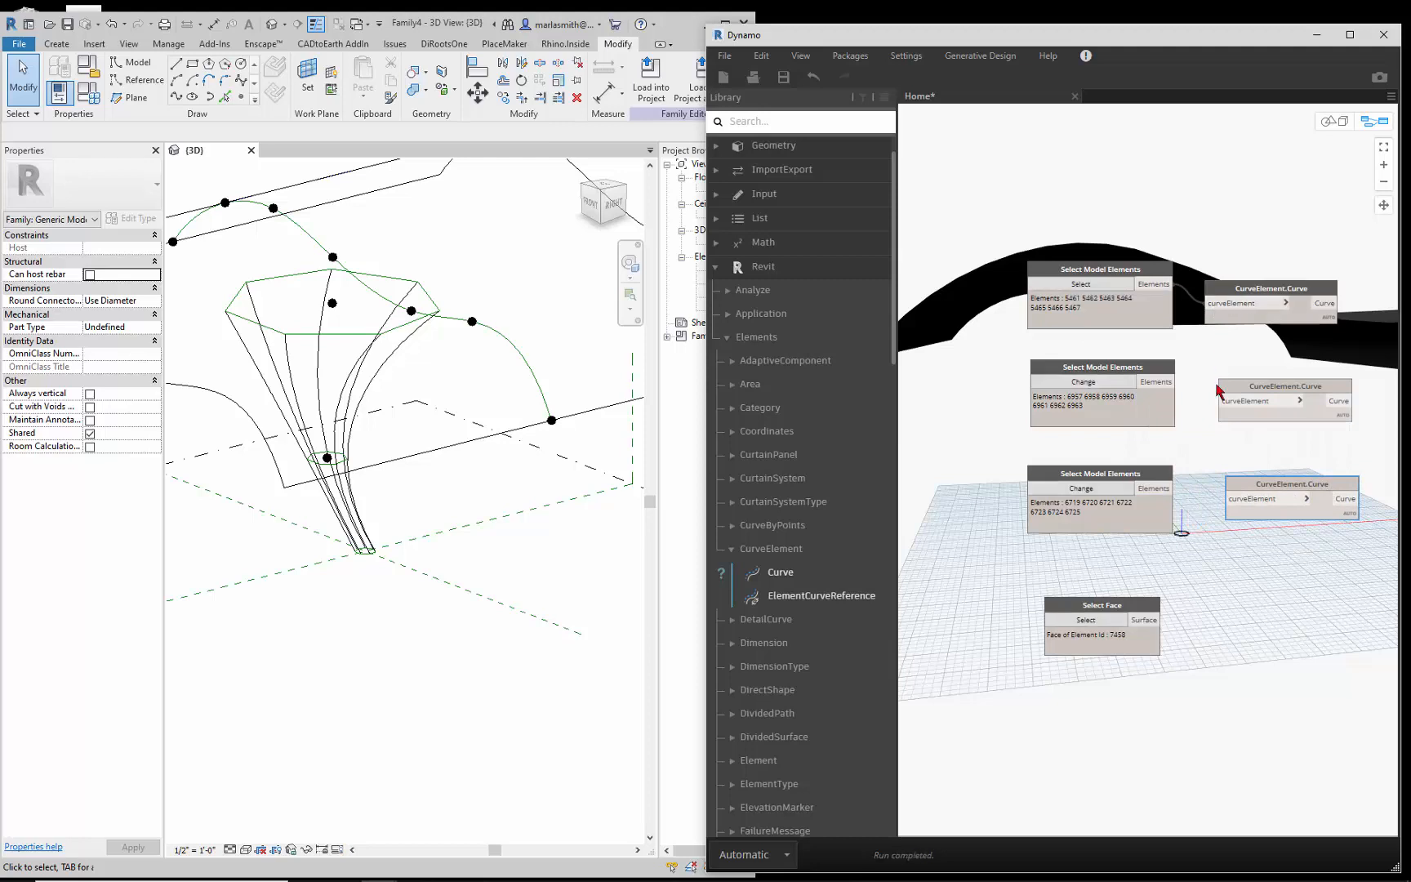
left_click_drag(1167, 383, 1222, 401)
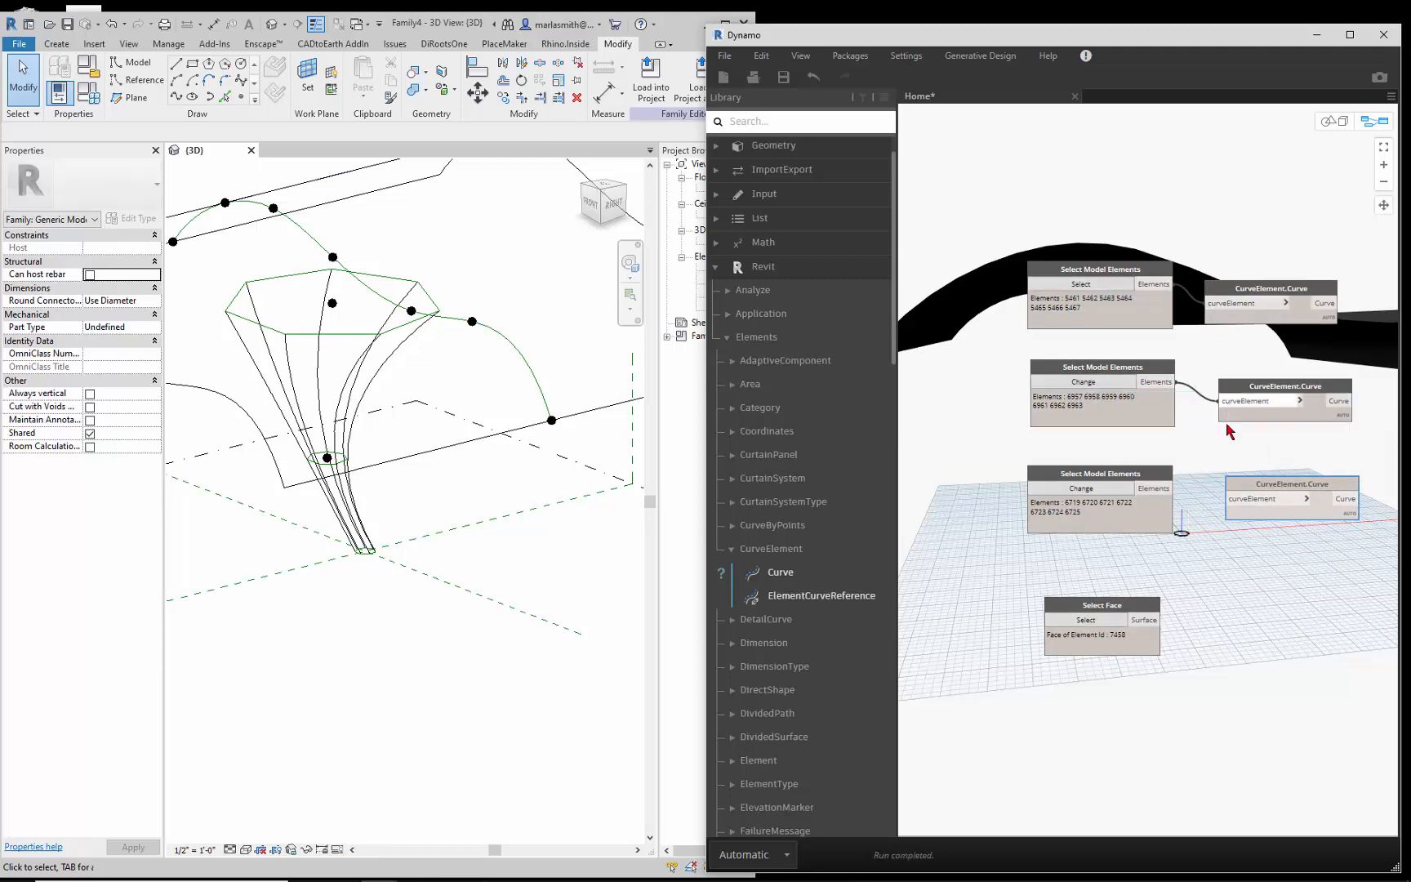
left_click_drag(1154, 489, 1243, 497)
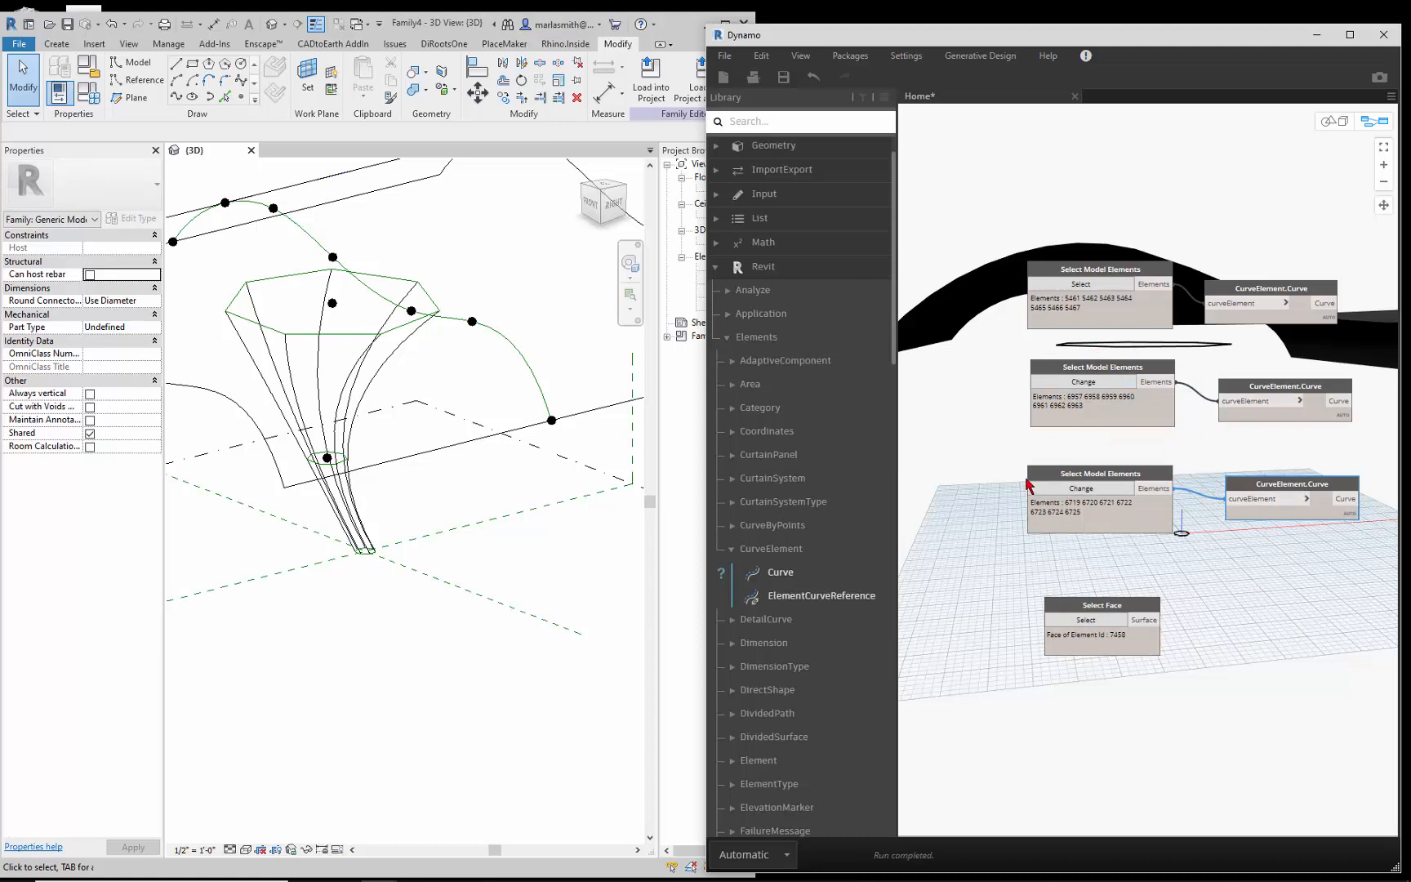
Add a PolyCurve.ByJoinedCurves node beside the third CurveElement.Curve node and connect that node's Curve output to its curves input
scroll(1313, 467, "down", 4)
scroll(1282, 456, "up", 2)
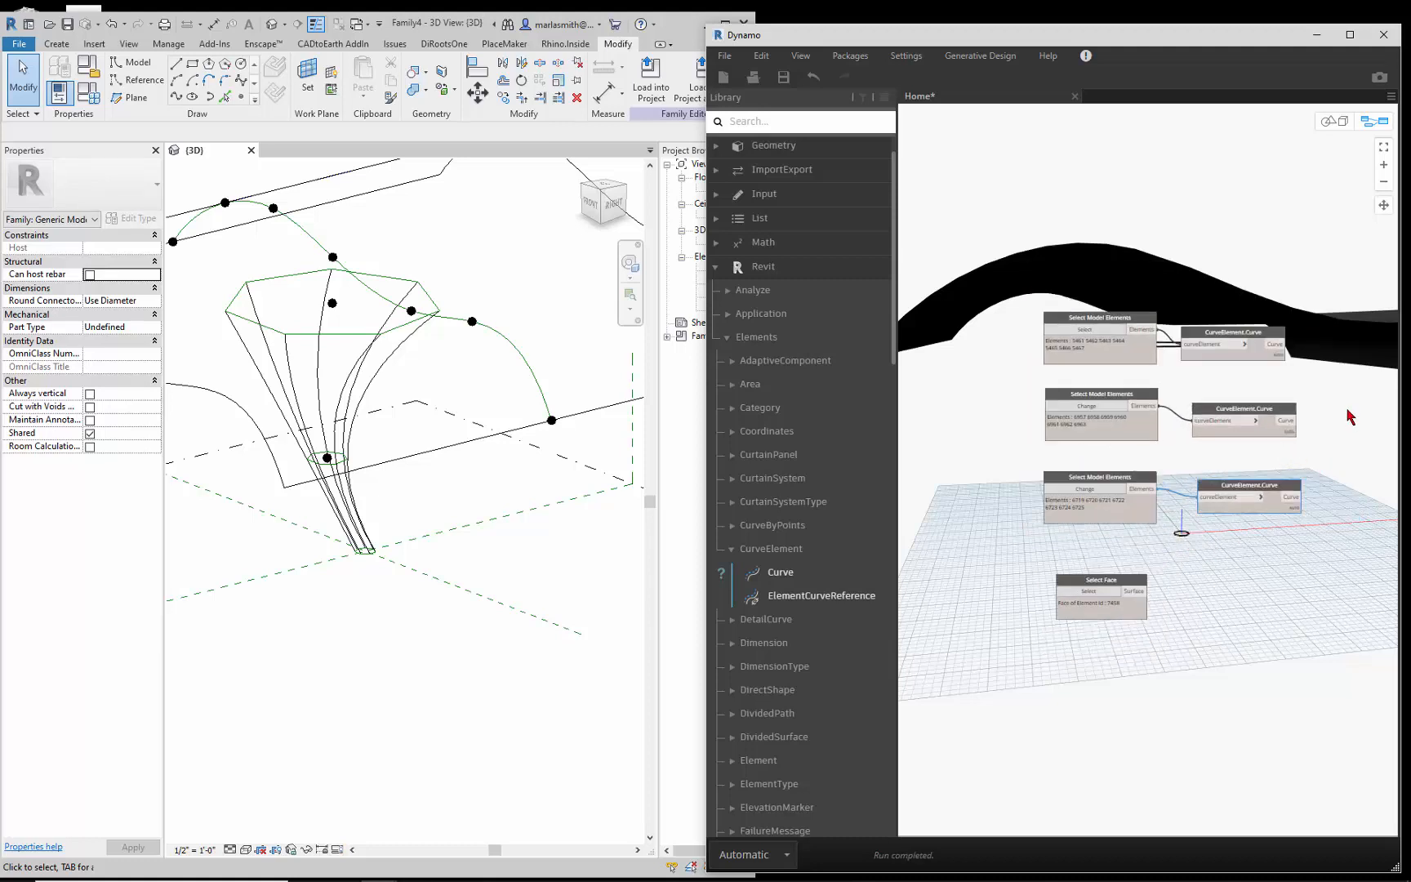
scroll(1350, 417, "up", 2)
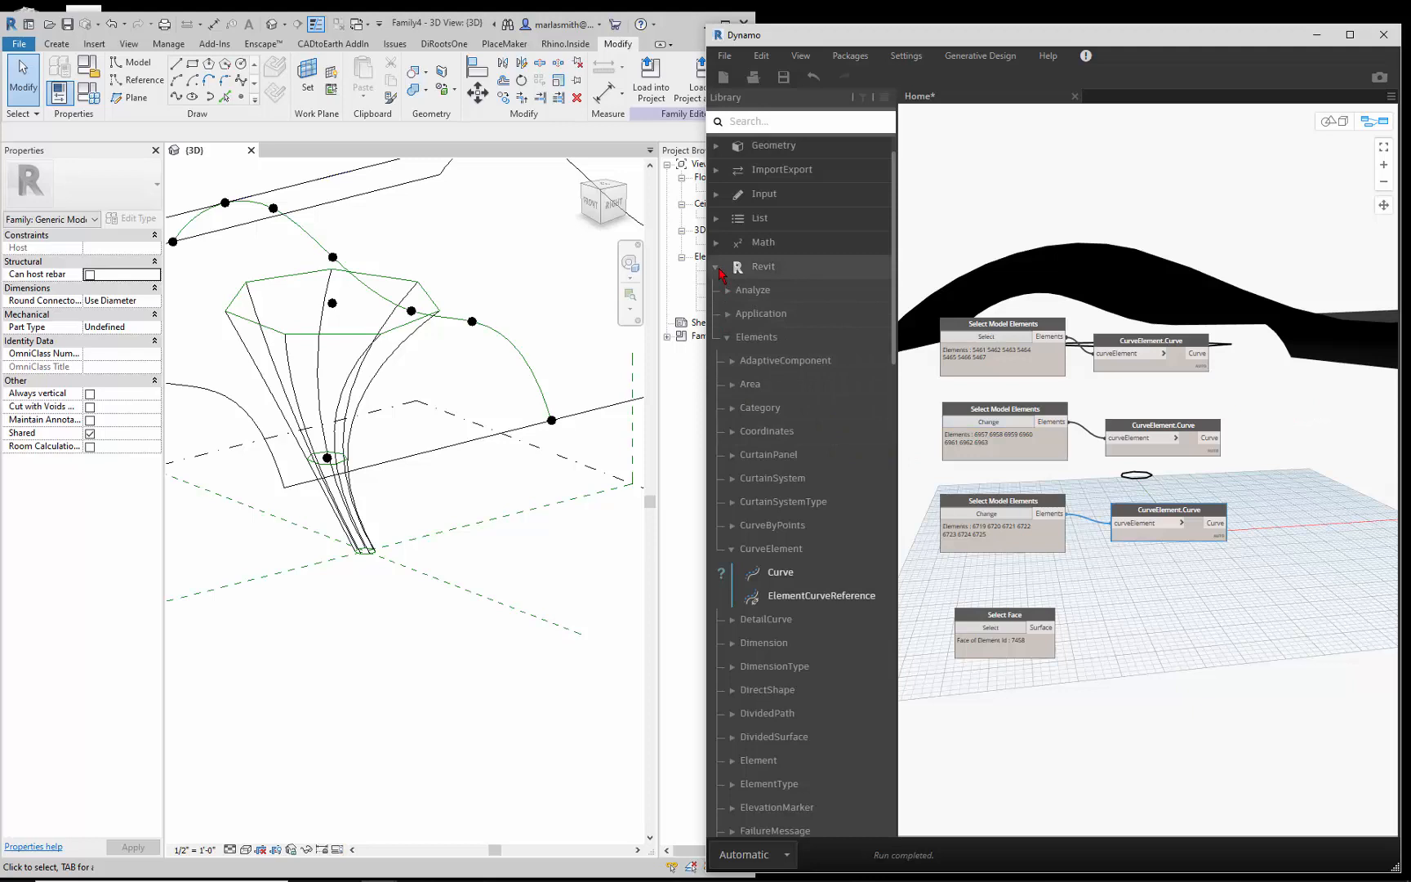
left_click(716, 268)
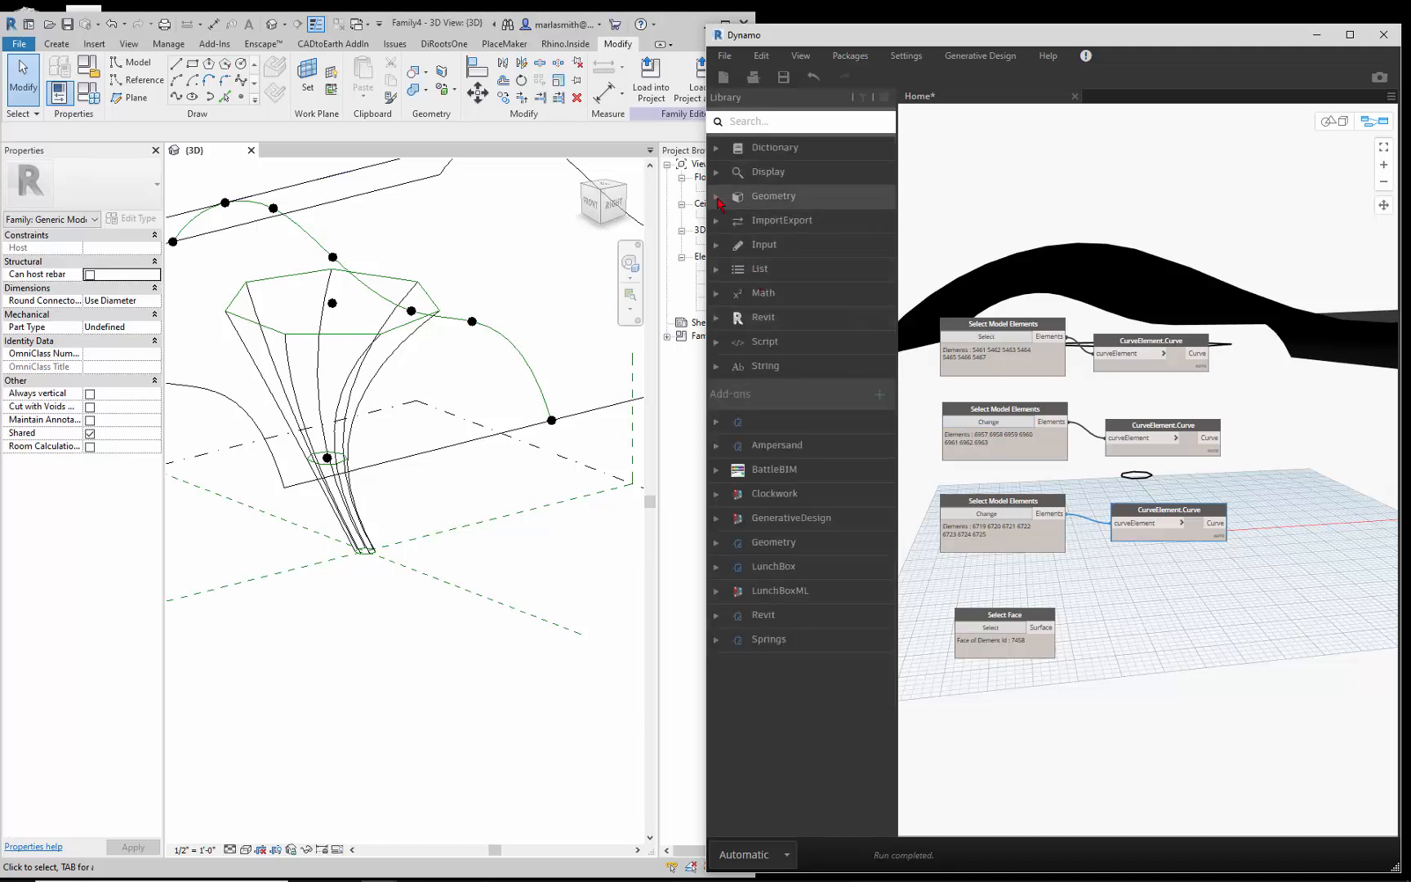
left_click(717, 197)
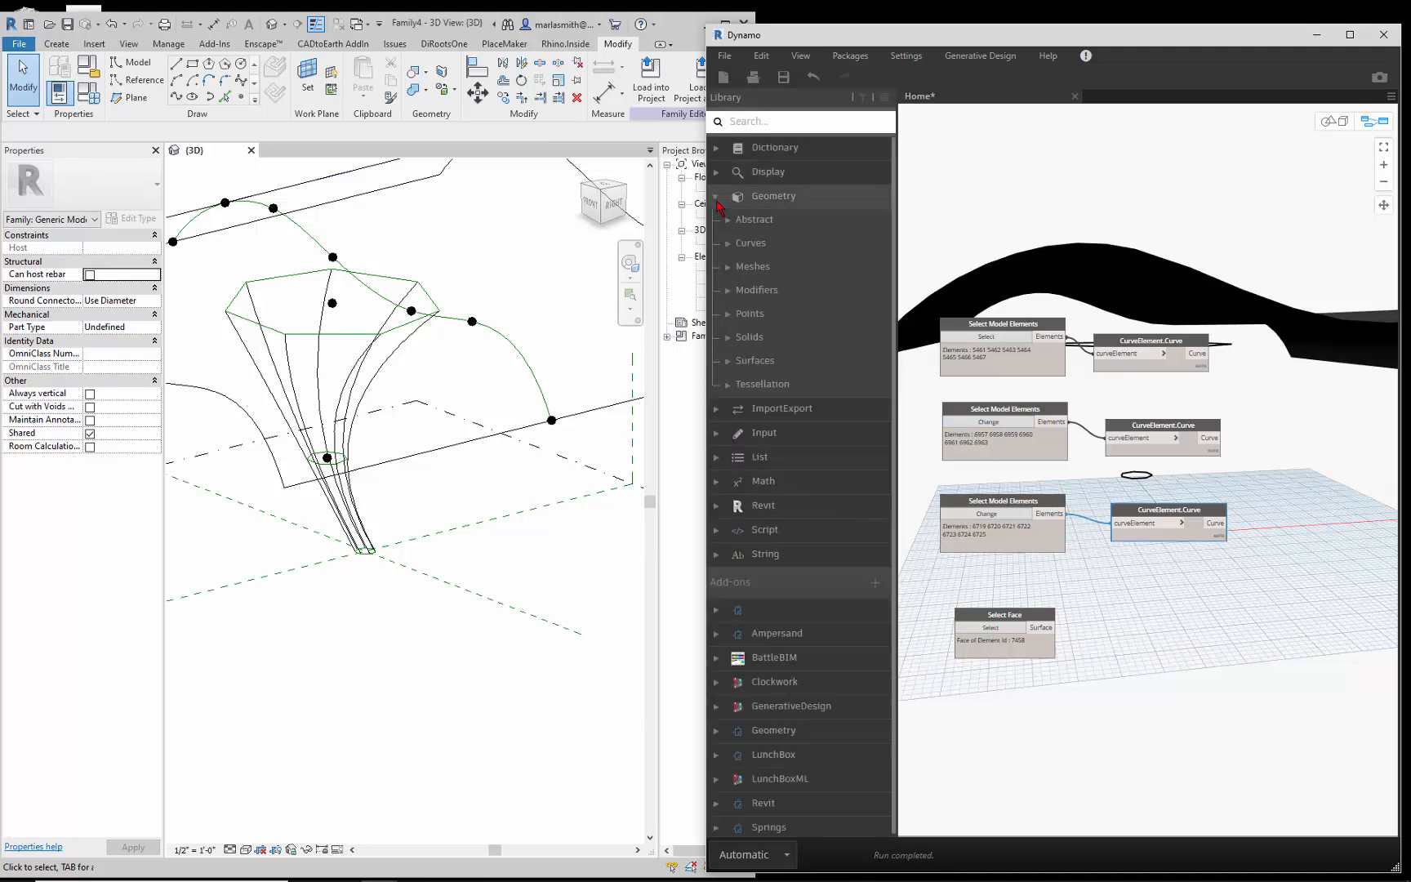
left_click(727, 244)
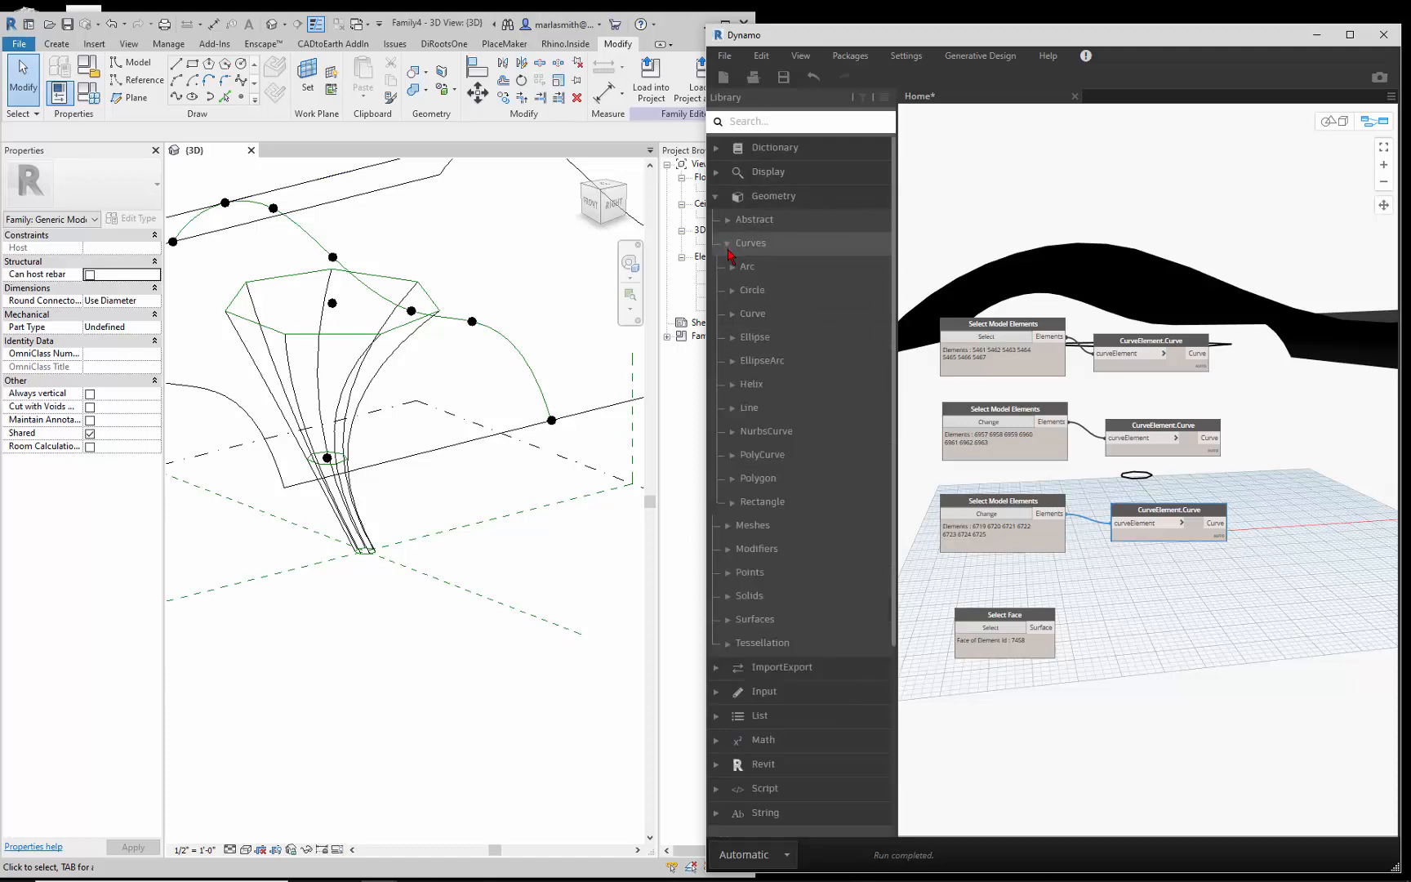
left_click(737, 461)
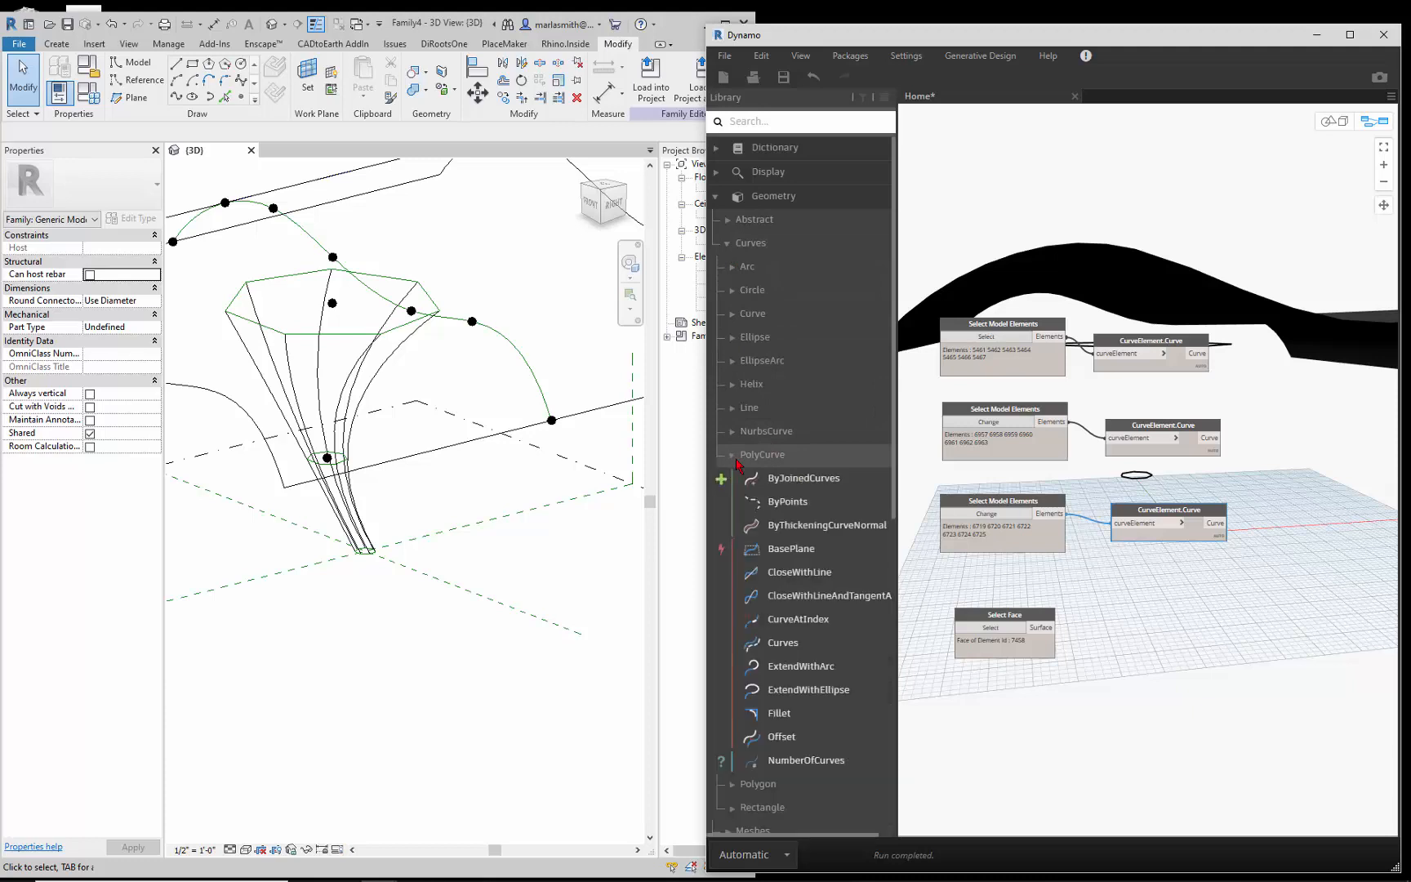
left_click(784, 481)
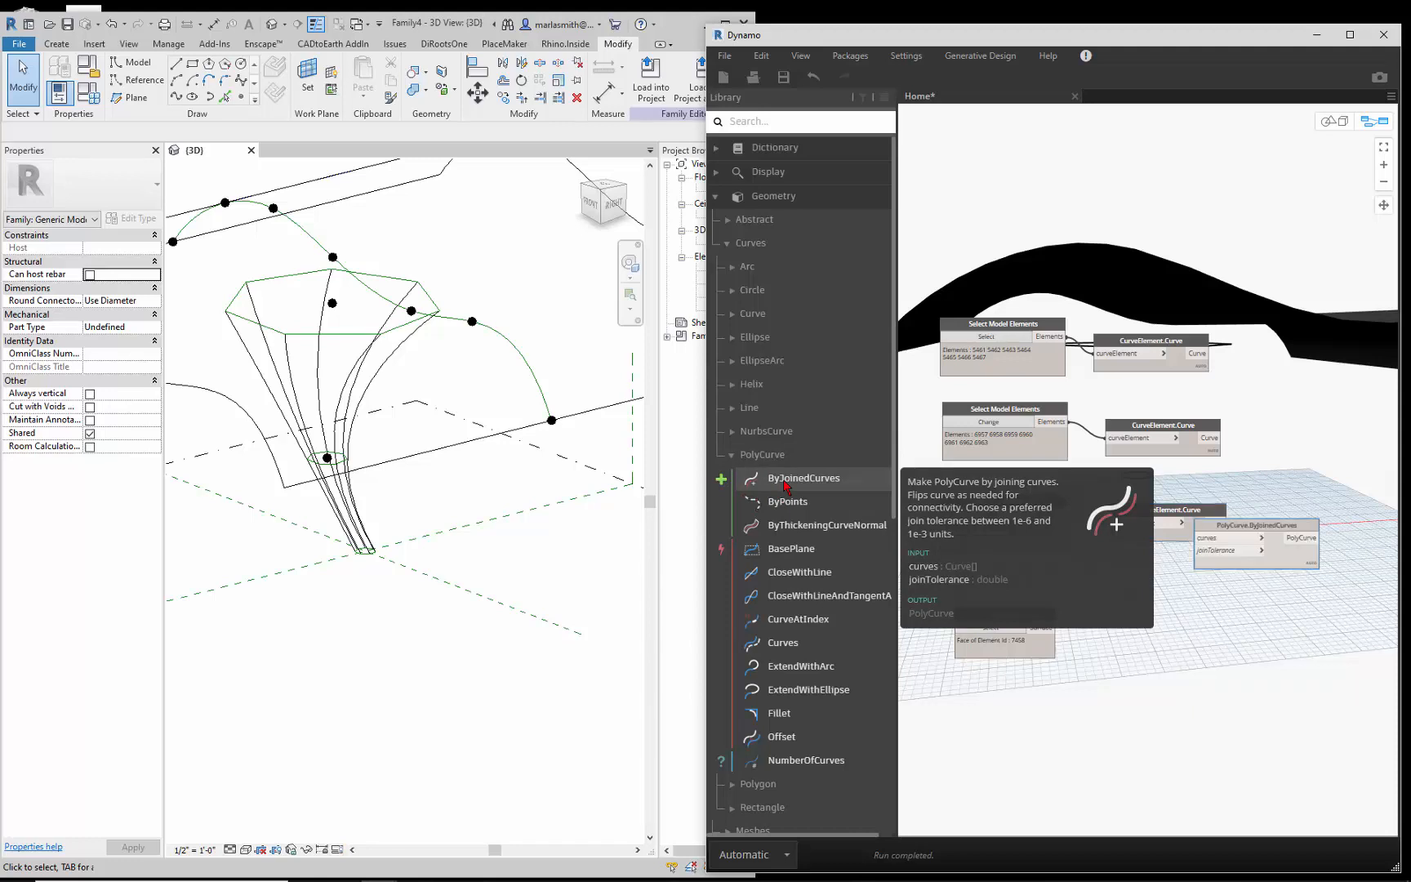
left_click_drag(1278, 531, 1346, 504)
left_click(1225, 526)
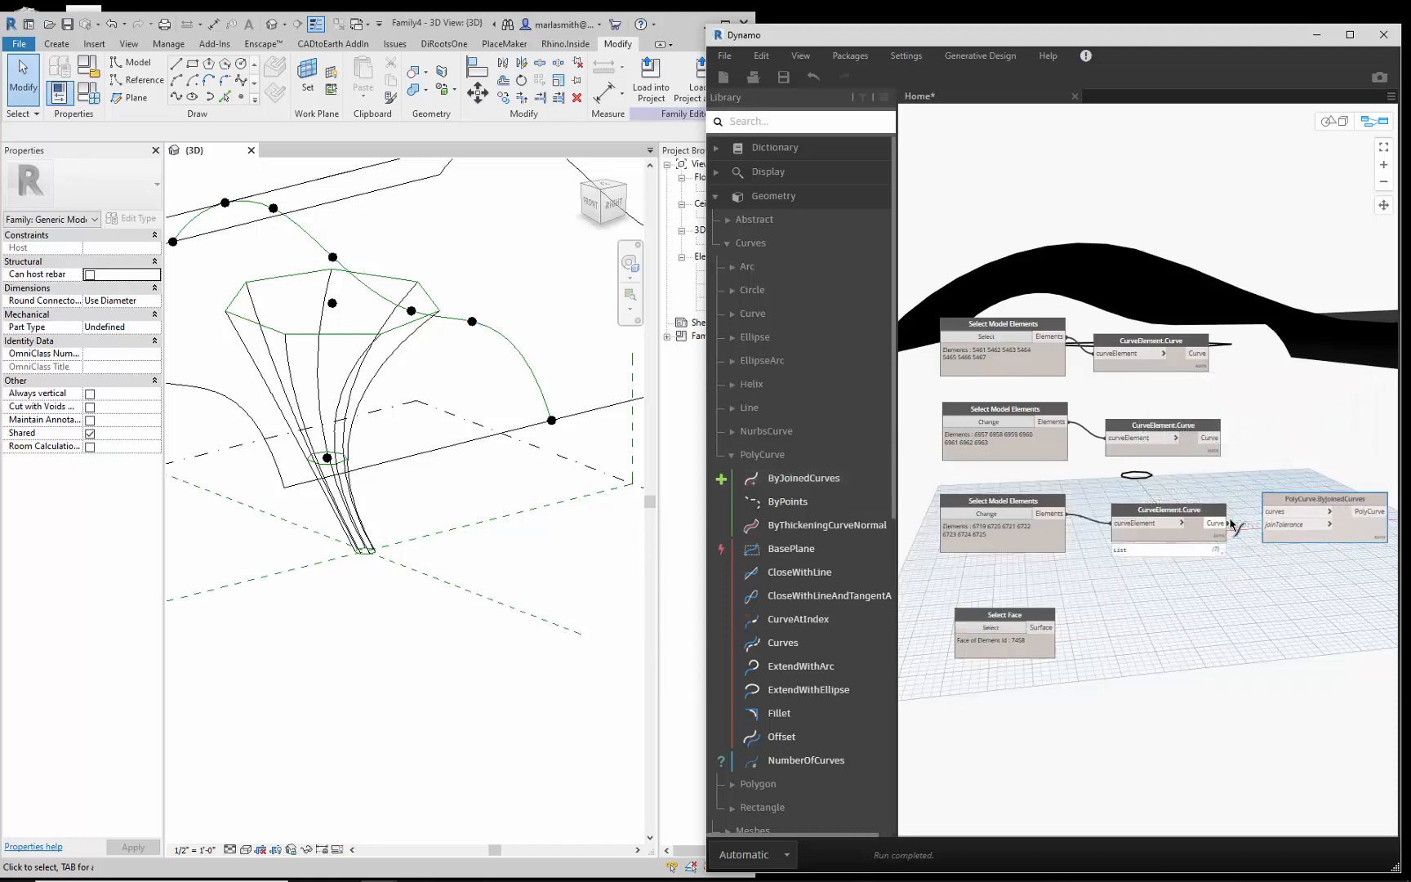
left_click(1274, 512)
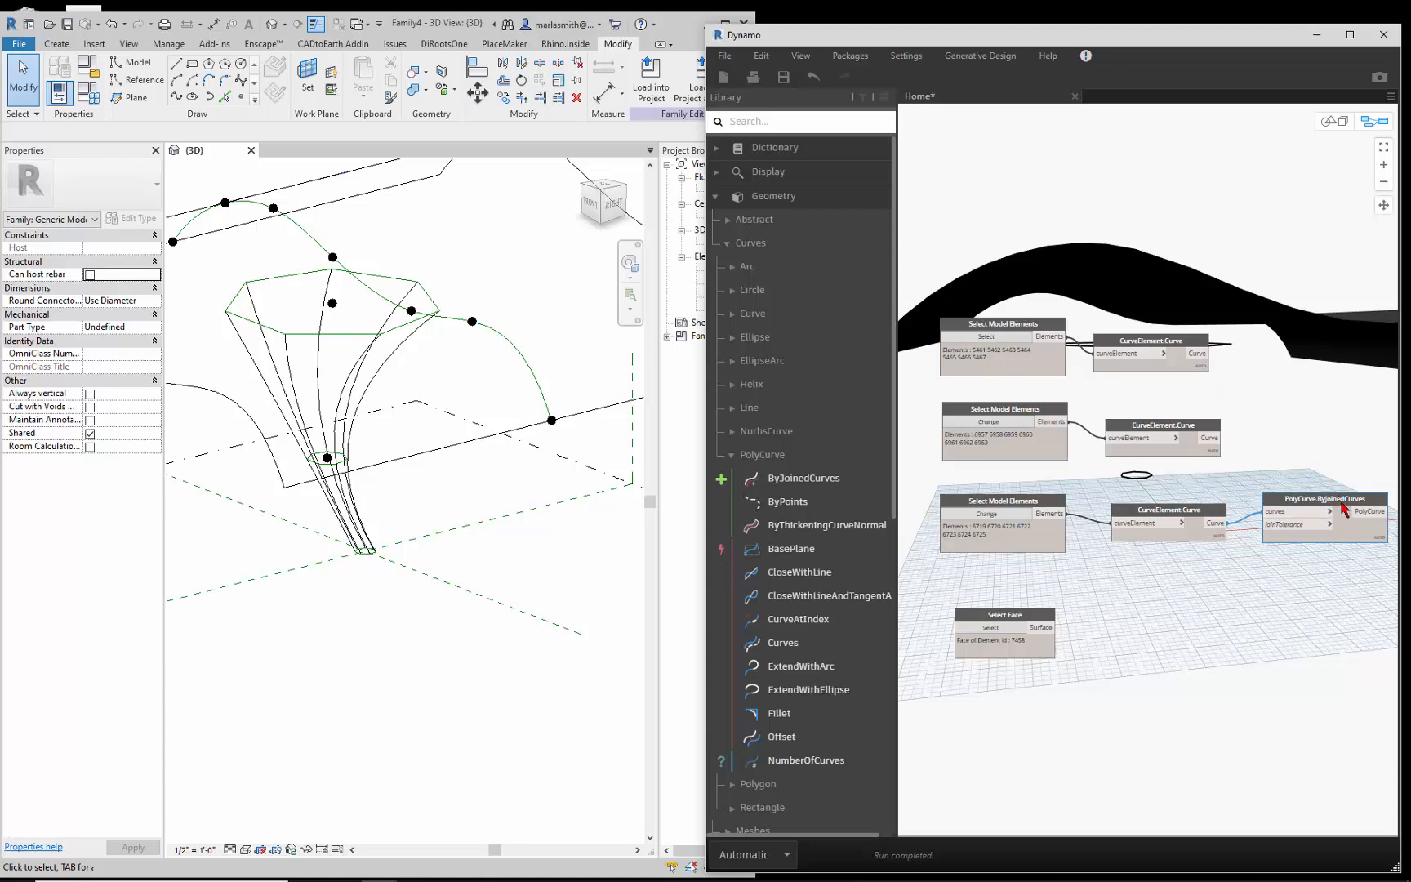
Duplicate the PolyCurve.ByJoinedCurves node twice and feed the copies' curves inputs from the first and second CurveElement.Curve nodes
key("ctrl+v")
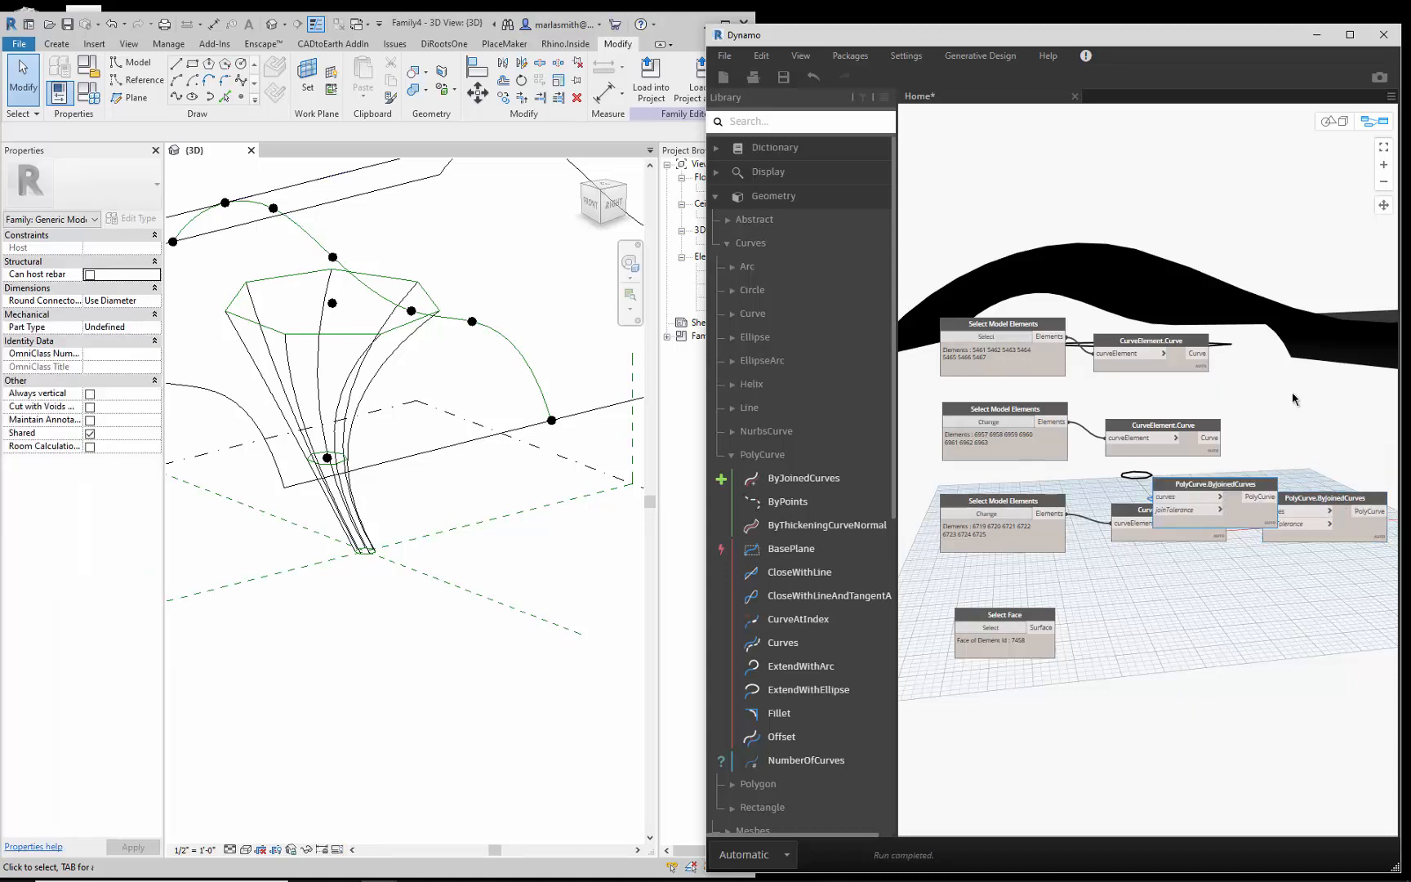
key("ctrl+v")
left_click_drag(1256, 494, 1368, 345)
left_click_drag(1256, 494, 1375, 422)
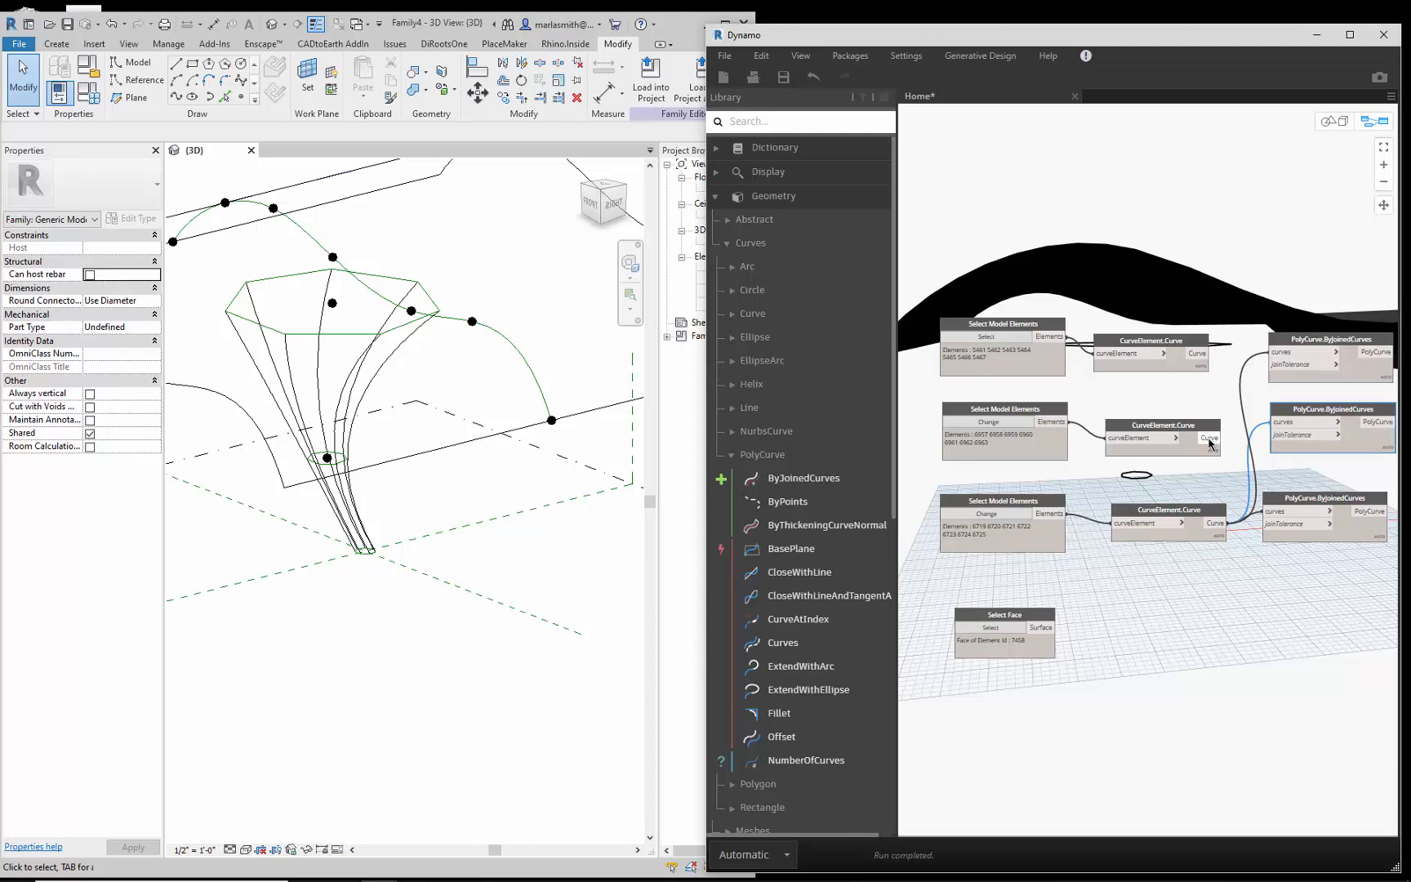
left_click_drag(1216, 439, 1275, 422)
left_click_drag(1225, 344, 1274, 352)
Add a Watch node below the PolyCurve.ByJoinedCurves nodes and connect the third CurveElement.Curve node's Curve output to it
scroll(1082, 334, "down", 2)
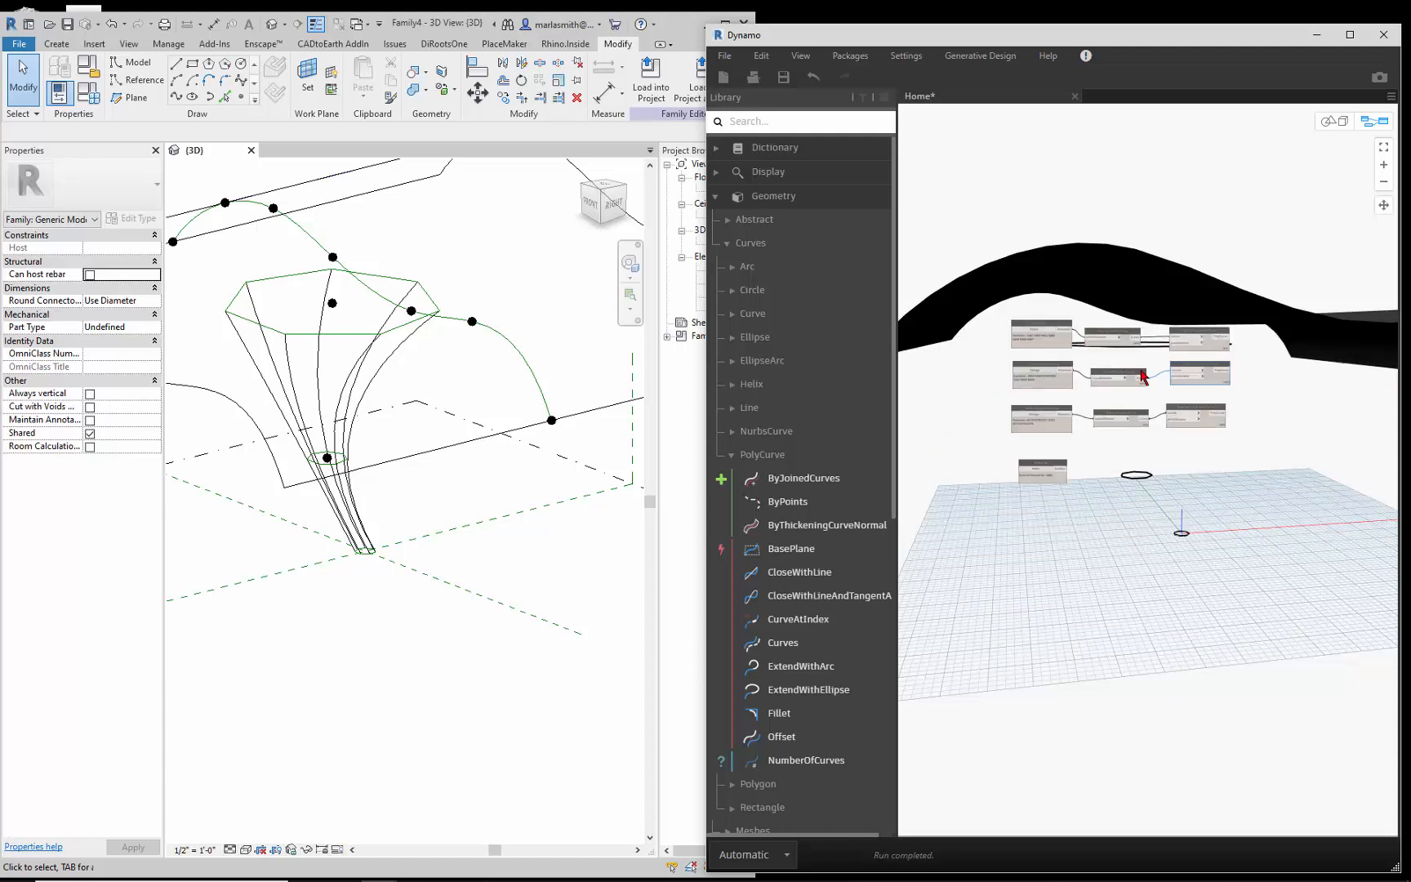
scroll(1095, 409, "down", 2)
right_click(1130, 560)
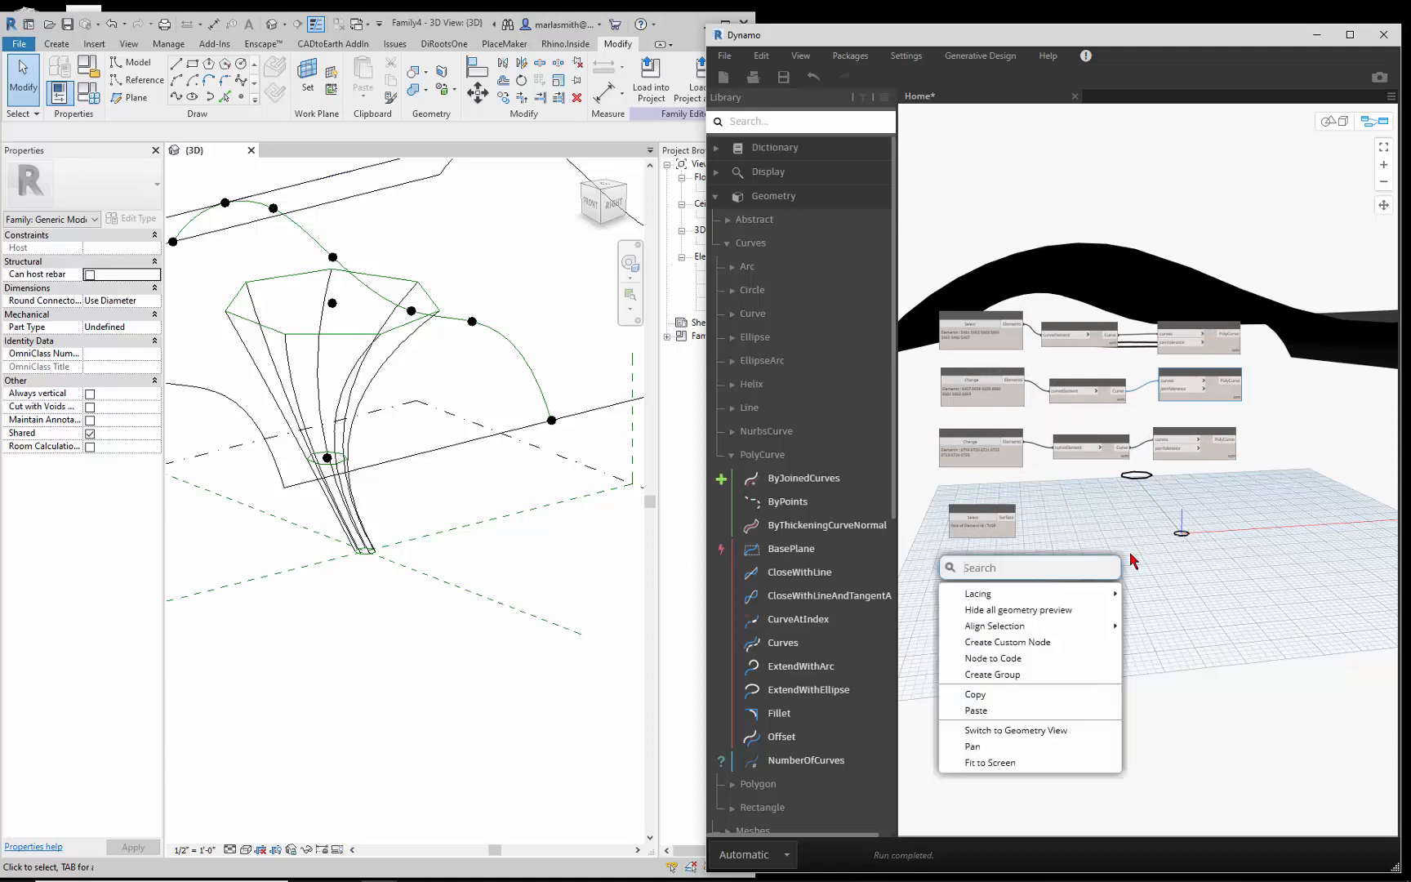
type("watch")
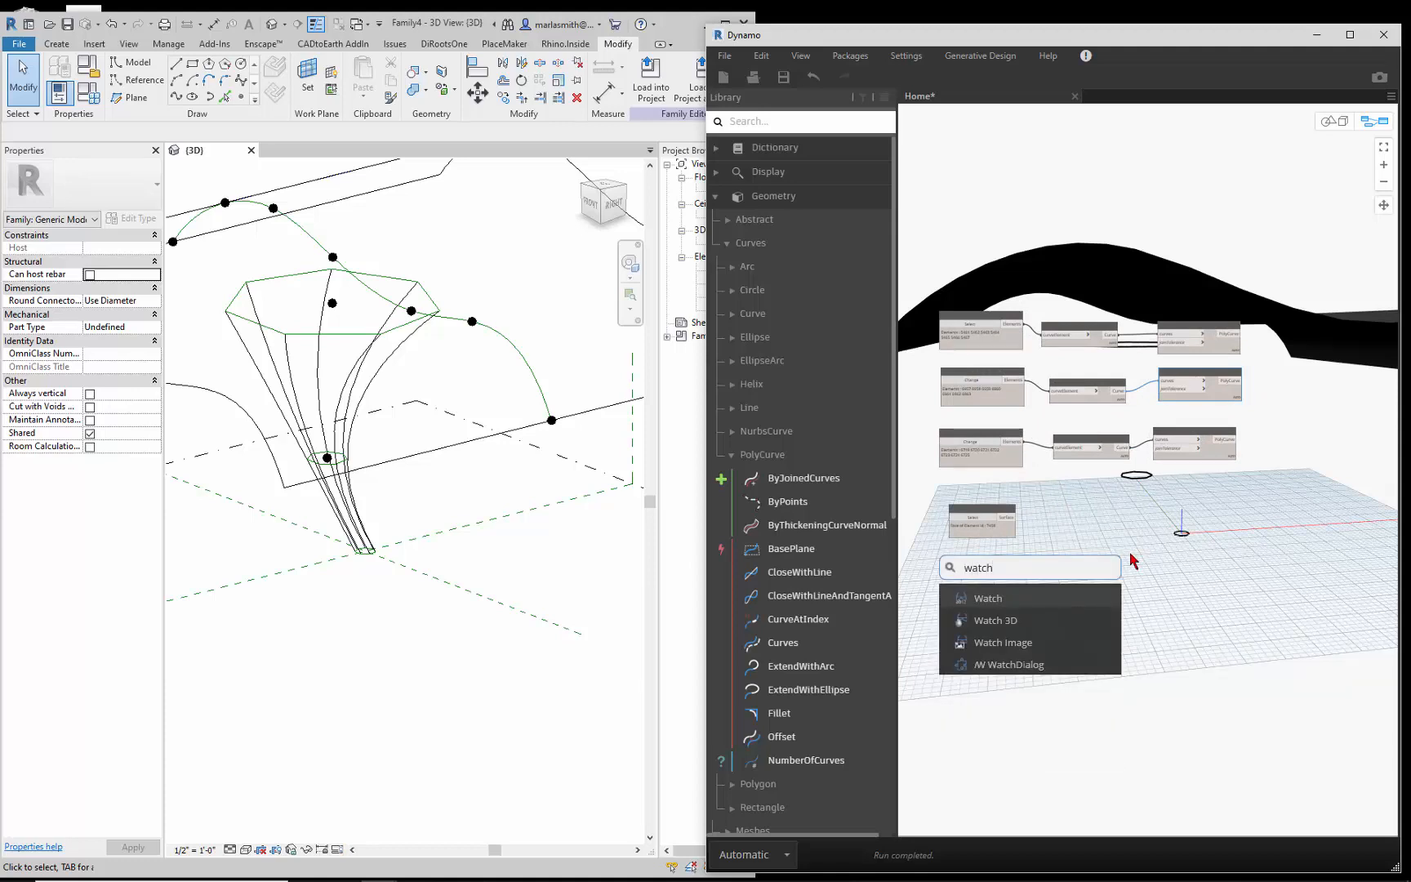
key("Return")
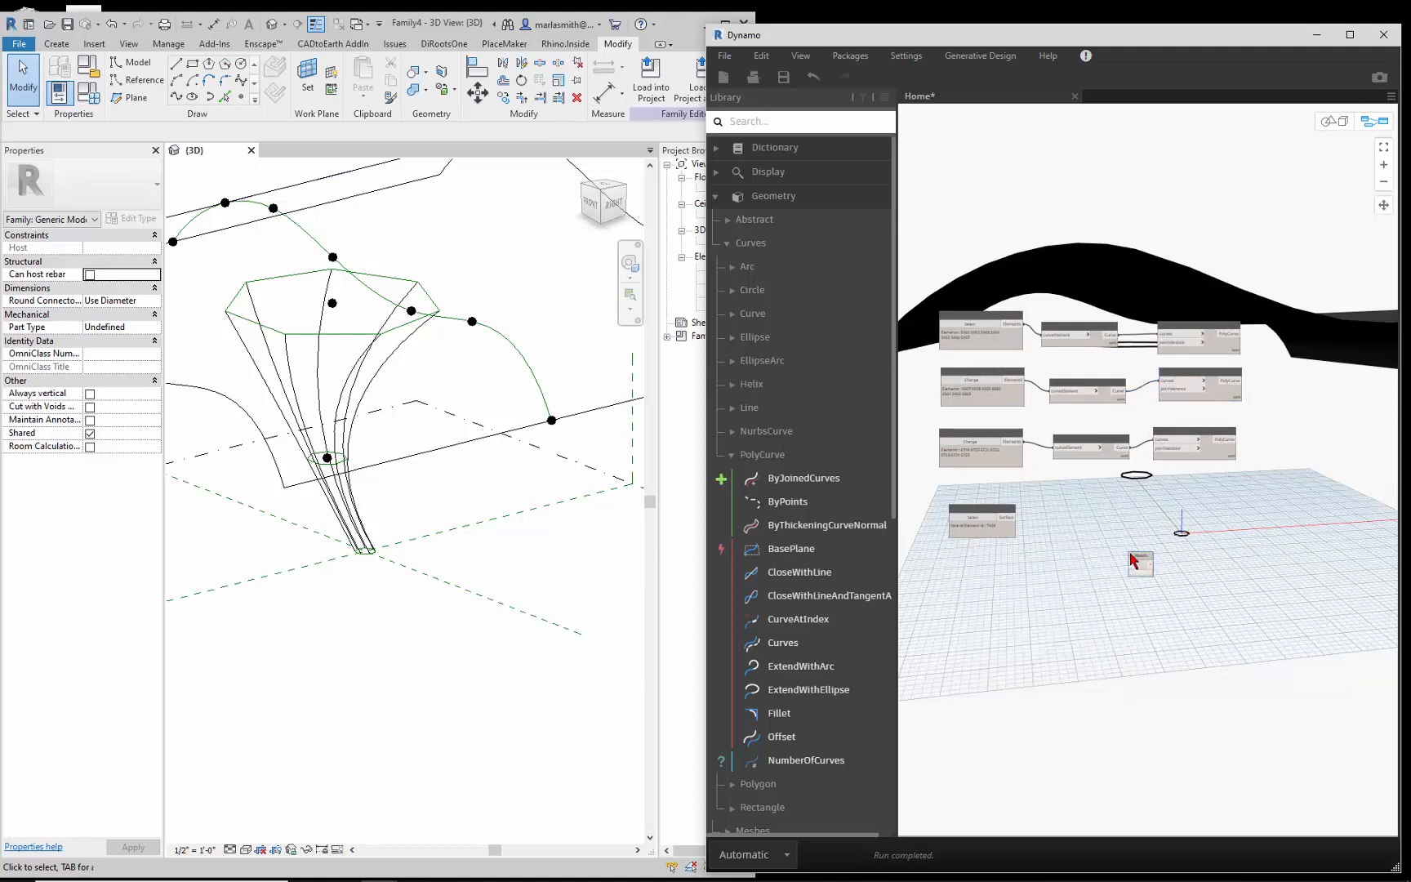
scroll(1154, 566, "up", 2)
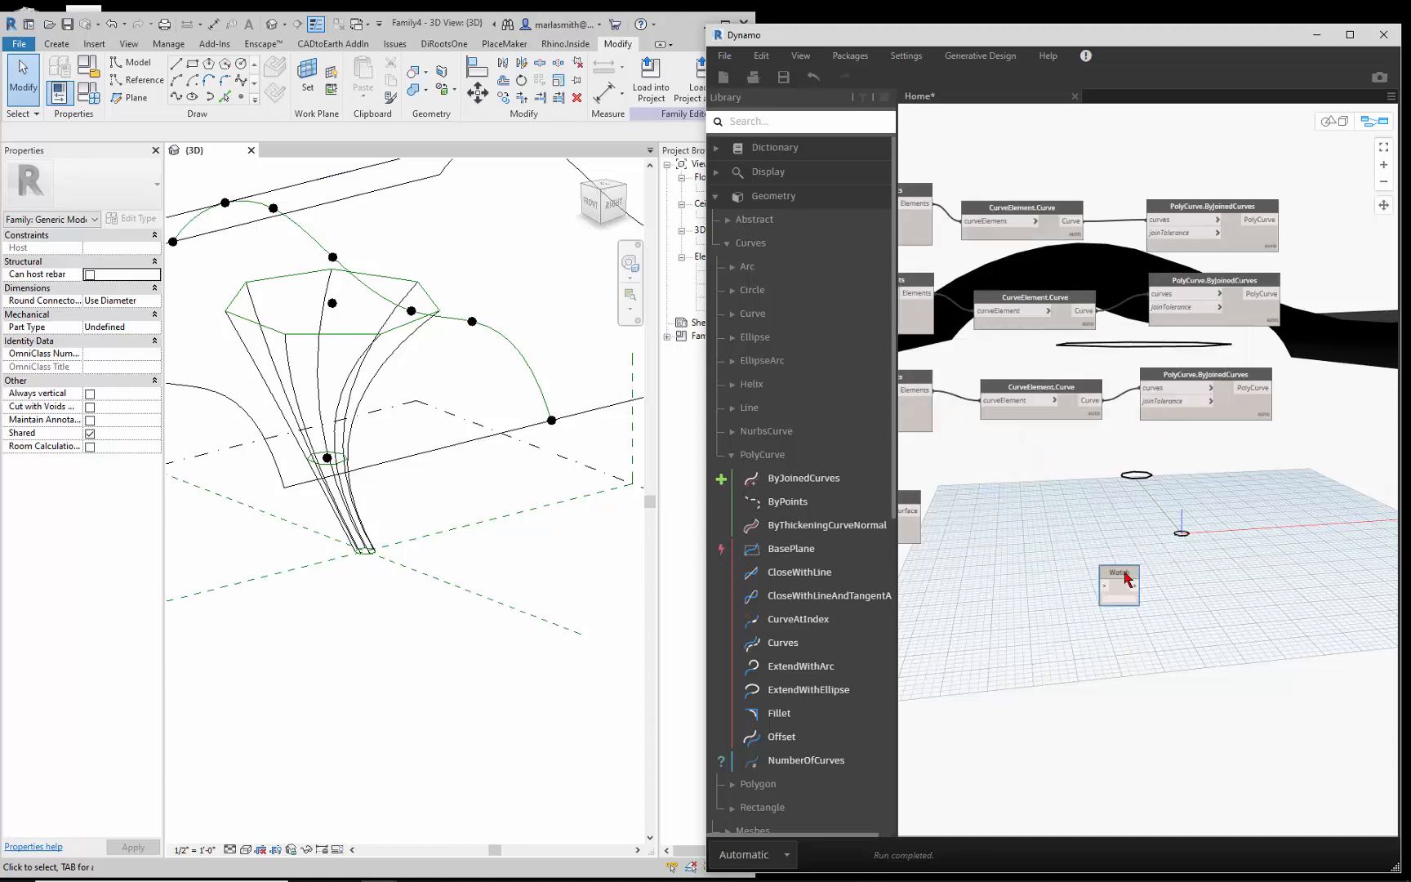
left_click_drag(1121, 574, 1178, 486)
left_click_drag(1101, 399, 1161, 499)
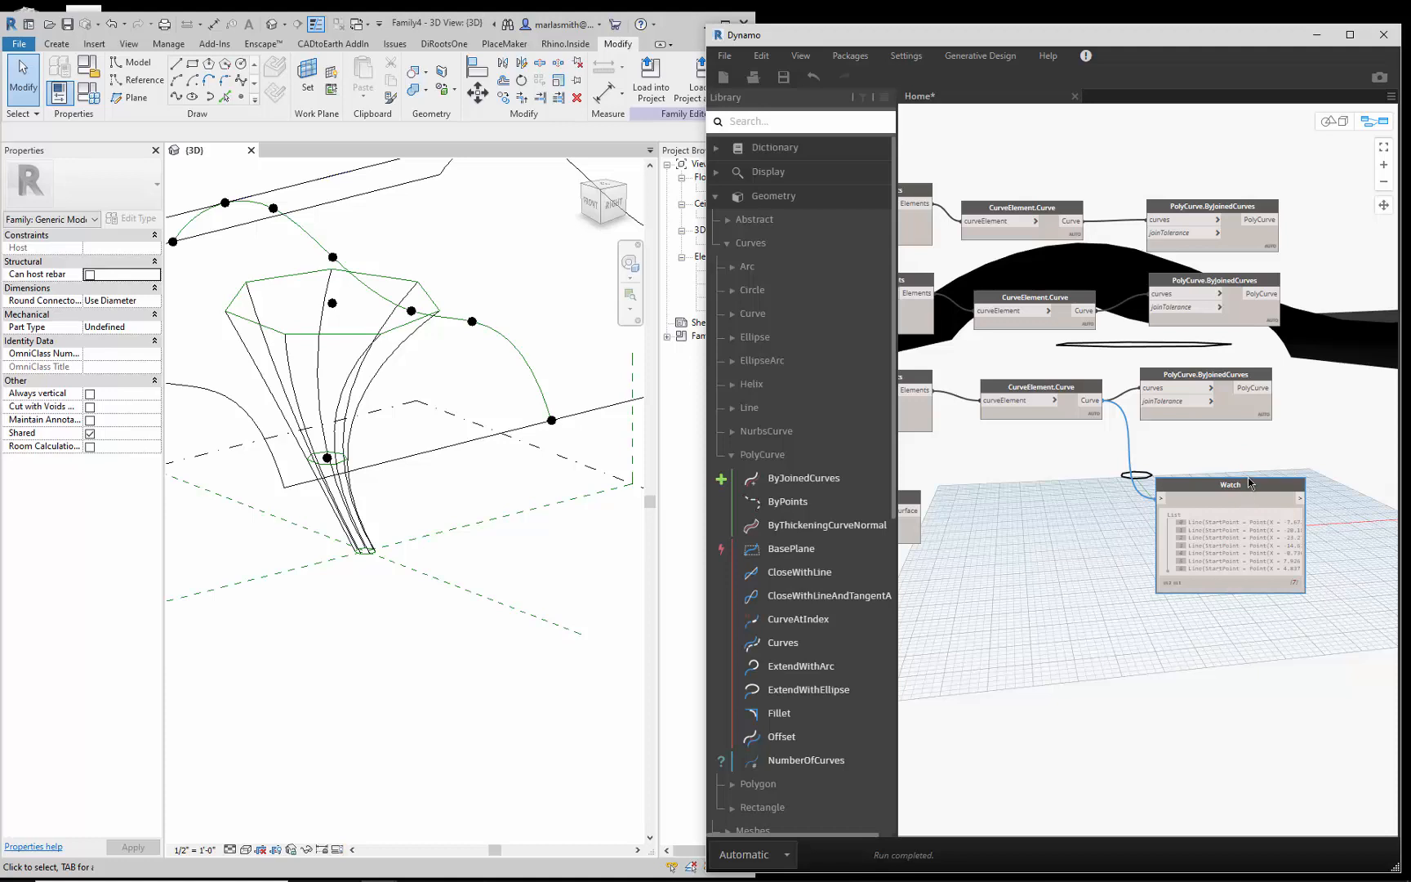
Duplicate the Watch node, place the copy beside it, and connect the third PolyCurve.ByJoinedCurves node's PolyCurve output to the copy
key("ctrl+c")
key("ctrl+v")
scroll(1047, 517, "down", 5)
scroll(1240, 482, "up", 3)
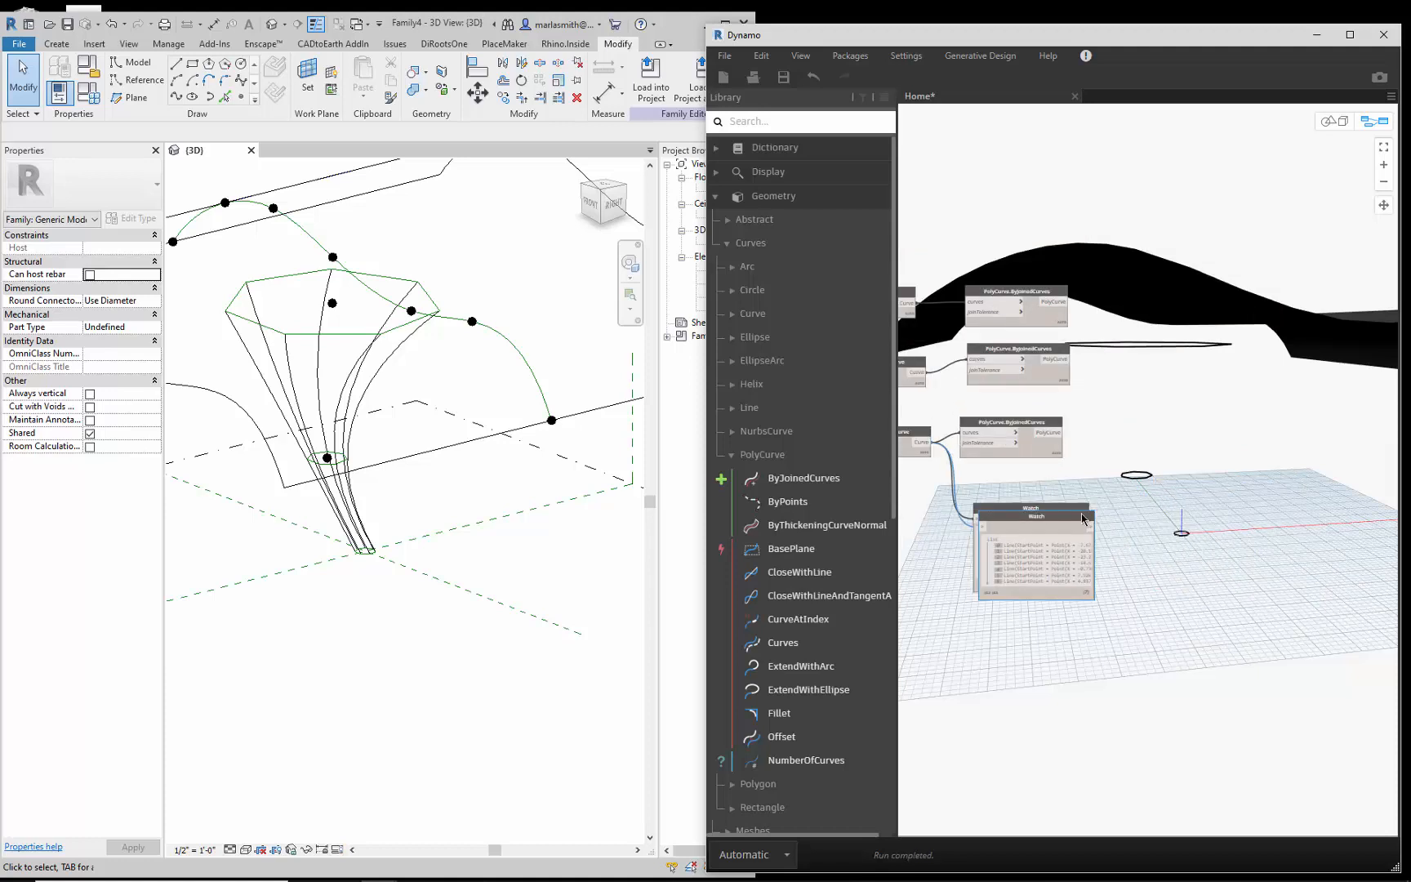
left_click_drag(1083, 518, 1212, 506)
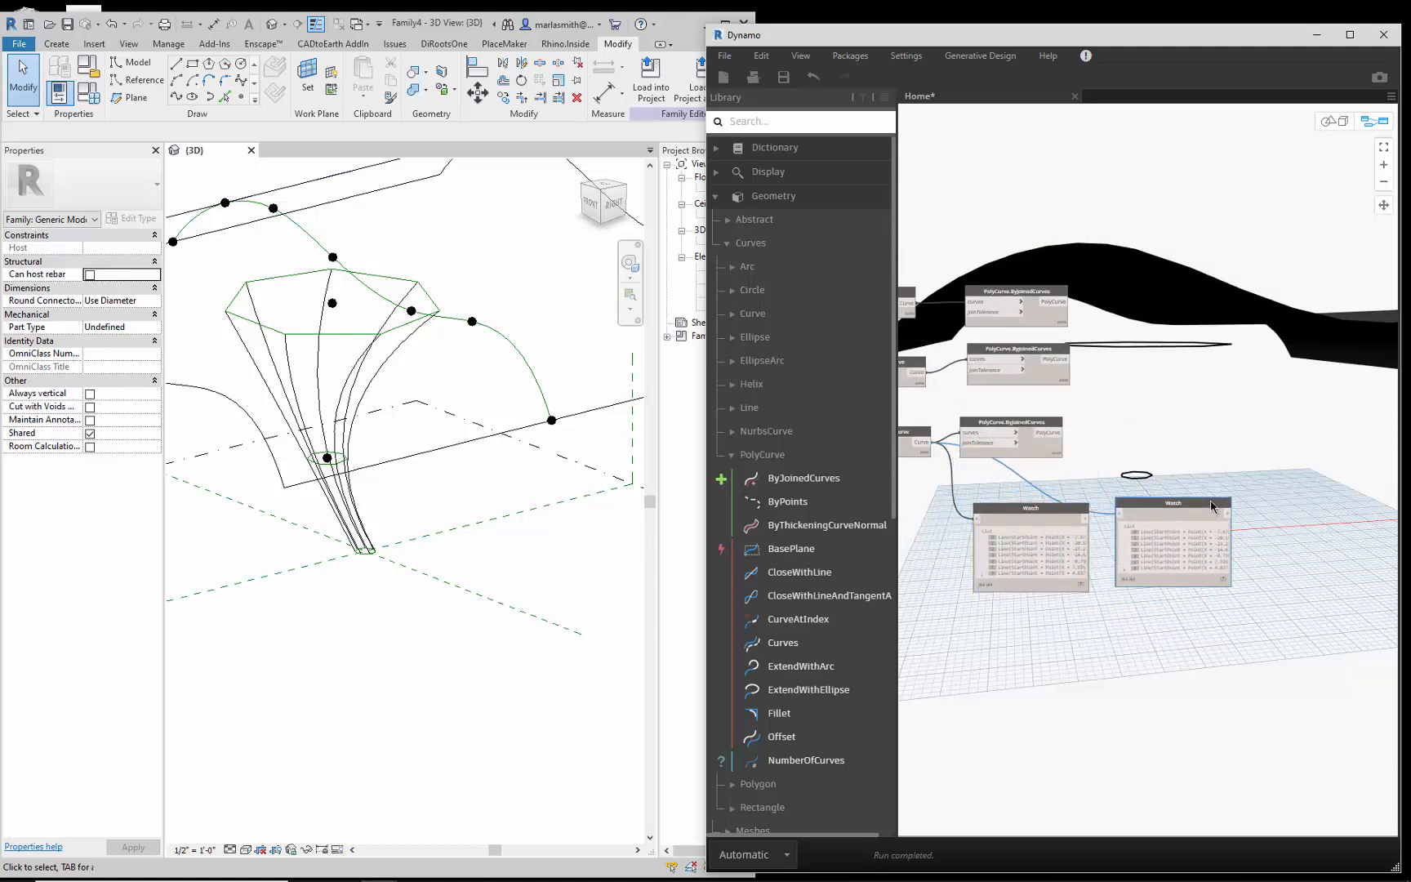
left_click(1064, 432)
left_click(1122, 515)
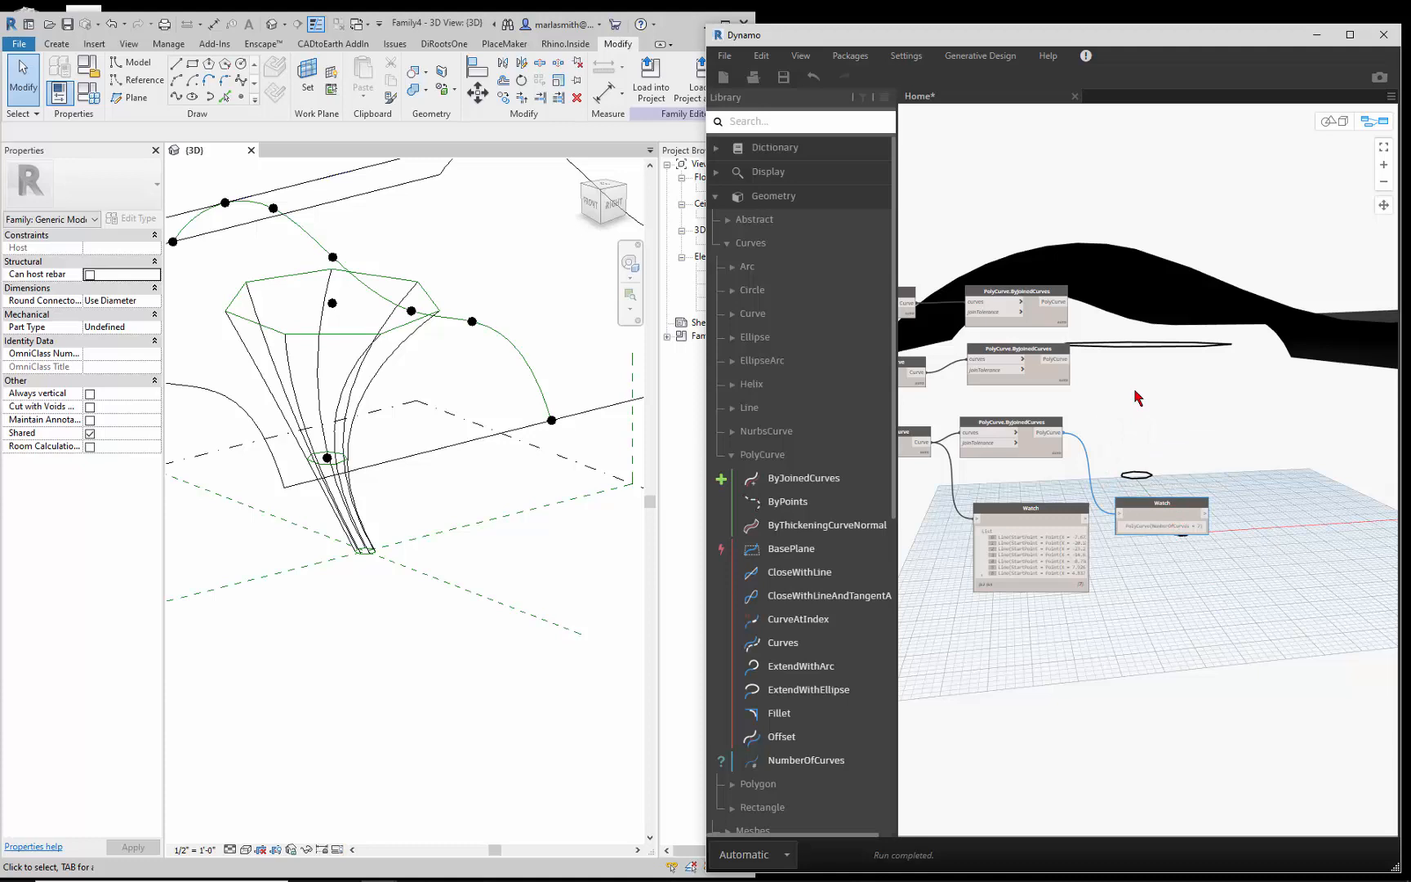
Add a Surface.ByLoft node with the crossSections input and place it beyond the PolyCurve.ByJoinedCurves nodes
right_click(1179, 390)
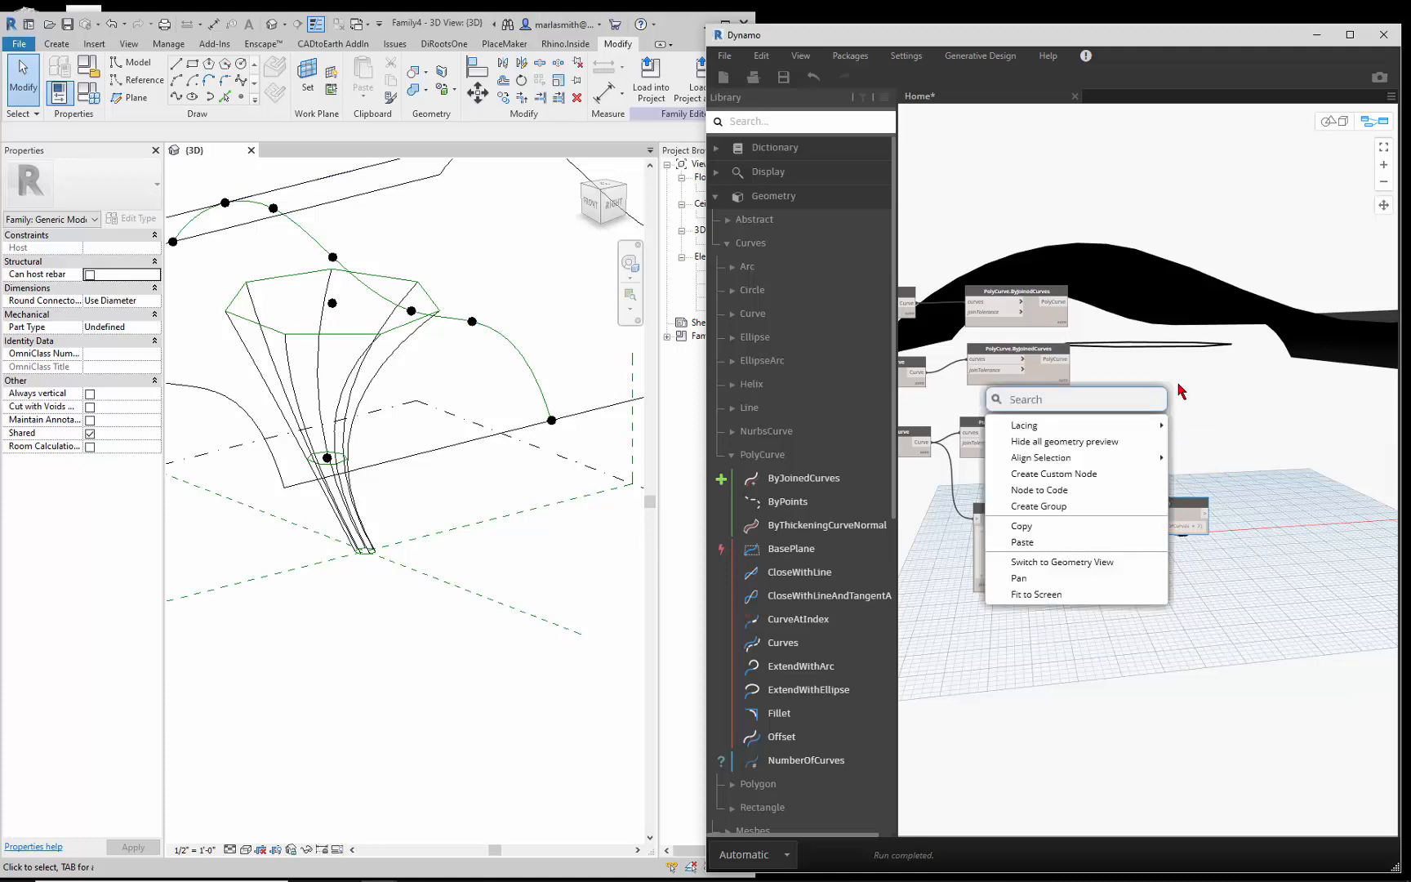
type("loft")
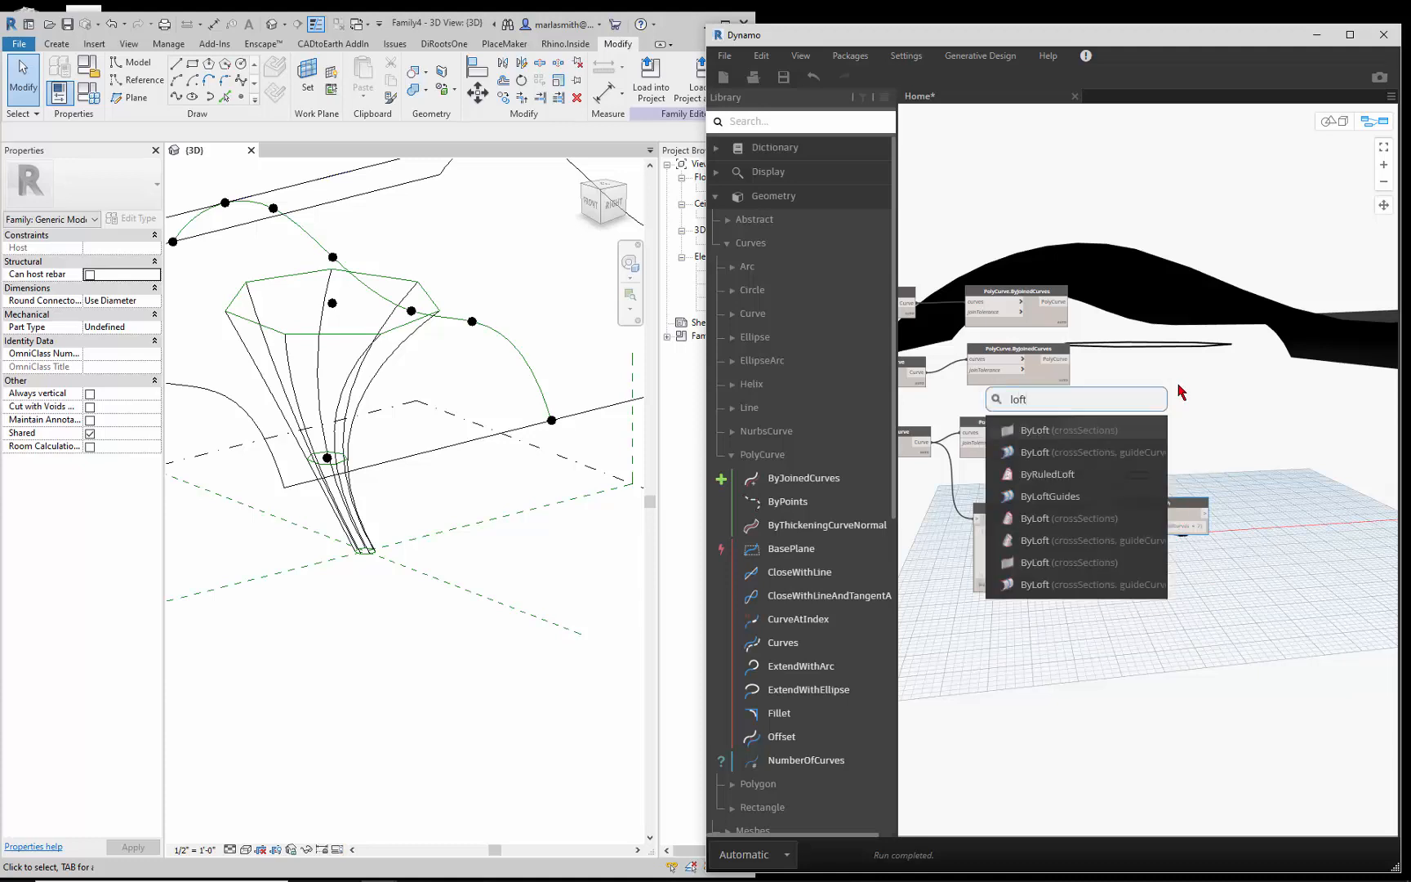
left_click(1124, 433)
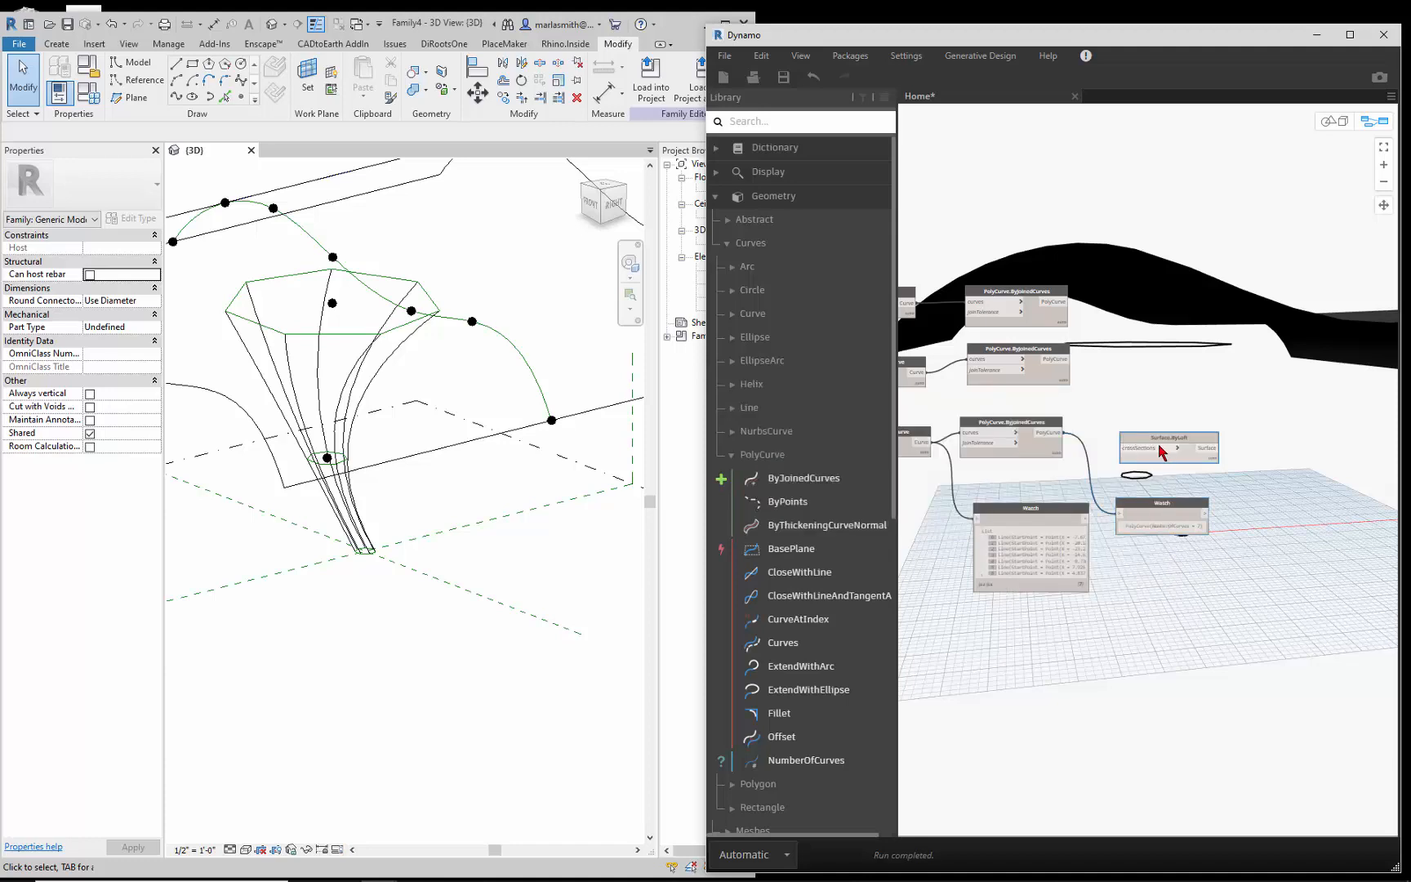
left_click_drag(1168, 437, 1248, 343)
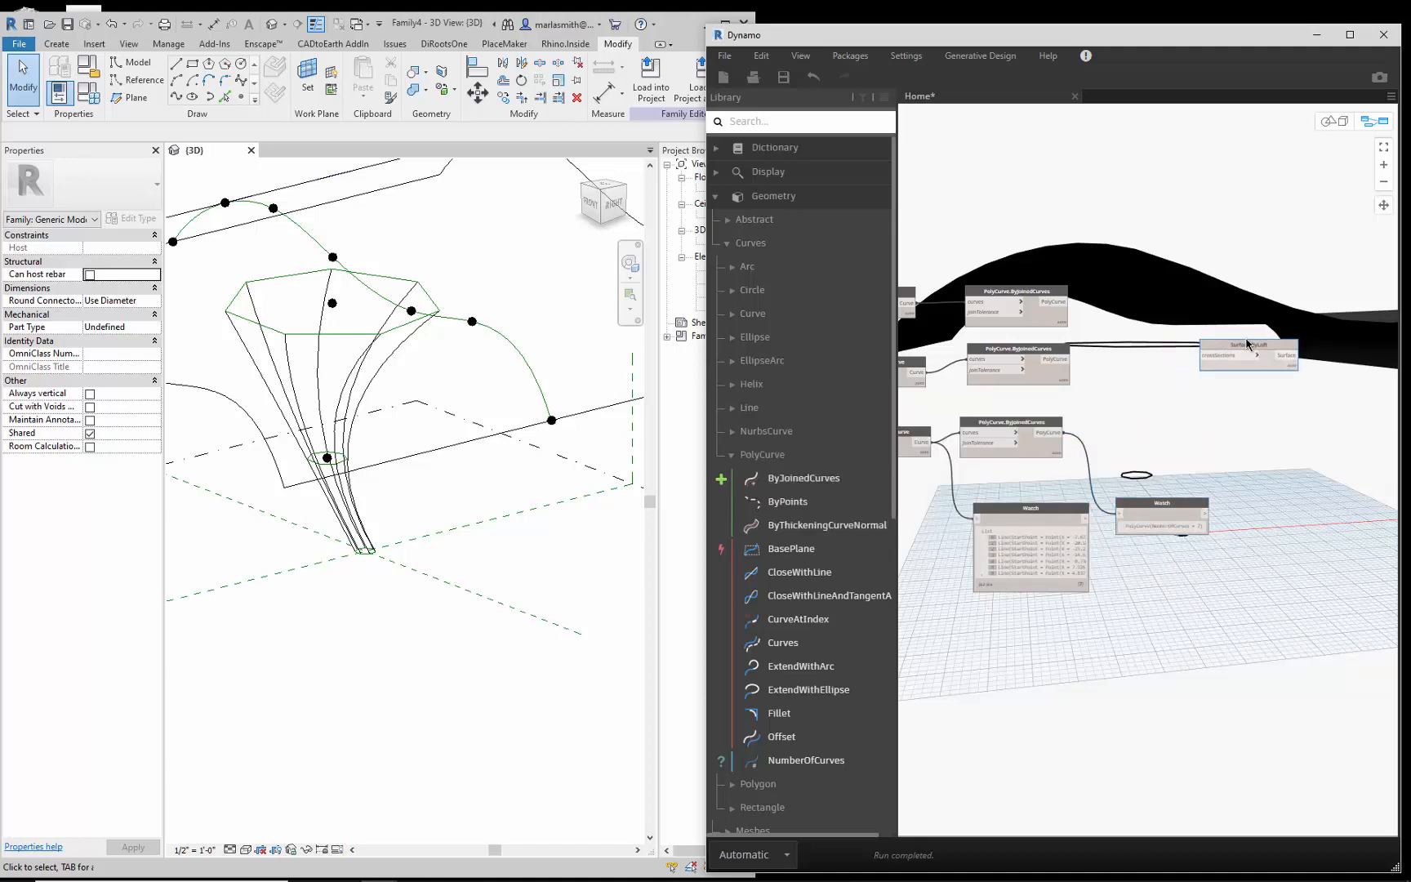
Add a List Create node and place it between the PolyCurve.ByJoinedCurves nodes and Surface.ByLoft
right_click(1141, 392)
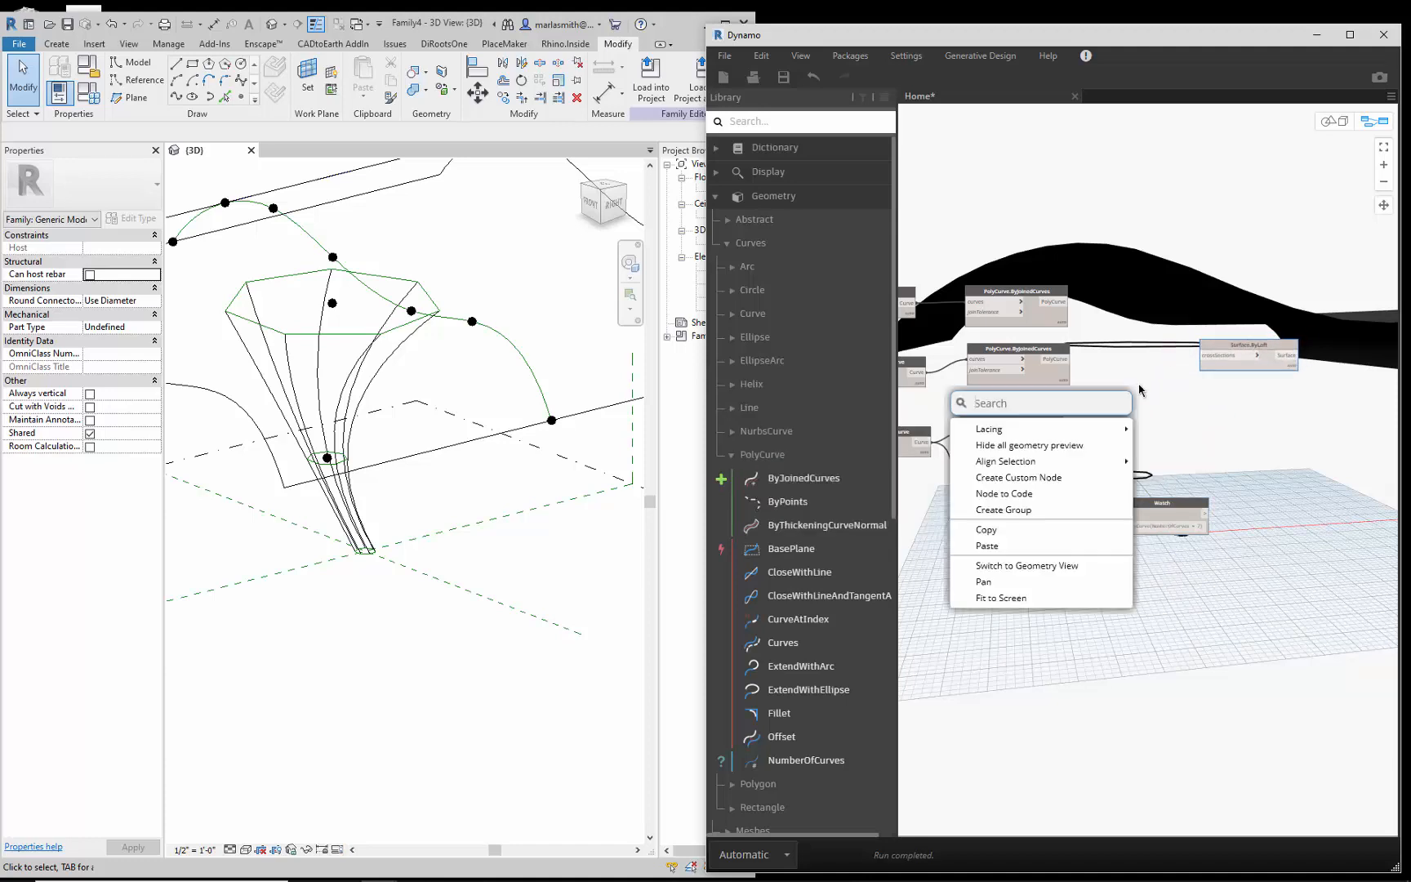
type("list")
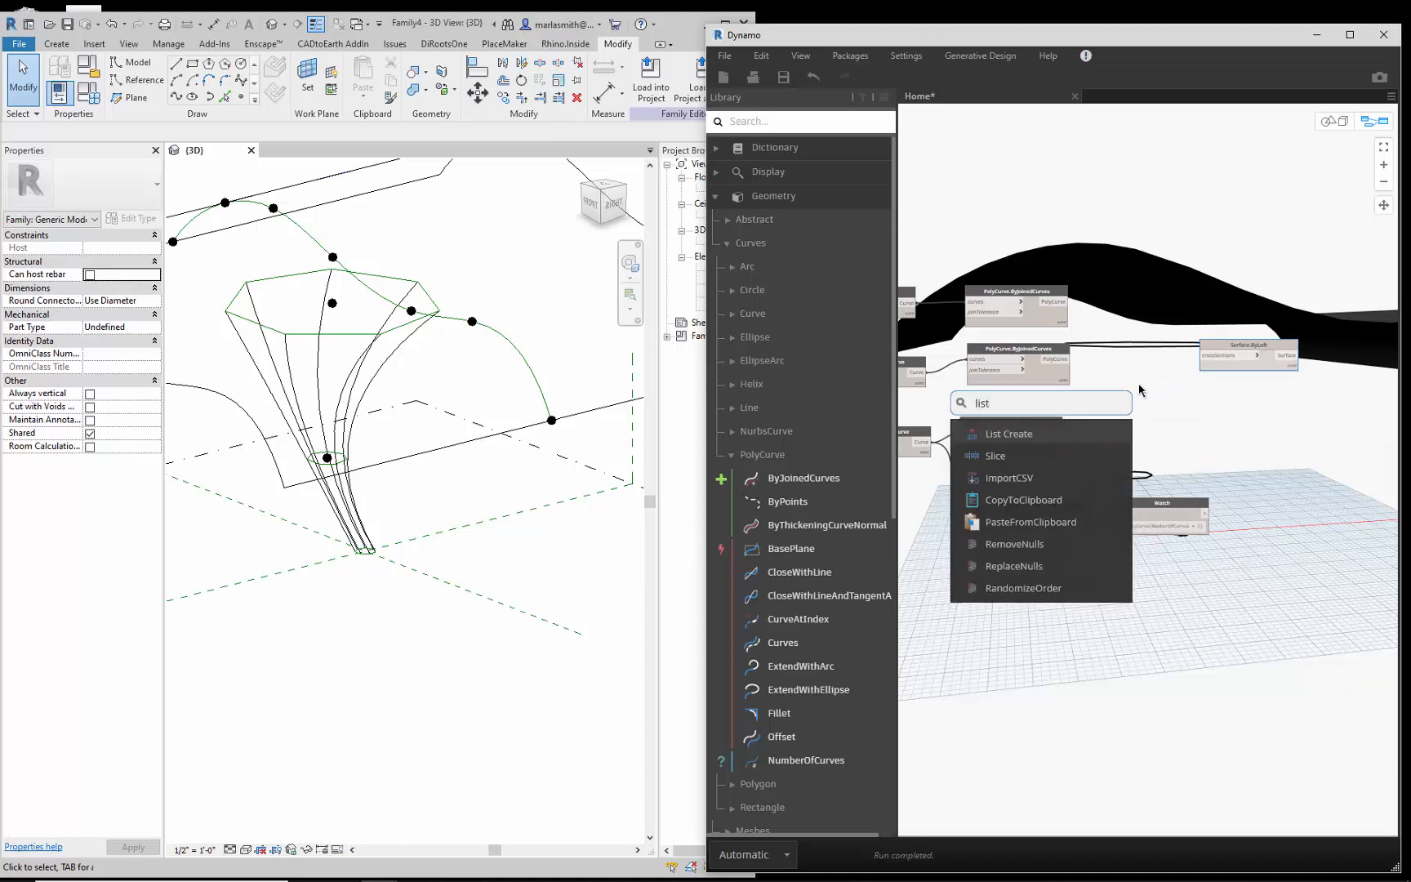
left_click(1009, 434)
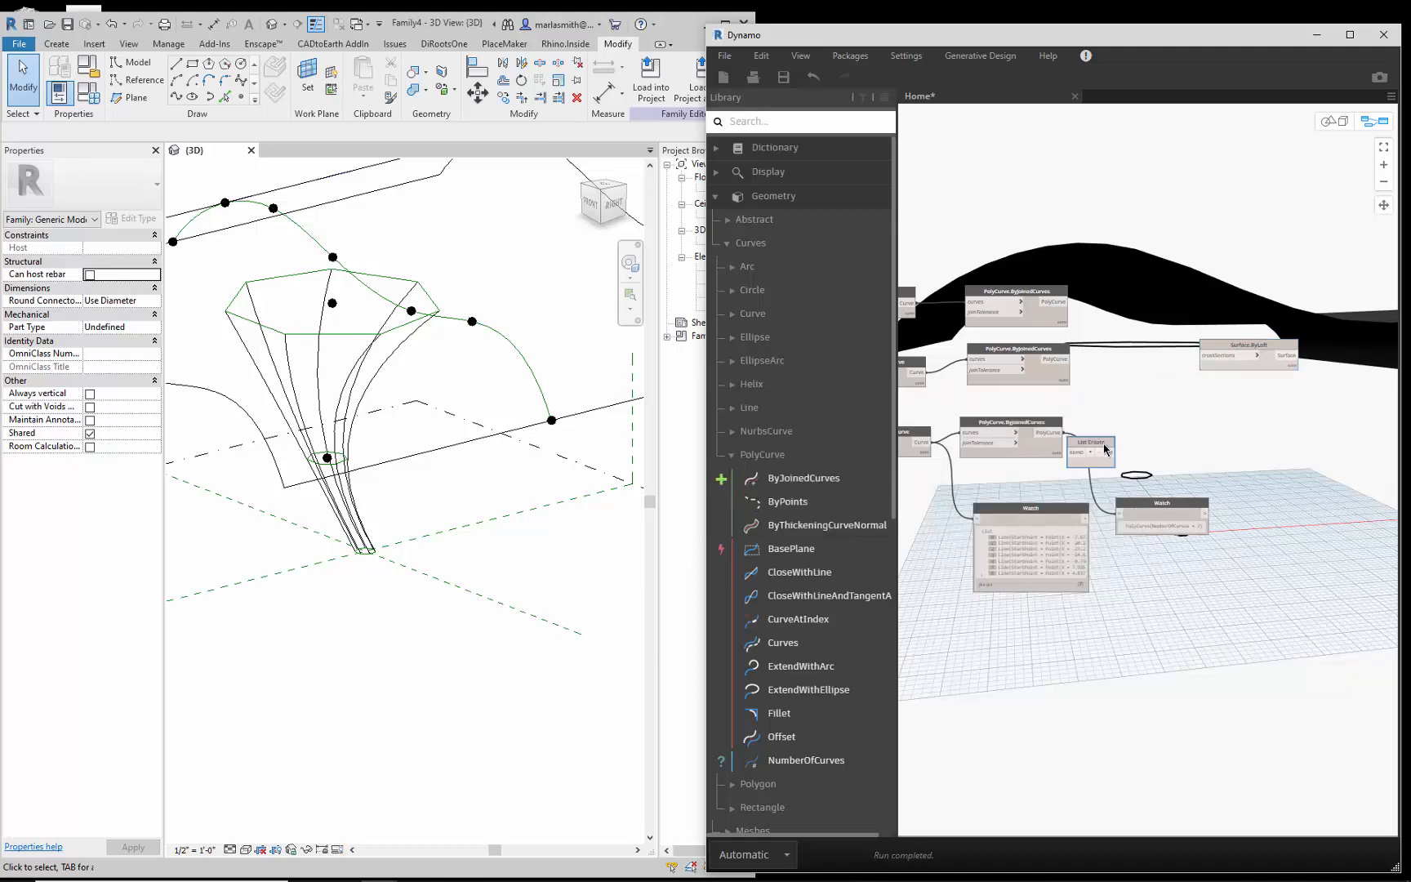
left_click_drag(1105, 448, 1156, 340)
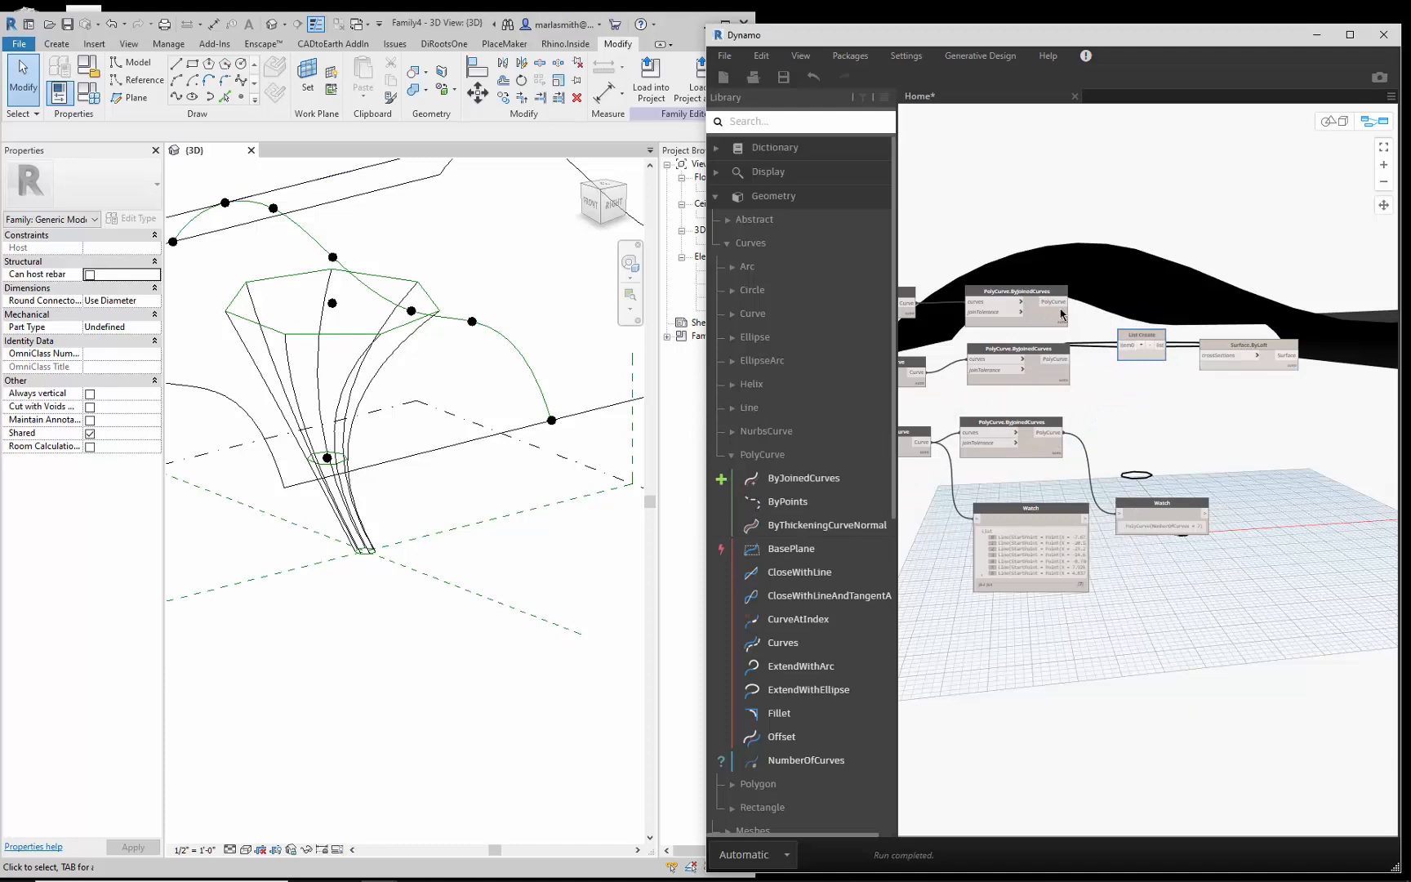
Expand List Create to three inputs and connect the first, second and third PolyCurve outputs to item0, item1 and item2
left_click_drag(1064, 309, 1123, 344)
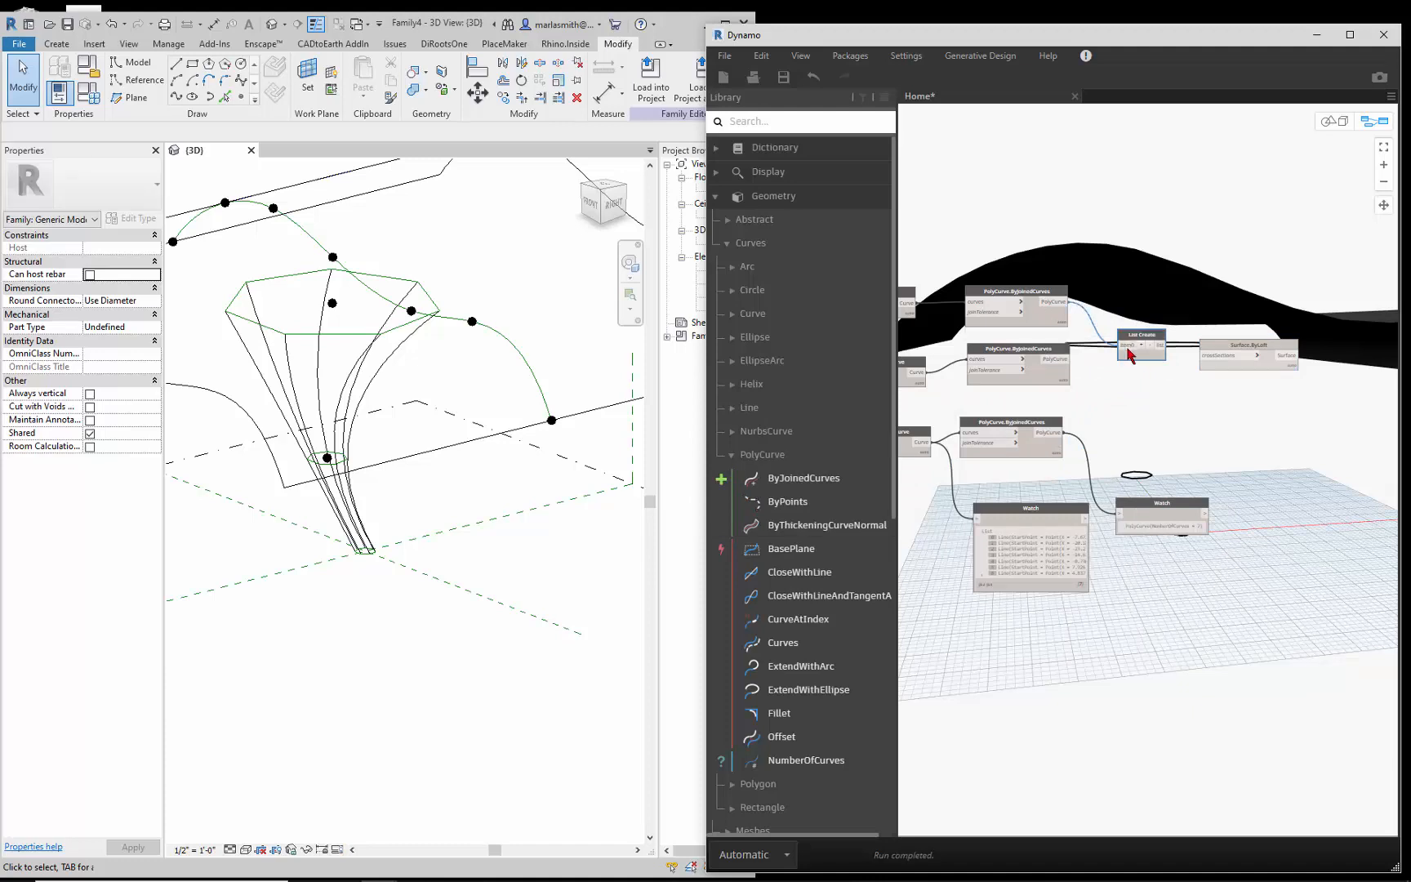
scroll(1149, 363, "up", 1)
scroll(1149, 362, "up", 3)
left_click(1139, 339)
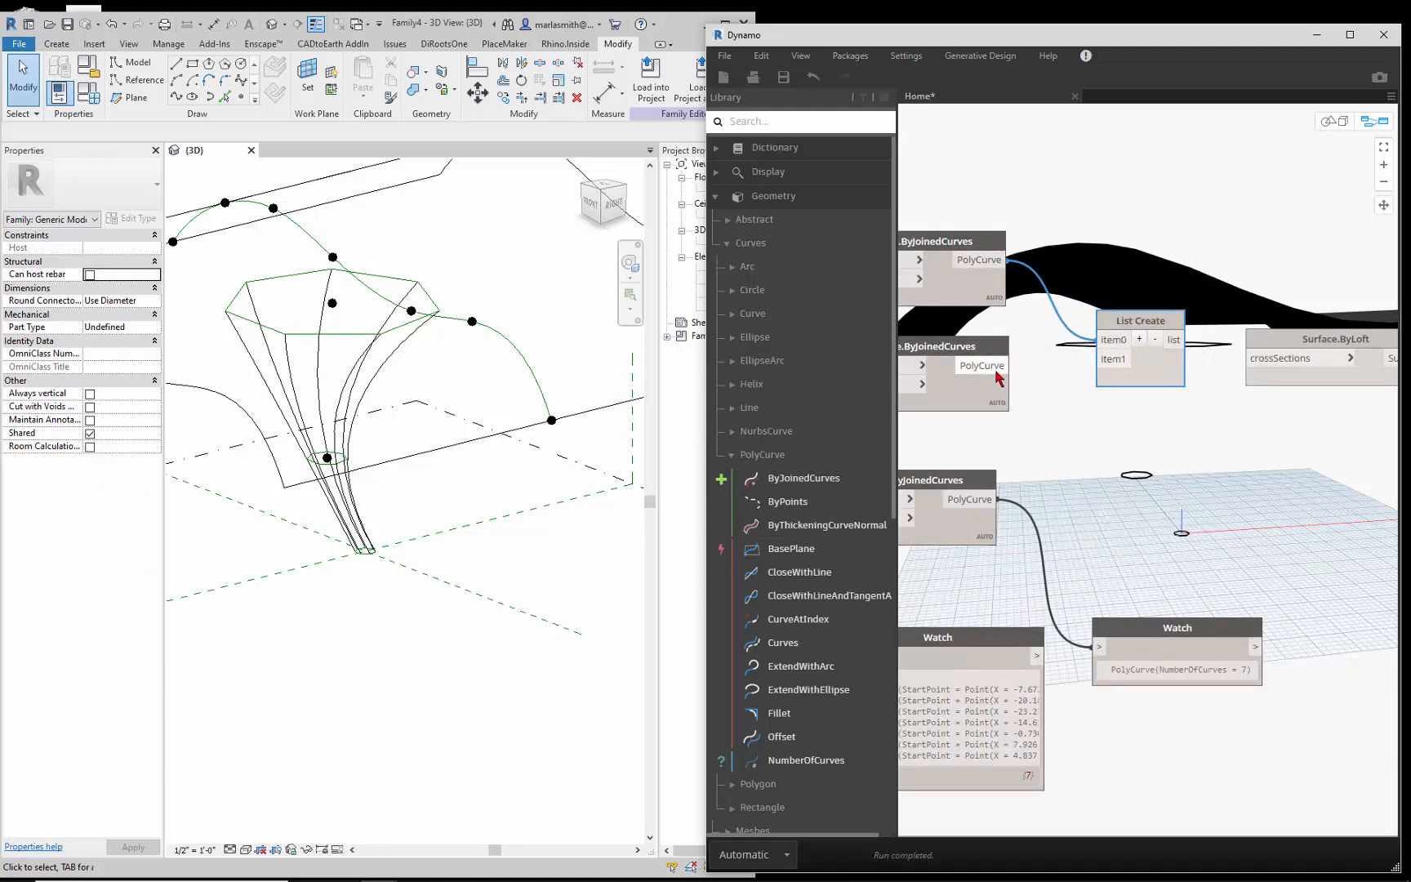
left_click_drag(1010, 366, 1101, 359)
left_click(1139, 338)
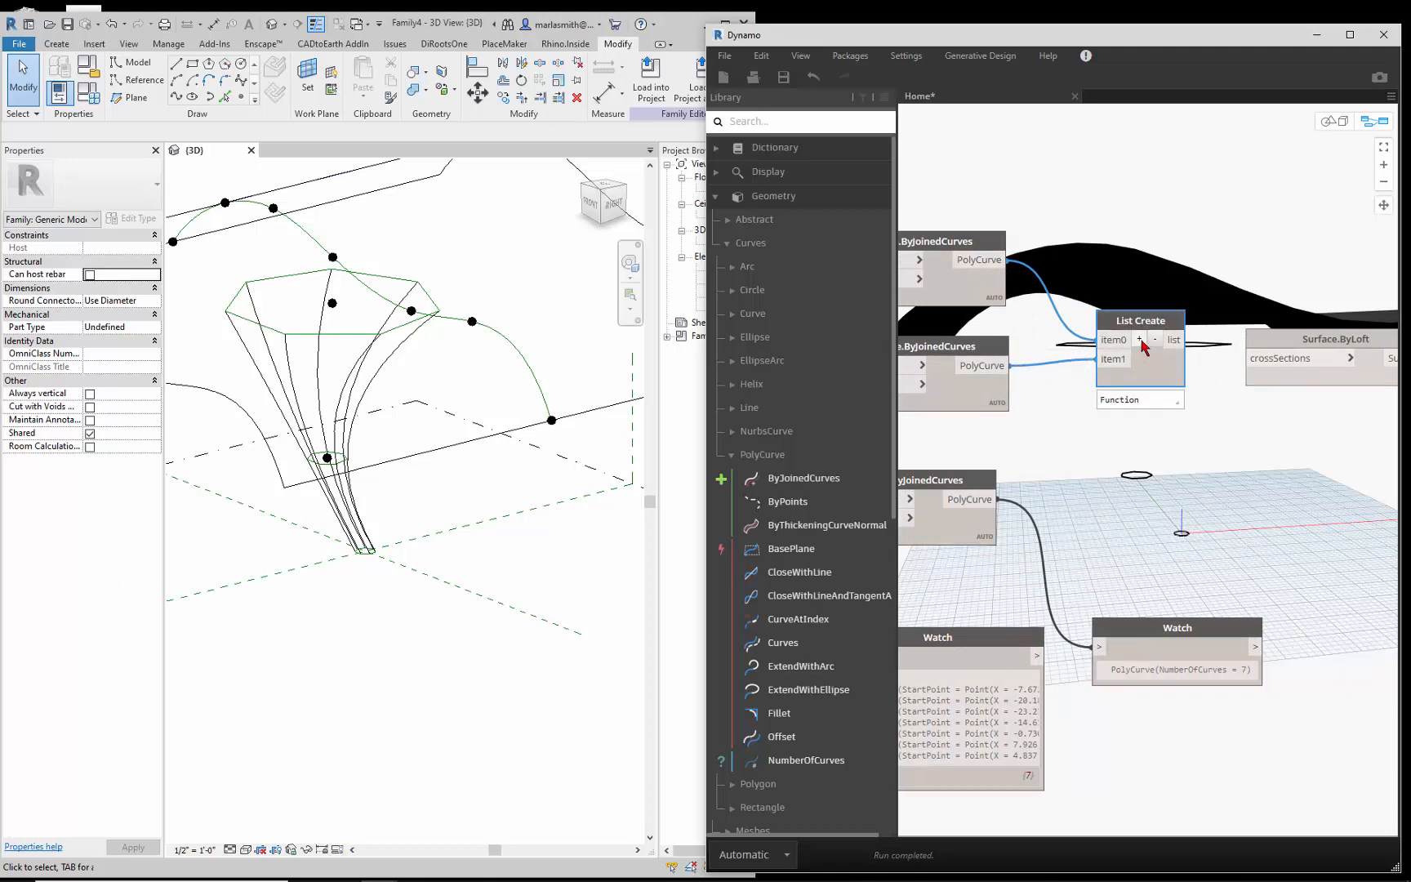
left_click_drag(998, 499, 1098, 378)
Connect the List Create output to the second Watch node and to the crossSections input of Surface.ByLoft
left_click_drag(1184, 341, 1100, 647)
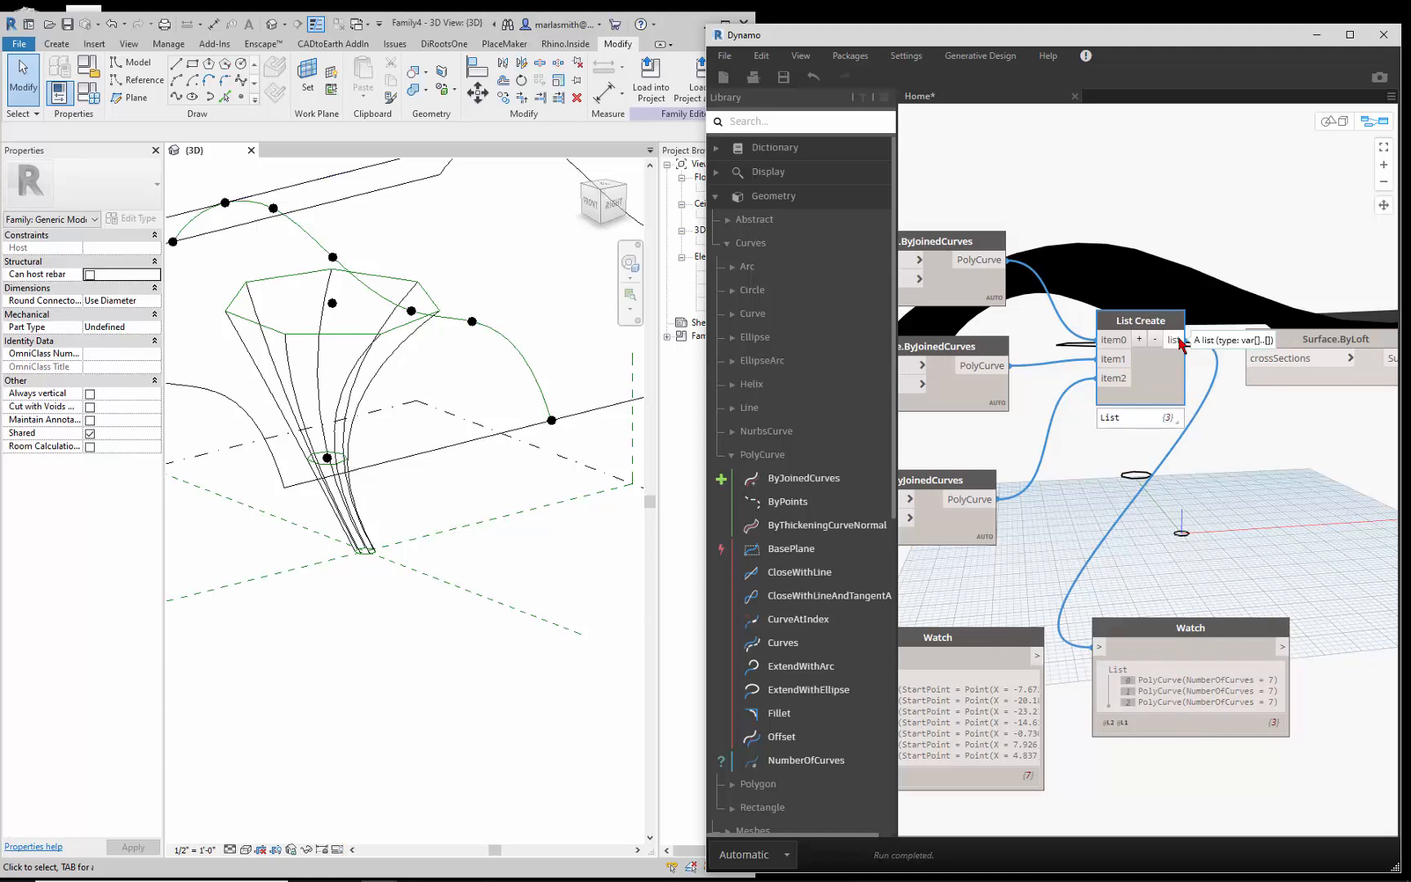
left_click_drag(1179, 340, 1256, 378)
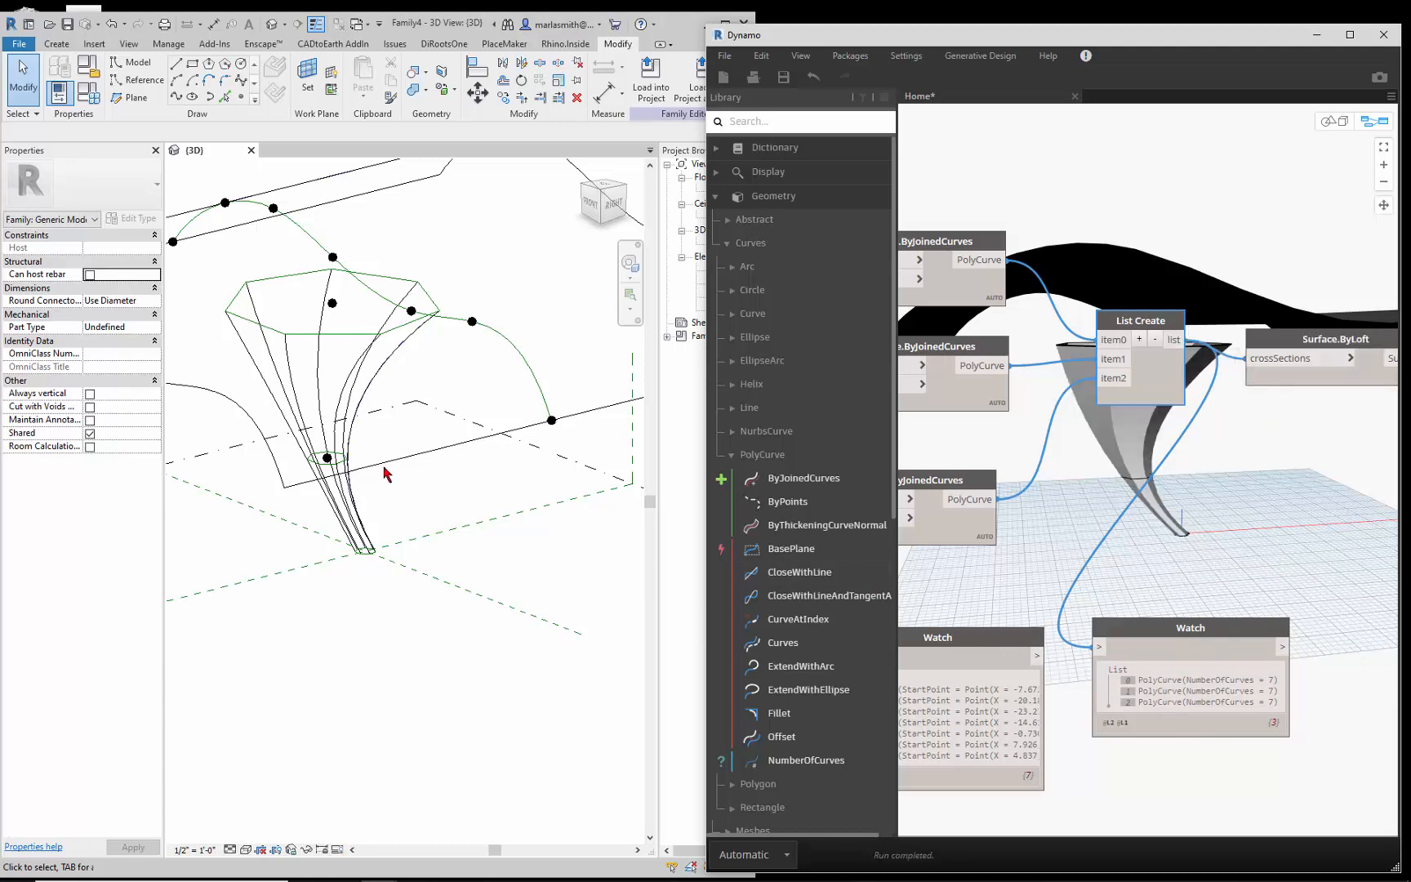
left_click(437, 668)
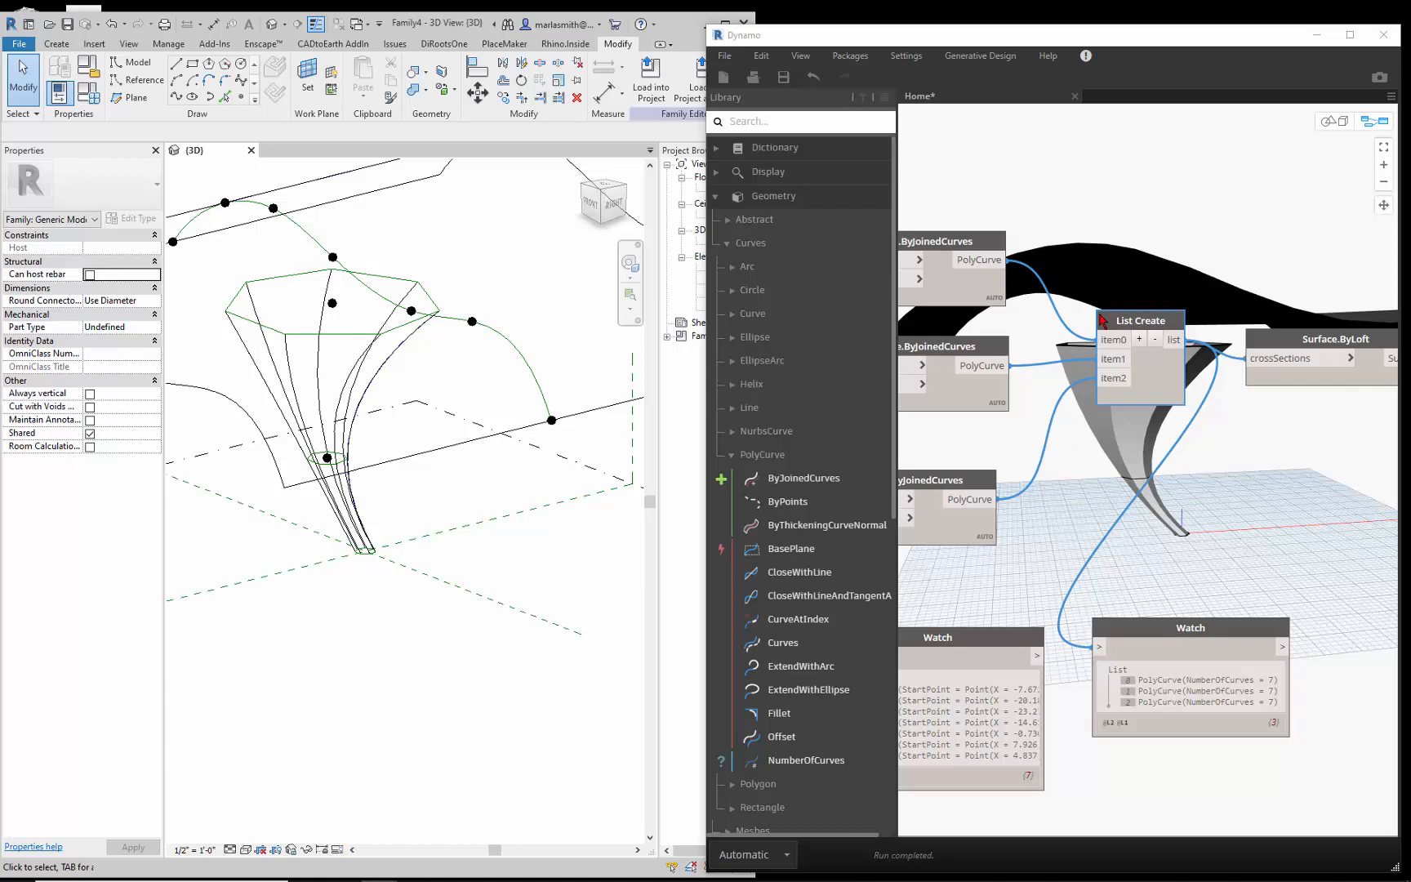
Add a Curve.PullOntoSurface node and place it below the second Watch node
scroll(1064, 500, "down", 5)
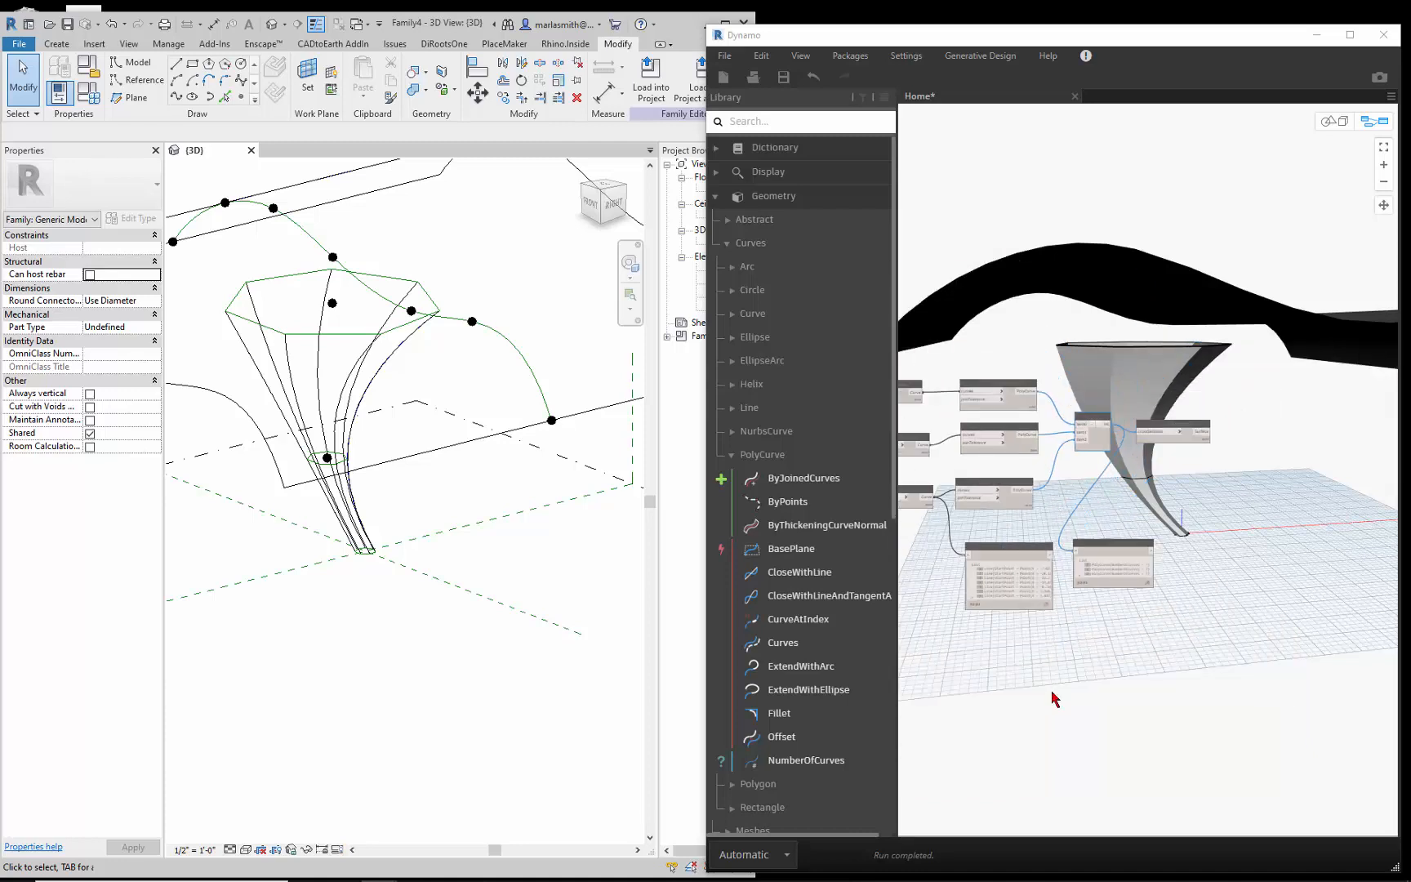
right_click(1103, 719)
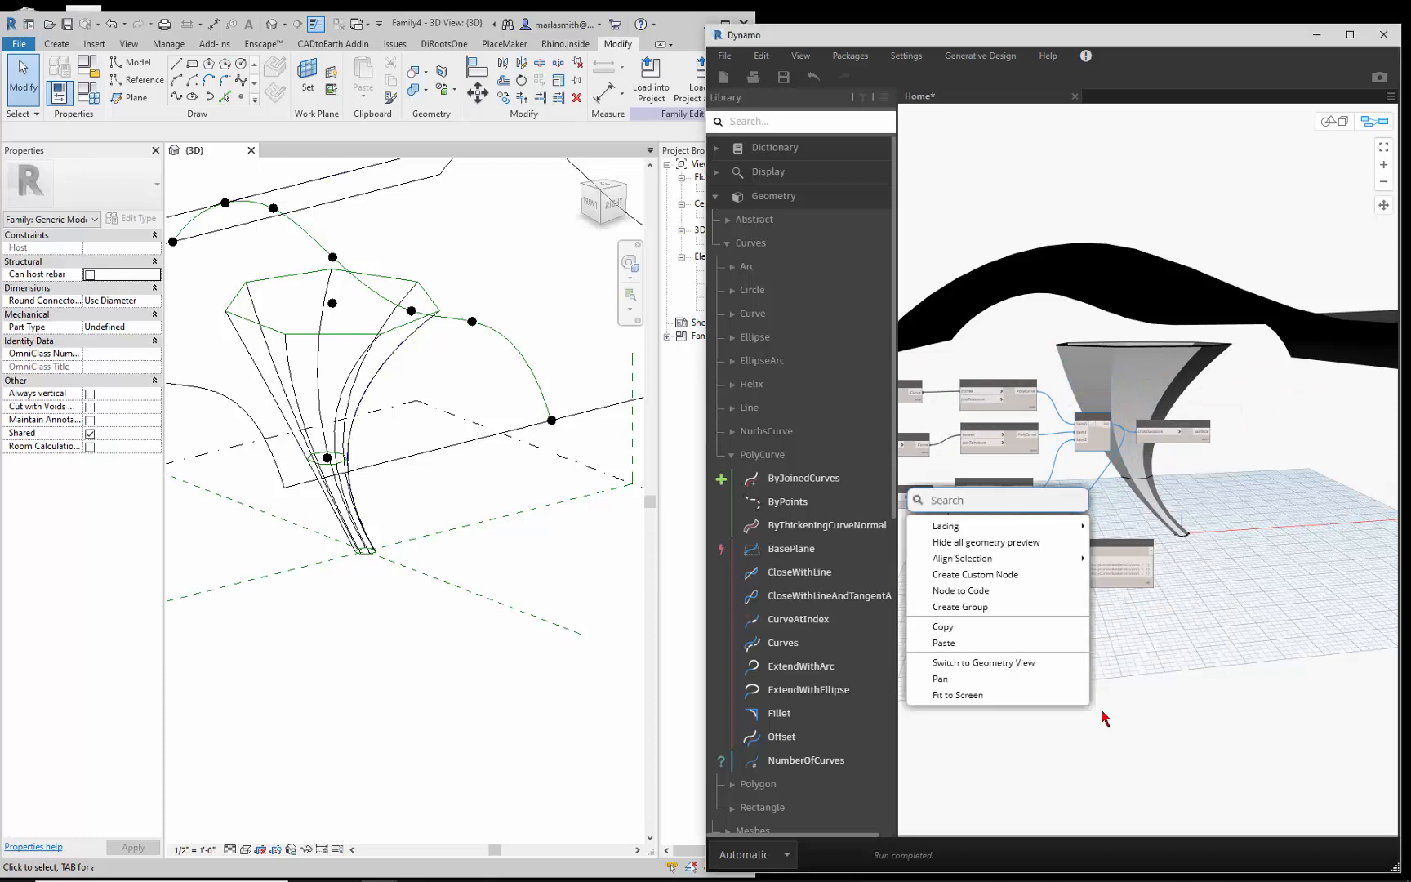
type("pull")
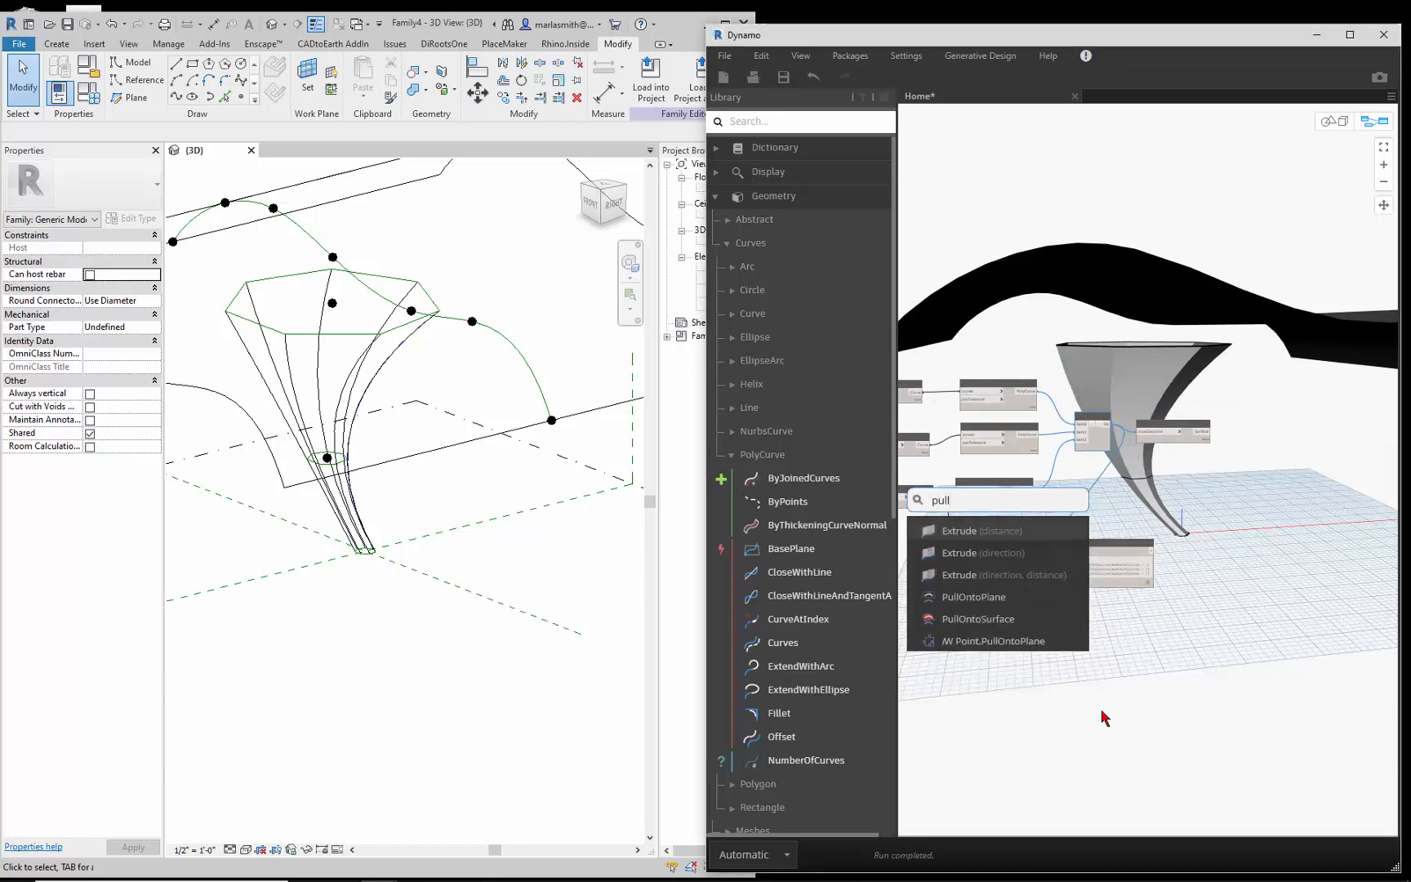
left_click(993, 619)
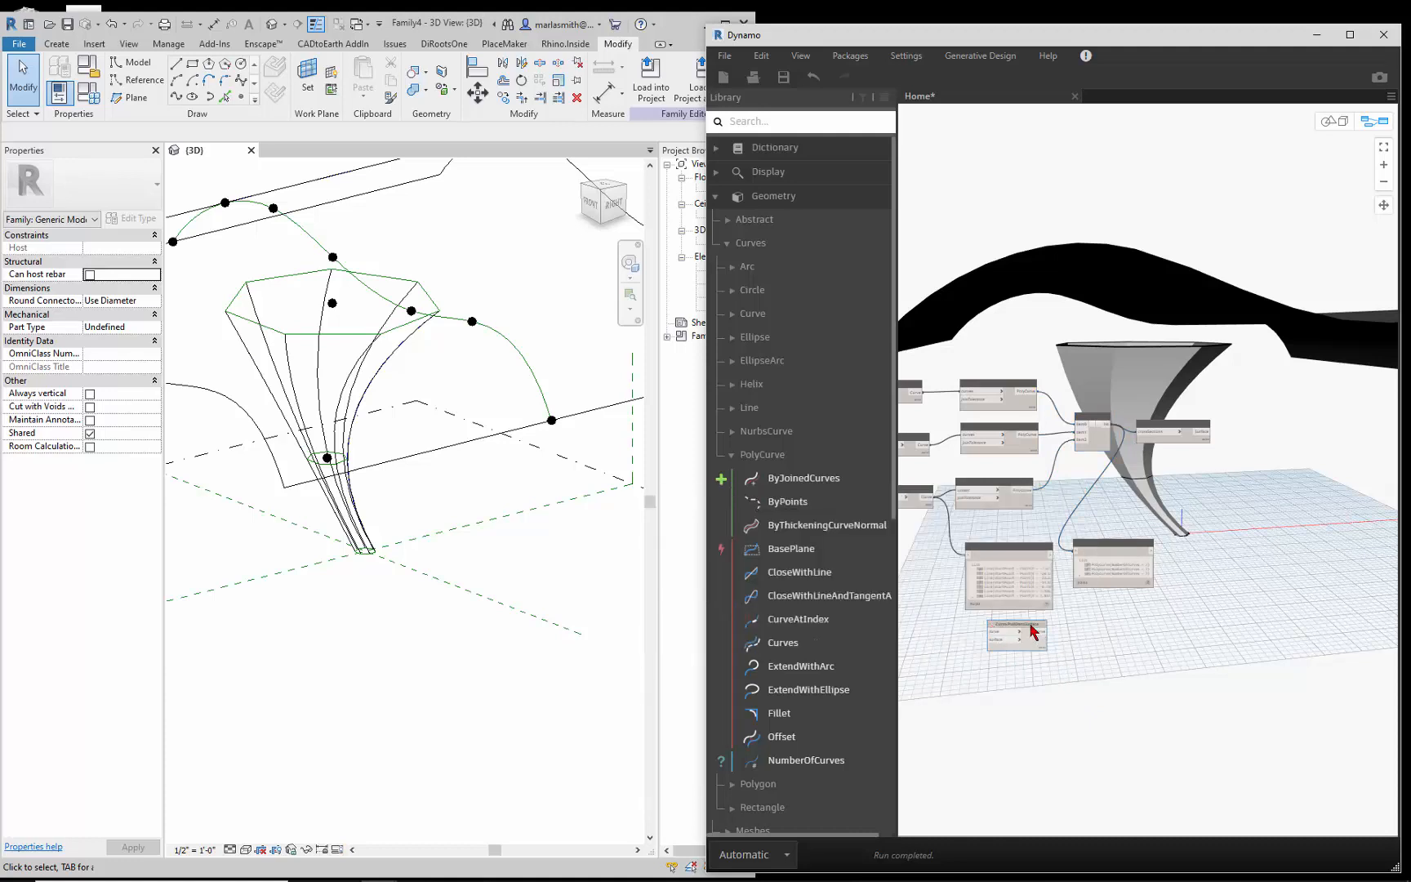
left_click_drag(1036, 633, 1165, 619)
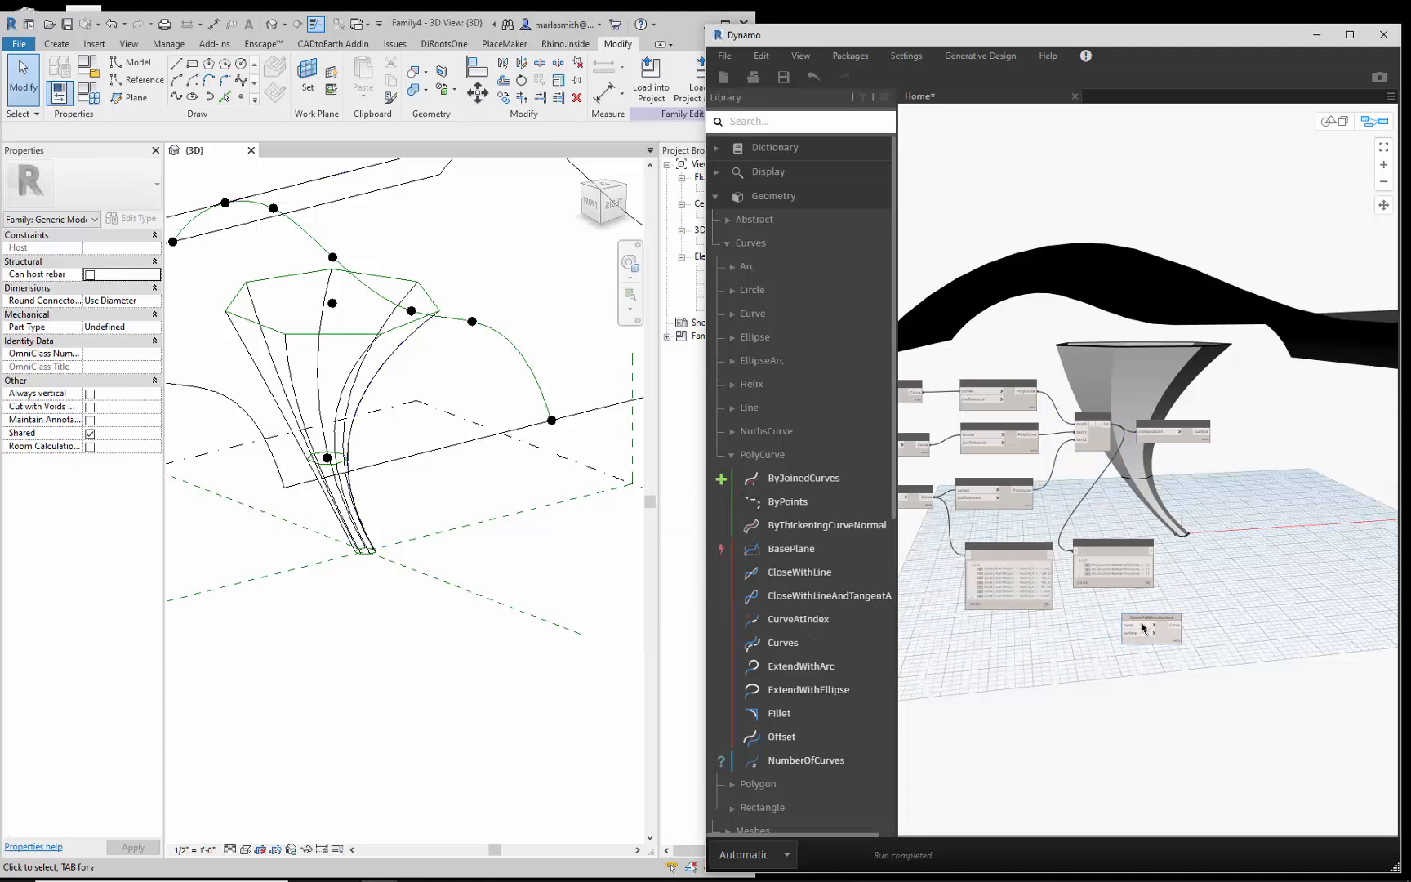
Connect the Surface output of the Select Face node to the surface input of Curve.PullOntoSurface
scroll(1138, 638, "up", 6)
scroll(1145, 636, "down", 7)
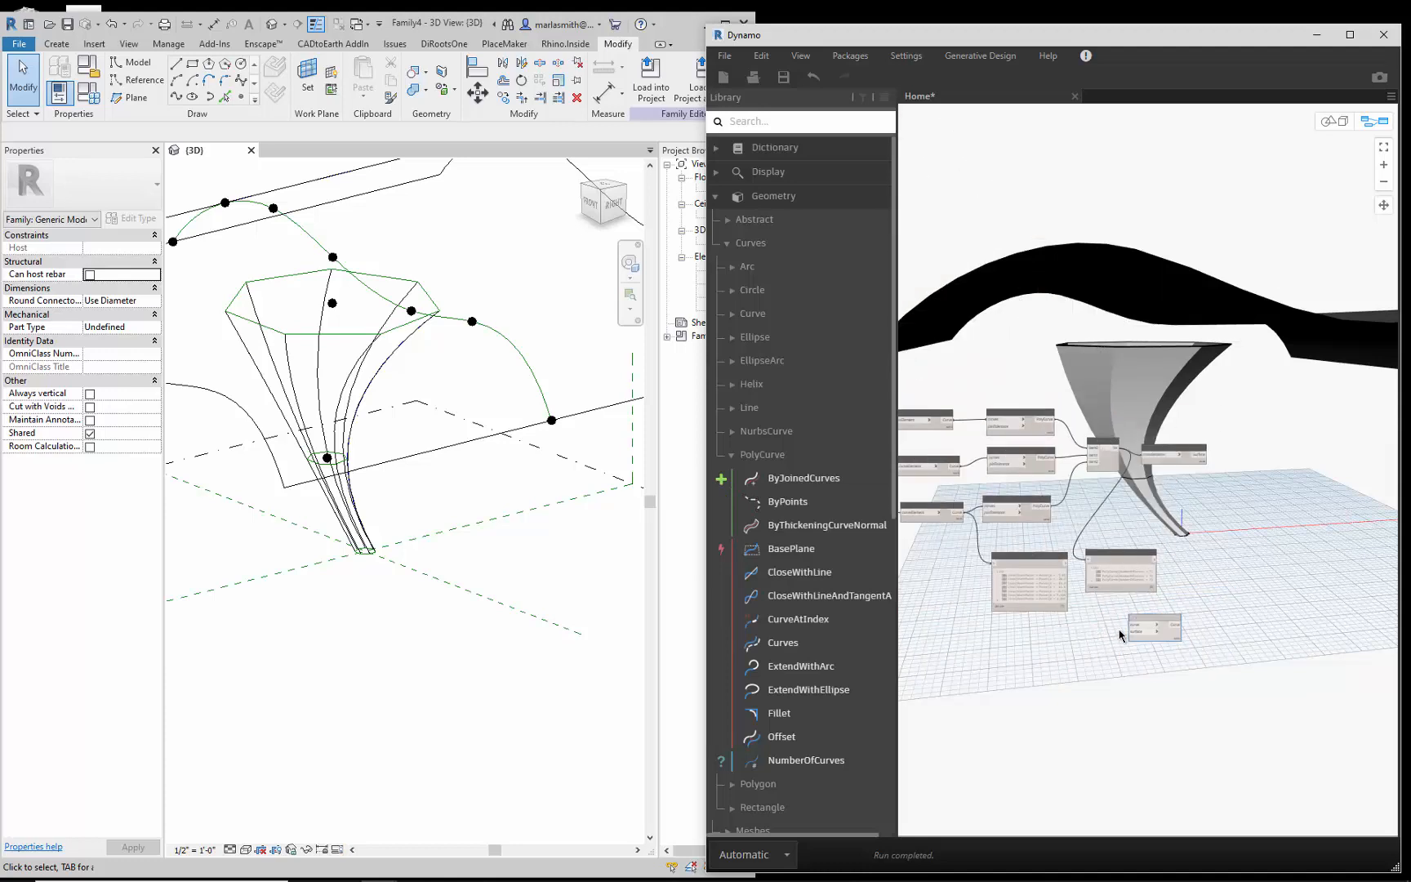
scroll(1122, 635, "down", 2)
scroll(960, 604, "up", 2)
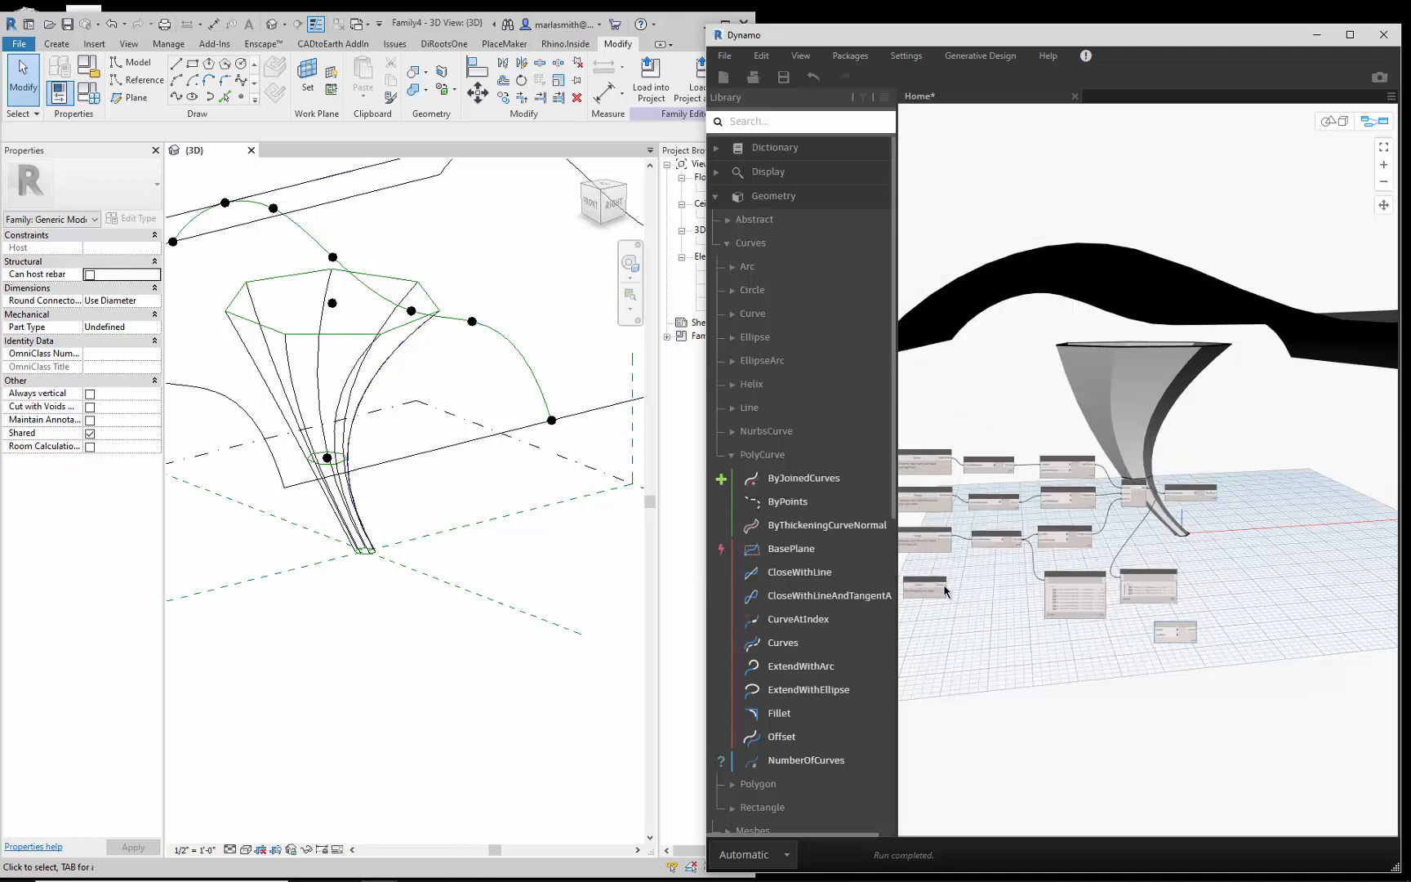
left_click(945, 591)
scroll(1151, 651, "up", 5)
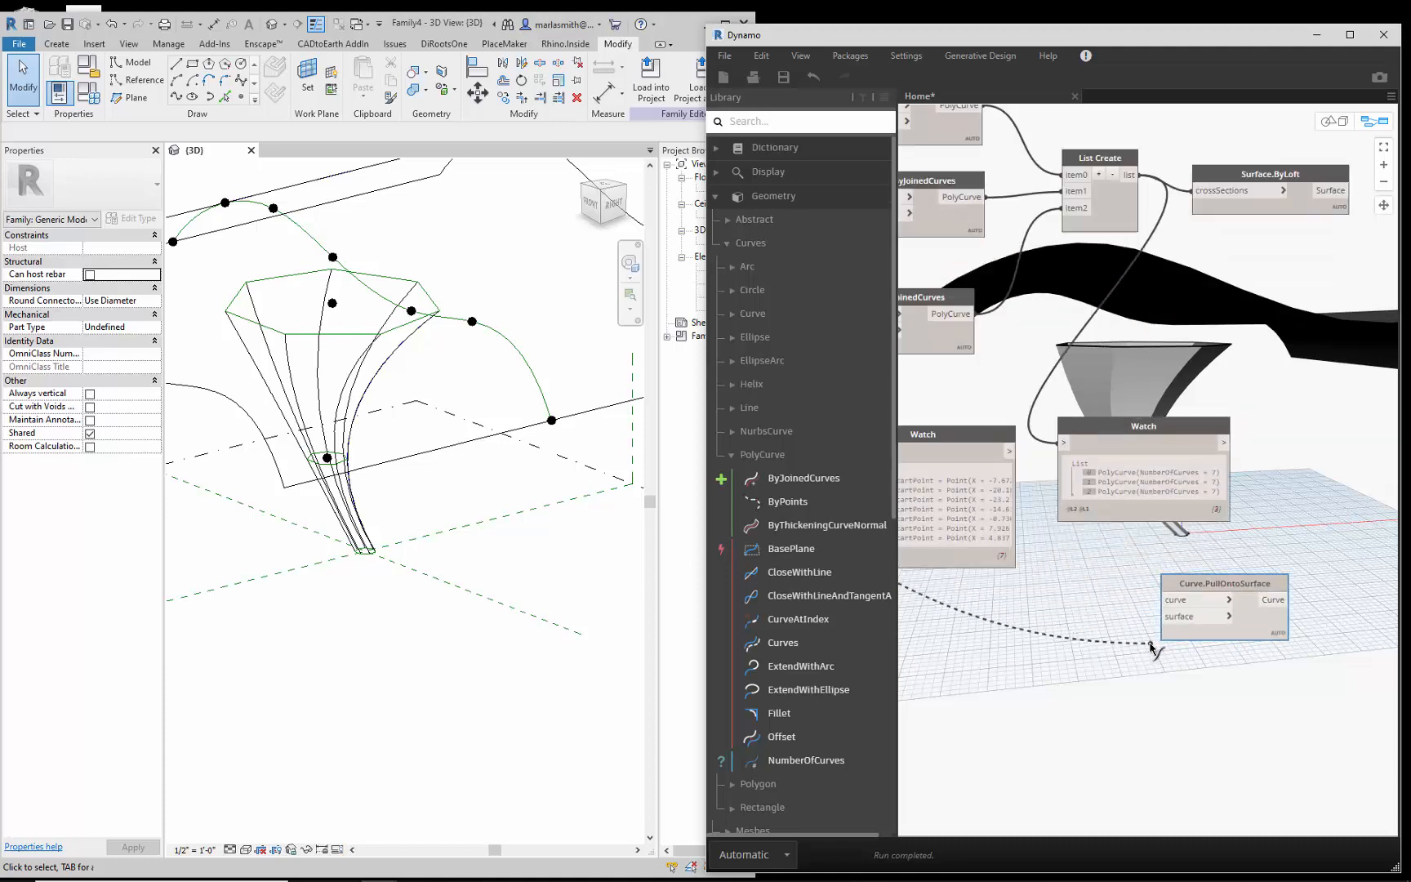
scroll(1151, 647, "up", 2)
left_click(1174, 611)
scroll(809, 675, "down", 5)
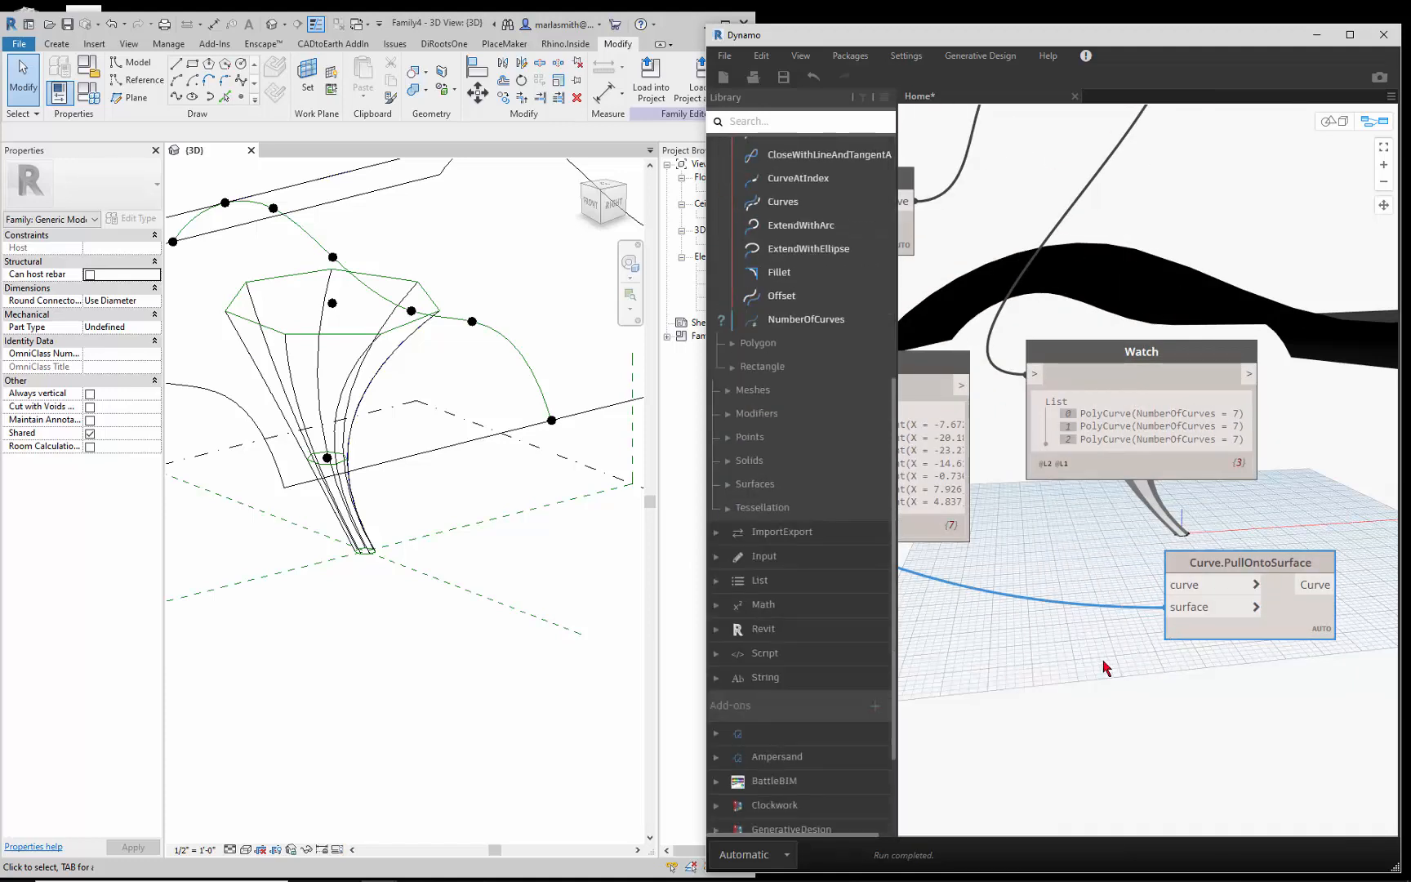
scroll(1105, 669, "down", 3)
scroll(1258, 543, "down", 1)
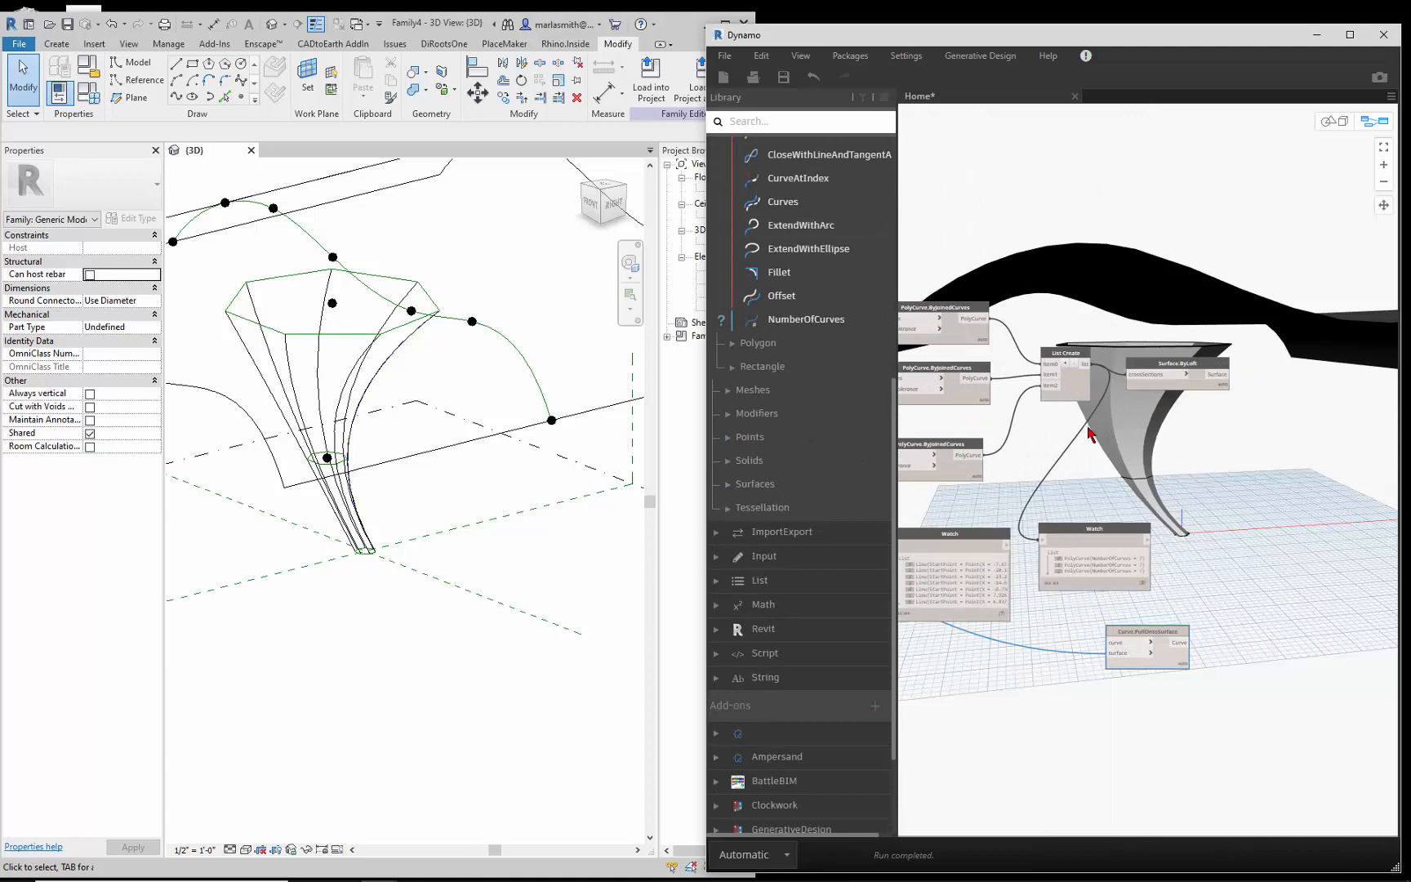
Connect the third PolyCurve output to the curve input of Curve.PullOntoSurface, and its Curve output to item2 of List Create
left_click_drag(1179, 632, 1277, 471)
left_click_drag(977, 456, 1248, 481)
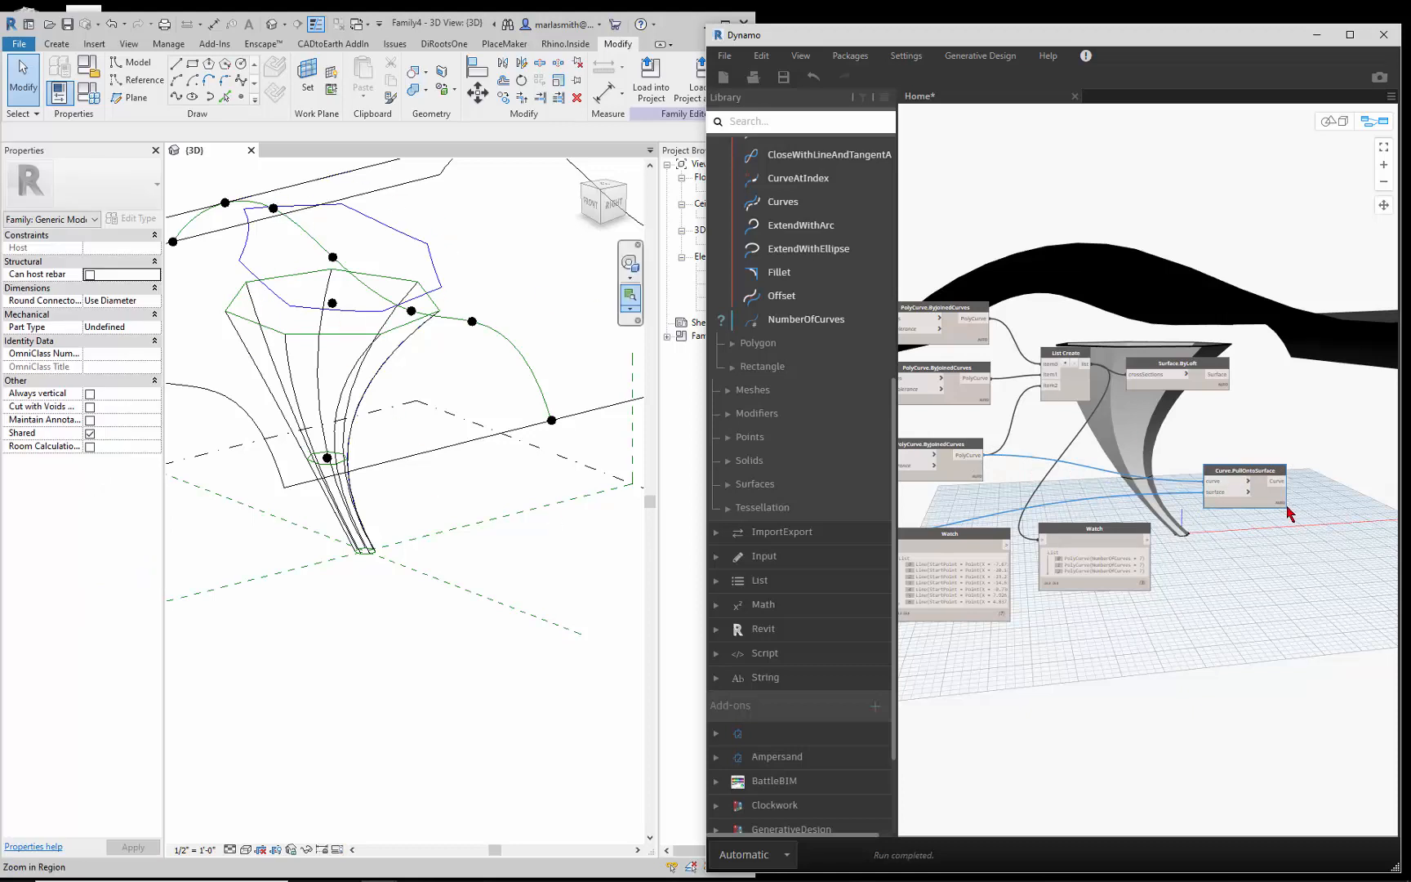
mouse_move(1281, 519)
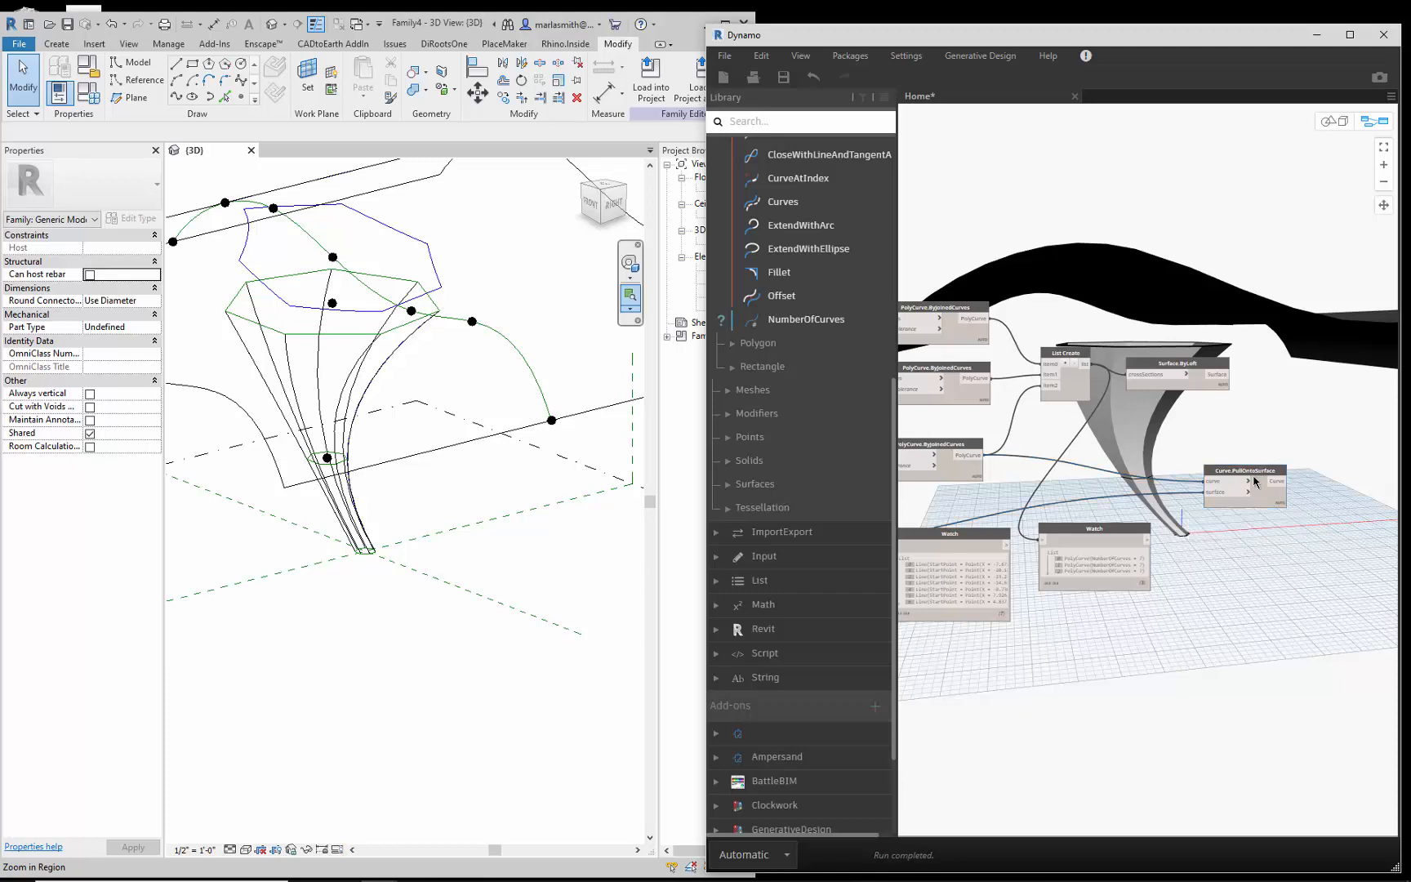
left_click_drag(1256, 476, 1104, 477)
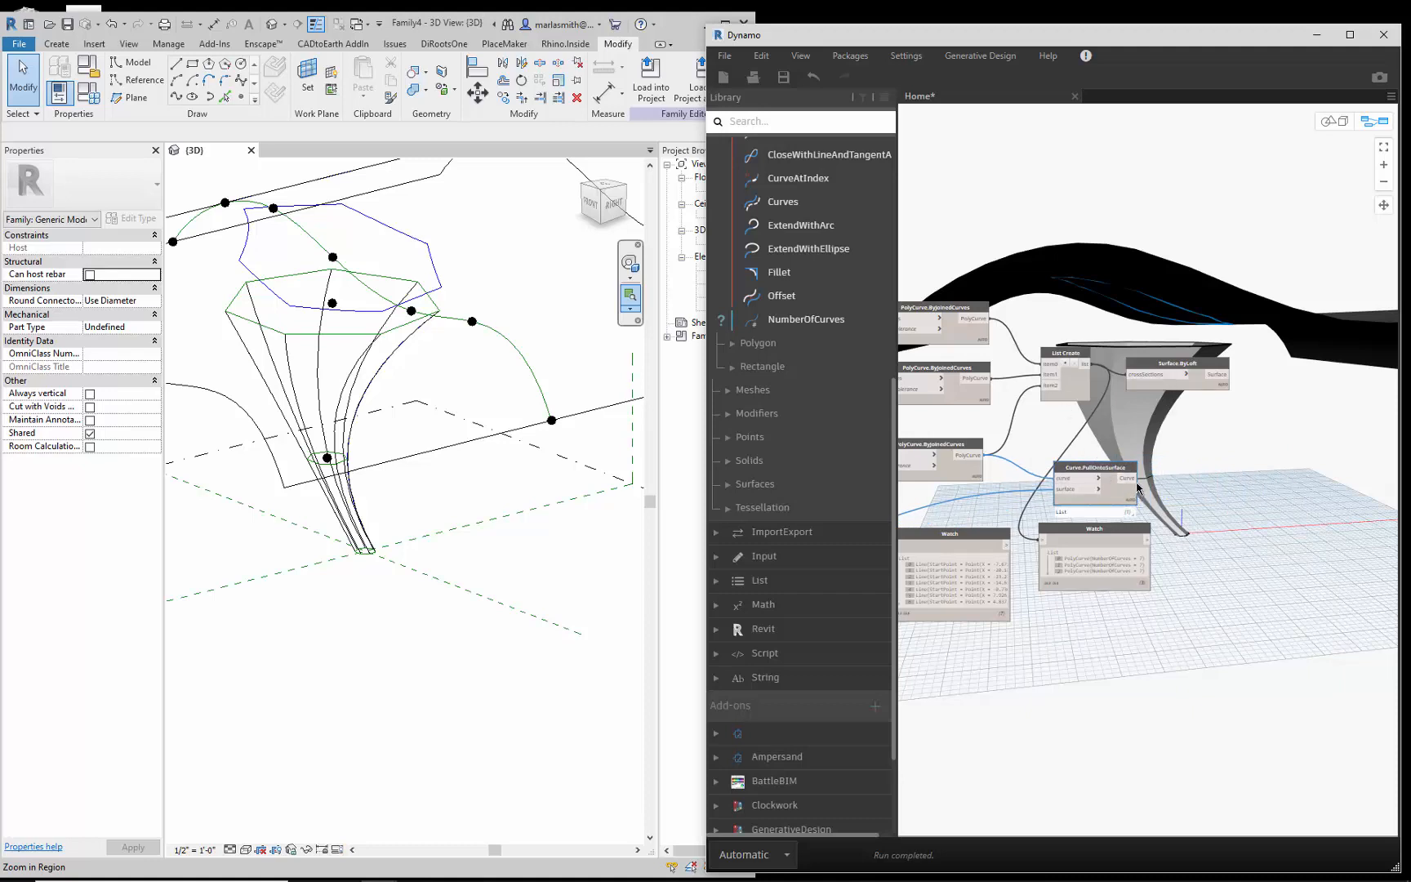
left_click_drag(1129, 478, 1047, 385)
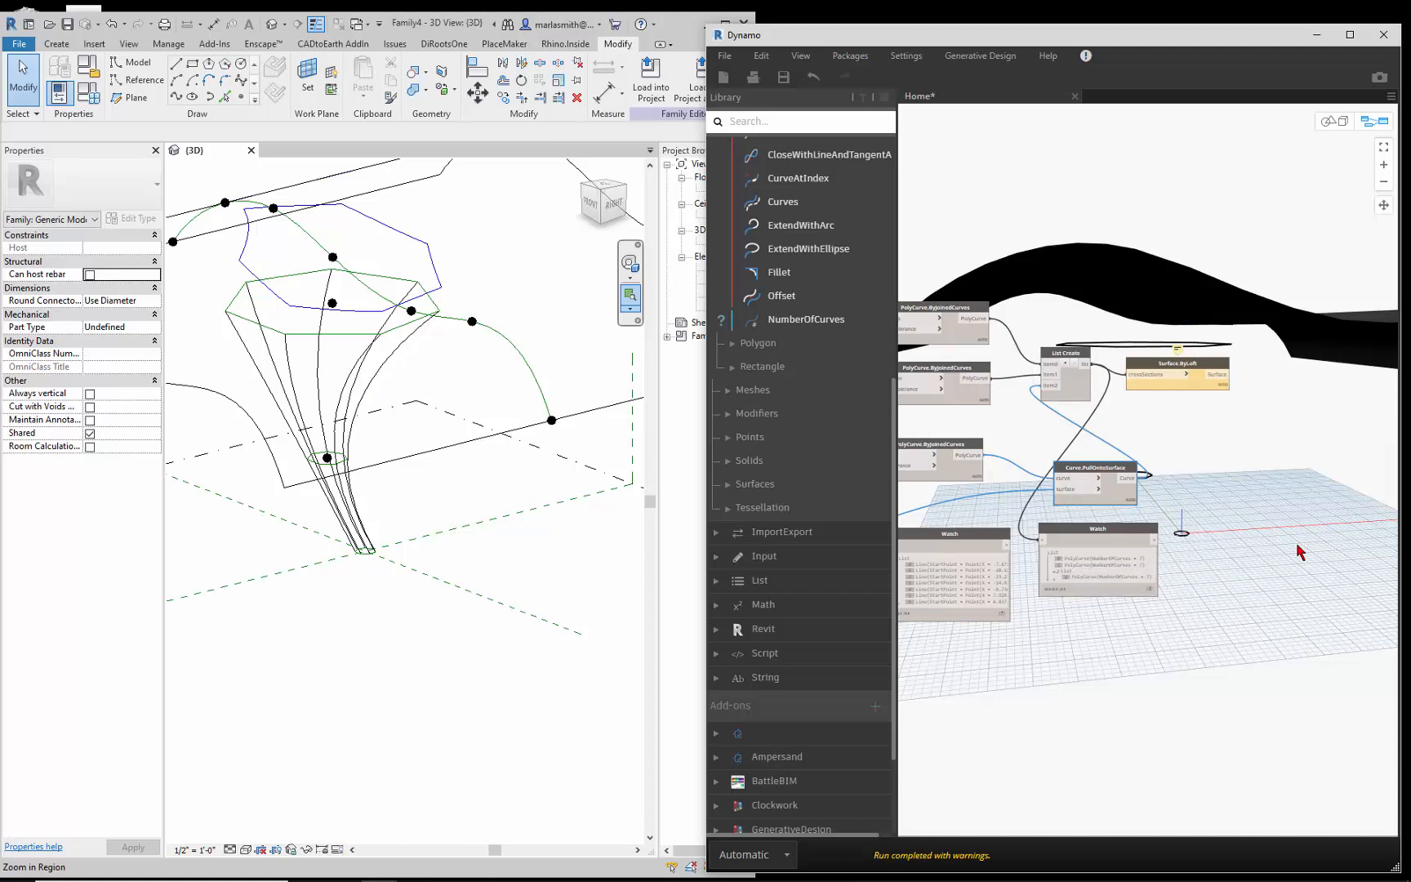
Duplicate the third PolyCurve.ByJoinedCurves node beside Curve.PullOntoSurface and connect the pulled Curve output to the copy's curves input
left_click(926, 447)
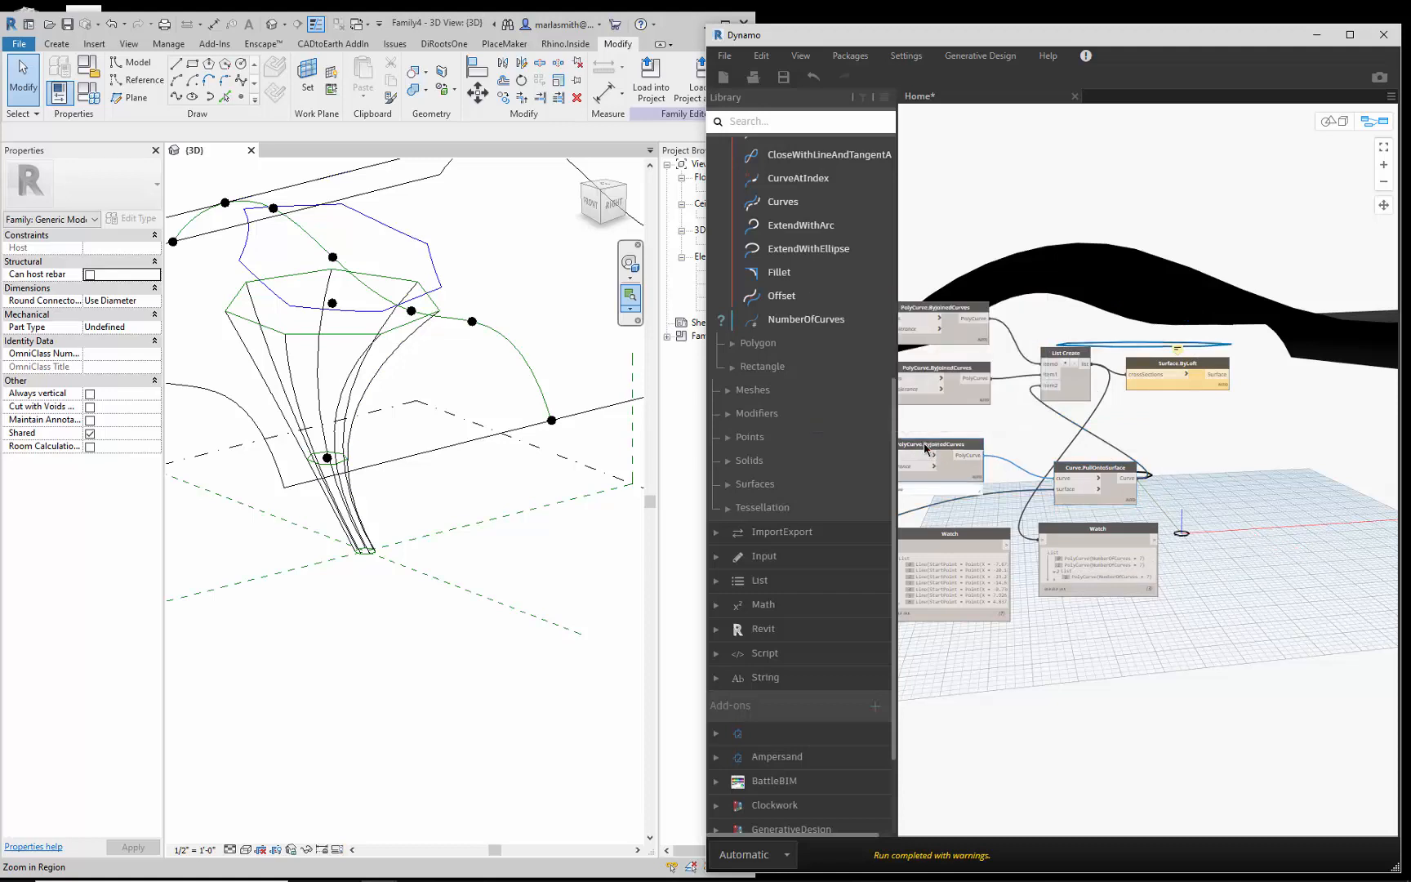
left_click(928, 456)
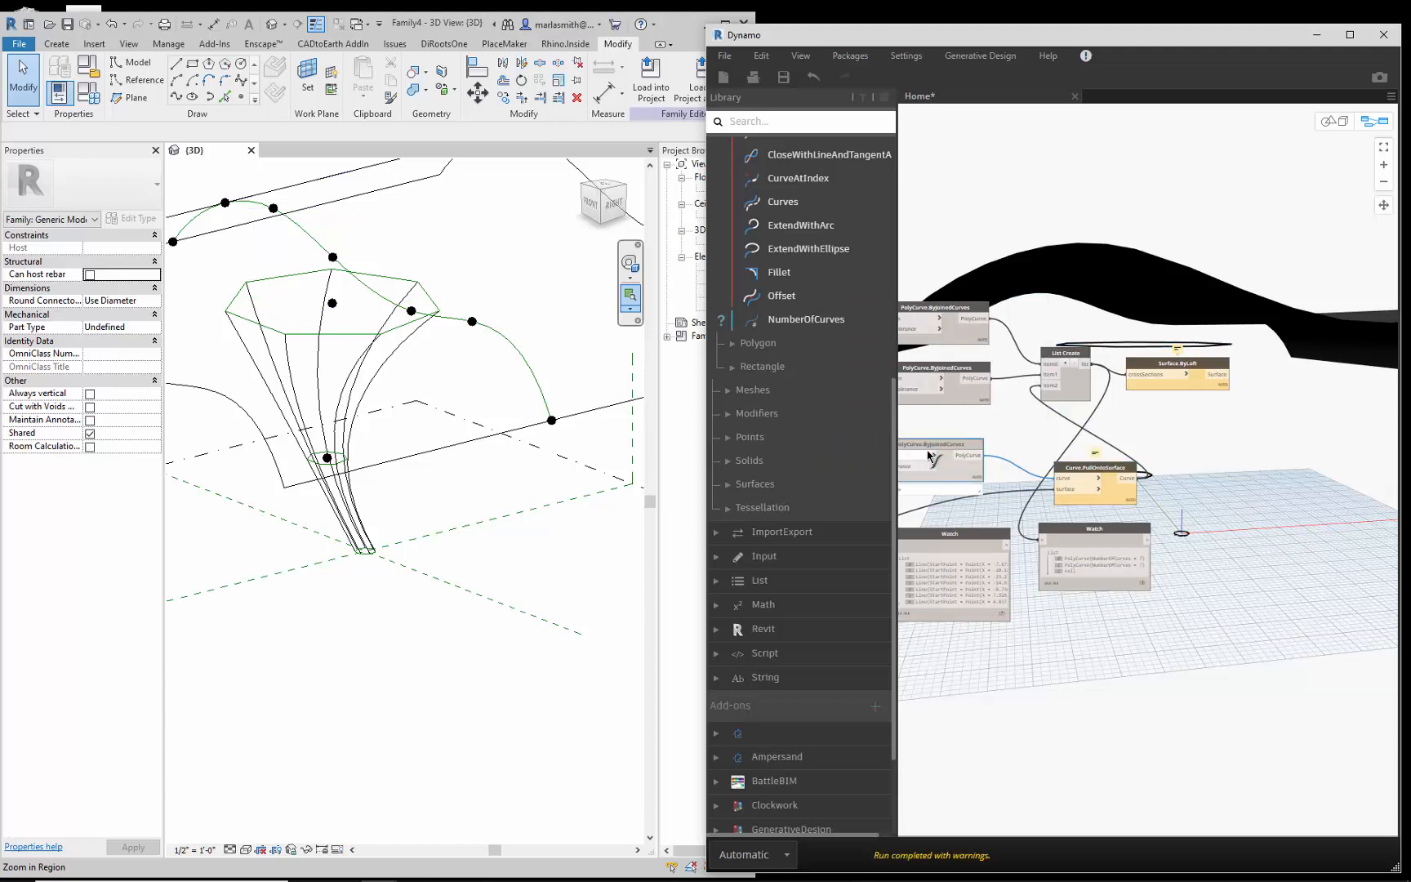
left_click(962, 430)
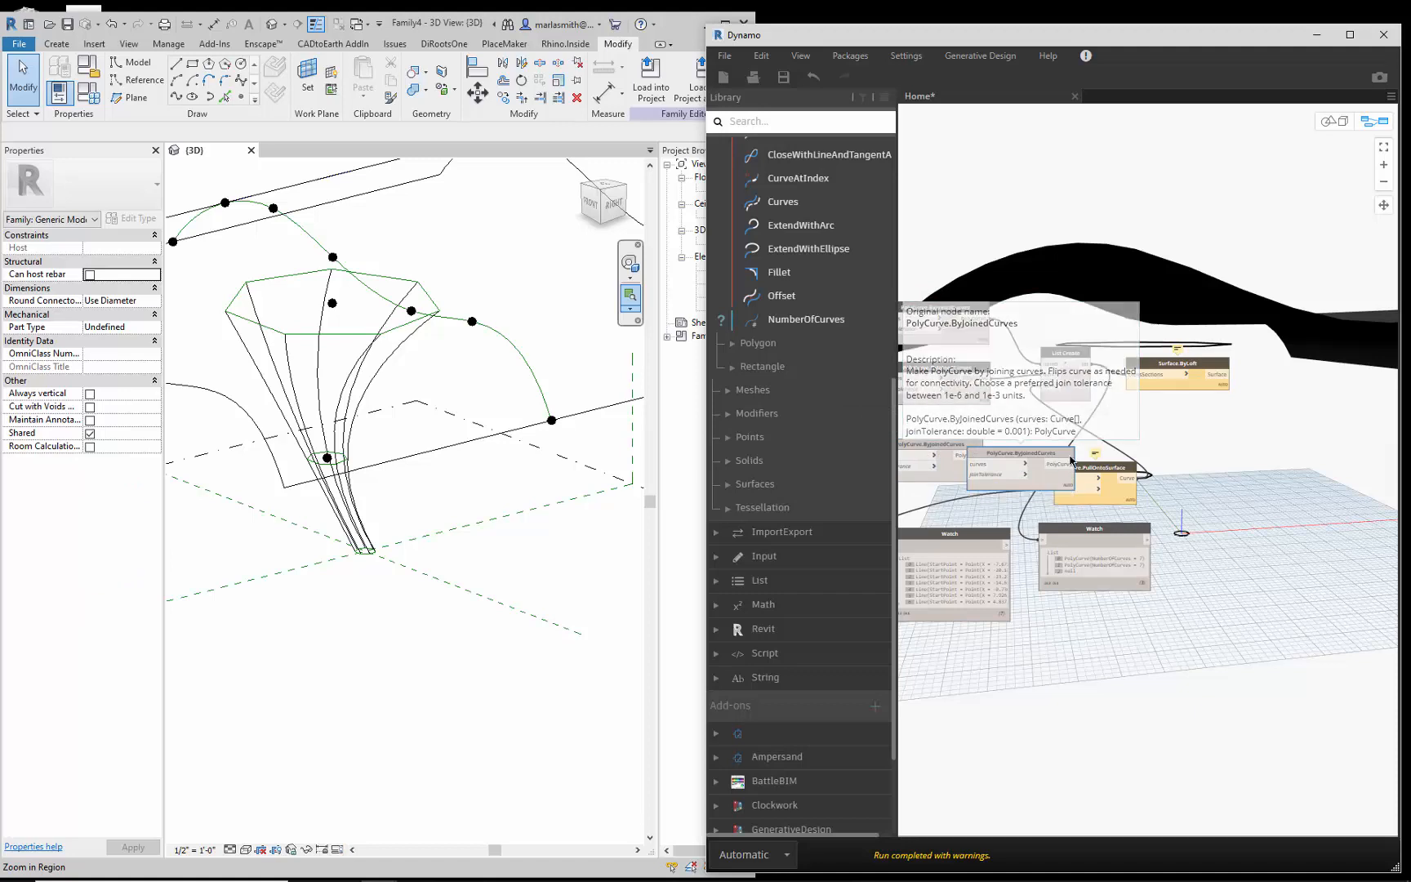
key("ctrl+v")
scroll(1193, 488, "up", 3)
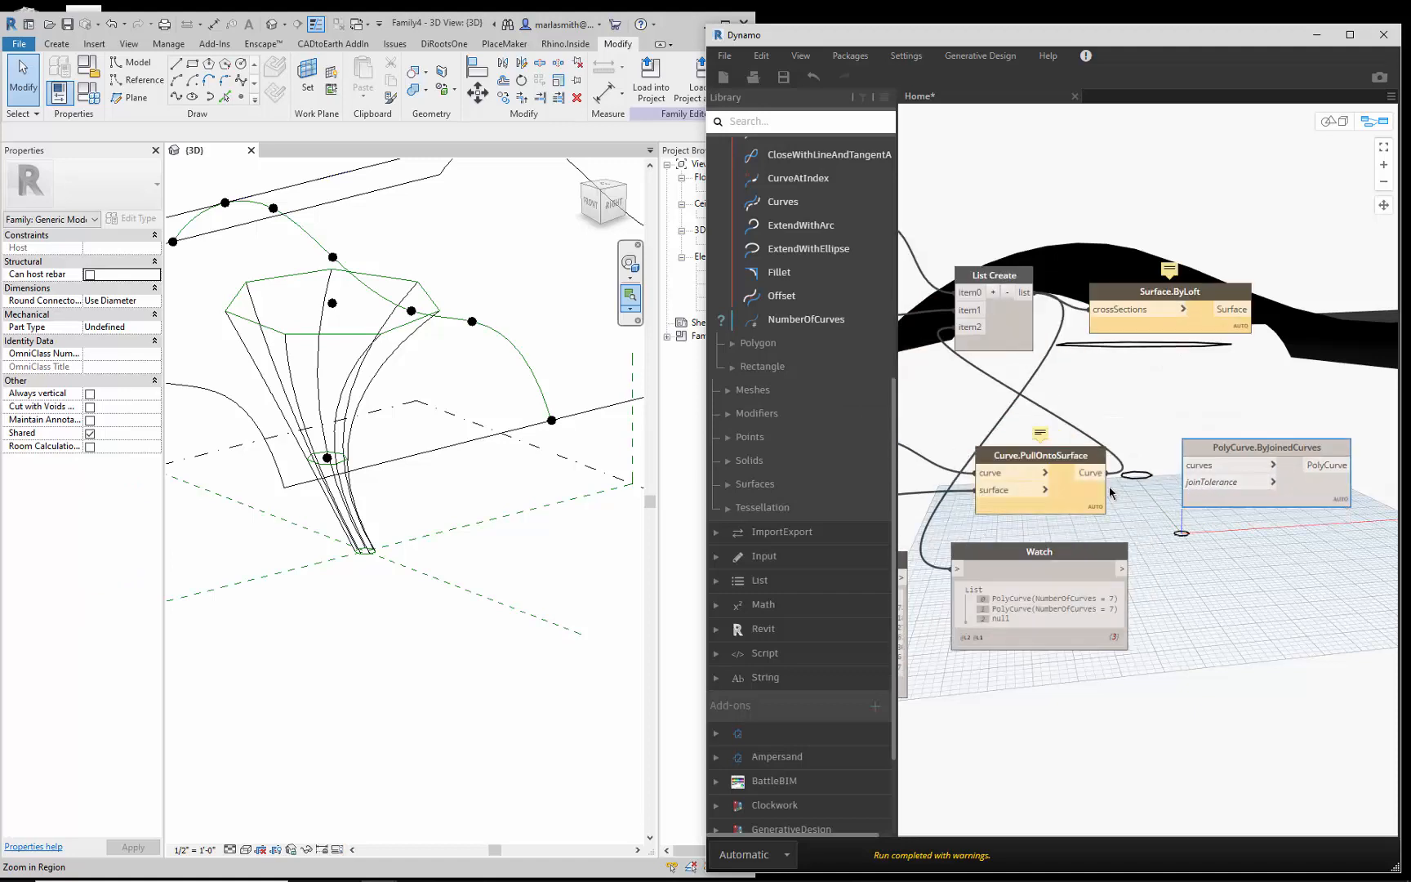
left_click_drag(1098, 482, 1195, 467)
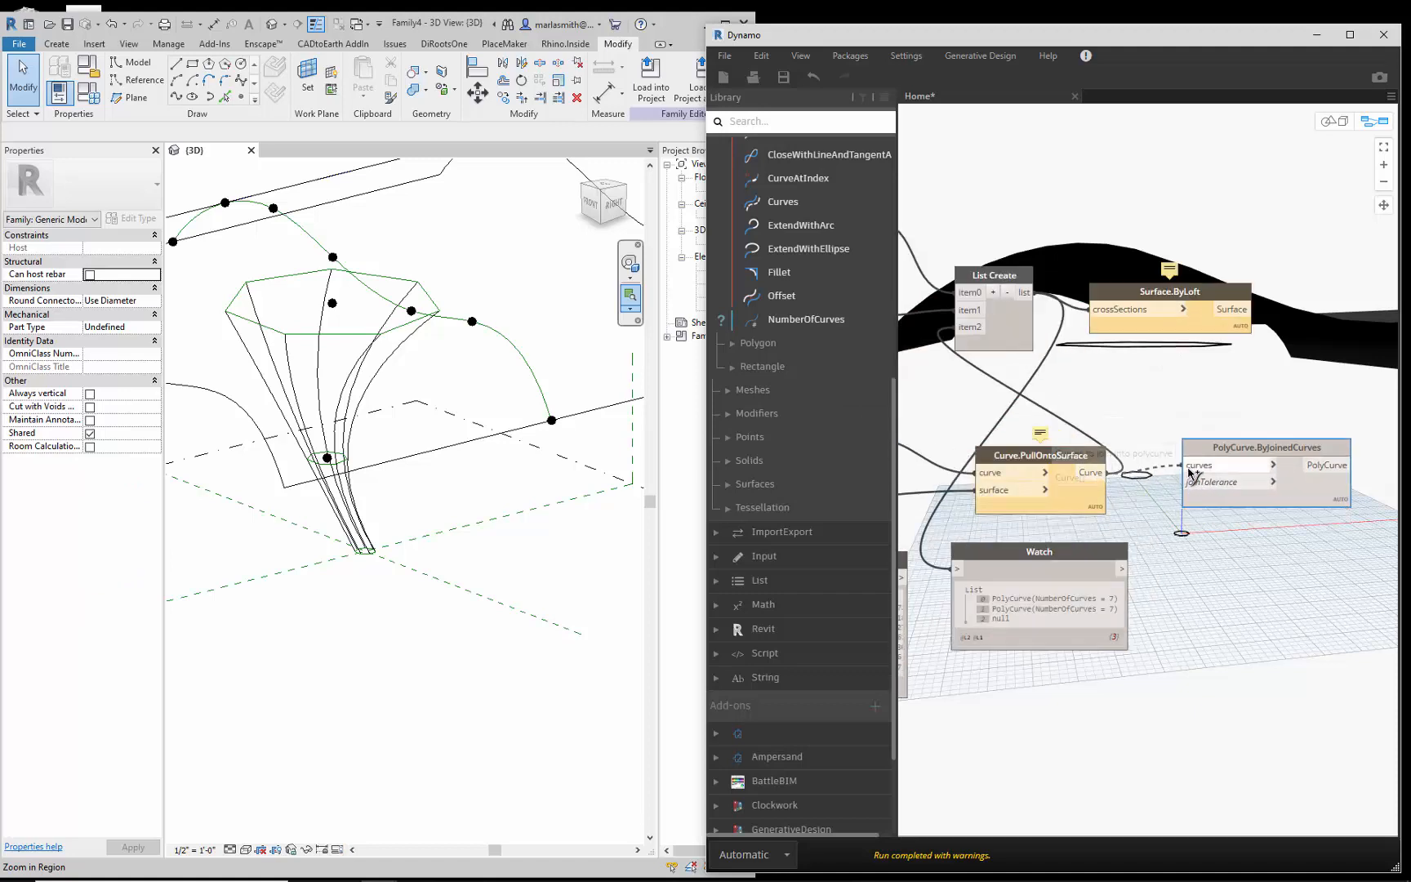
left_click(1197, 569)
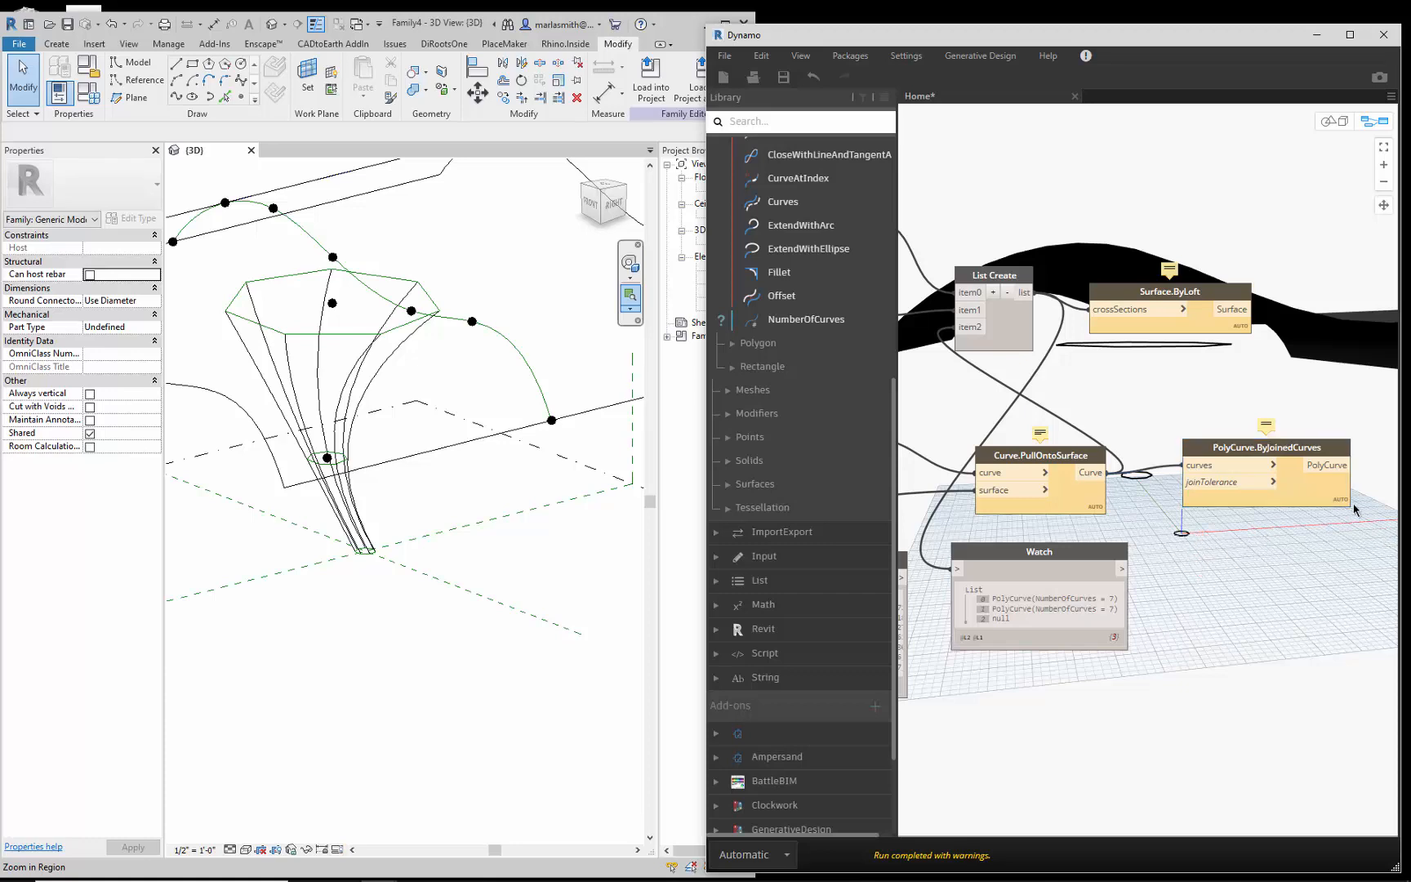
mouse_move(1343, 512)
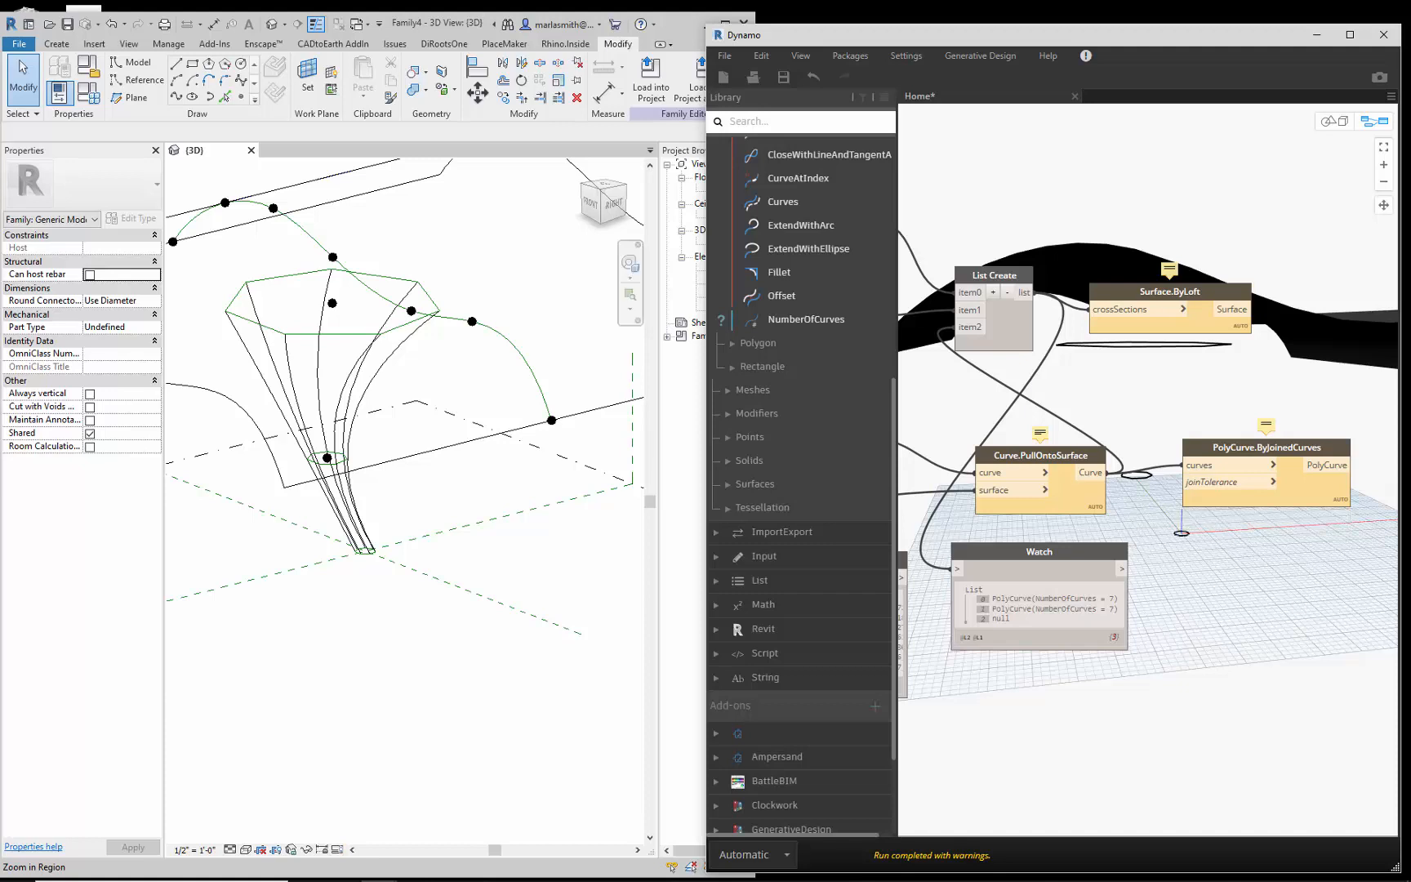
Reconnect the third CurveElement.Curve output to the curves input of the original third PolyCurve.ByJoinedCurves node
scroll(1303, 673, "down", 2)
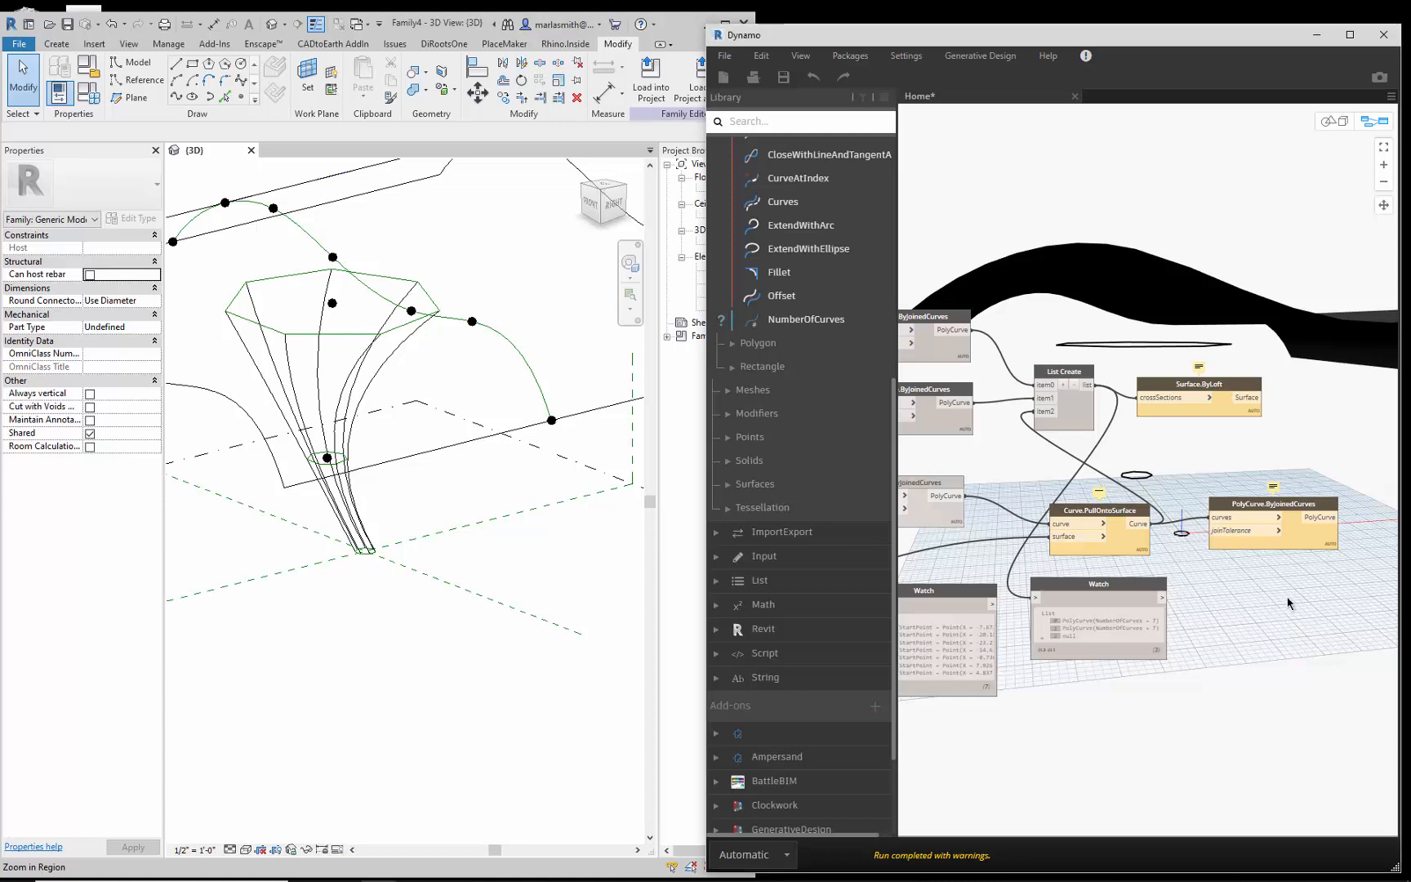
scroll(1288, 603, "down", 5)
scroll(1035, 568, "up", 5)
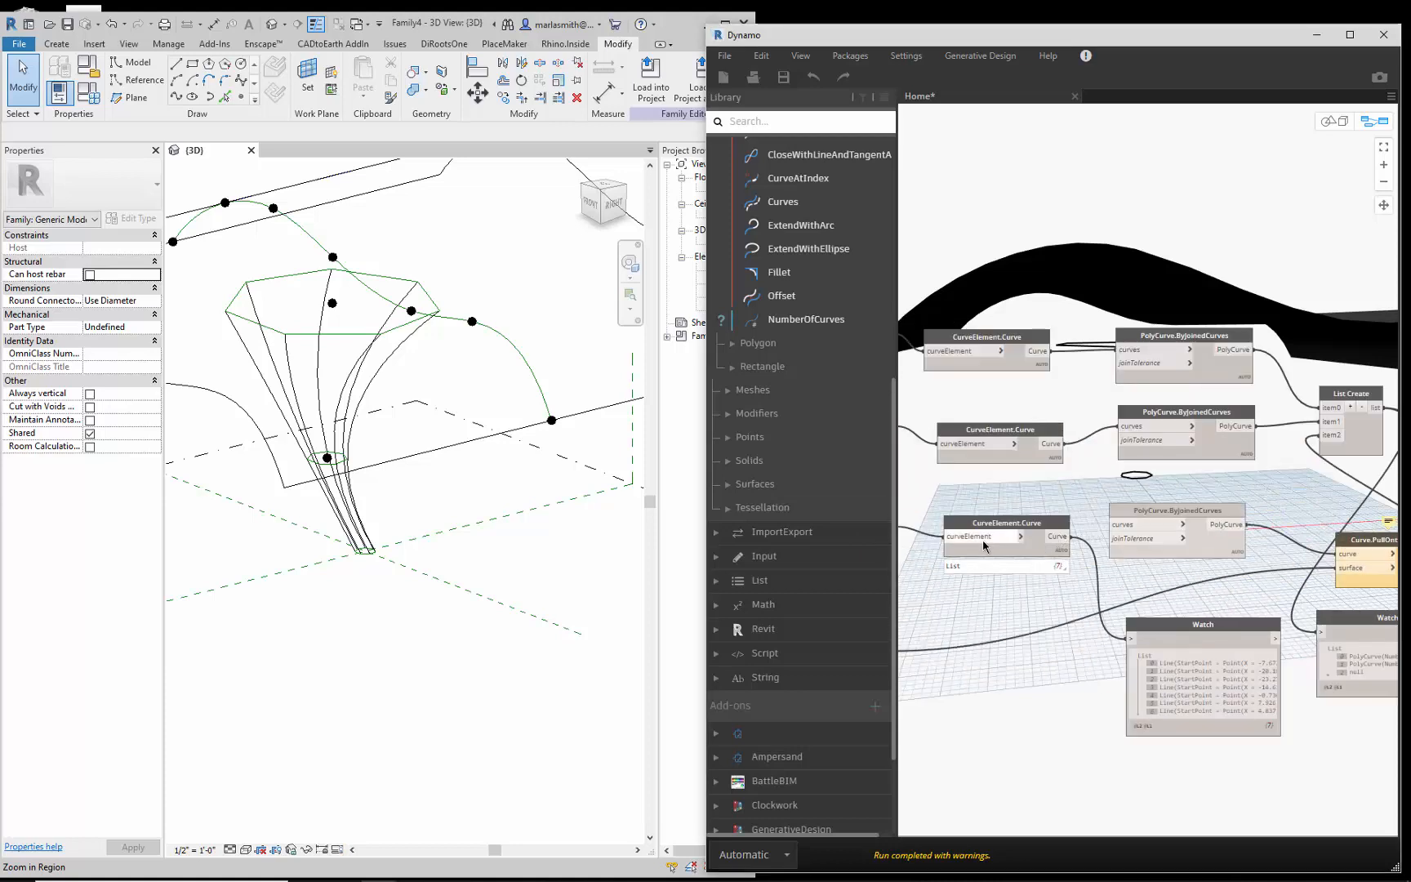
scroll(1021, 567, "down", 3)
scroll(1176, 572, "up", 2)
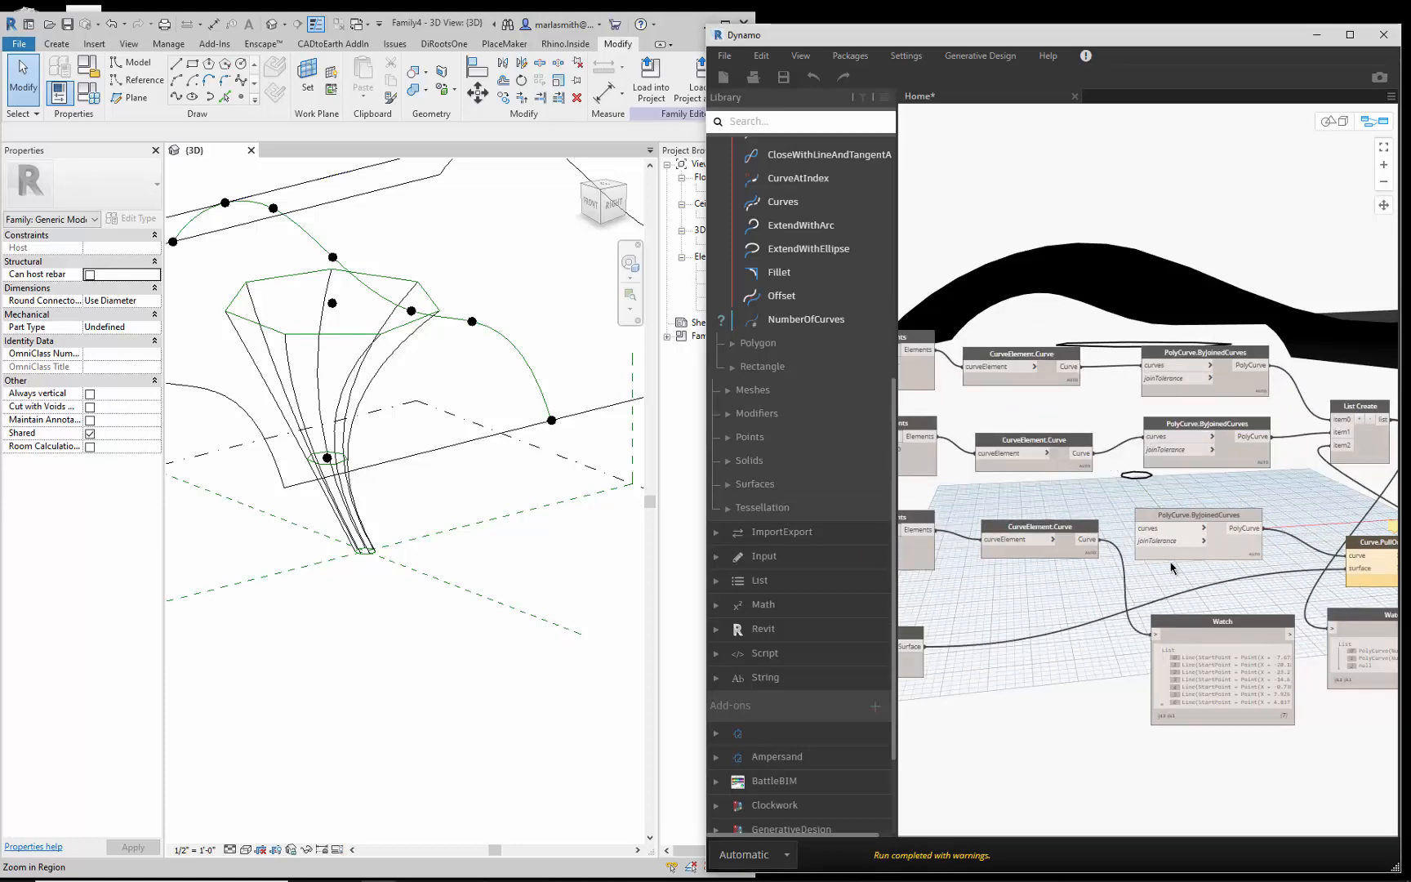
left_click(1093, 540)
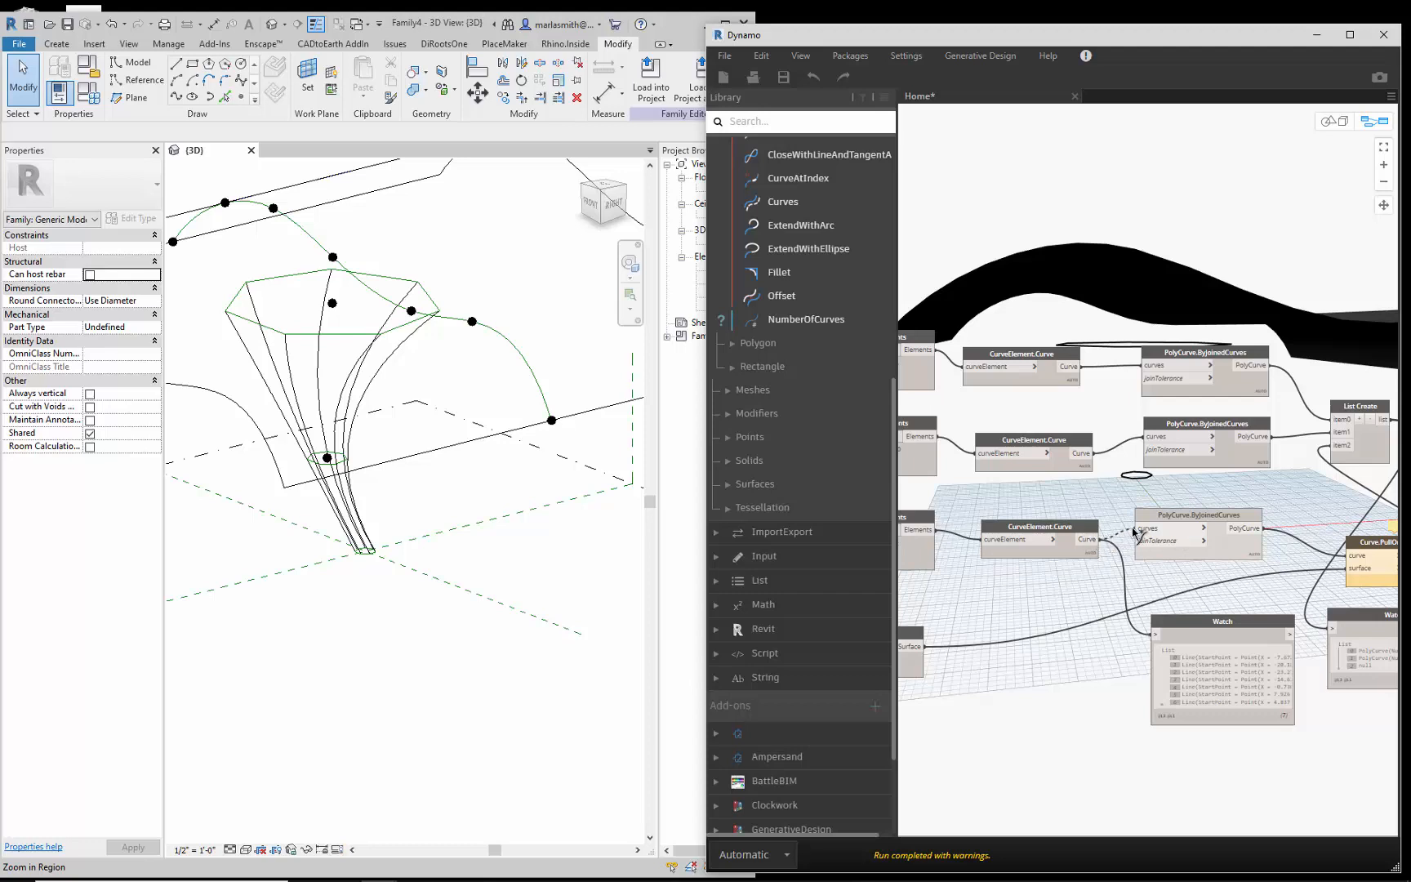
left_click(1137, 529)
scroll(1088, 523, "down", 2)
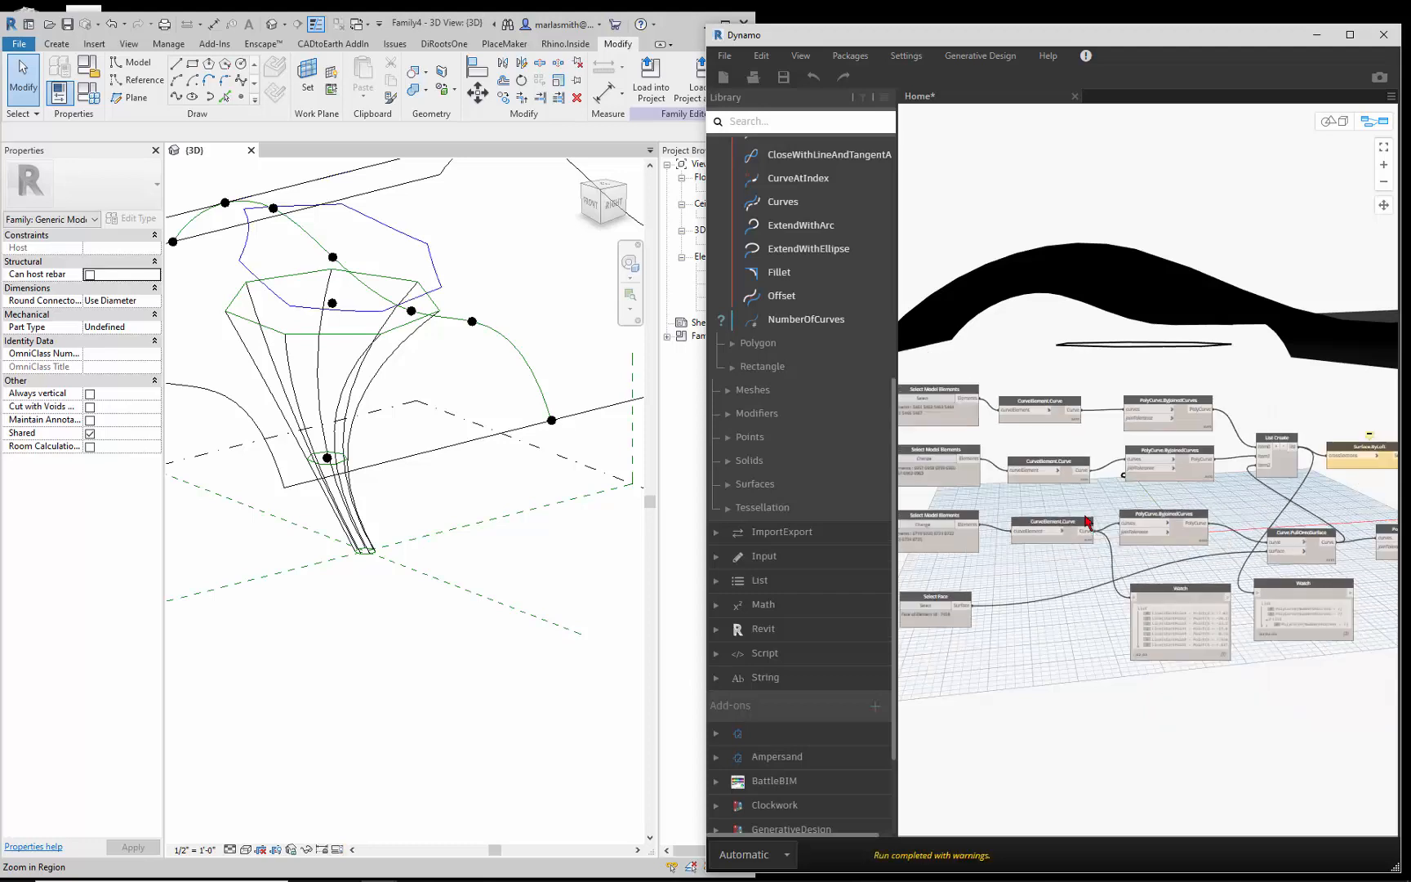
Move List Create and Surface.ByLoft downstream of the pulled-curve nodes, keeping Surface.ByLoft after List Create
scroll(1258, 543, "up", 3)
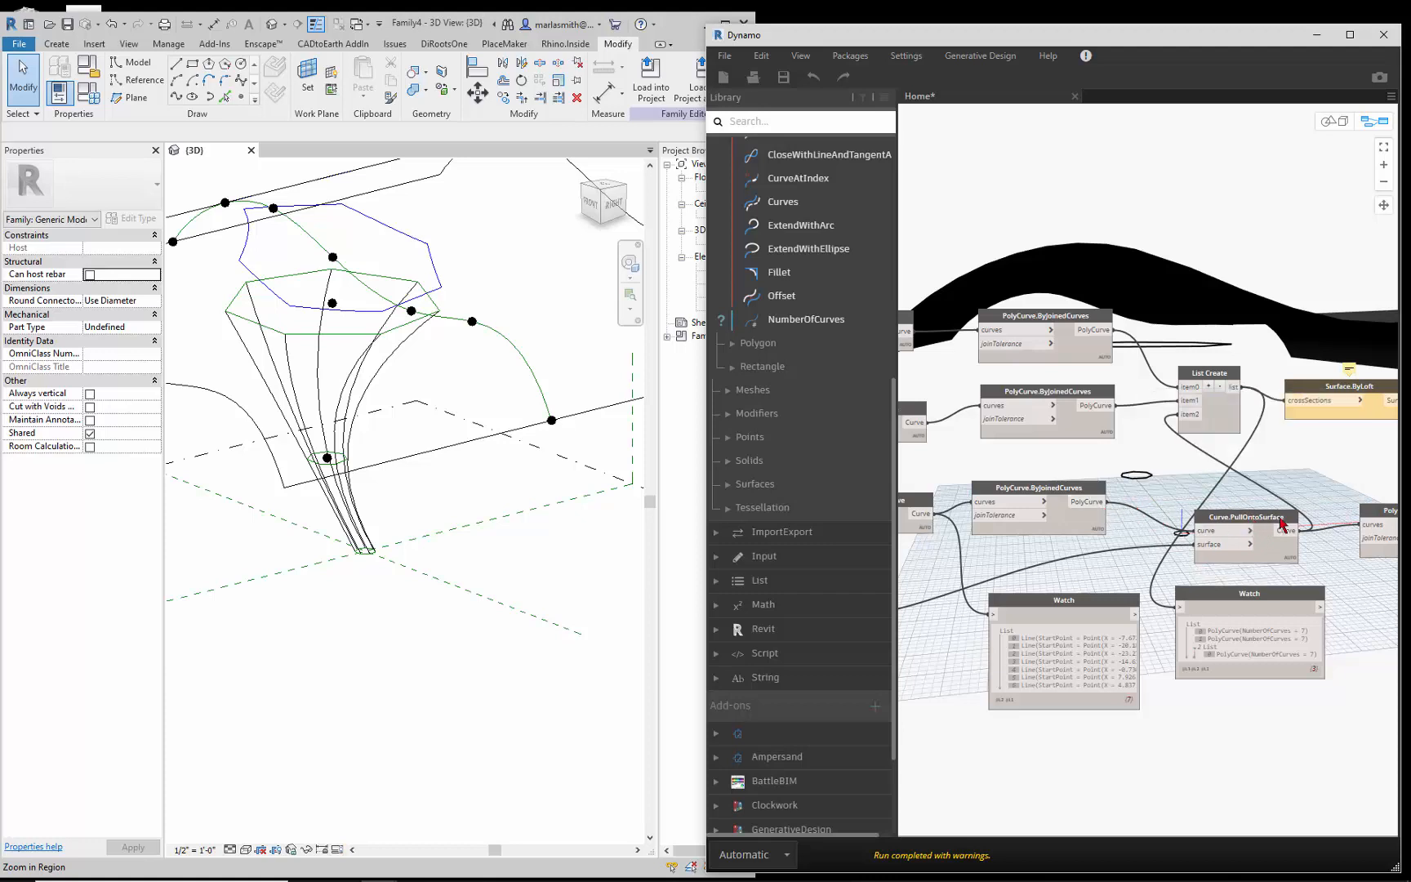
scroll(1274, 527, "down", 3)
scroll(1021, 535, "up", 3)
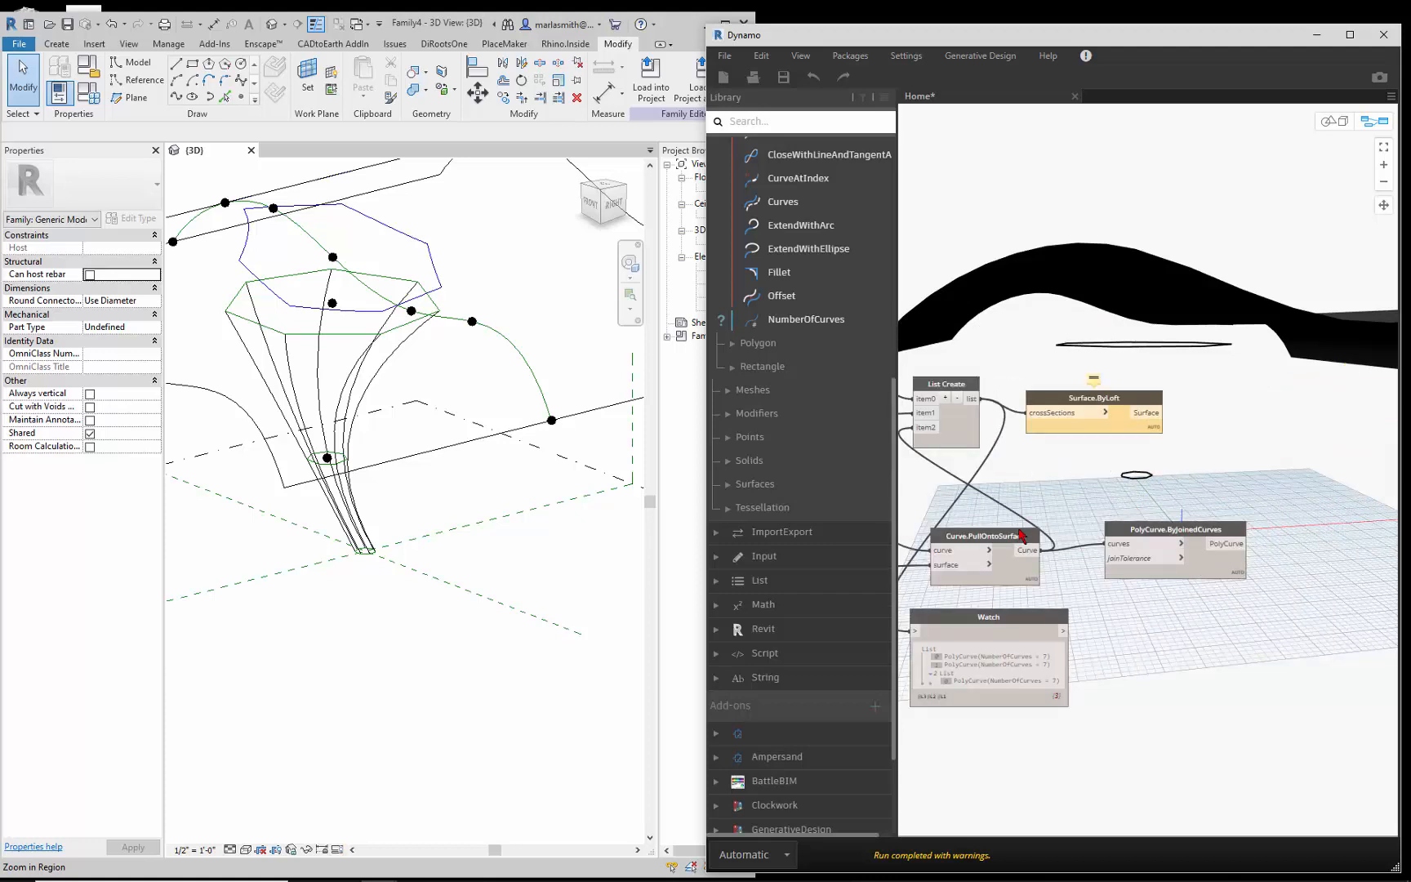
left_click_drag(975, 389, 1268, 387)
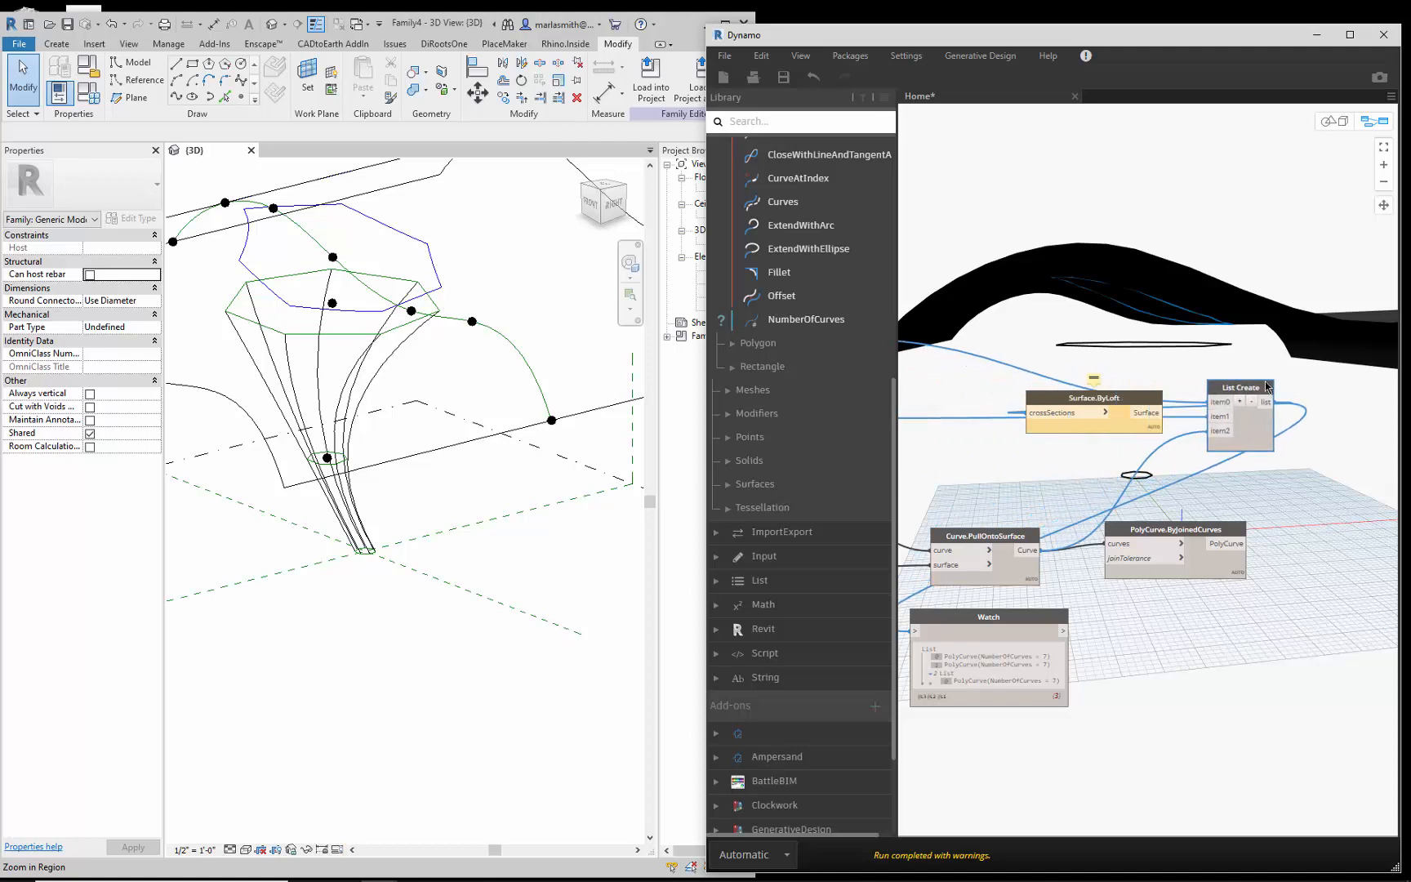
scroll(952, 398, "down", 3)
left_click(1060, 409)
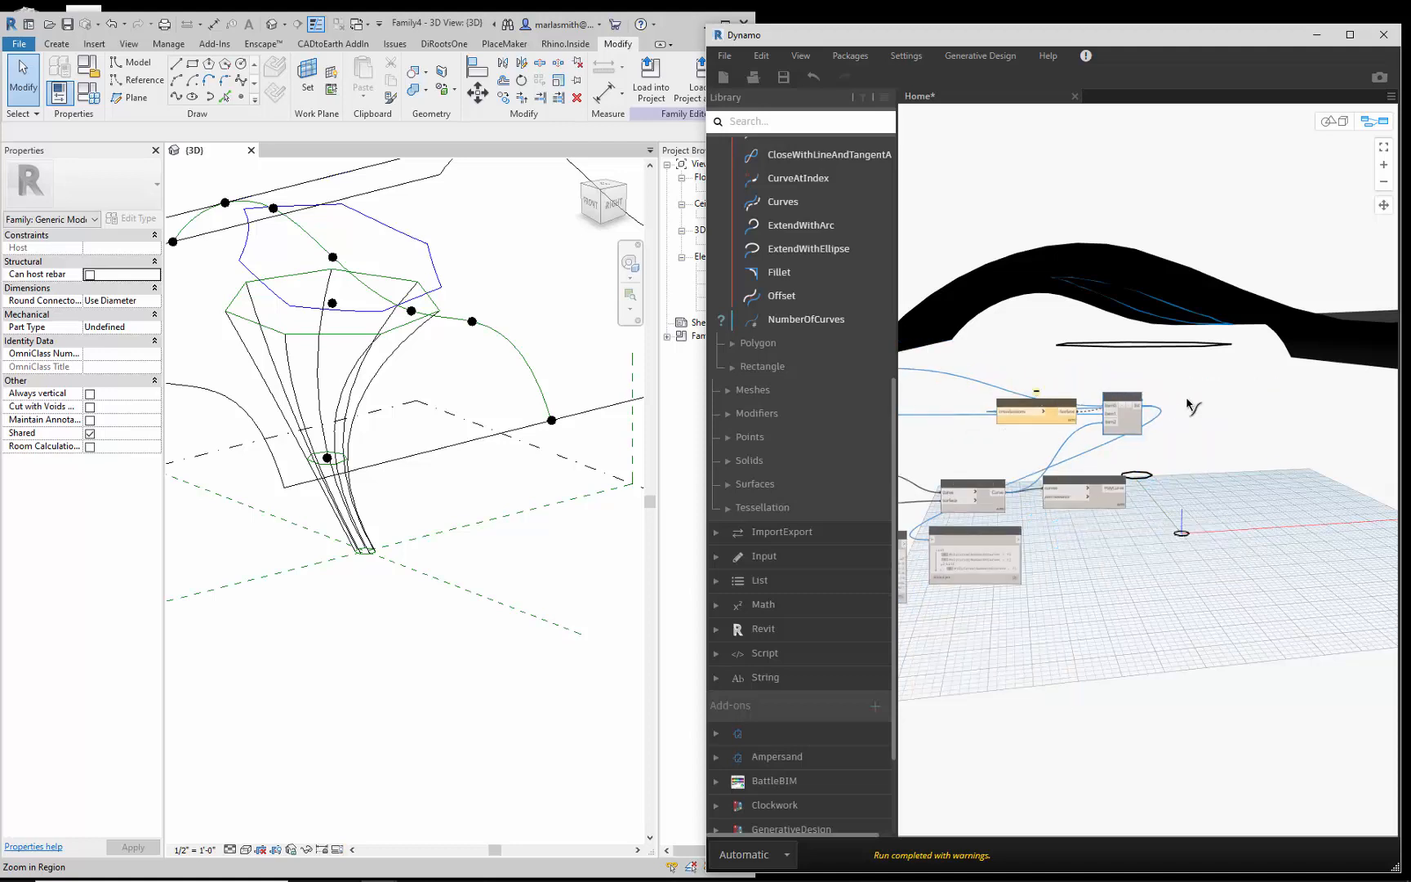
left_click(1254, 374)
left_click_drag(1051, 409, 1281, 406)
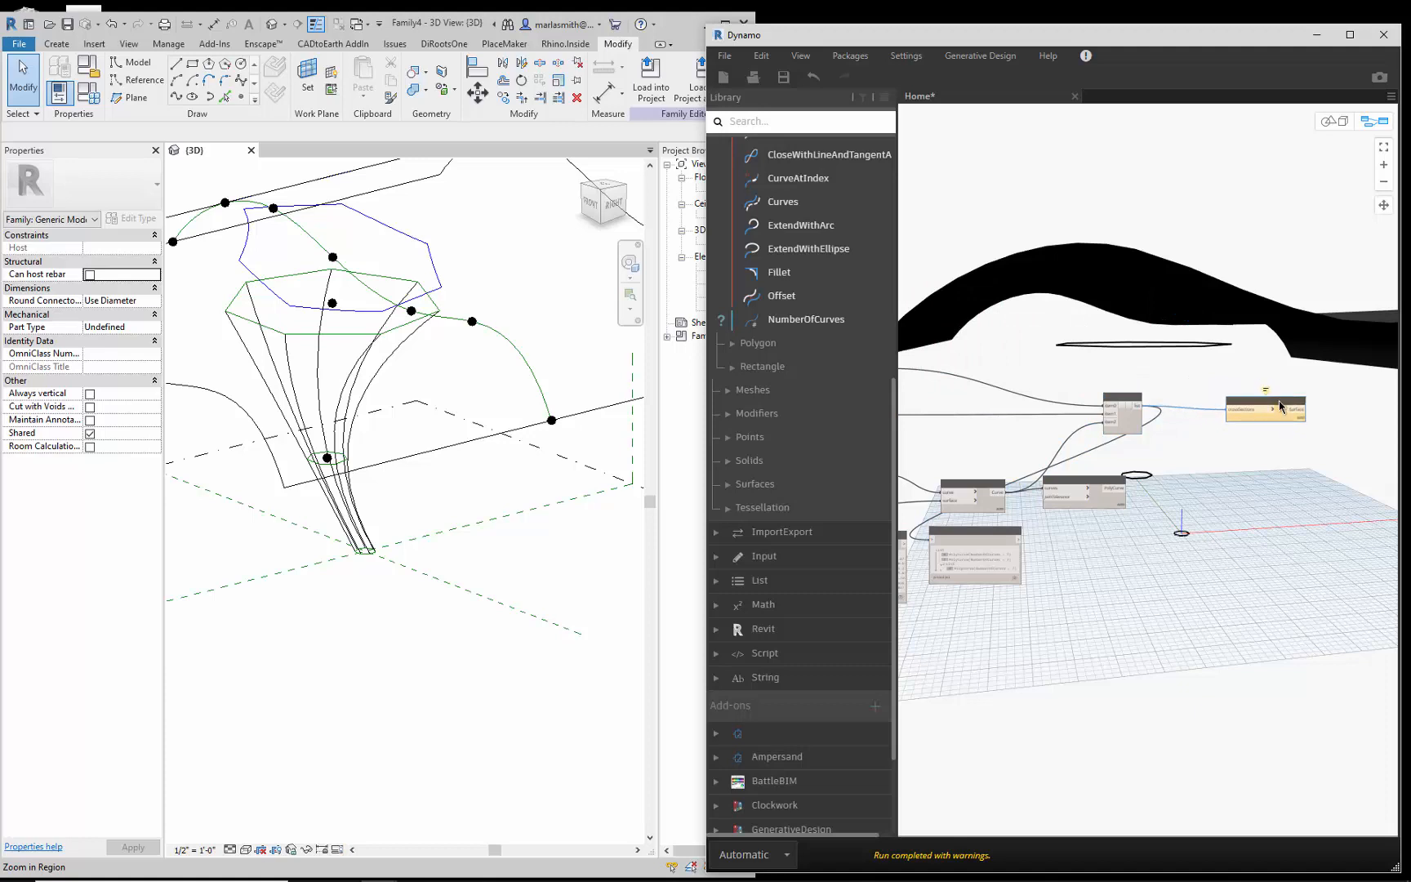
scroll(1035, 467, "up", 3)
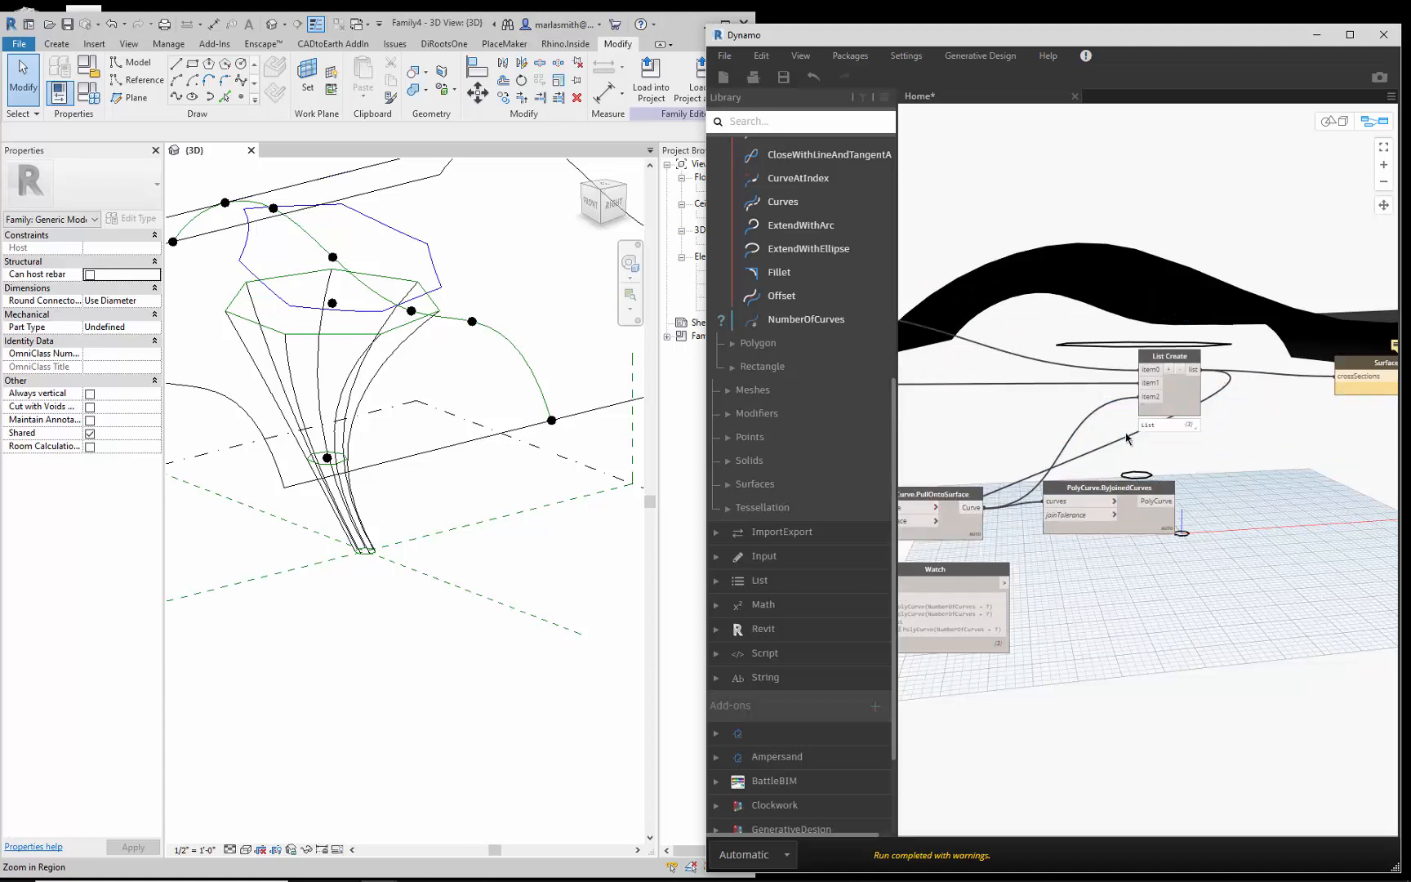
Reposition the duplicated PolyCurve.ByJoinedCurves node and connect its PolyCurve output to item2 of List Create
left_click_drag(1125, 498, 1097, 502)
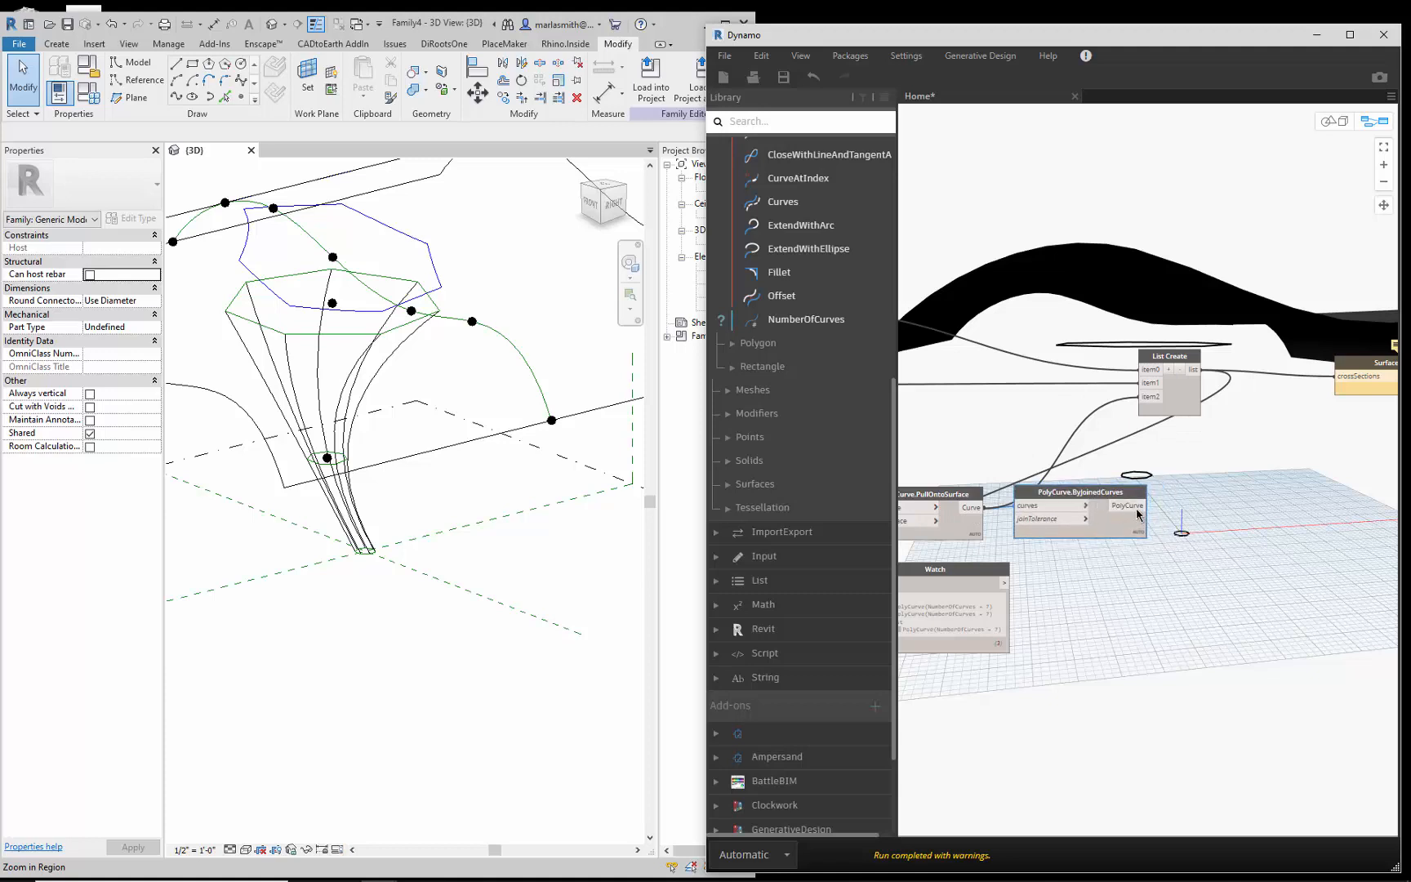
mouse_move(1125, 508)
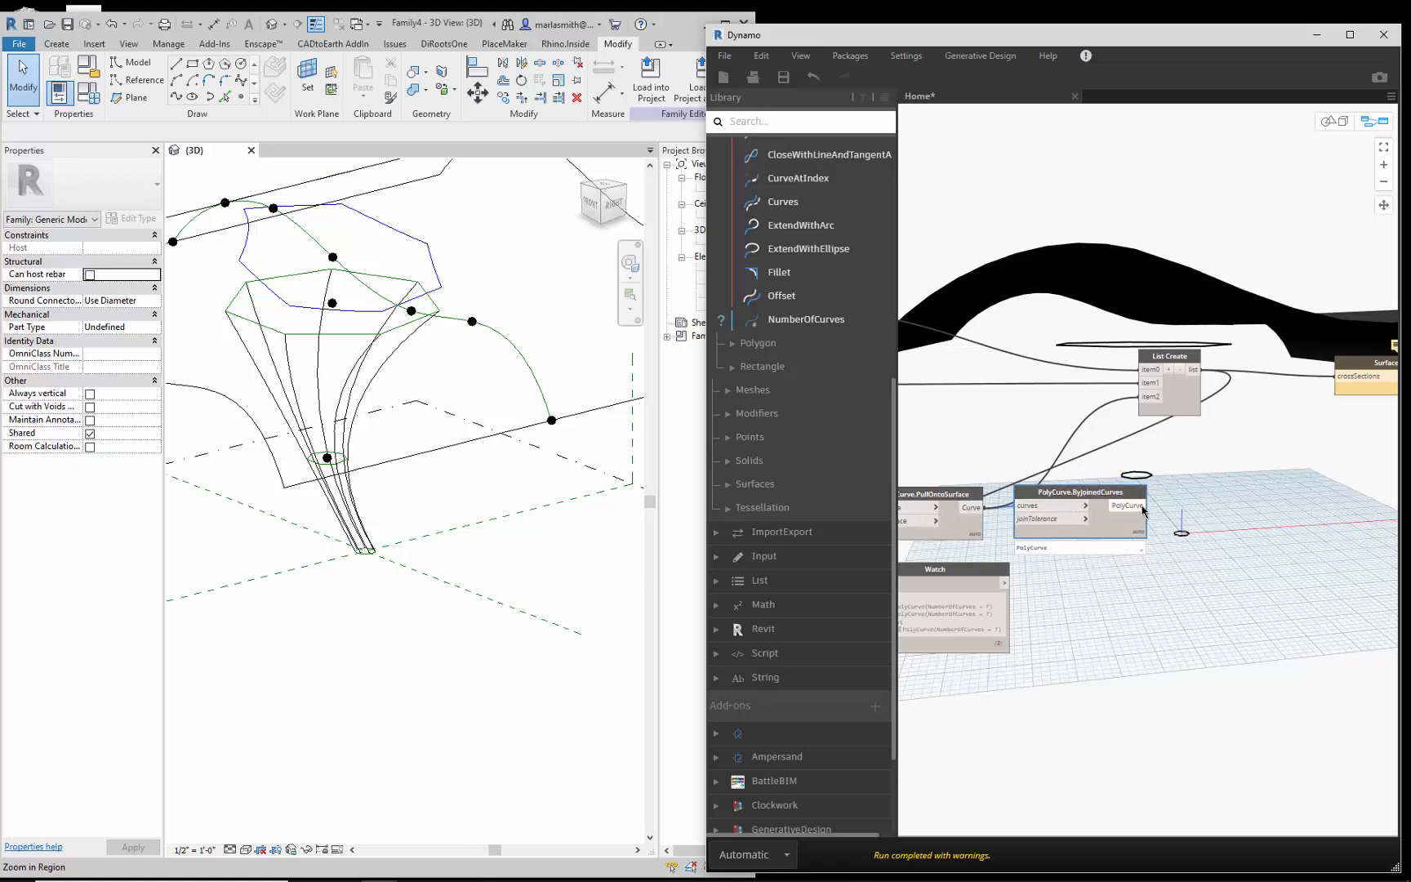
left_click(1126, 507)
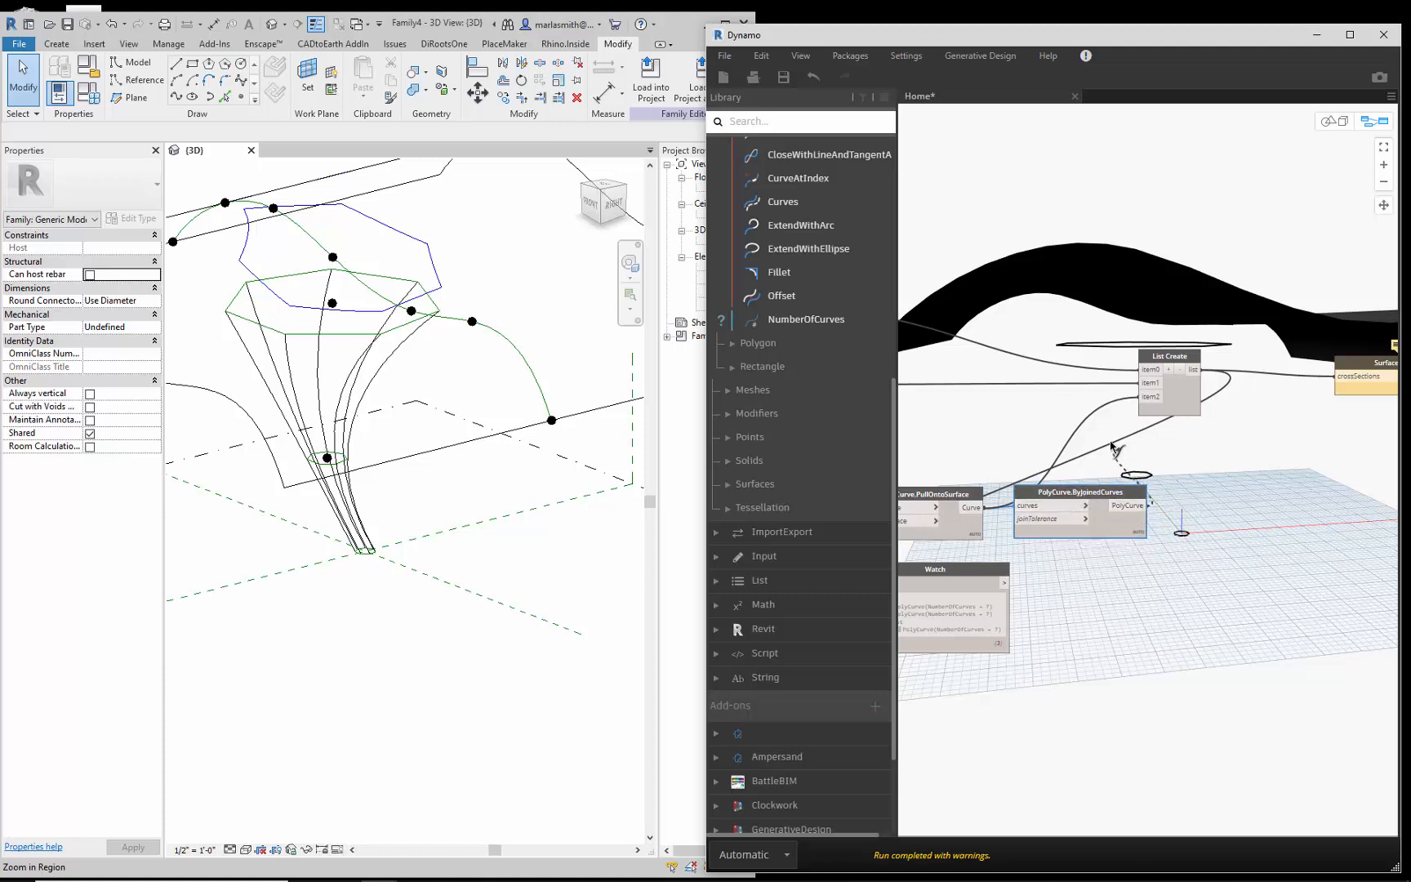
left_click(1151, 398)
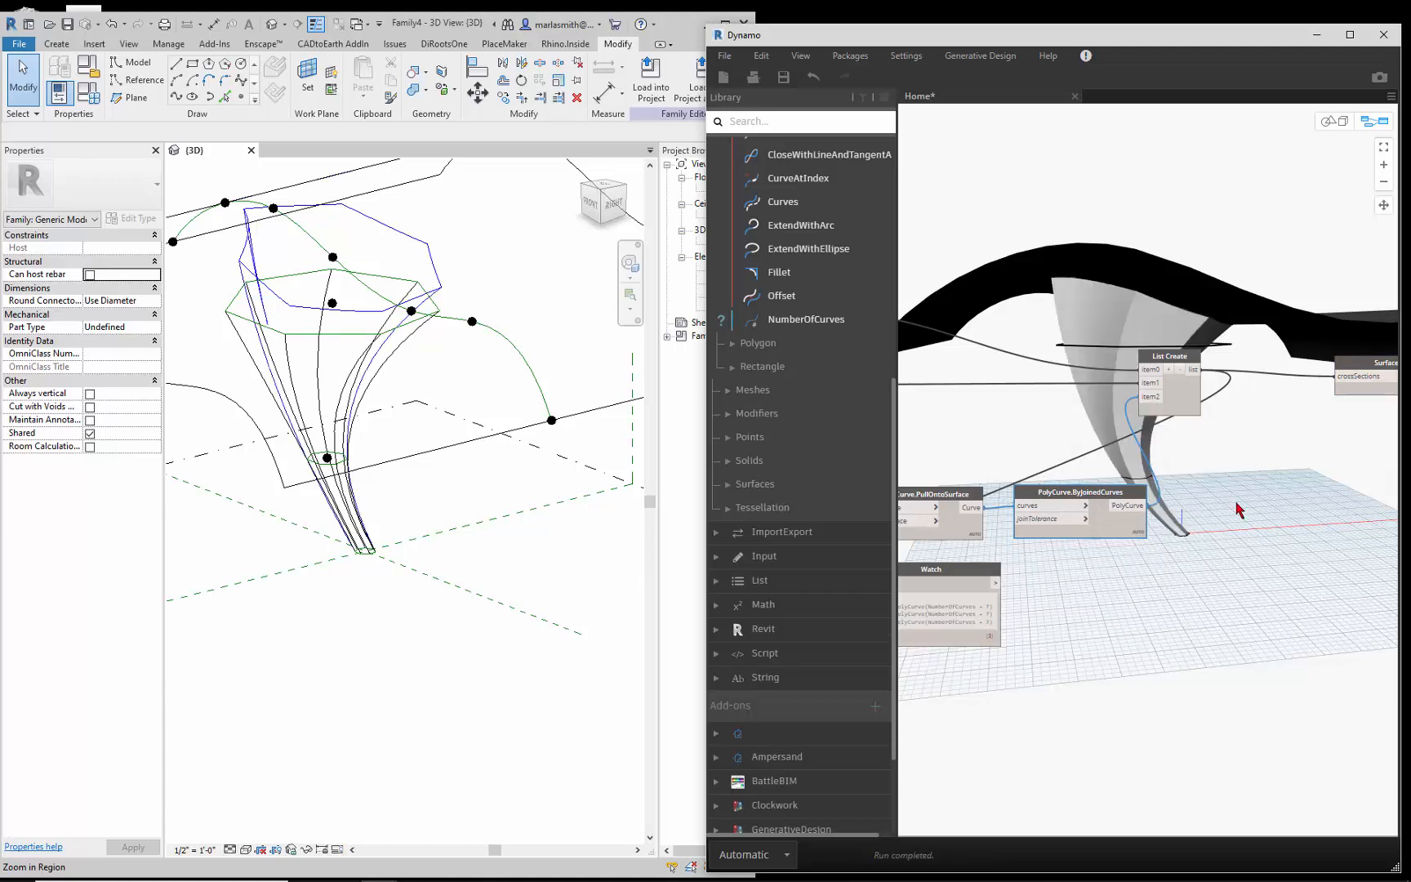
Pin the duplicated PolyCurve.ByJoinedCurves preview, move the second Watch node beyond it and feed the Watch from its PolyCurve output
scroll(1236, 503, "down", 4)
scroll(1029, 539, "up", 5)
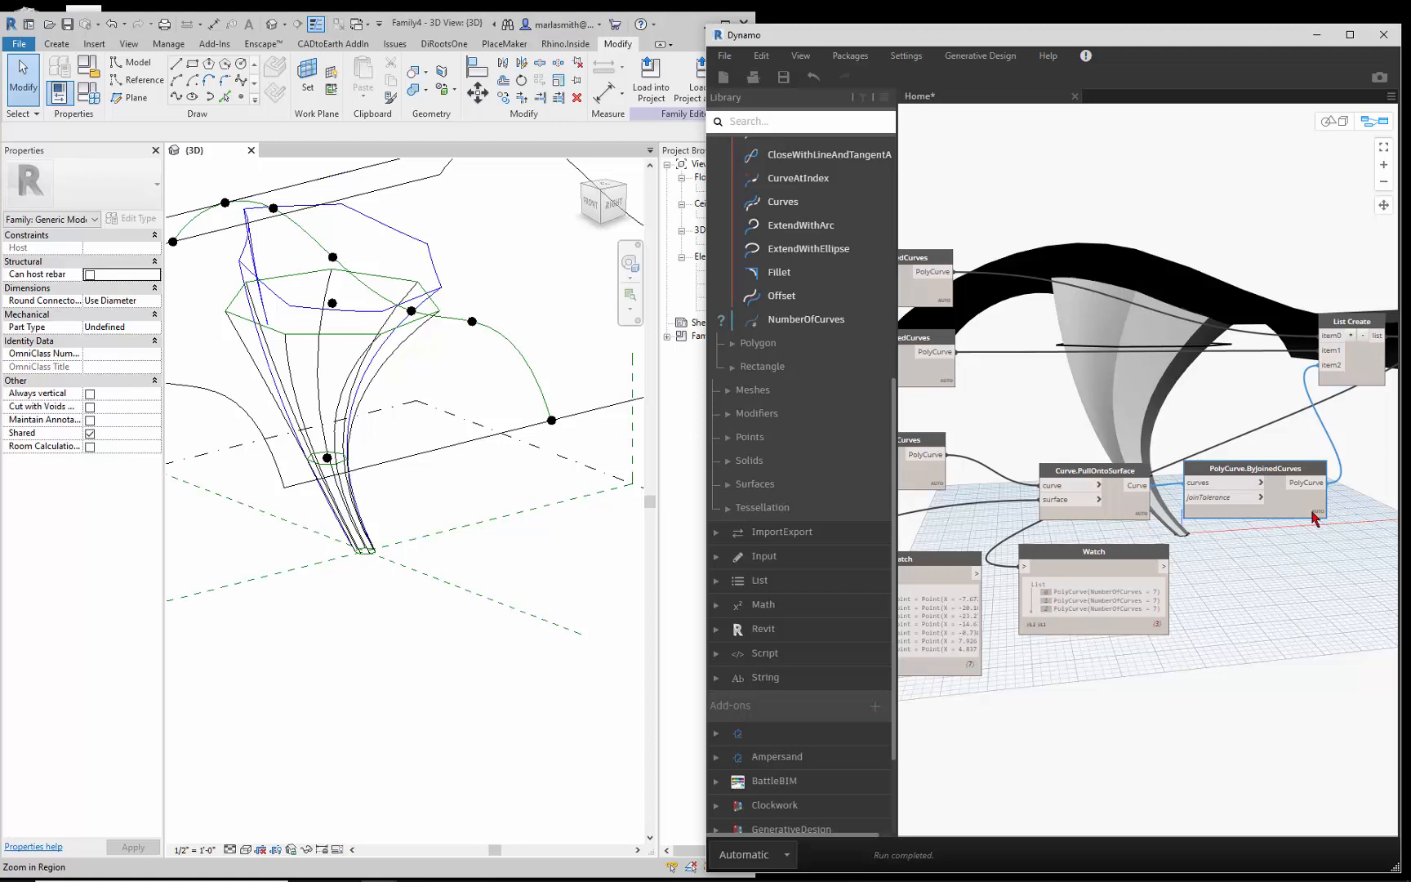
mouse_move(1316, 519)
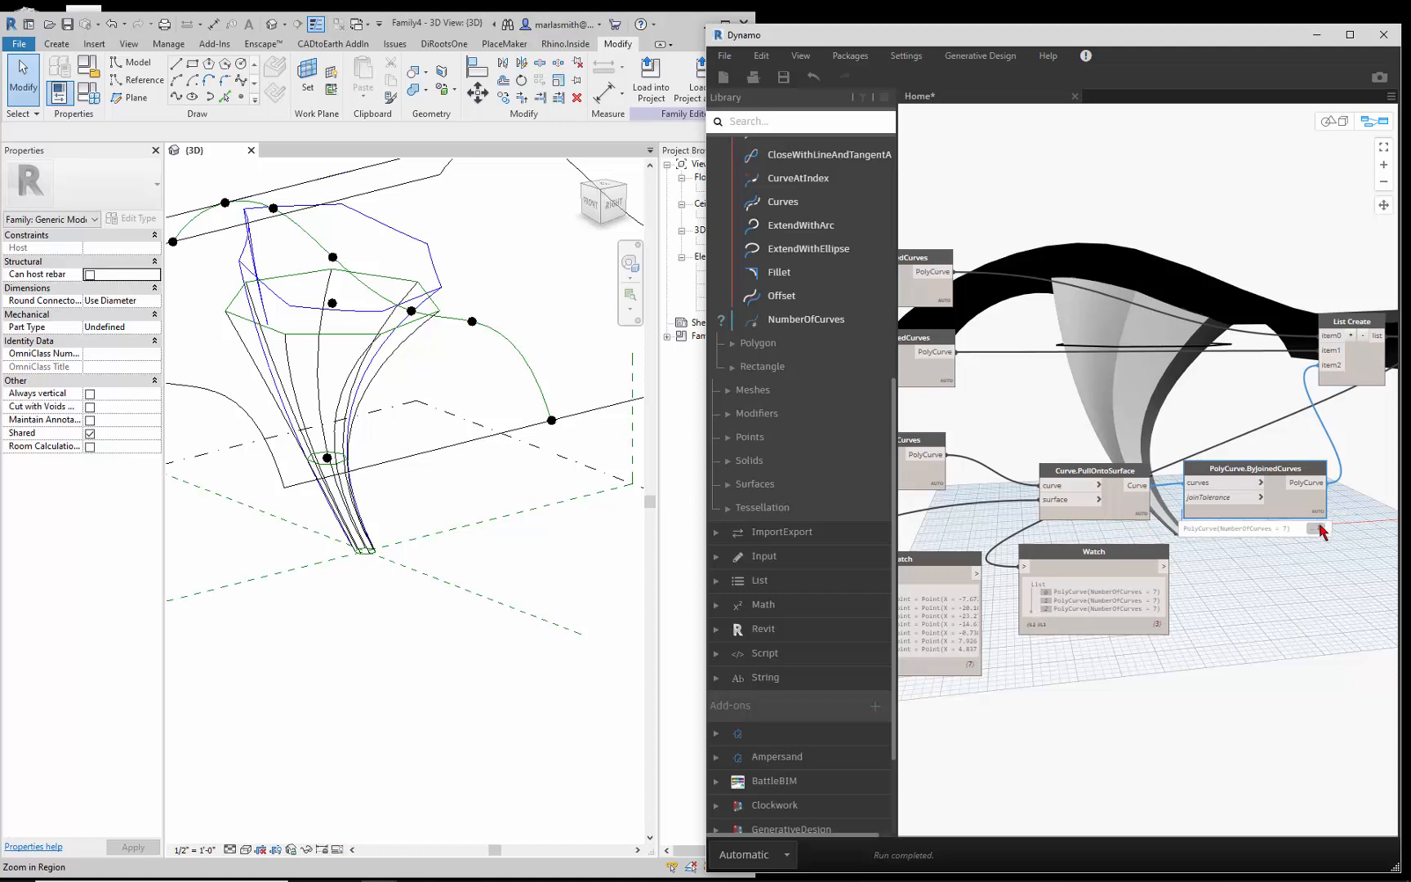
left_click(1321, 529)
left_click_drag(1093, 551, 1378, 548)
scroll(1104, 548, "down", 4)
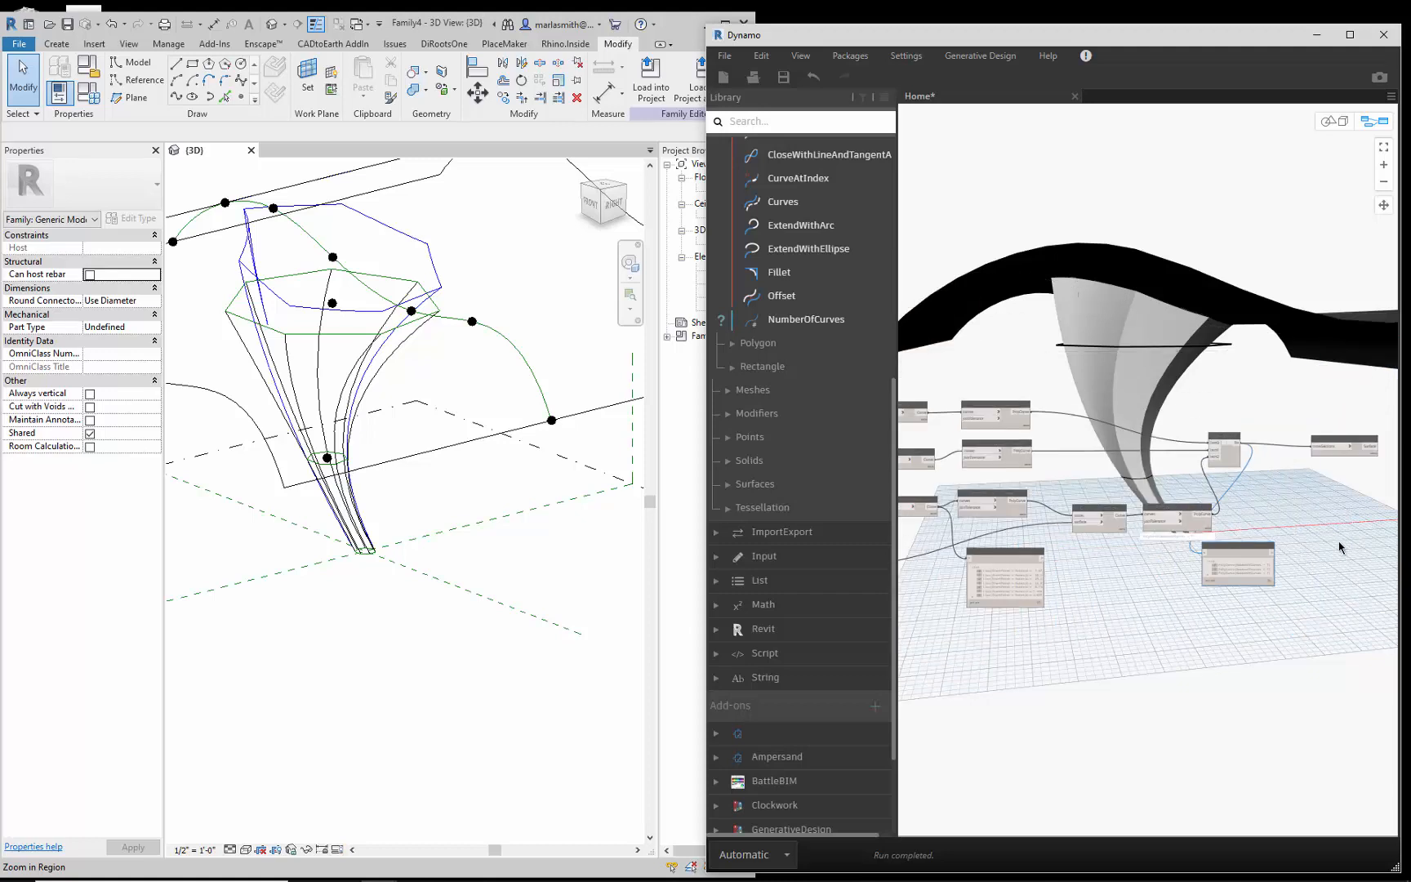
scroll(1342, 548, "up", 5)
left_click_drag(1166, 548, 1314, 485)
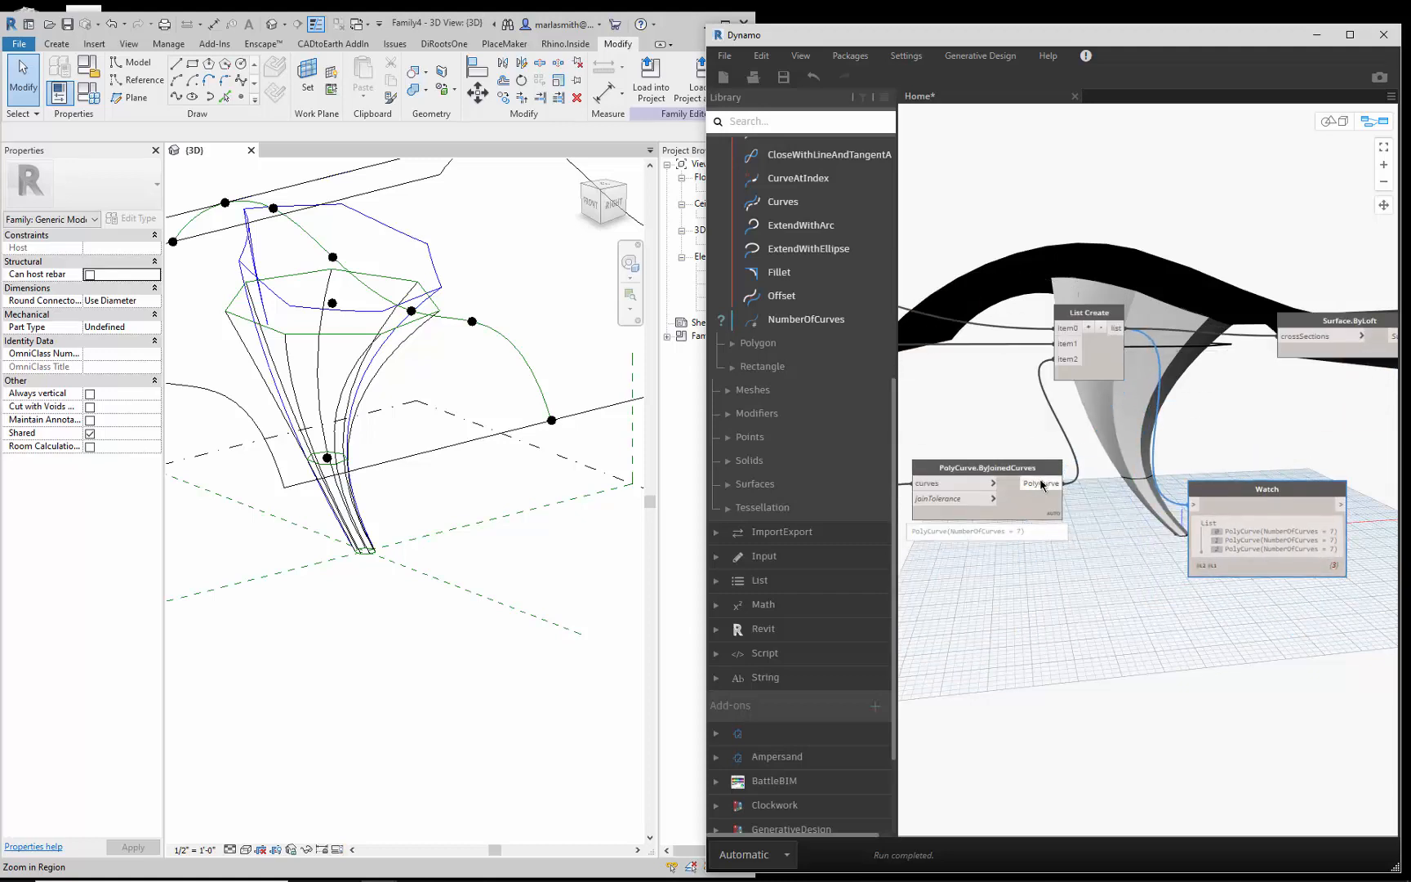
left_click_drag(1055, 484, 1195, 505)
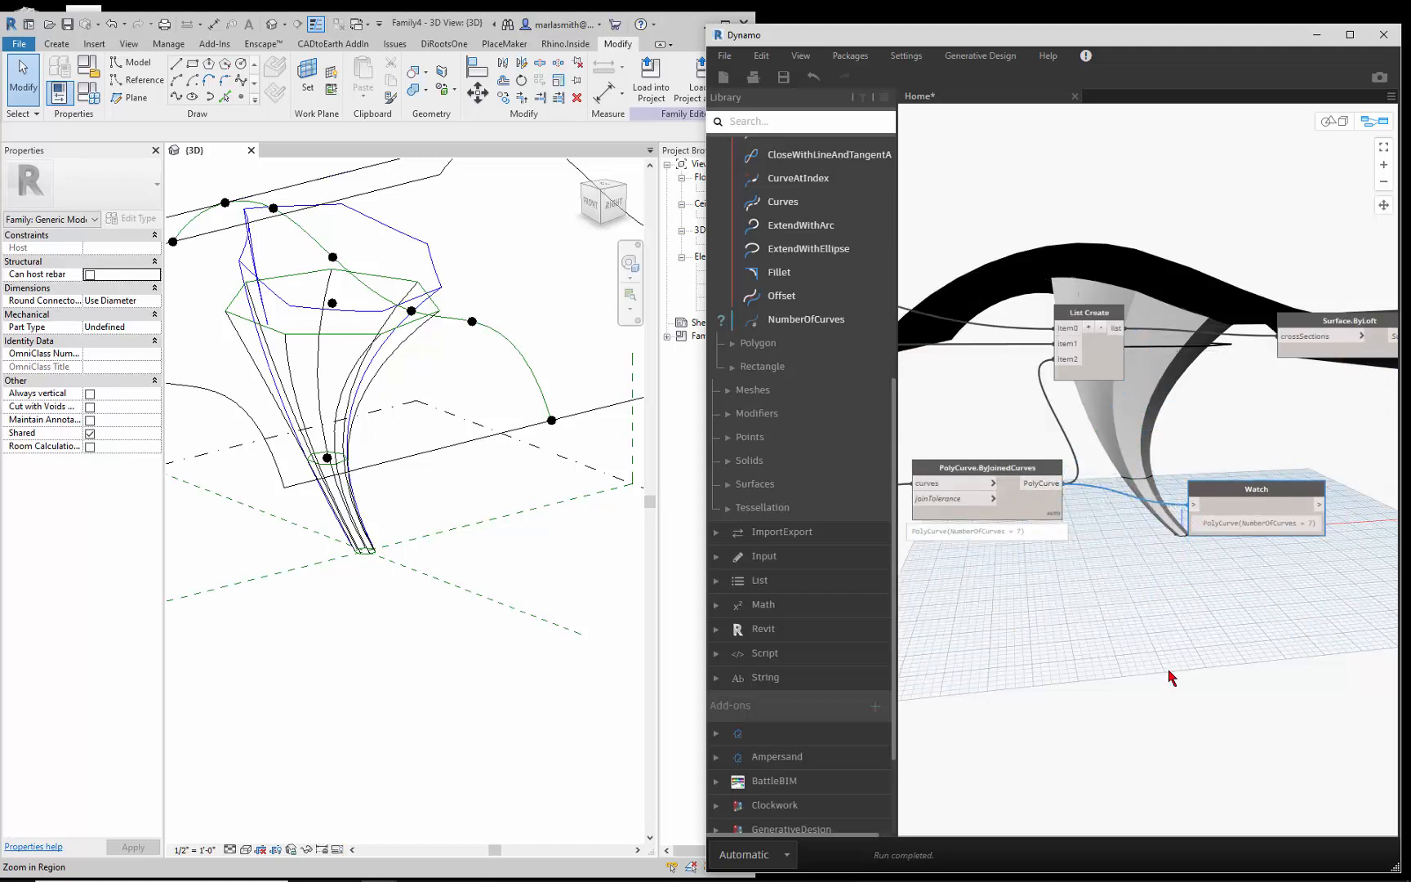
Switch to Revit and move the reference point of the small middle profile horizontally to reshape the column
scroll(1192, 642, "down", 2)
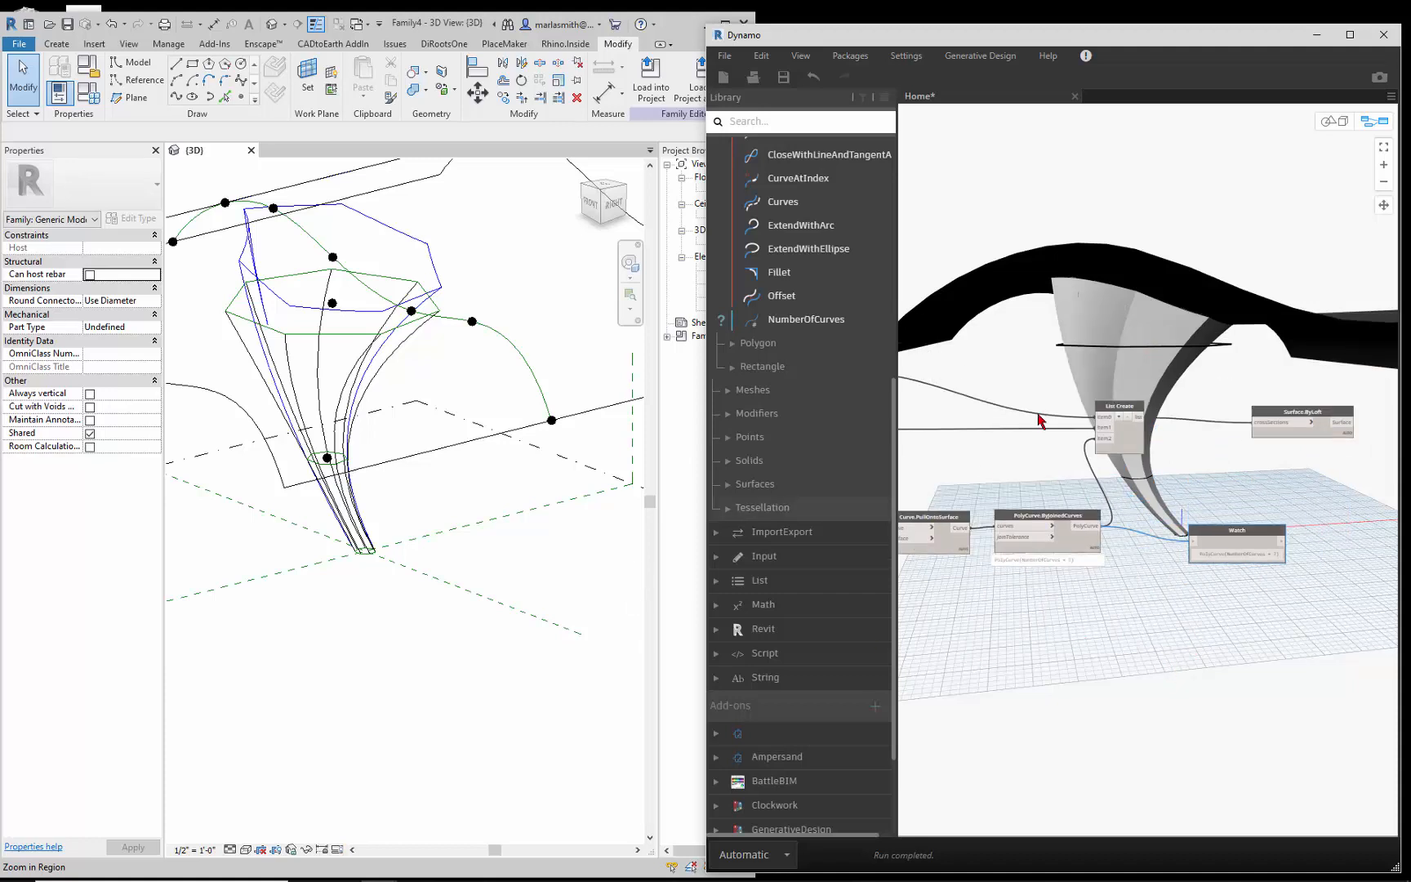
left_click(371, 452)
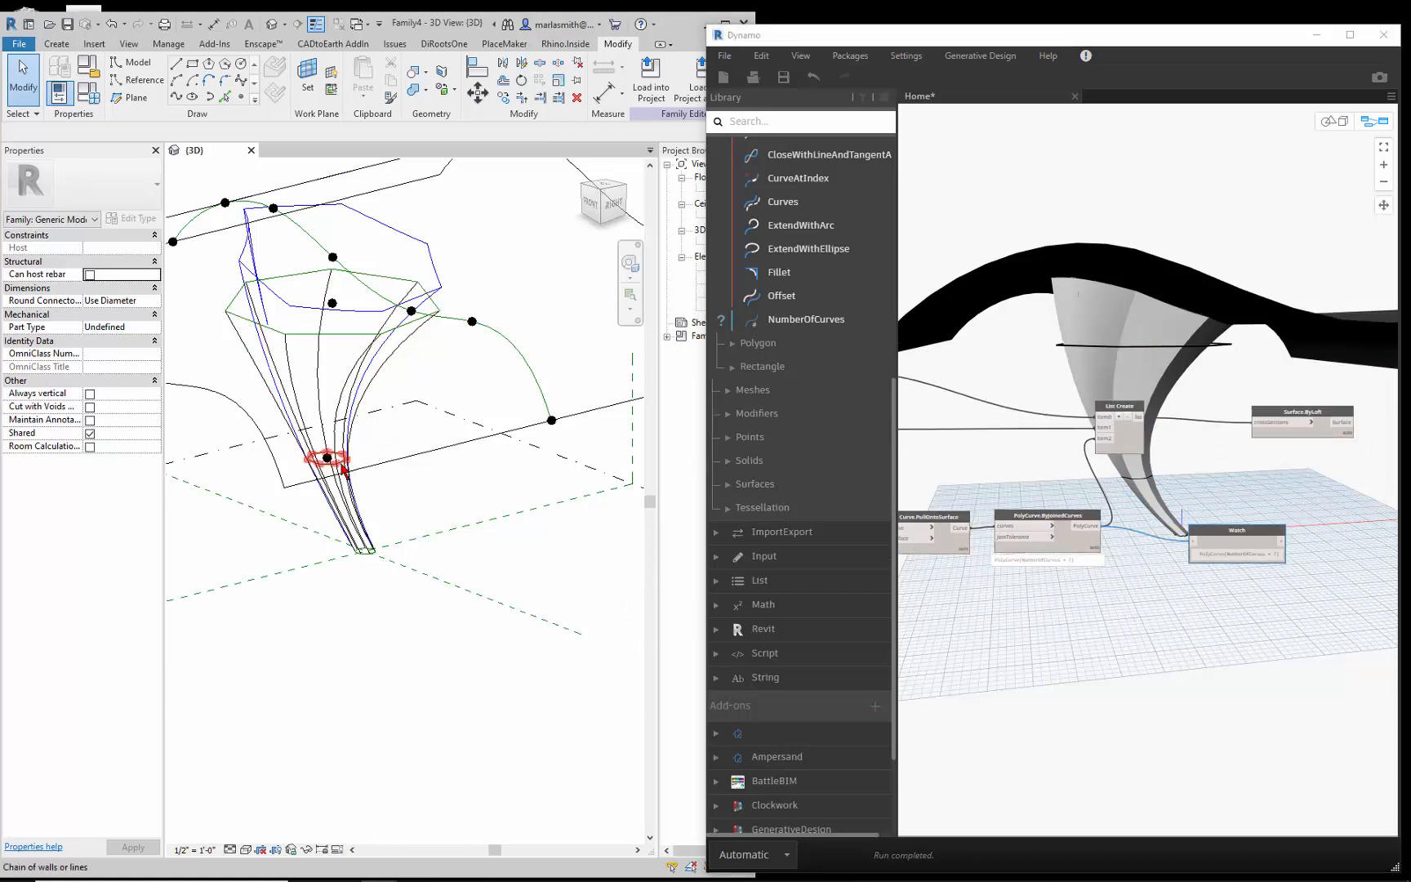
scroll(329, 462, "up", 3)
left_click(342, 464)
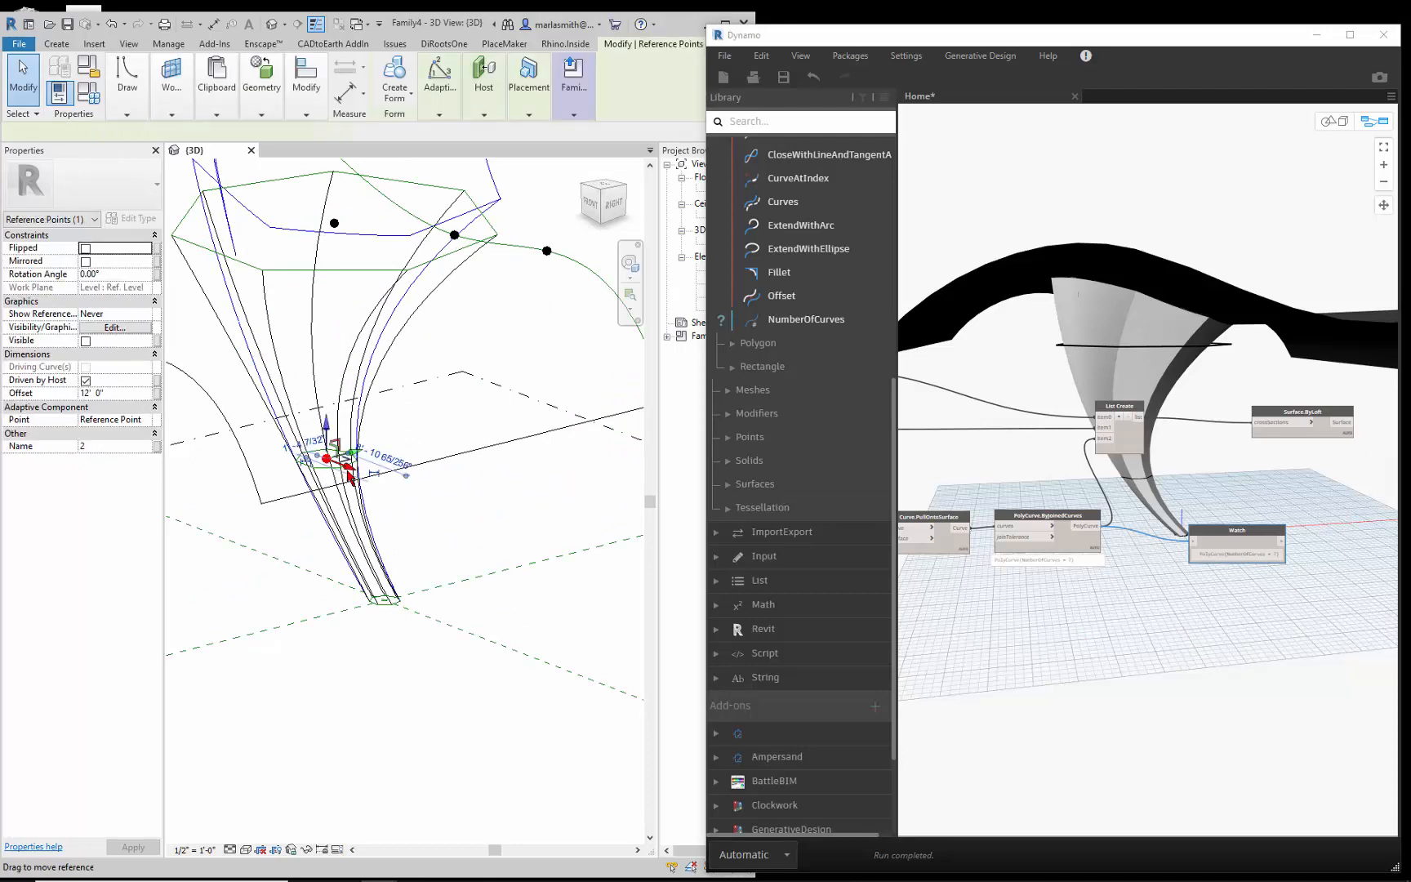
left_click_drag(357, 463, 419, 431)
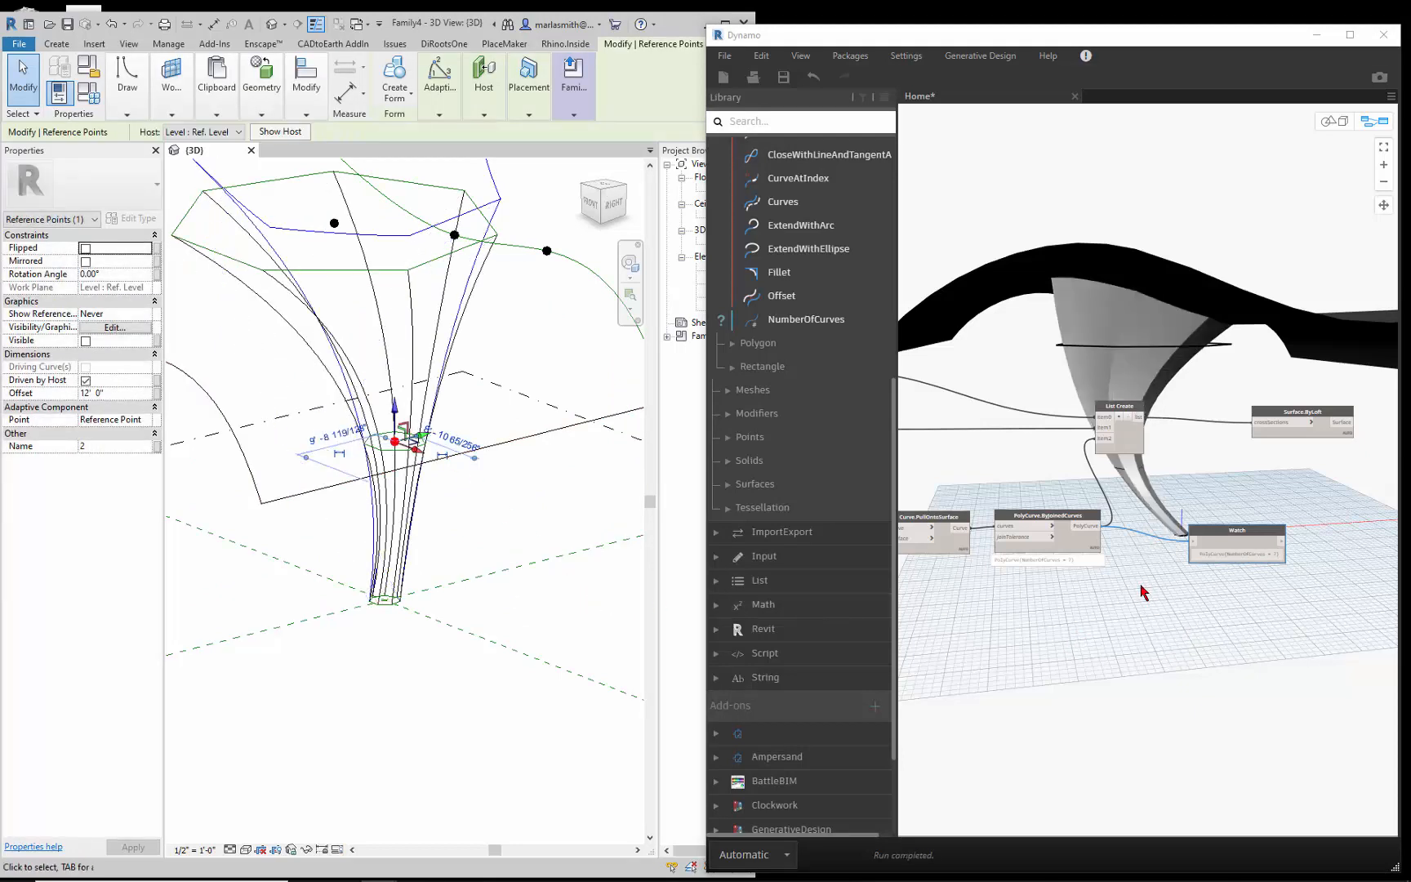
left_click_drag(439, 465, 576, 542)
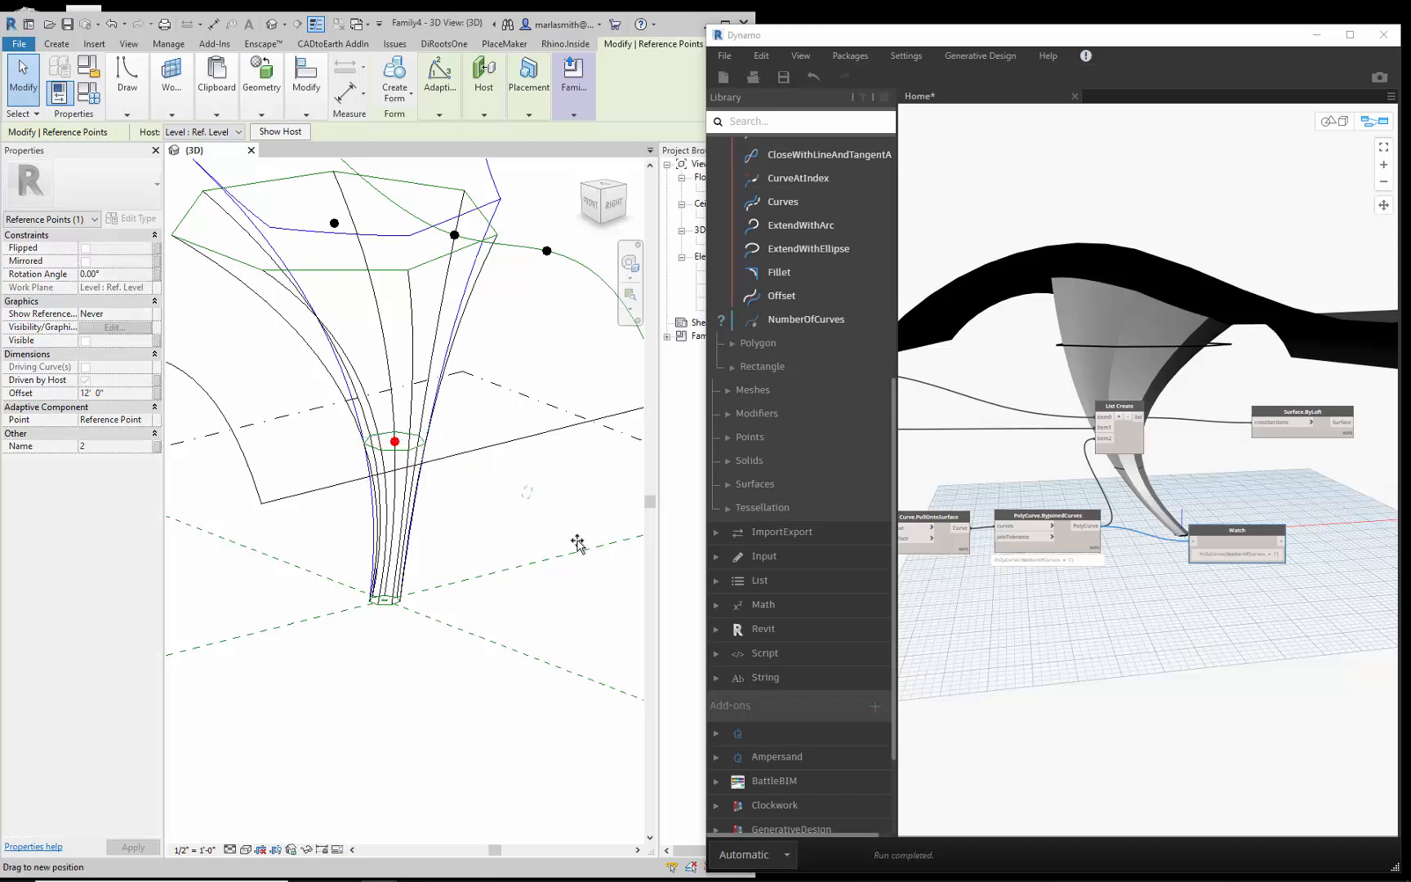